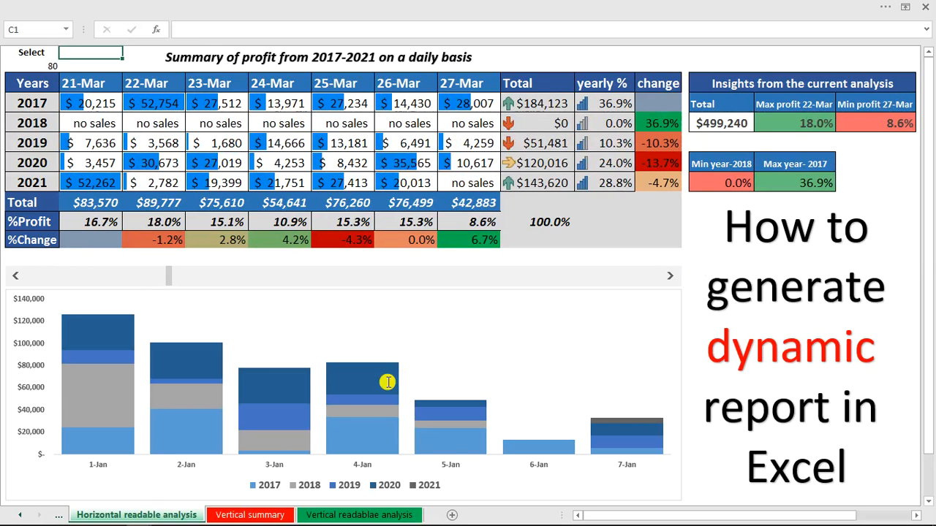
Step: Show the Hrizontal data summary sheet and inspect the pivot table's daily profit values by year
{"action": "left_click", "coordinate": [22, 515]}
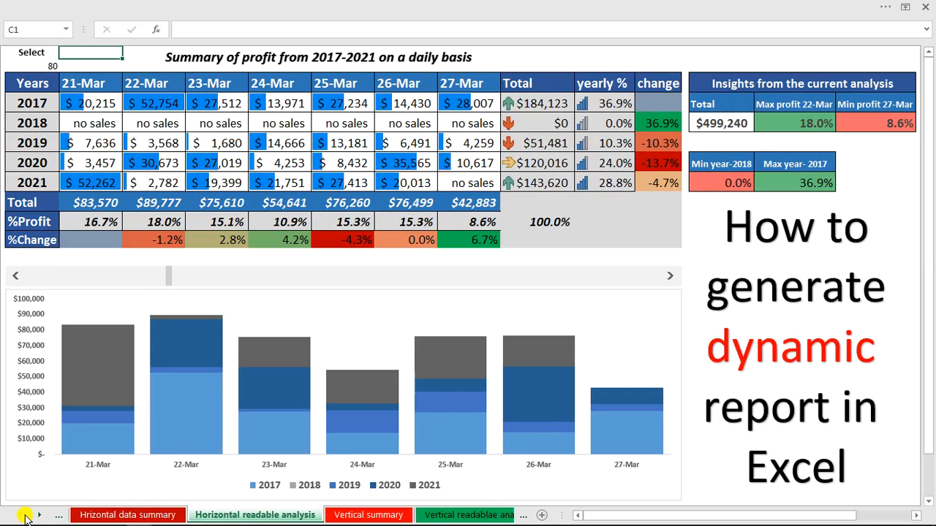
{"action": "left_click", "coordinate": [108, 515]}
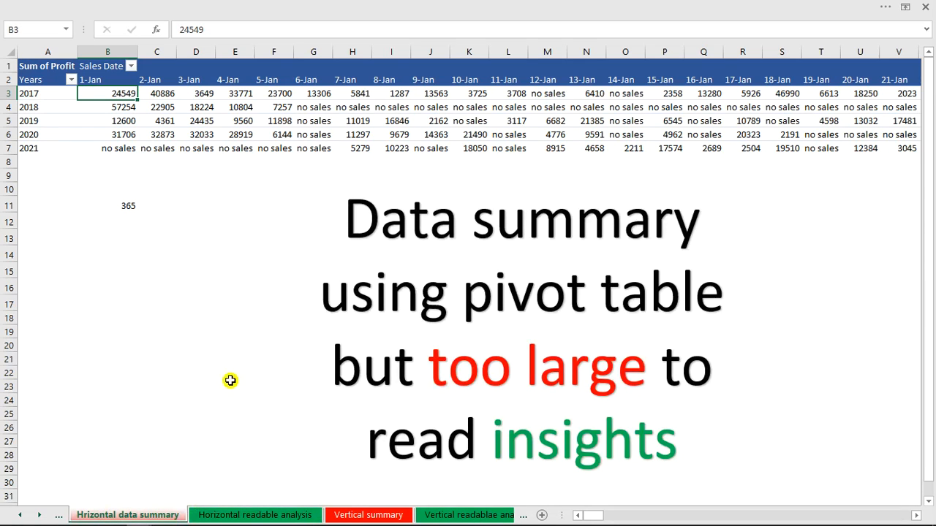
{"action": "left_click", "coordinate": [243, 137]}
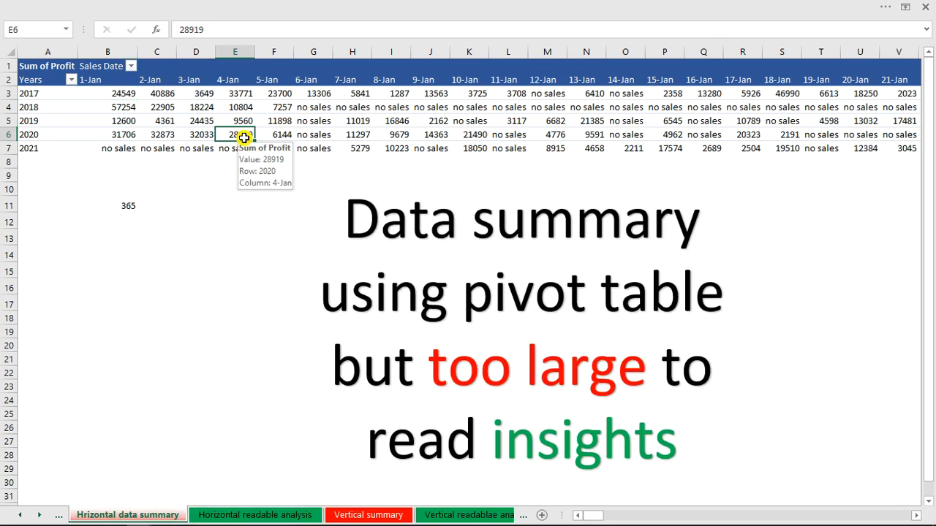
Step: On the Horizontal readable analysis sheet, set the Select value in cell B2 to 1
{"action": "left_click", "coordinate": [284, 515]}
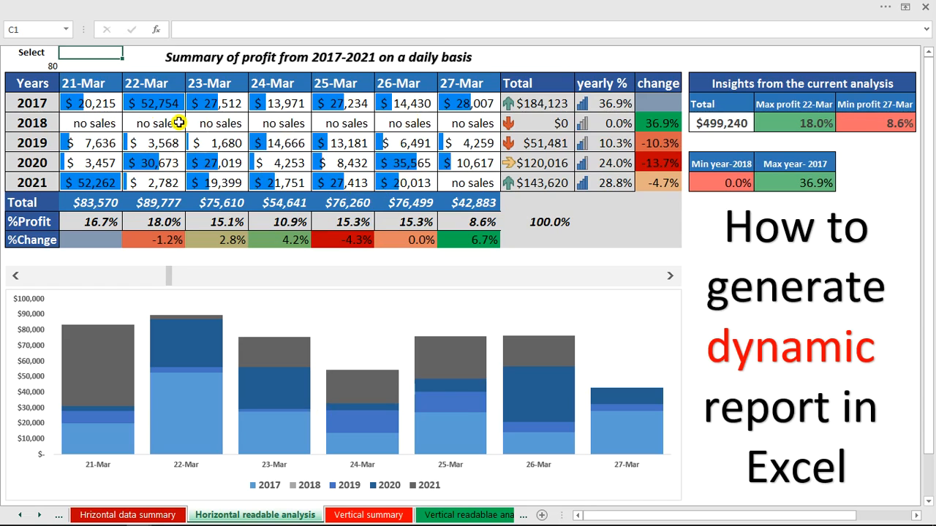
{"action": "left_click_drag", "start_coordinate": [92, 89], "coordinate": [464, 91]}
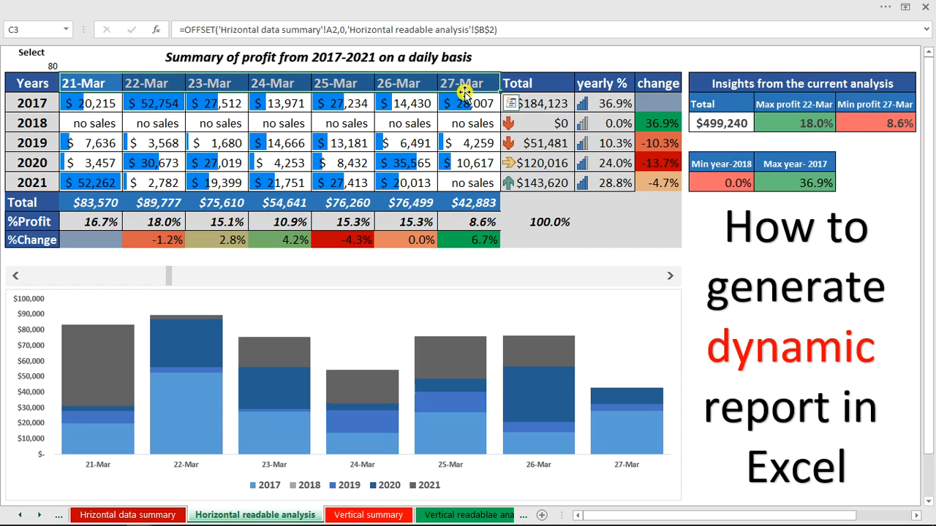
{"action": "left_click", "coordinate": [54, 66]}
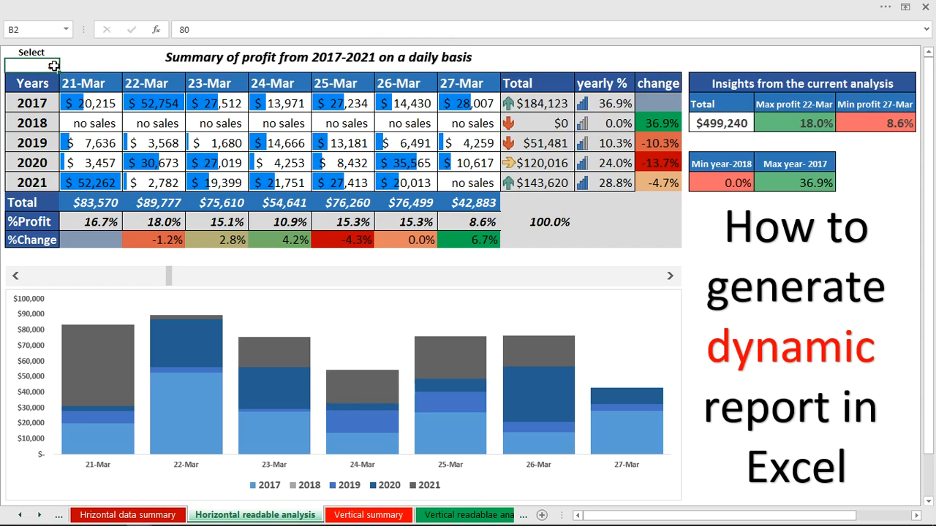
{"action": "type", "text": "1"}
{"action": "key", "text": "Return"}
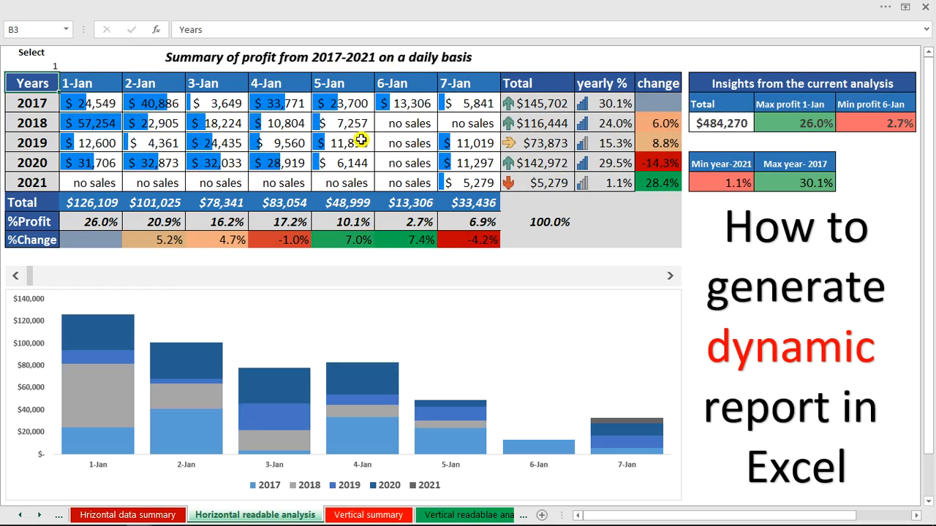
Step: Examine the year labels, the daily %Profit row and the %Change formulas for 2-Jan to 4-Jan
{"action": "left_click", "coordinate": [32, 106]}
{"action": "left_click", "coordinate": [48, 186]}
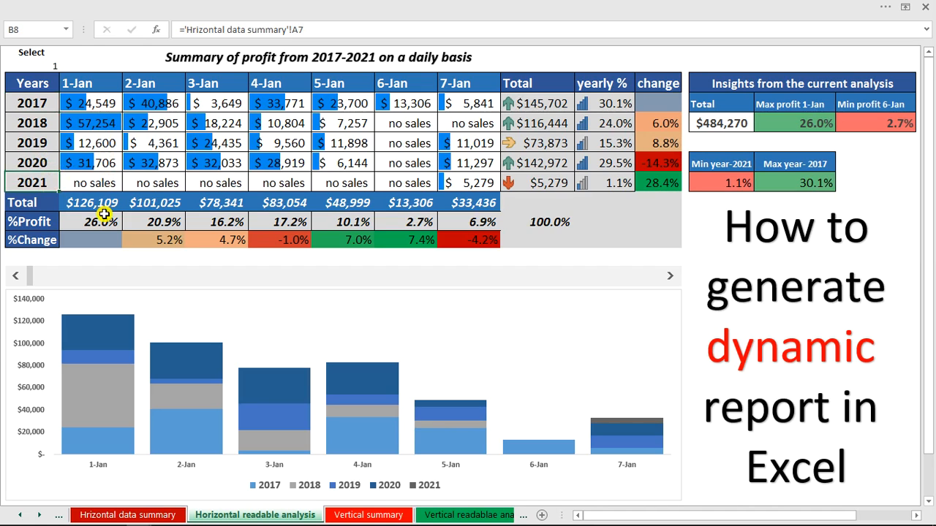
{"action": "left_click_drag", "start_coordinate": [108, 223], "coordinate": [450, 222]}
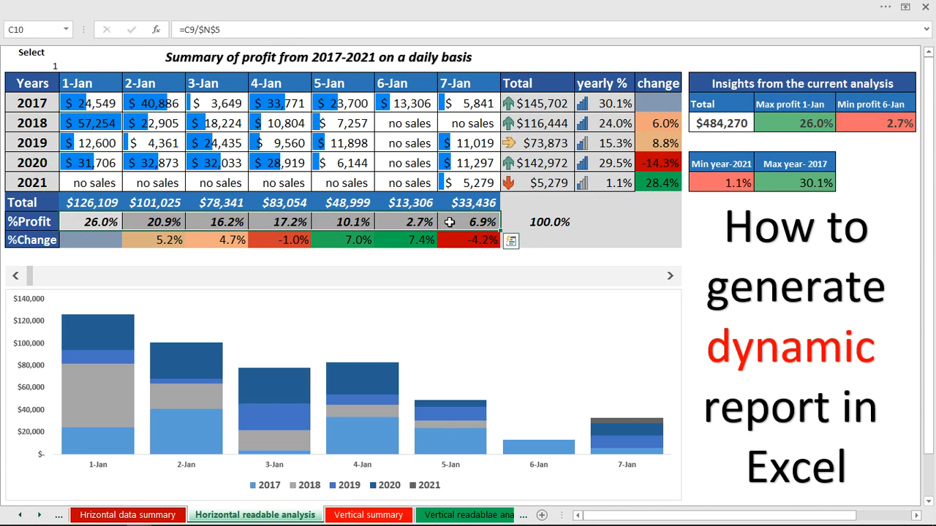
{"action": "left_click", "coordinate": [177, 240]}
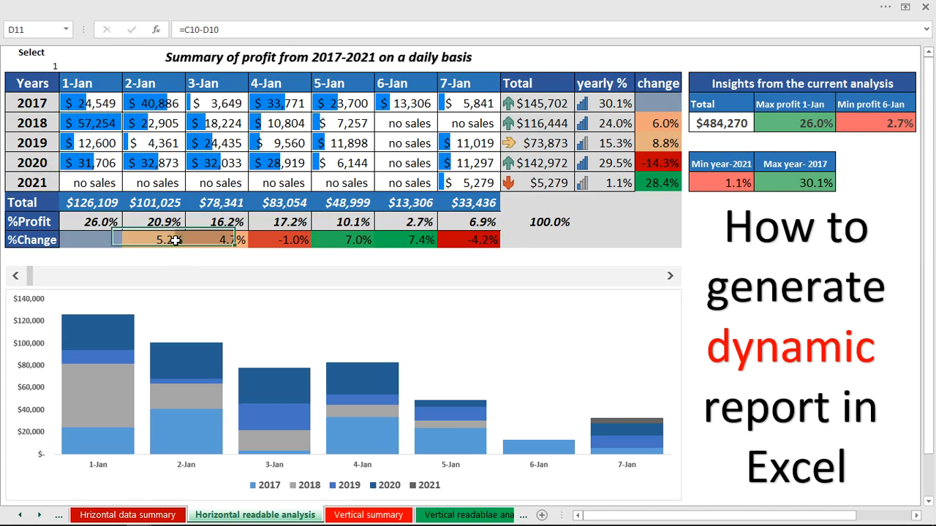
{"action": "left_click", "coordinate": [106, 224]}
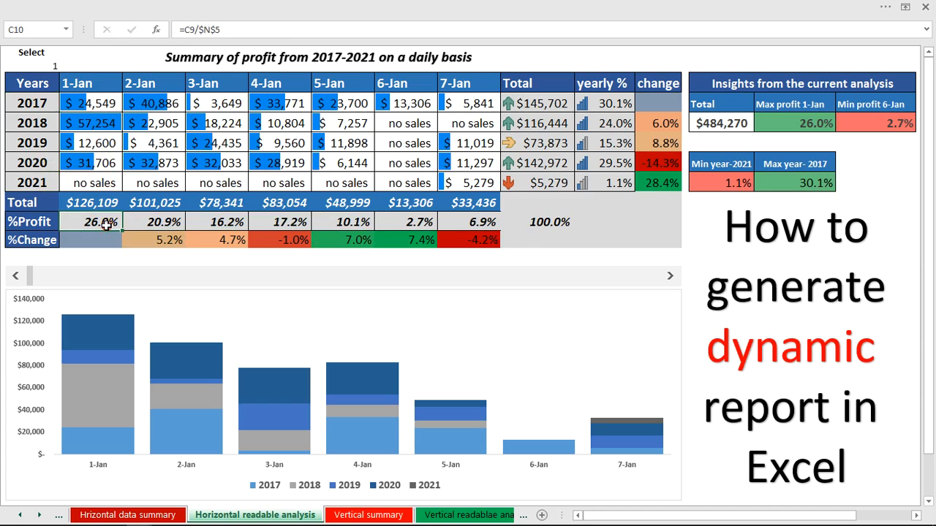
{"action": "left_click", "coordinate": [148, 223]}
{"action": "left_click", "coordinate": [156, 240]}
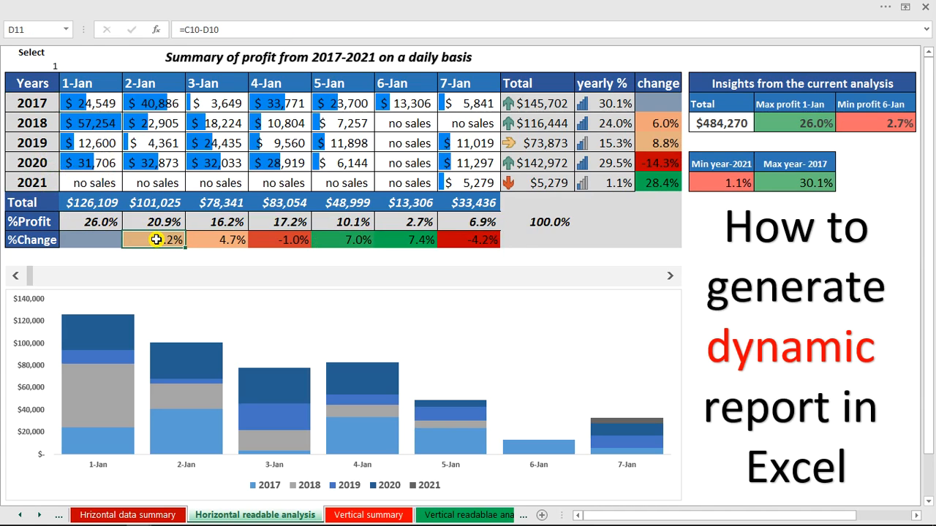
{"action": "left_click", "coordinate": [237, 245]}
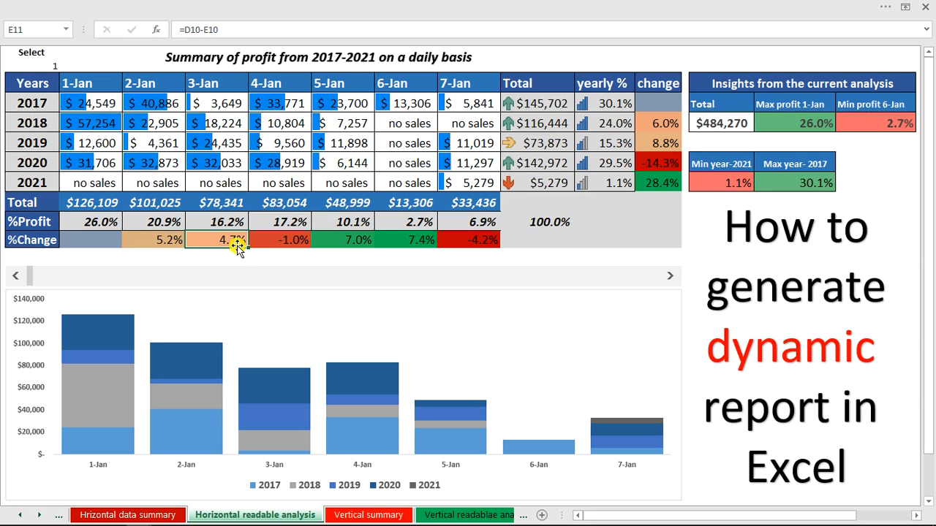
{"action": "left_click", "coordinate": [265, 241]}
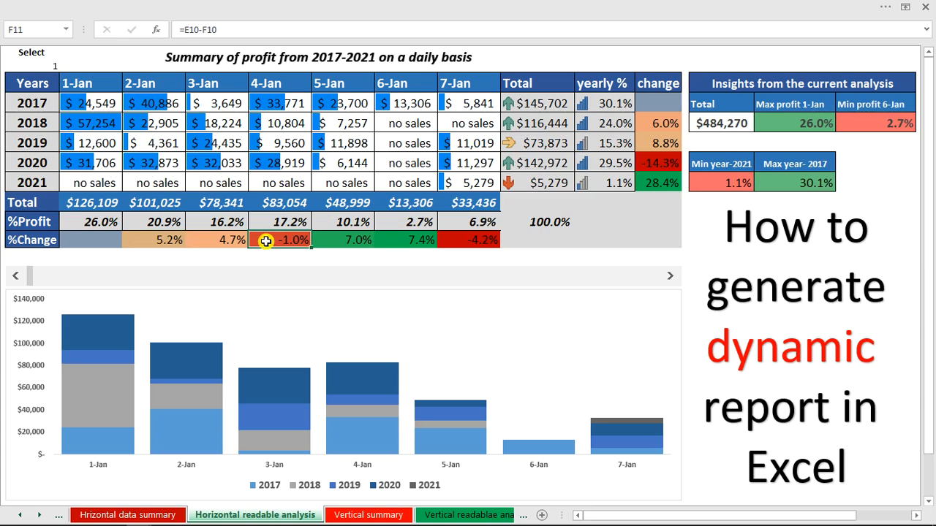
Step: Examine the yearly change cells for 2017 to 2020 and the maximum and minimum profit insight formulas
{"action": "left_click", "coordinate": [654, 103]}
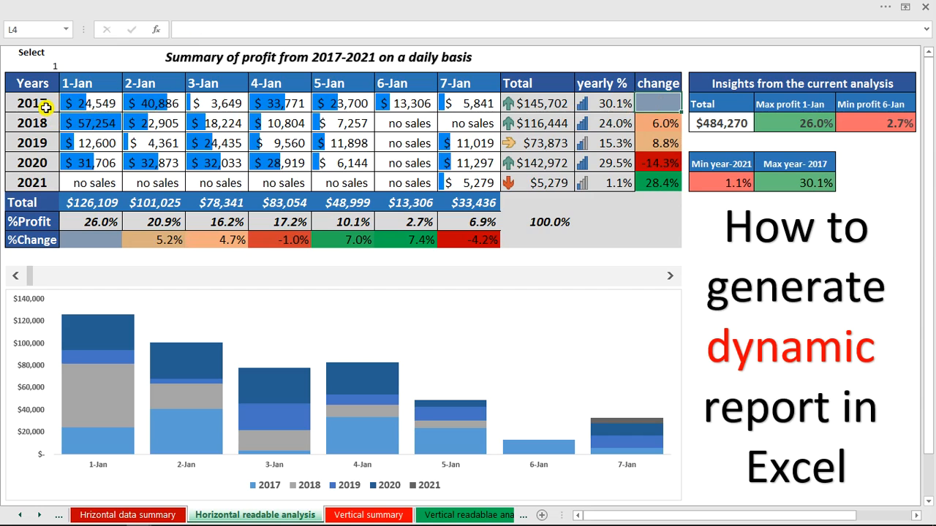
{"action": "left_click", "coordinate": [655, 123]}
{"action": "left_click", "coordinate": [673, 143]}
{"action": "left_click", "coordinate": [667, 164]}
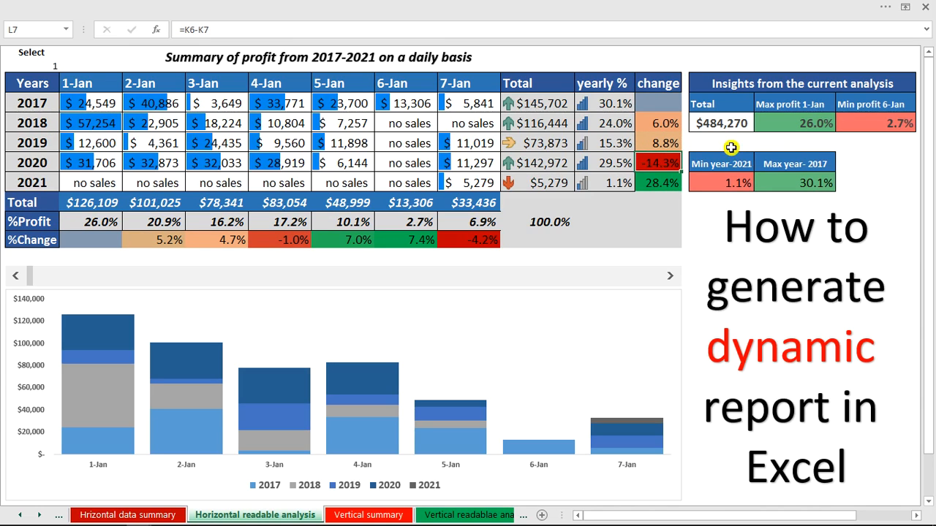
{"action": "left_click", "coordinate": [787, 126]}
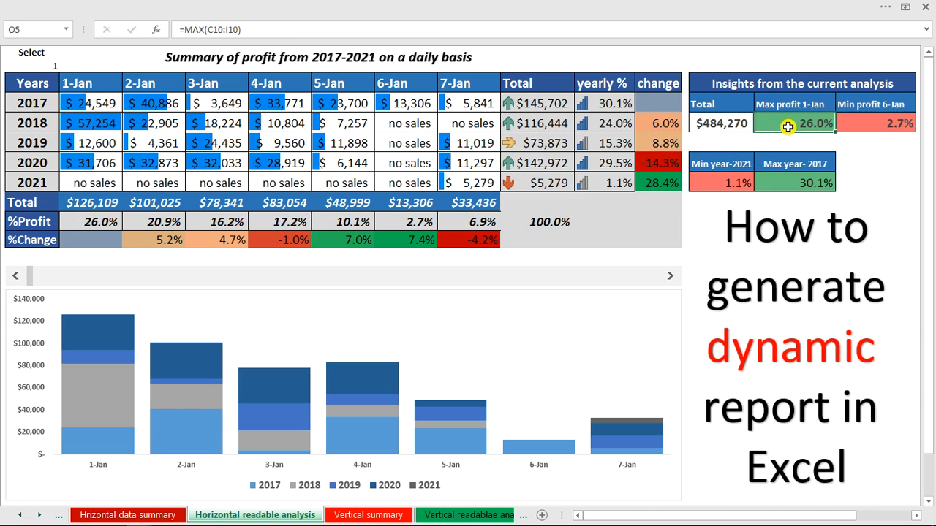
{"action": "left_click", "coordinate": [855, 117]}
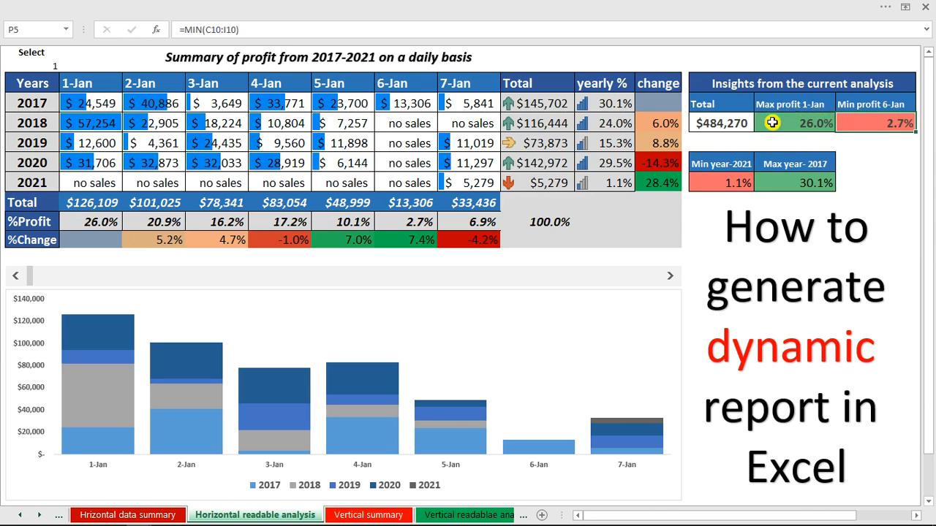
Step: Advance the report's date window with the scroll bar control until it covers 8-Jan to 14-Jan
{"action": "double_click", "coordinate": [665, 278]}
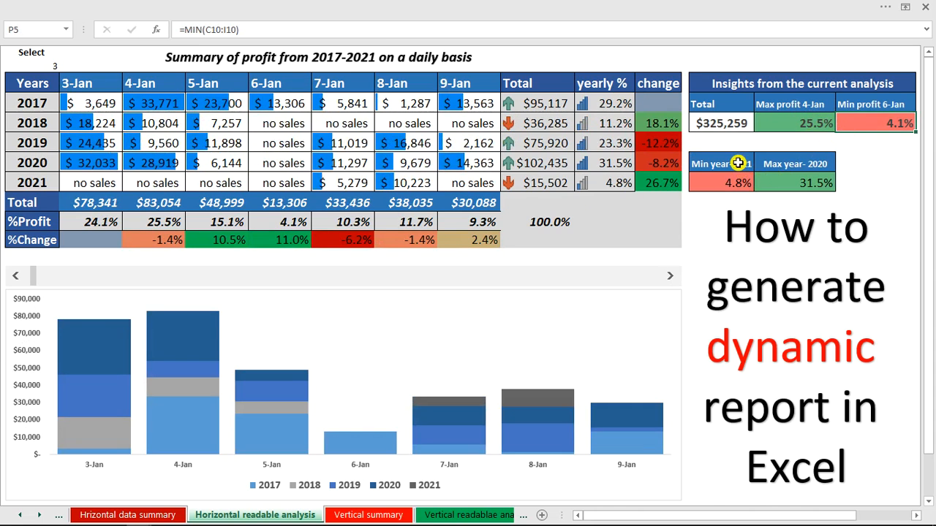
{"action": "double_click", "coordinate": [671, 275]}
{"action": "double_click", "coordinate": [674, 277]}
{"action": "left_click", "coordinate": [674, 276]}
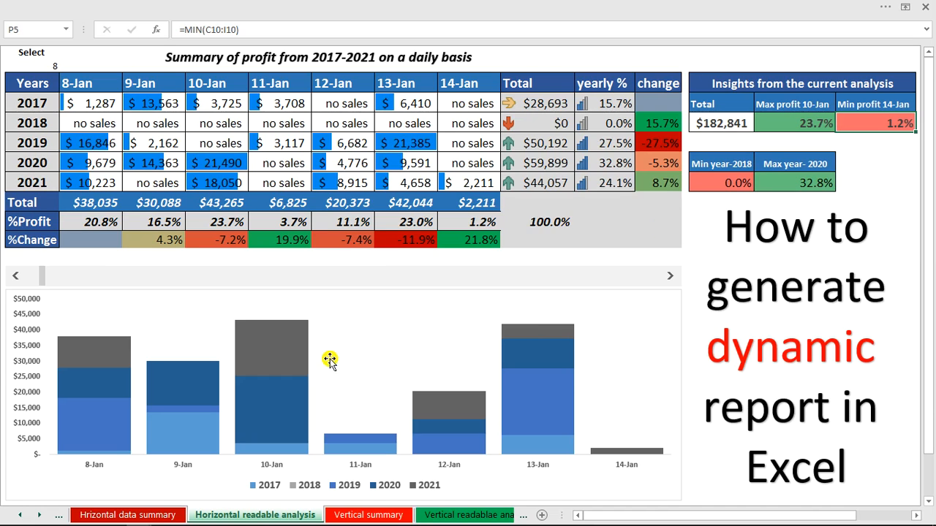
Step: Revisit the Hrizontal data summary sheet, then inspect the Region and Total profit data on the Vertical summary sheet
{"action": "left_click", "coordinate": [144, 519]}
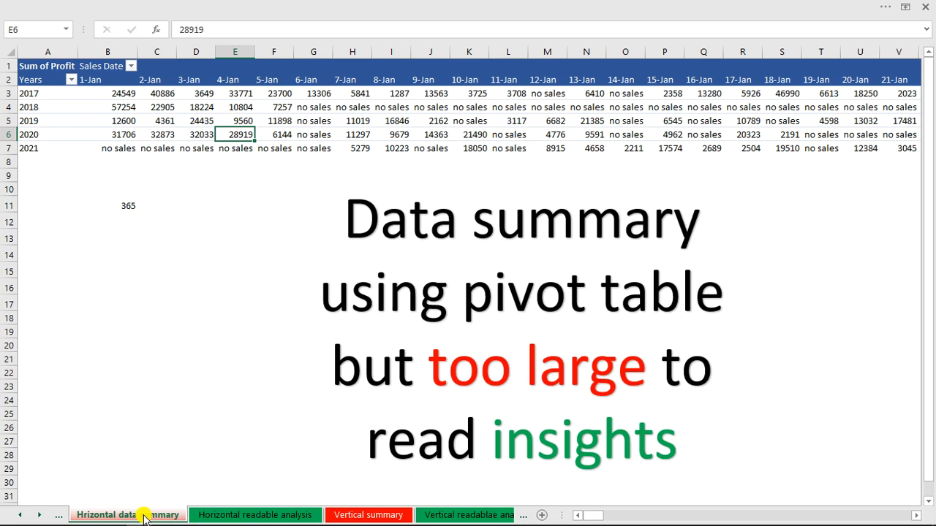
{"action": "left_click", "coordinate": [376, 514]}
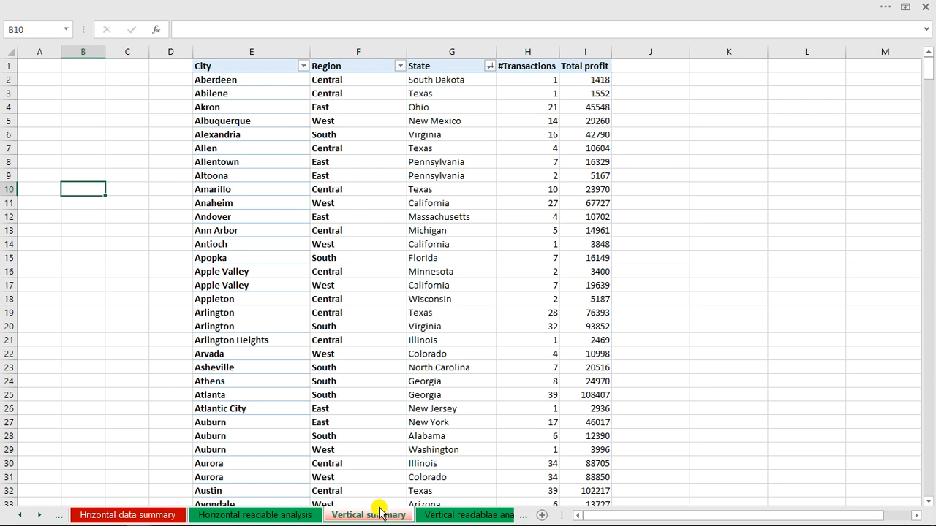
{"action": "left_click", "coordinate": [382, 220]}
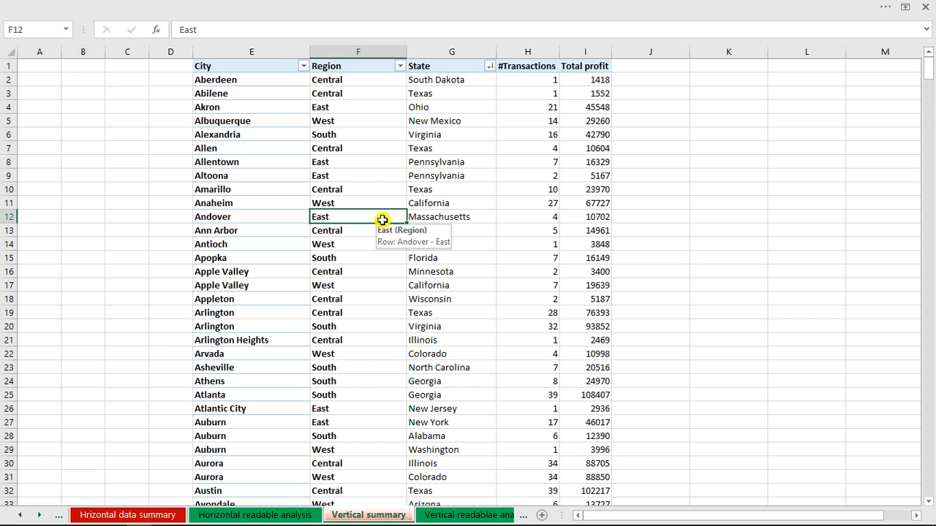
{"action": "left_click", "coordinate": [595, 80]}
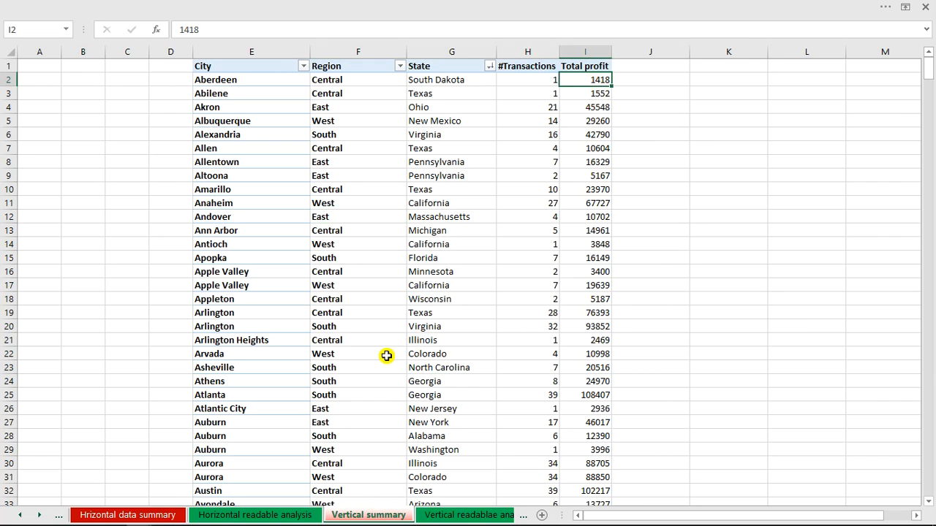
Step: Show the Vertical readablae analysis sheet and inspect its max and min profit indicator formulas
{"action": "left_click", "coordinate": [457, 516]}
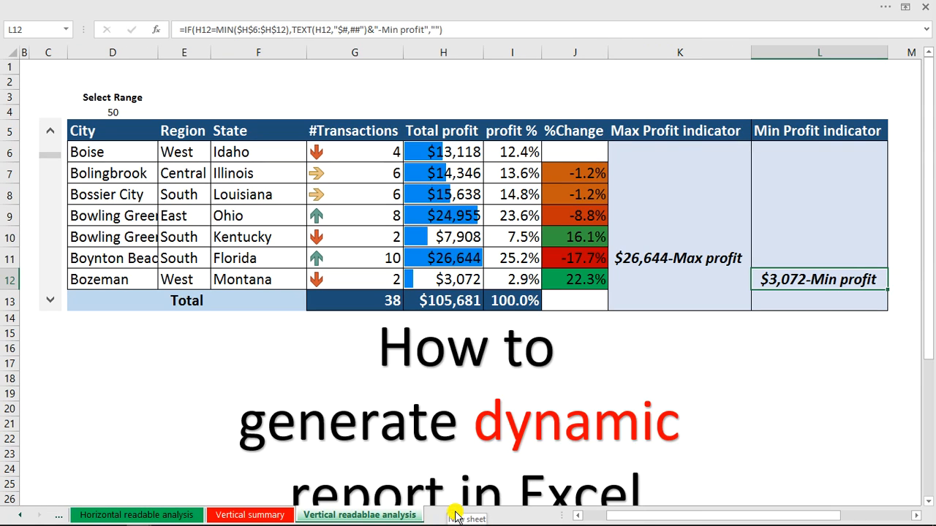
{"action": "left_click", "coordinate": [658, 257]}
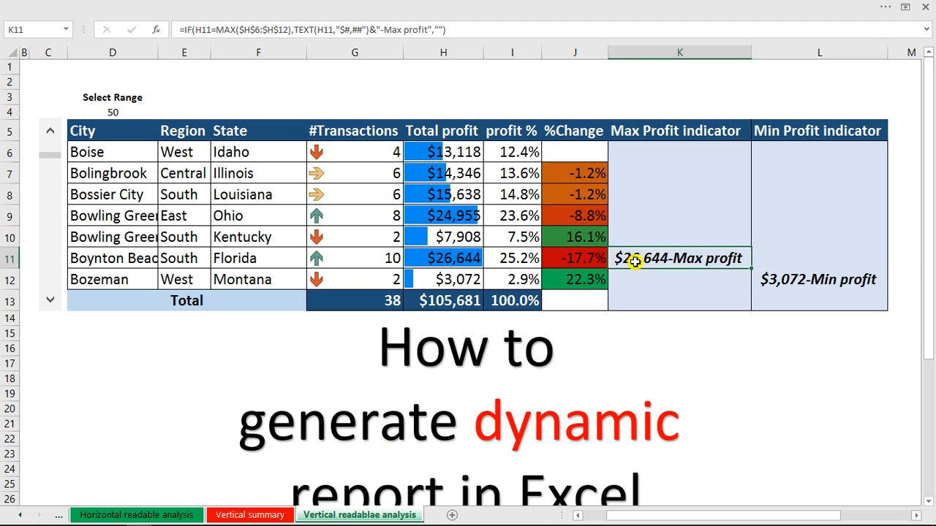
{"action": "left_click", "coordinate": [782, 281]}
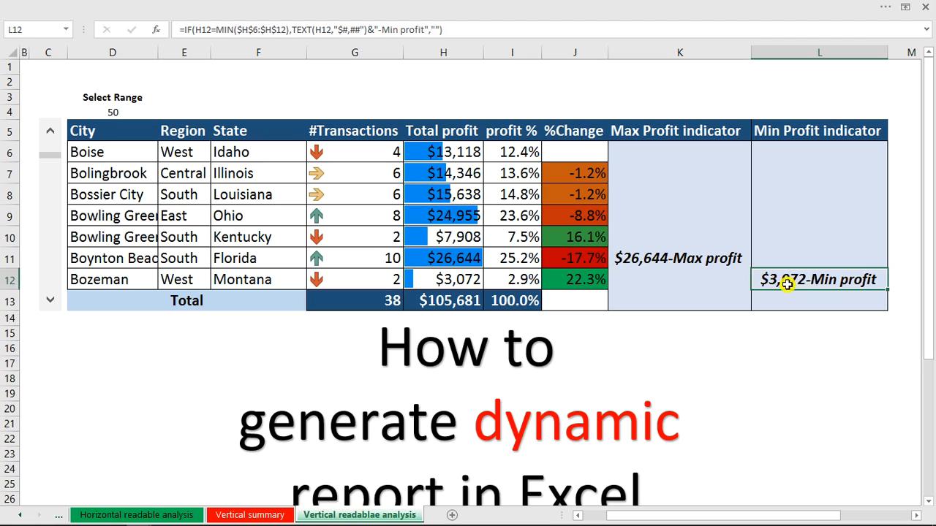
{"action": "left_click", "coordinate": [656, 263]}
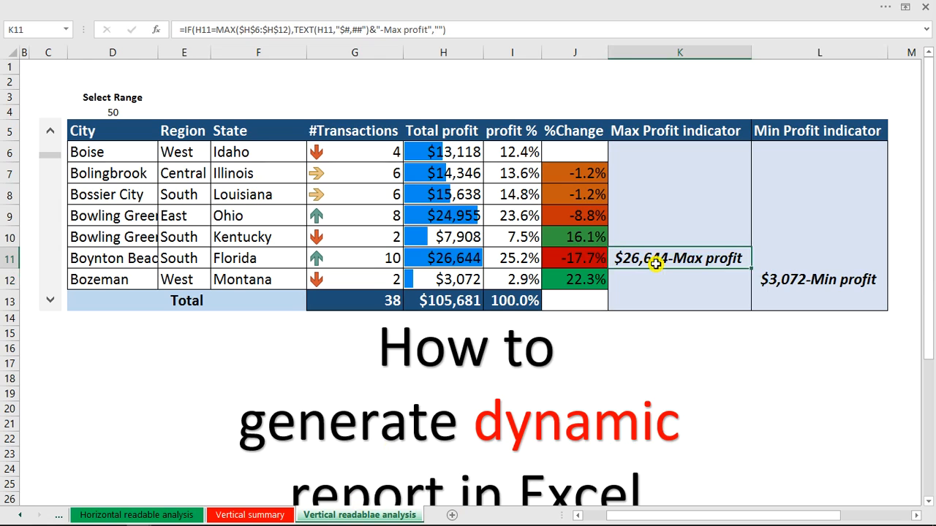
Step: Auto-fit the City column's width so that the full city names fit
{"action": "left_click", "coordinate": [139, 257]}
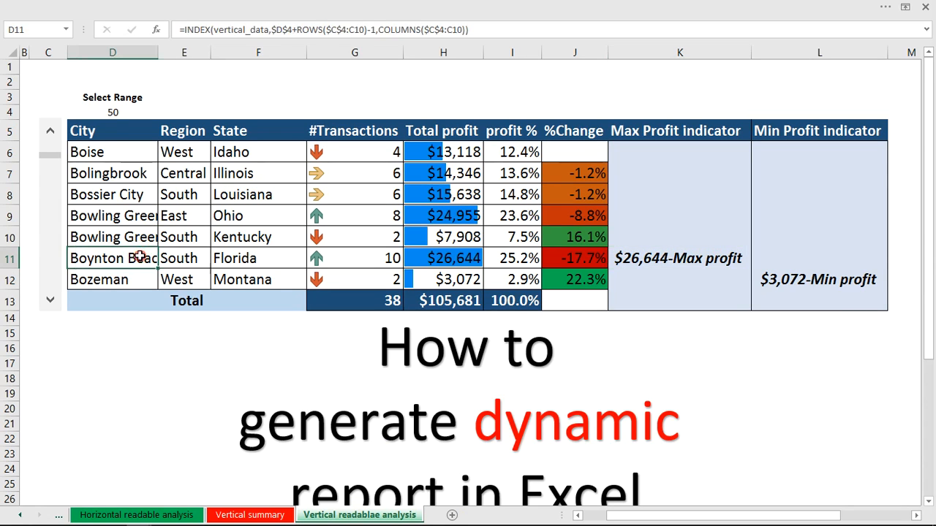
{"action": "left_click_drag", "start_coordinate": [153, 55], "coordinate": [153, 55]}
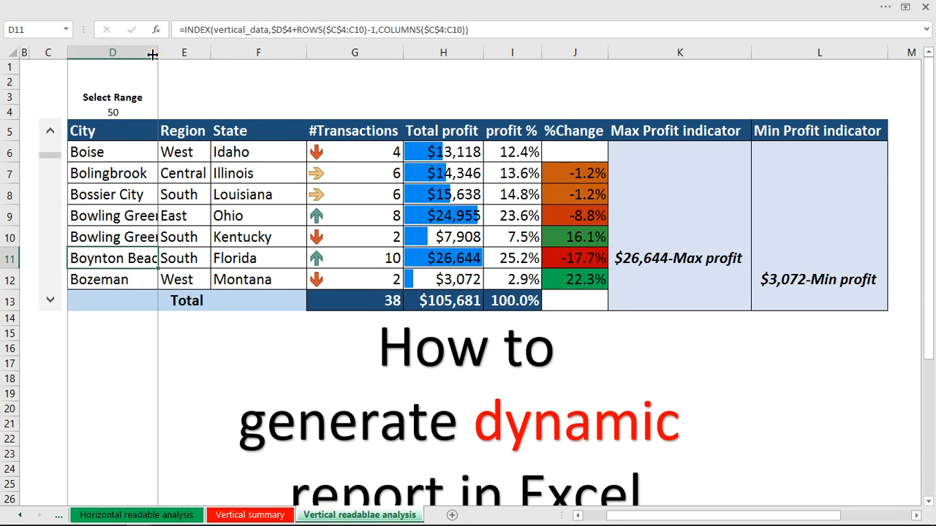
{"action": "double_click", "coordinate": [152, 55]}
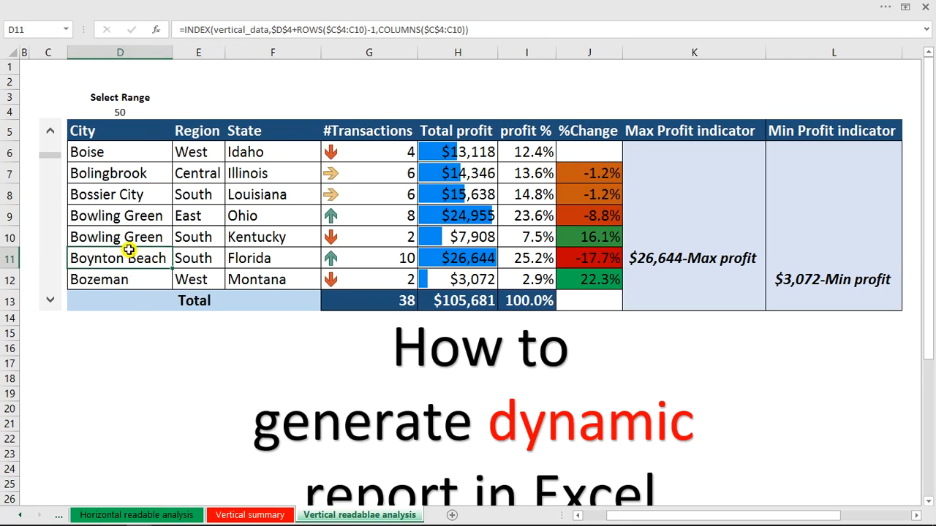
Step: Inspect the Boynton Beach record's region, state, transactions, total profit and max profit indicator, plus the profit % formula in I10
{"action": "left_click", "coordinate": [196, 258]}
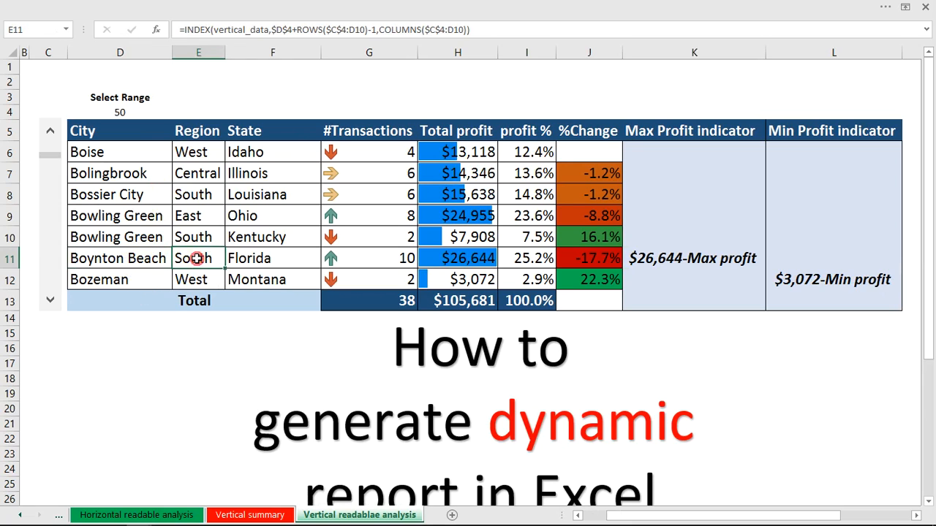
{"action": "left_click", "coordinate": [249, 259]}
{"action": "left_click", "coordinate": [360, 258]}
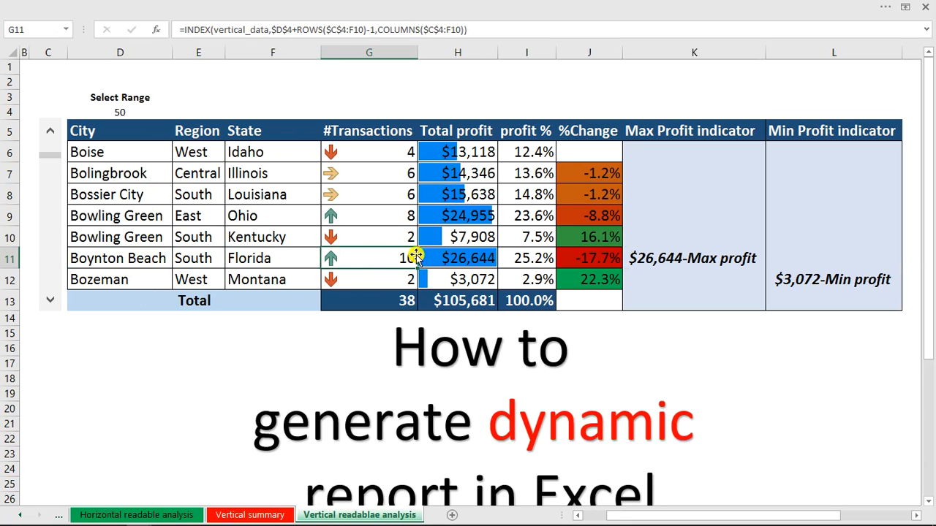
{"action": "left_click", "coordinate": [448, 256]}
{"action": "left_click", "coordinate": [545, 258]}
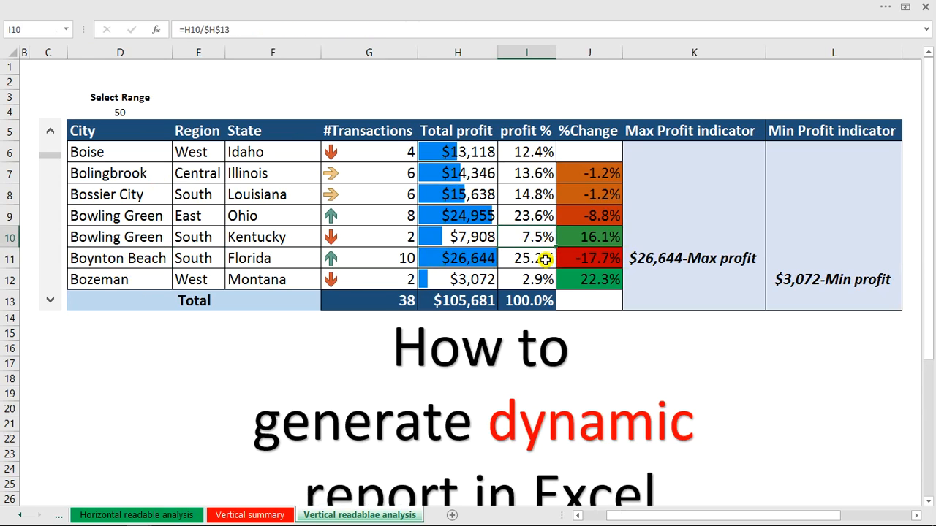
{"action": "left_click", "coordinate": [654, 259]}
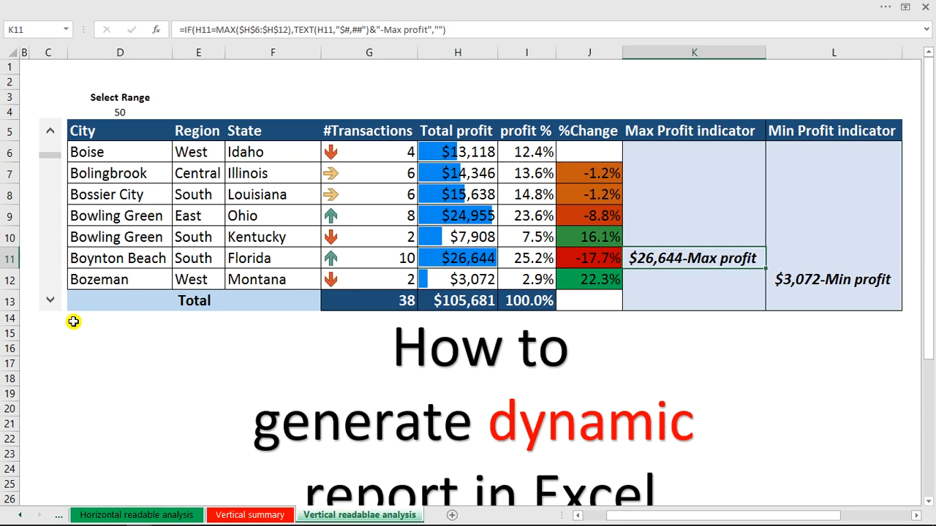
Step: Scroll the vertical report forward record by record past Boynton Beach to review how its profit percentages and indicators update
{"action": "left_click", "coordinate": [50, 301]}
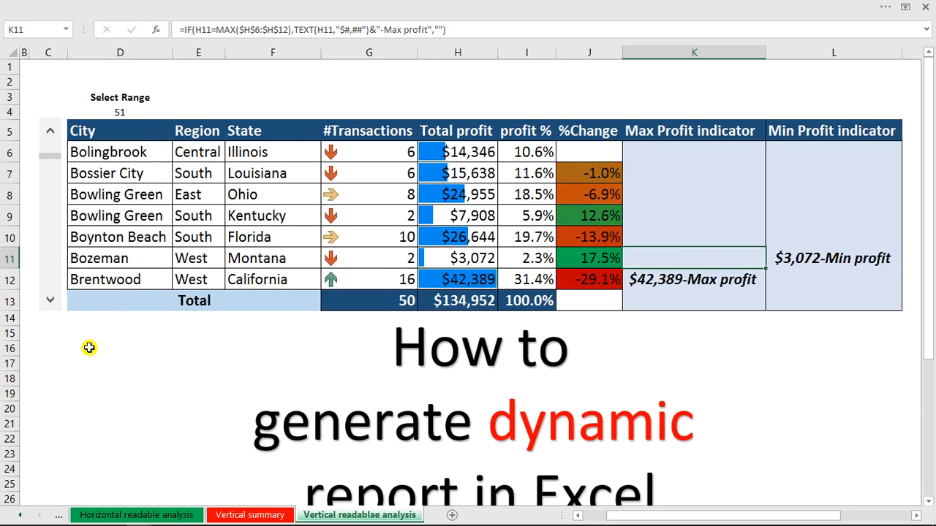
{"action": "left_click", "coordinate": [56, 303]}
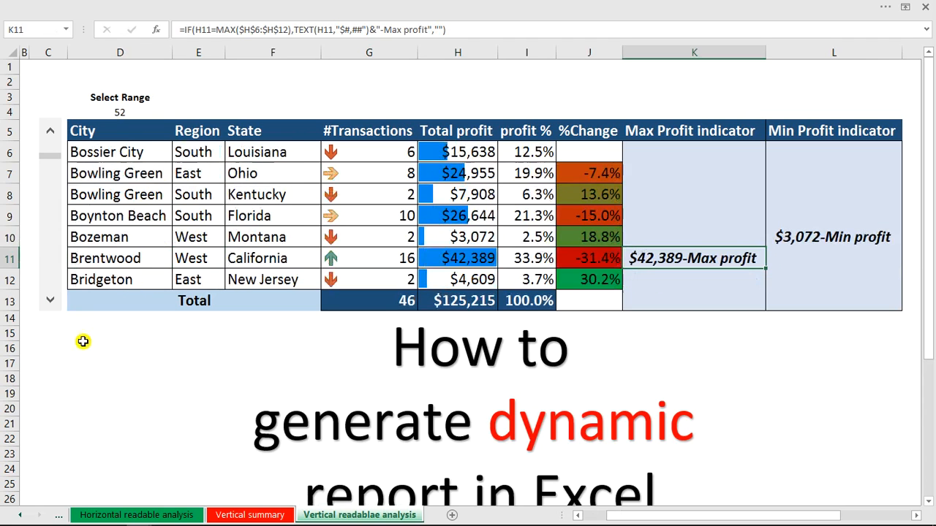
{"action": "left_click", "coordinate": [47, 301]}
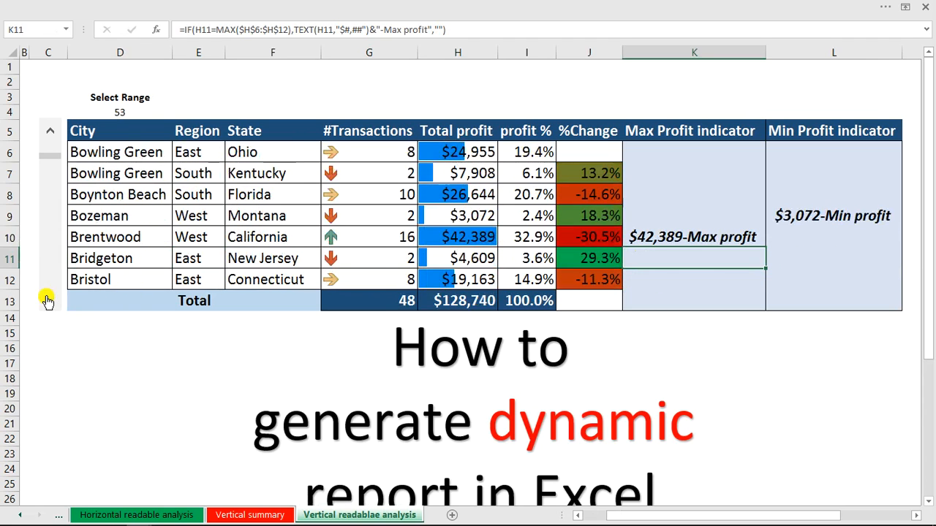
{"action": "left_click", "coordinate": [47, 301]}
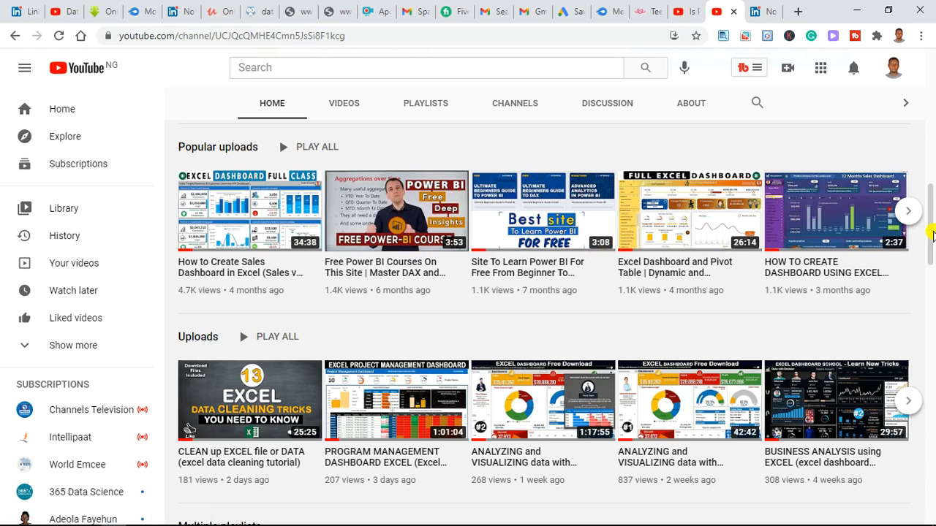
Step: Look through the uploads and playlists on the YouTube channel's home page and minimize the browser
{"action": "left_click_drag", "start_coordinate": [932, 235], "coordinate": [934, 264]}
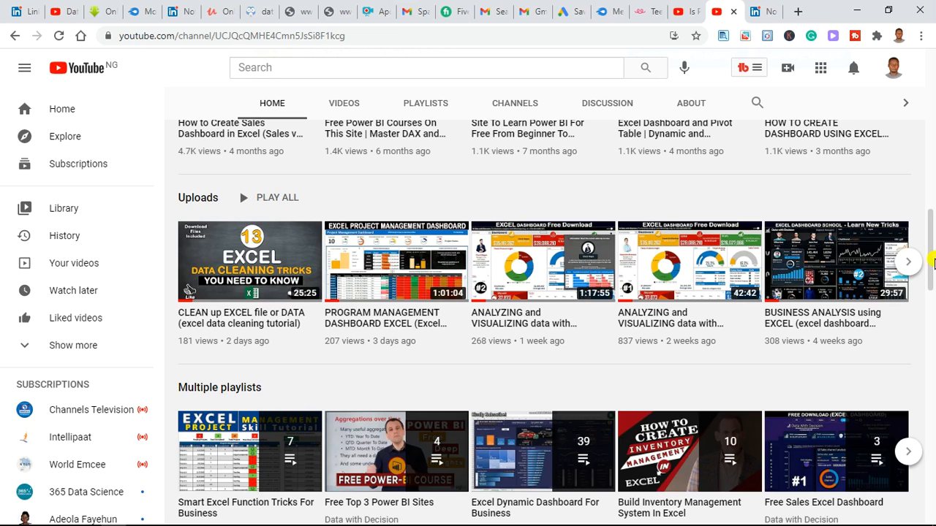
{"action": "left_click", "coordinate": [857, 10]}
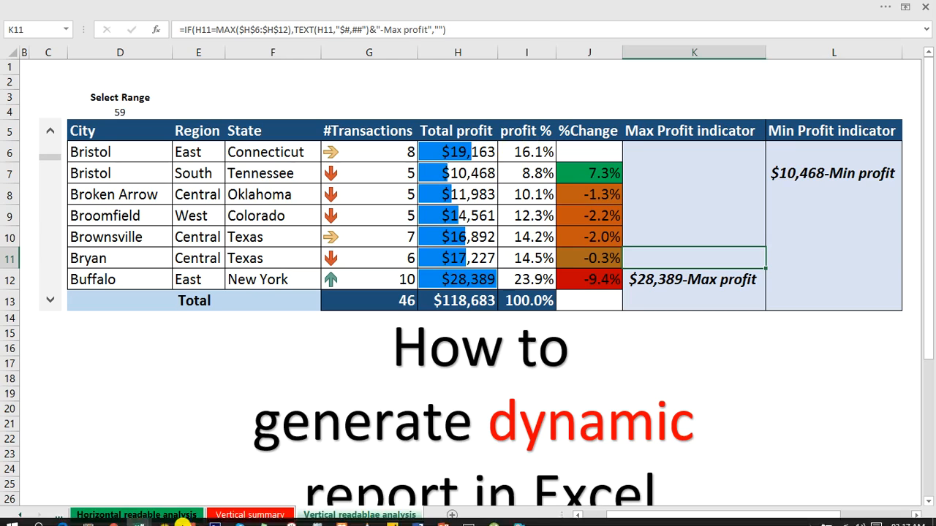
Step: Switch to the "Youtube Horizontal and vertical scrolling - Copy" workbook and show its Data sheet
{"action": "mouse_move", "coordinate": [144, 517]}
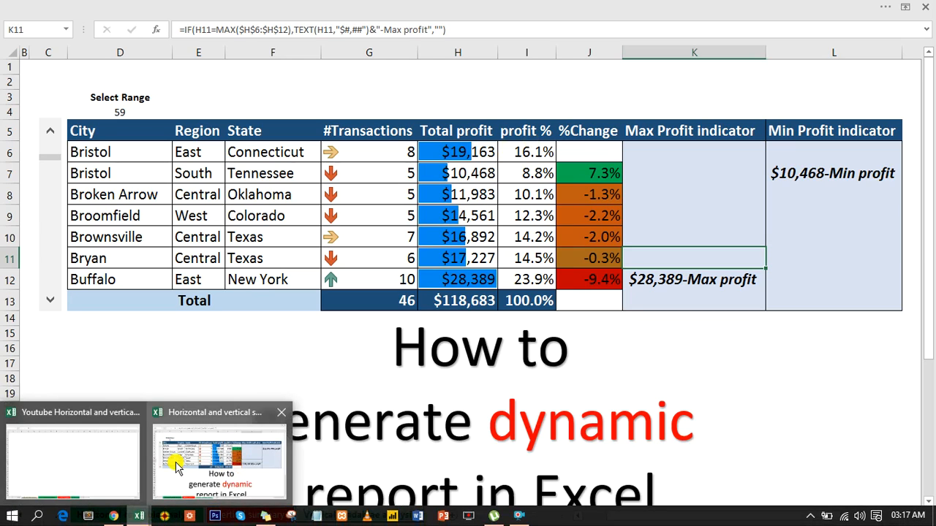
{"action": "left_click", "coordinate": [87, 460]}
{"action": "left_click", "coordinate": [226, 230]}
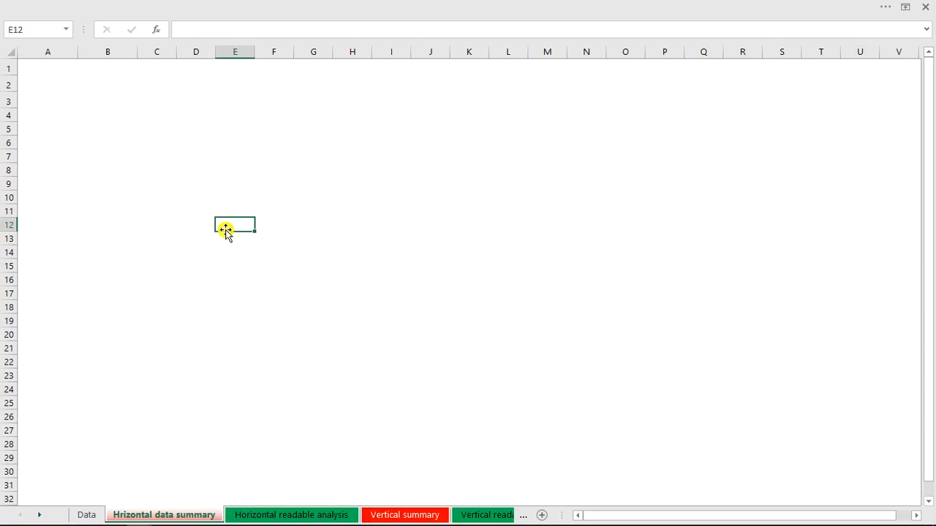
{"action": "left_click", "coordinate": [91, 516]}
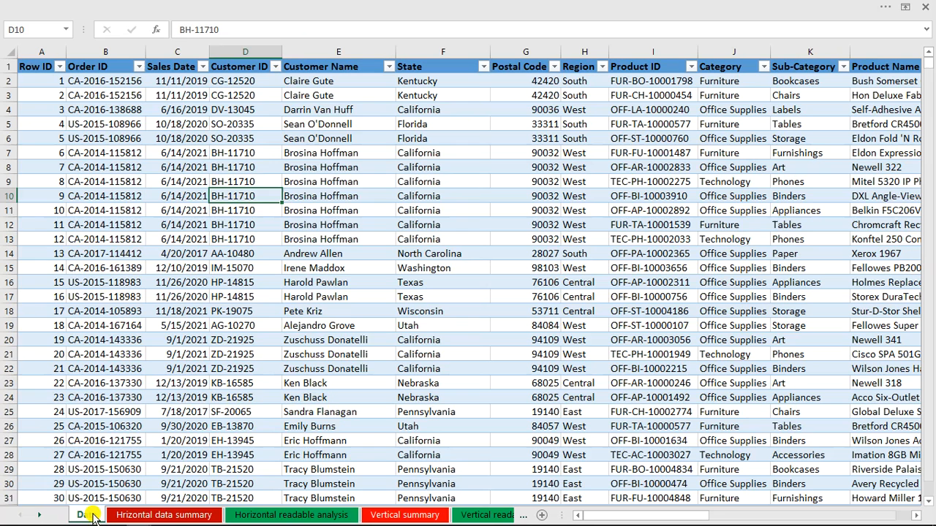
Step: Create a PivotTable from the SalesData table, placed in cell A2 of the existing Hrizontal data summary sheet
{"action": "left_click", "coordinate": [189, 228]}
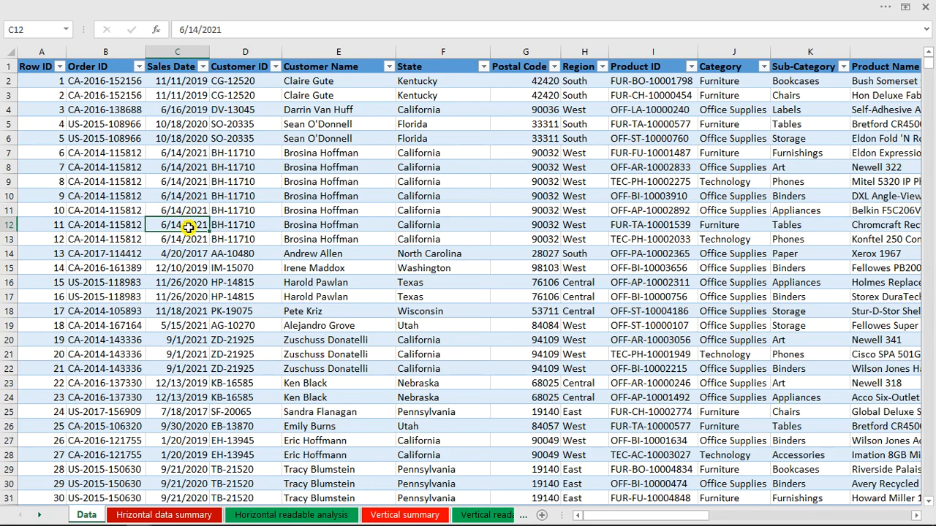
{"action": "left_click", "coordinate": [261, 4]}
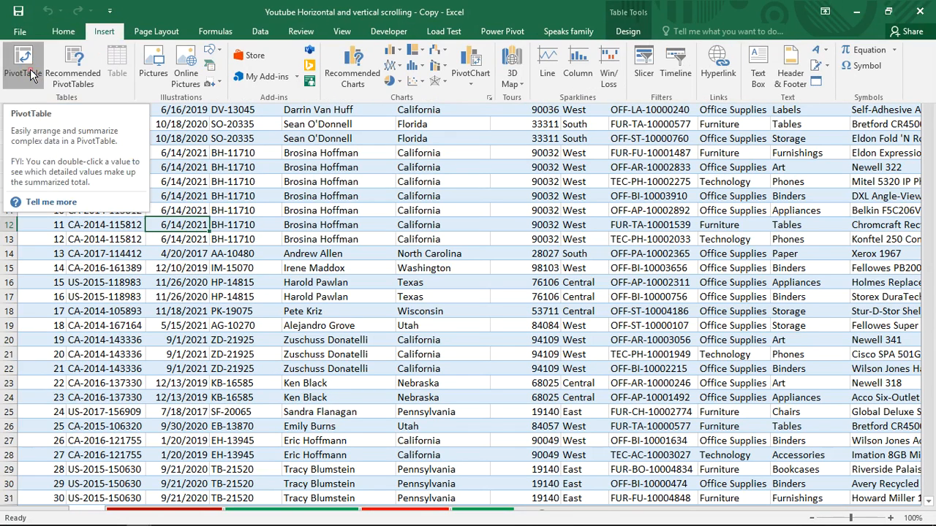
{"action": "left_click", "coordinate": [30, 69]}
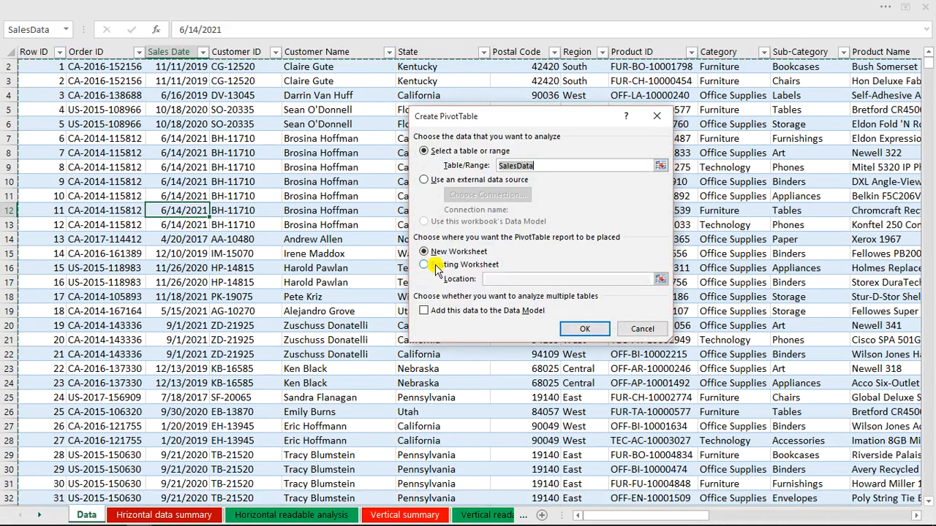
{"action": "left_click", "coordinate": [436, 267]}
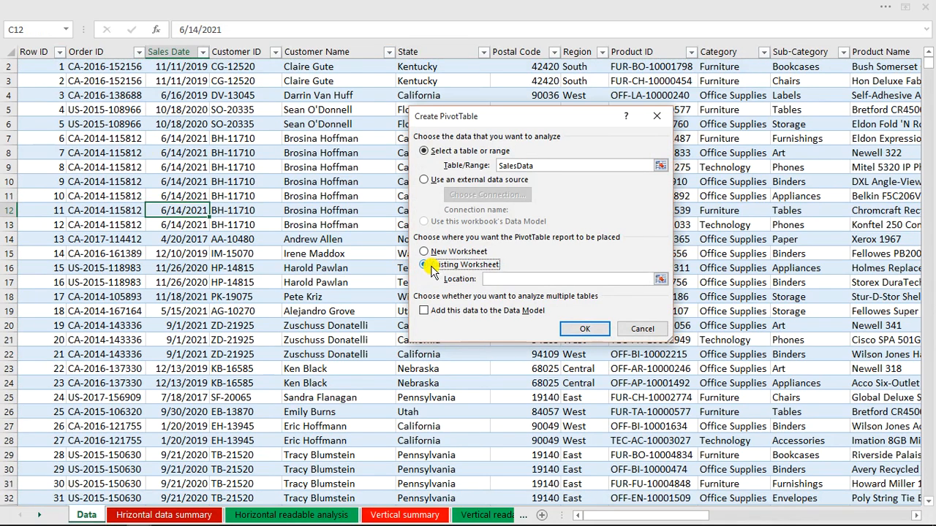
{"action": "left_click", "coordinate": [179, 517]}
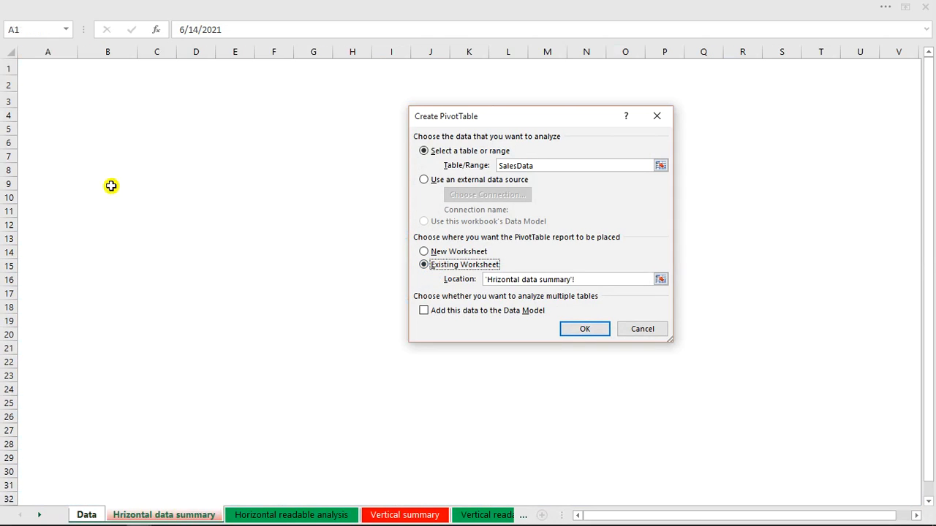
{"action": "left_click", "coordinate": [51, 85]}
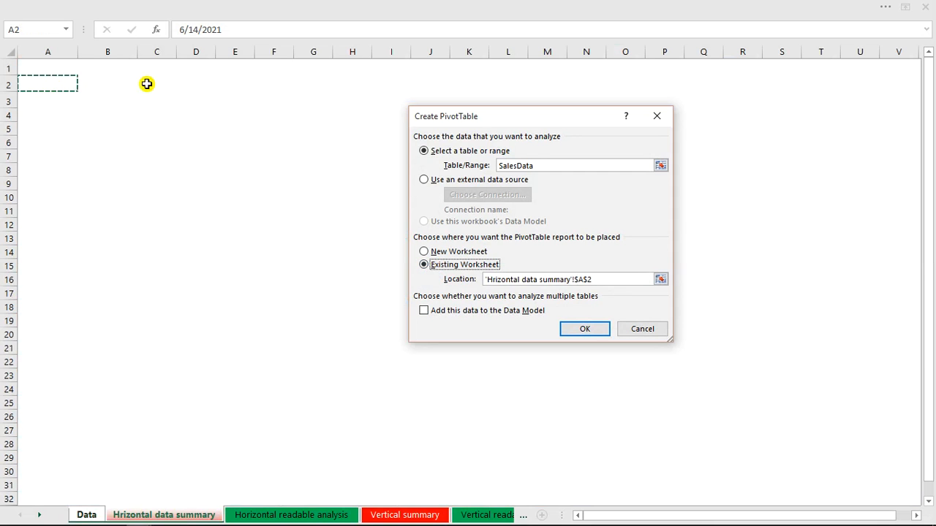
{"action": "left_click", "coordinate": [585, 328]}
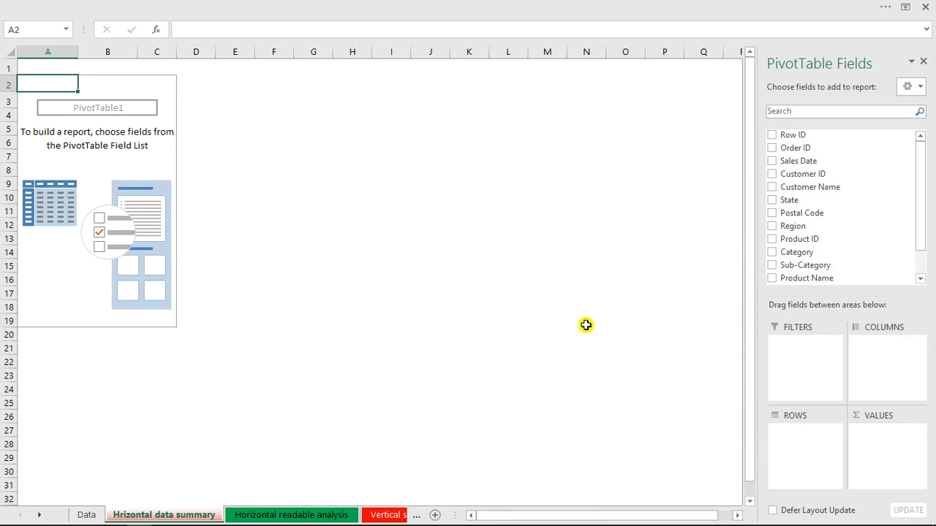
Step: Add Sales Date to the pivot table's rows and ungroup its years and quarters into individual dates
{"action": "left_click_drag", "start_coordinate": [922, 211], "coordinate": [911, 158]}
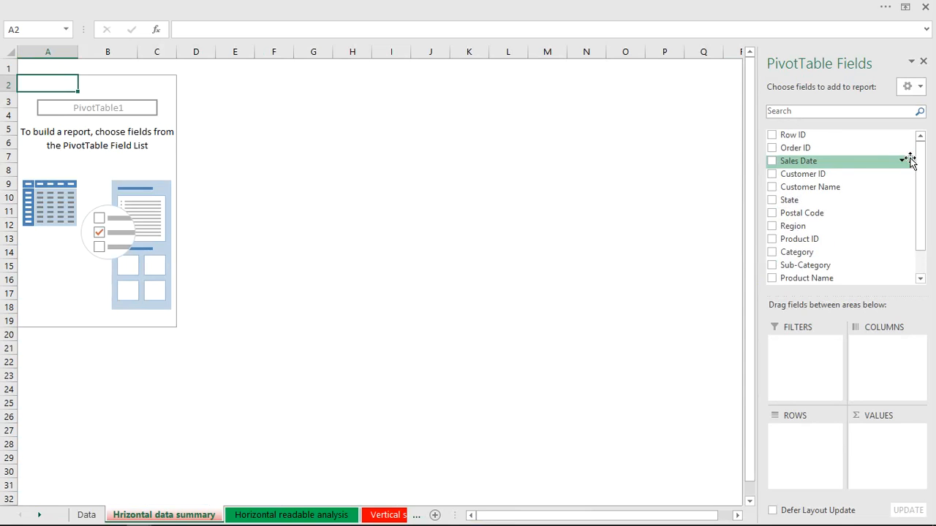
{"action": "left_click", "coordinate": [772, 161]}
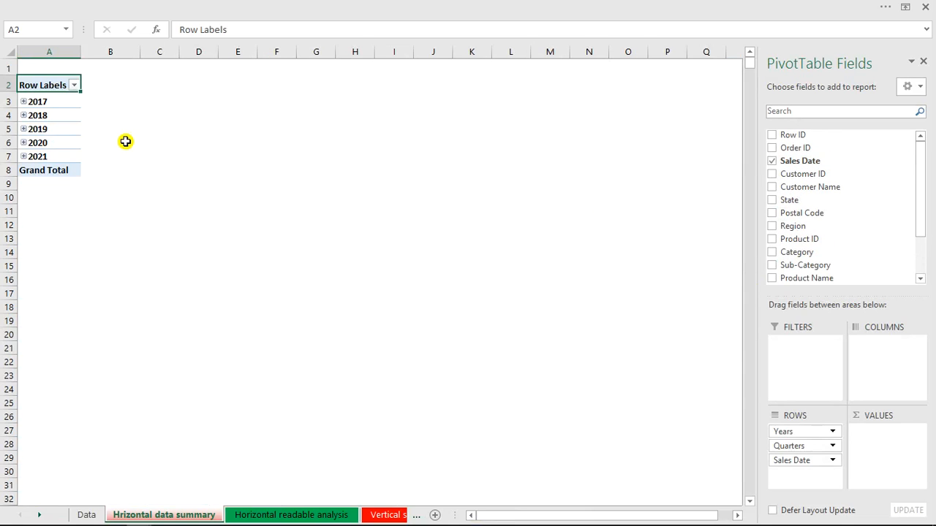
{"action": "left_click", "coordinate": [64, 117]}
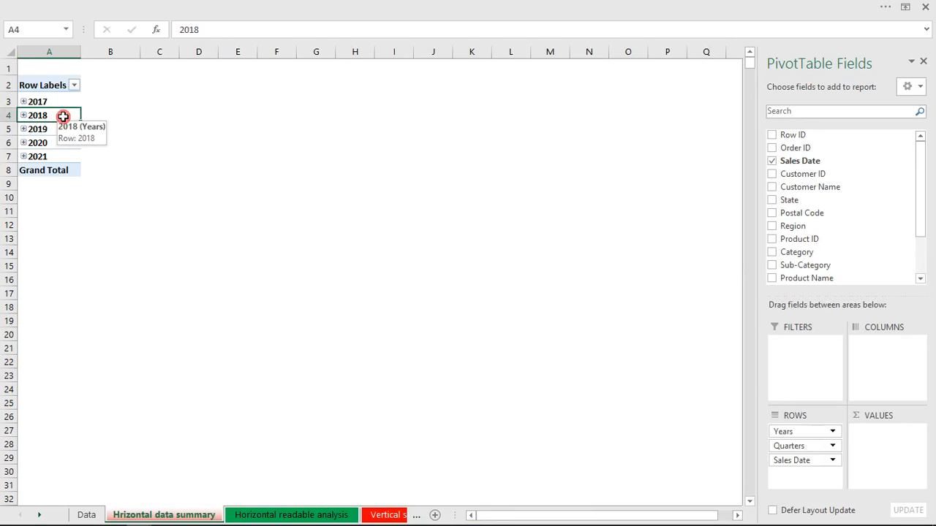
{"action": "right_click", "coordinate": [64, 117]}
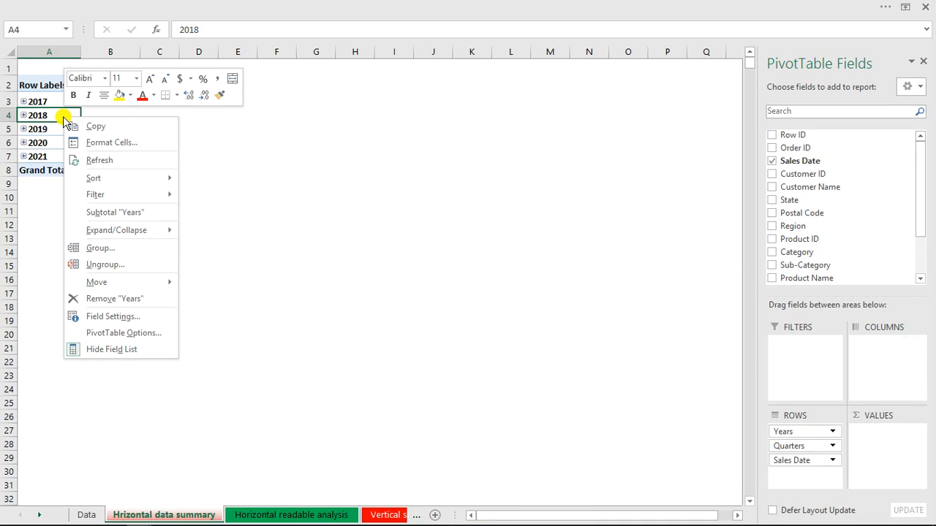
{"action": "left_click", "coordinate": [97, 264]}
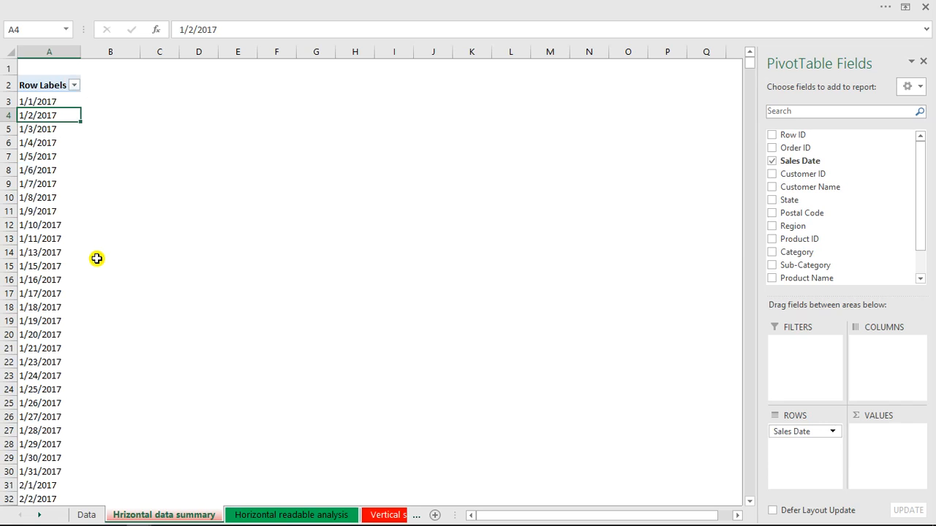
Step: Group the Sales Date row labels by Days, Months and Years
{"action": "right_click", "coordinate": [22, 114]}
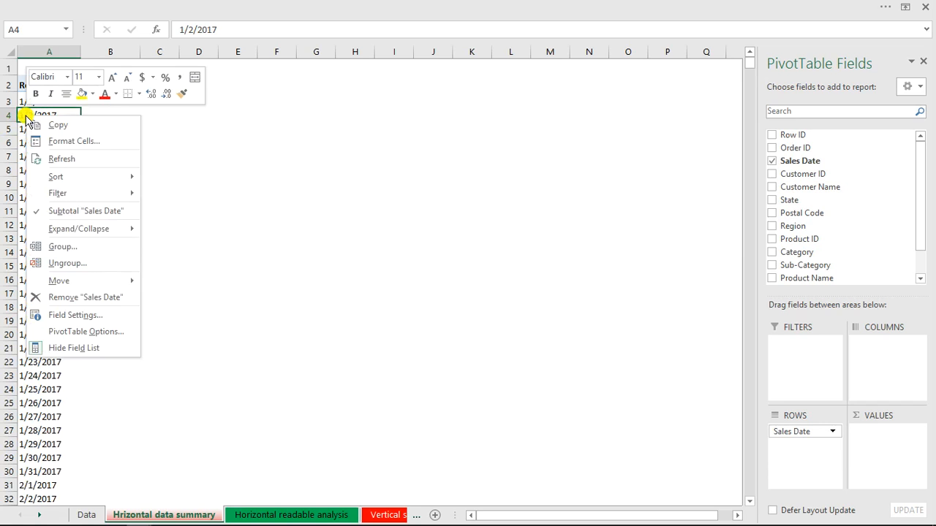
{"action": "left_click", "coordinate": [70, 251]}
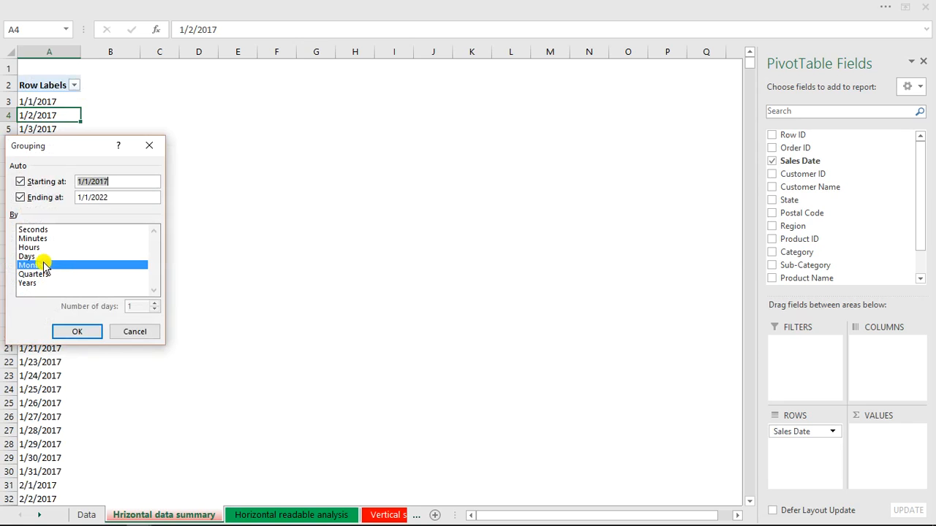
{"action": "left_click", "coordinate": [42, 265]}
{"action": "left_click", "coordinate": [36, 257]}
{"action": "left_click", "coordinate": [36, 265]}
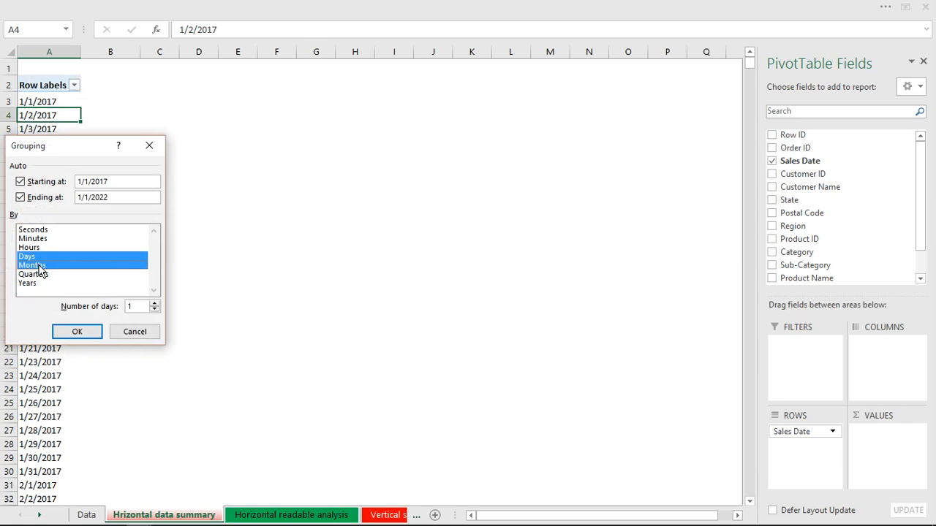
{"action": "left_click", "coordinate": [35, 284]}
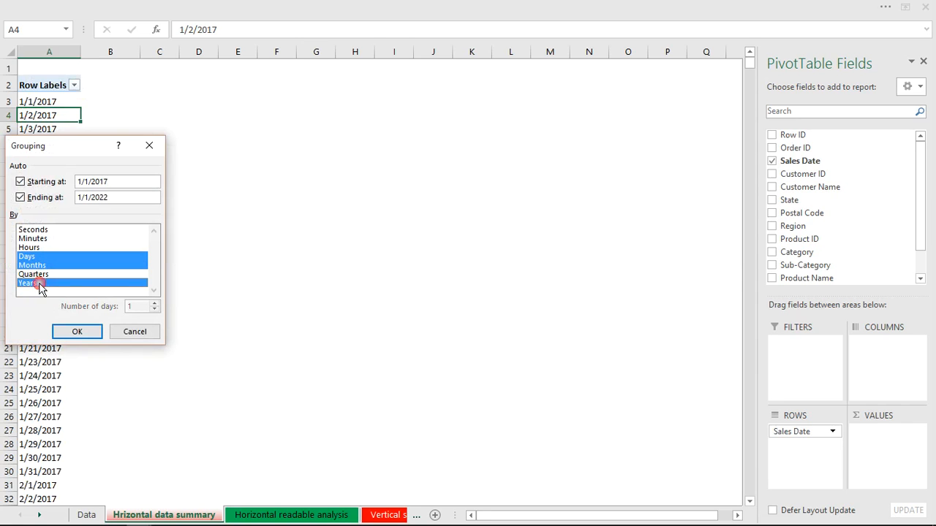
{"action": "left_click", "coordinate": [77, 332]}
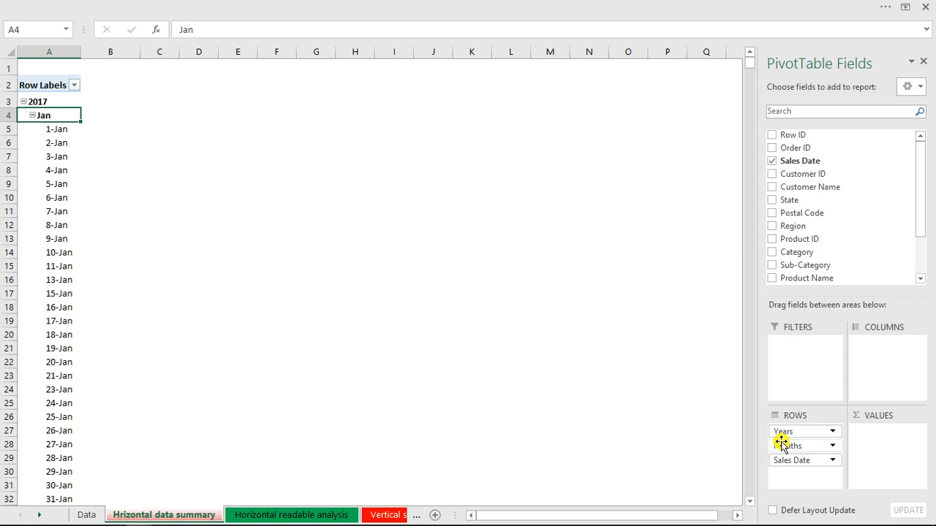
Step: Remove Months from the pivot table's rows and move Sales Date to the columns area
{"action": "left_click_drag", "start_coordinate": [789, 448], "coordinate": [664, 422]}
{"action": "left_click_drag", "start_coordinate": [794, 447], "coordinate": [859, 375]}
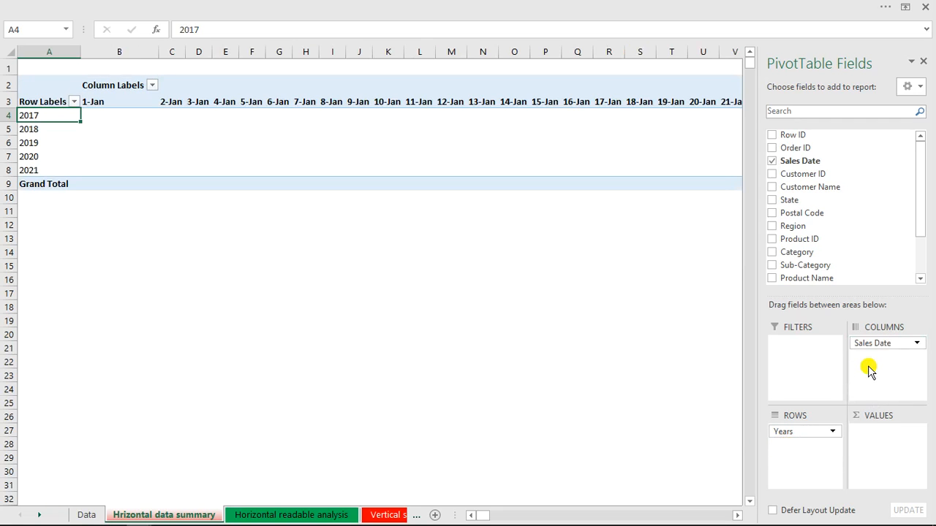
Step: Add Profit to the pivot table as summed values and close the field list
{"action": "left_click_drag", "start_coordinate": [919, 203], "coordinate": [922, 263]}
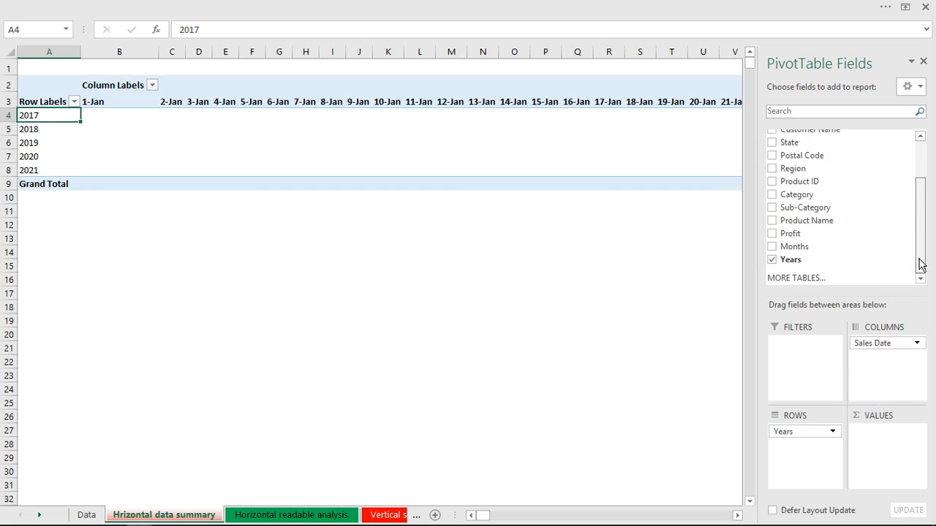
{"action": "left_click", "coordinate": [773, 234]}
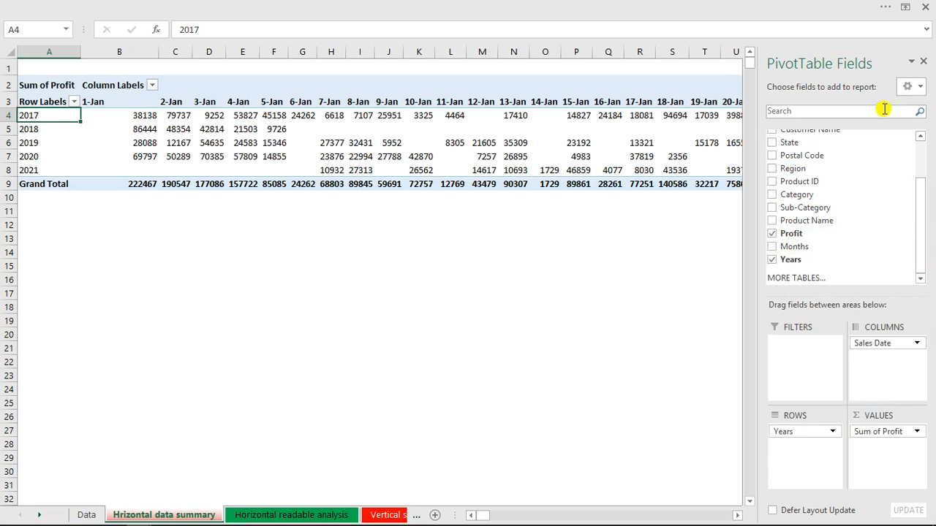
{"action": "left_click", "coordinate": [923, 62]}
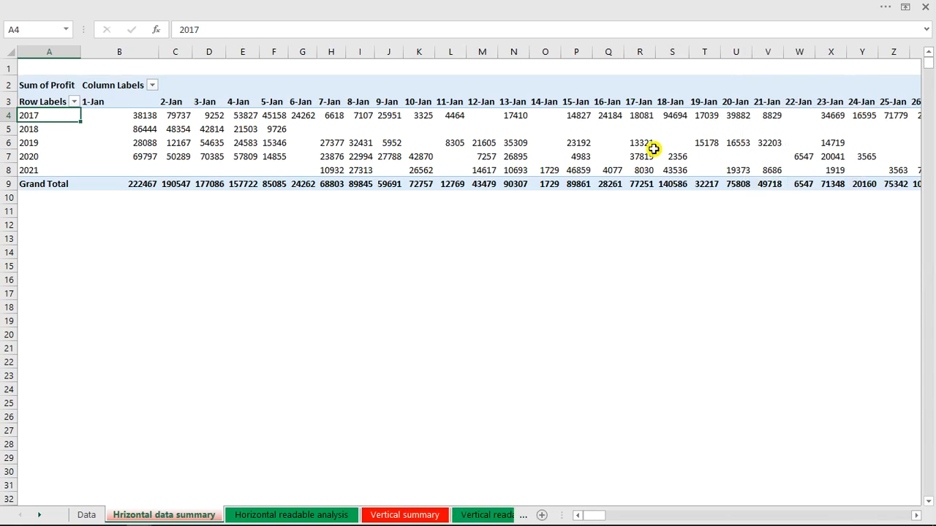
Step: Change the pivot table's report layout to Tabular Form
{"action": "mouse_move", "coordinate": [653, 149]}
{"action": "left_click", "coordinate": [216, 144]}
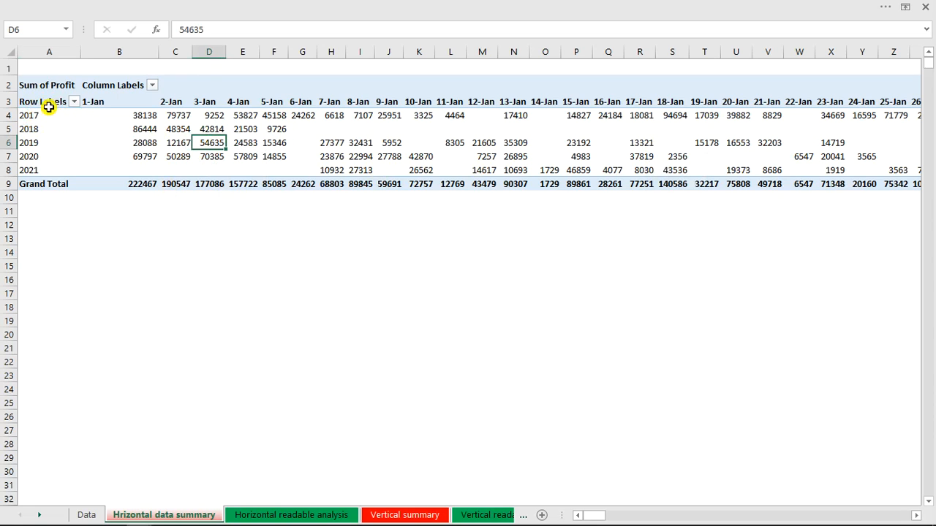
{"action": "left_click", "coordinate": [567, 4]}
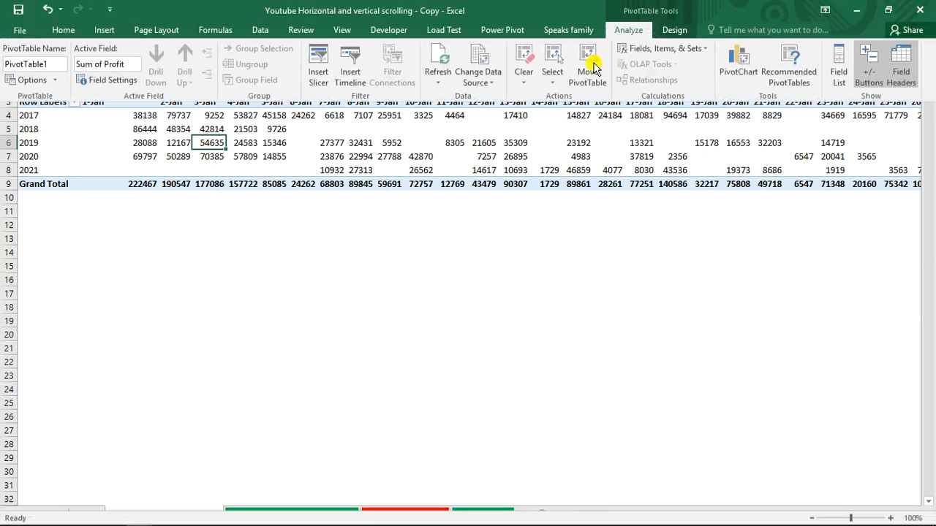
{"action": "left_click", "coordinate": [675, 30]}
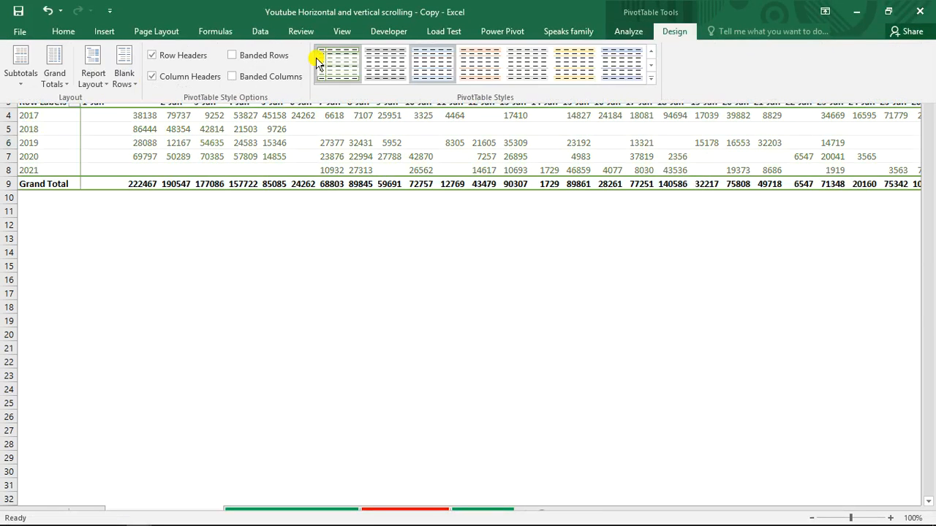
{"action": "left_click", "coordinate": [93, 78]}
{"action": "left_click", "coordinate": [132, 165]}
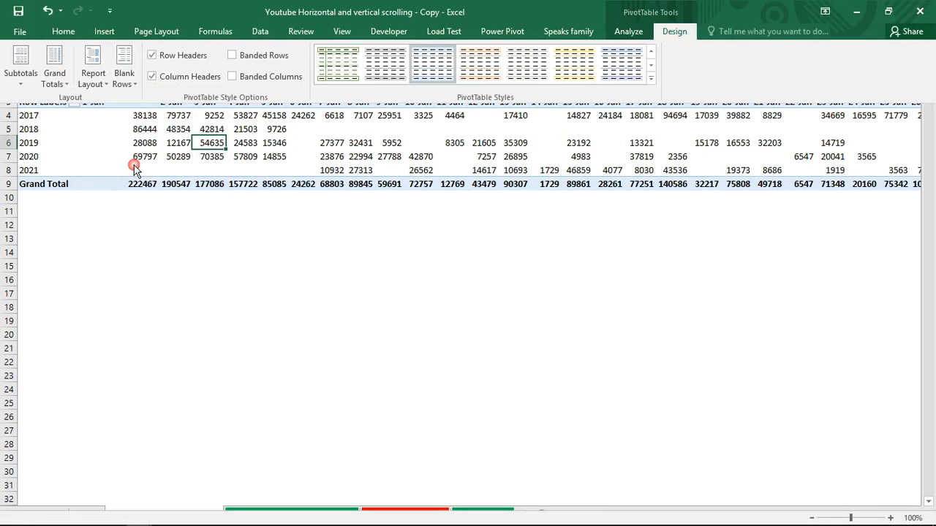
Step: Turn off the pivot table's grand totals for both rows and columns
{"action": "left_click", "coordinate": [59, 81]}
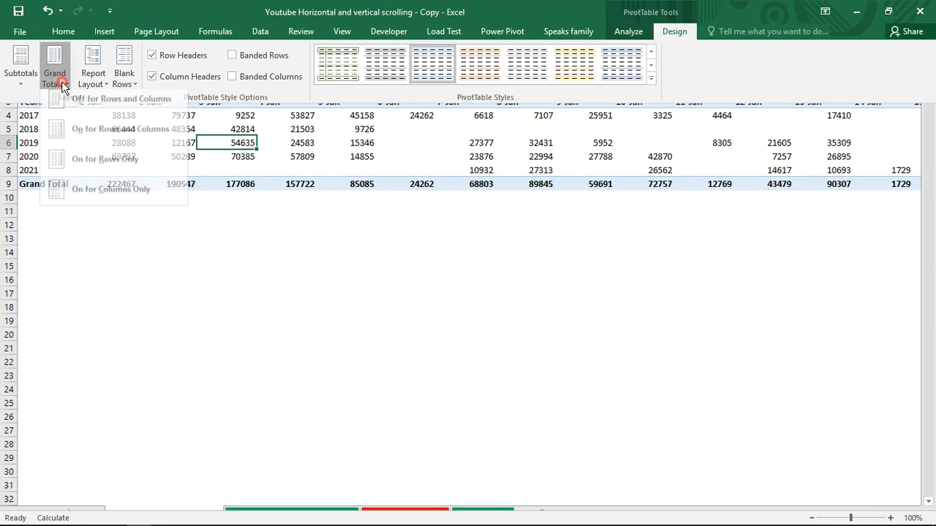
{"action": "left_click", "coordinate": [82, 108]}
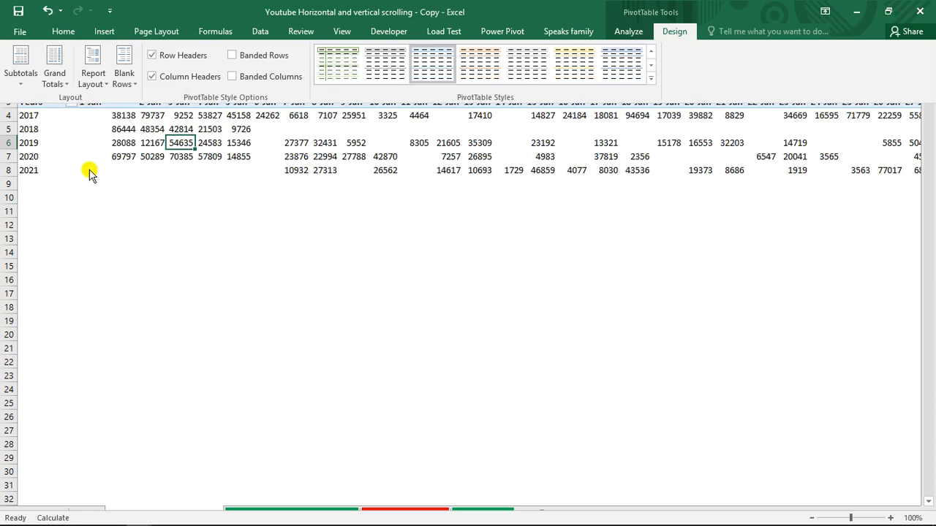
{"action": "key", "text": "ctrl+shift+F1"}
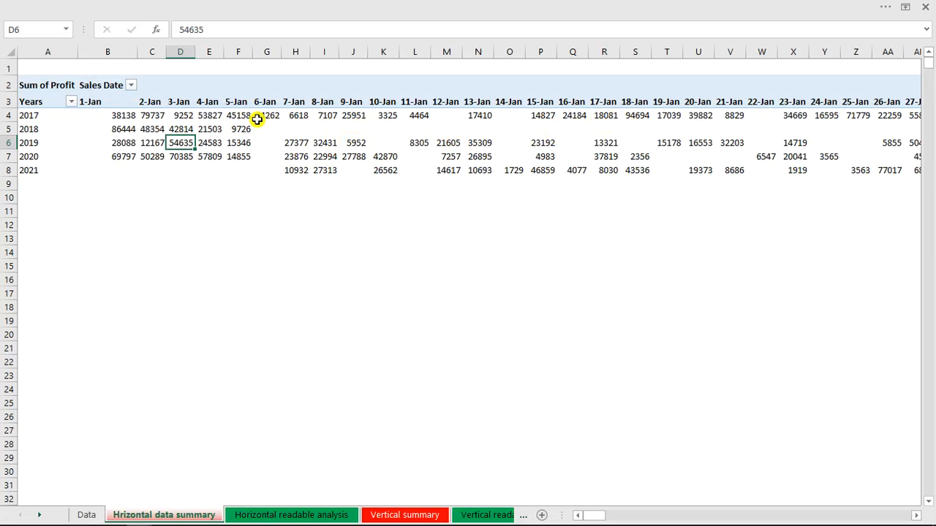
Step: Set the pivot table options to show "No sales" in empty cells
{"action": "left_click", "coordinate": [95, 173]}
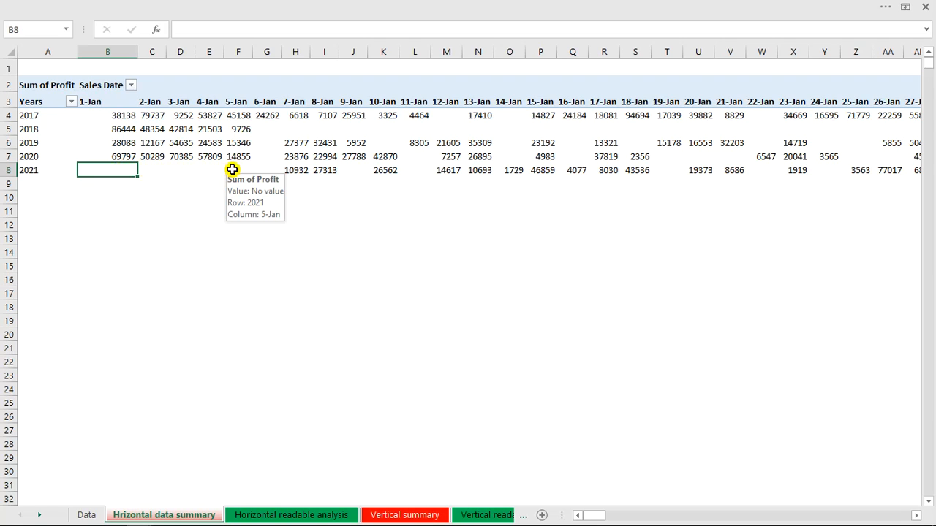
{"action": "right_click", "coordinate": [198, 145]}
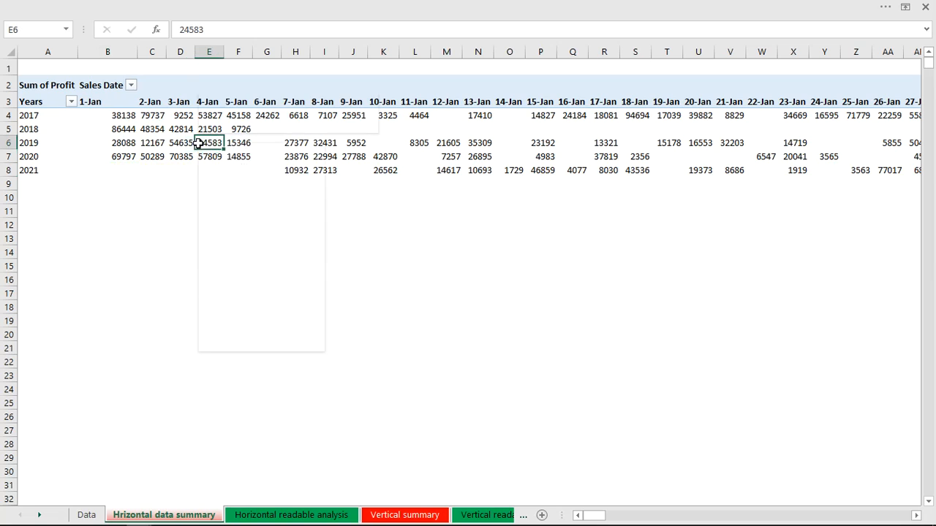
{"action": "left_click", "coordinate": [251, 324]}
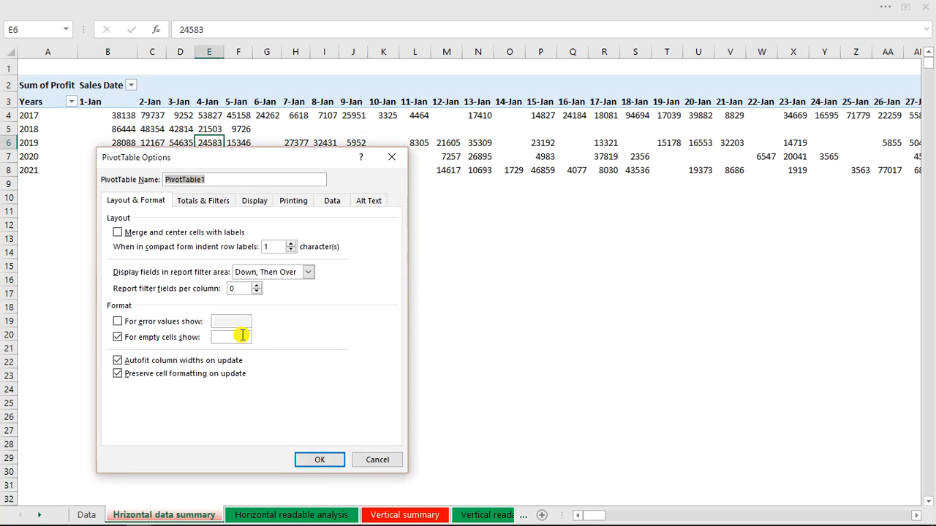
{"action": "left_click", "coordinate": [242, 336]}
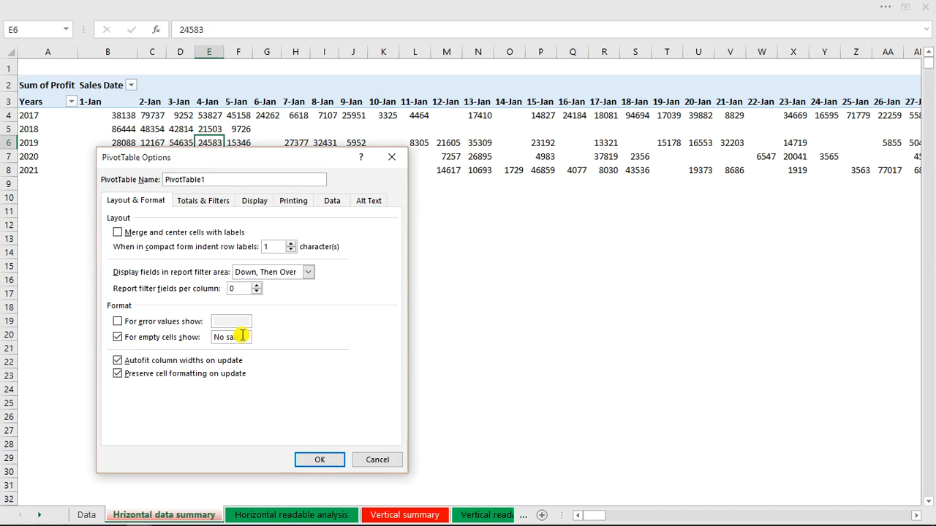
{"action": "key", "text": "Return"}
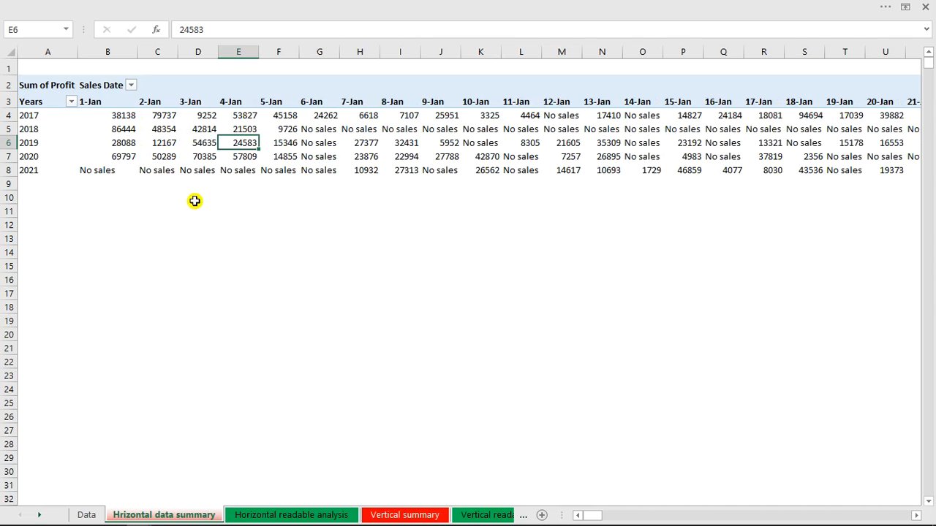
{"action": "mouse_move", "coordinate": [106, 174]}
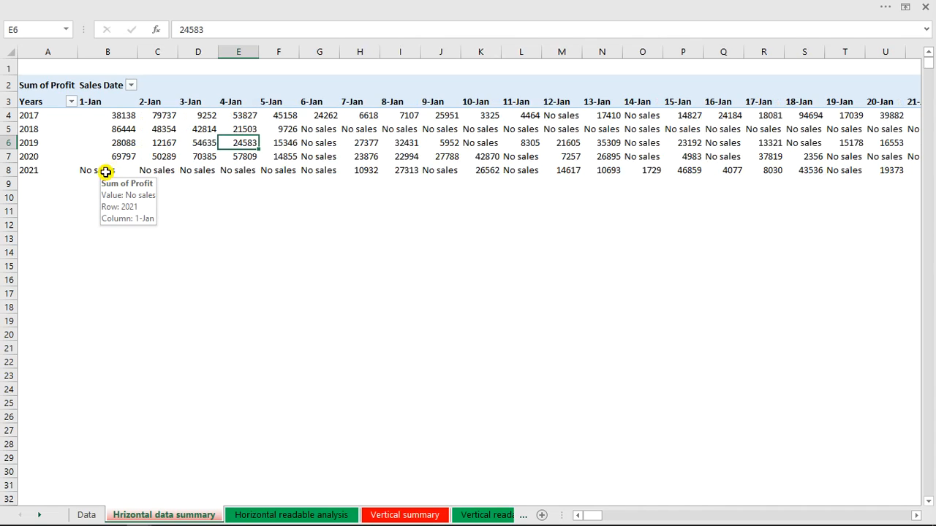
{"action": "left_click", "coordinate": [106, 172]}
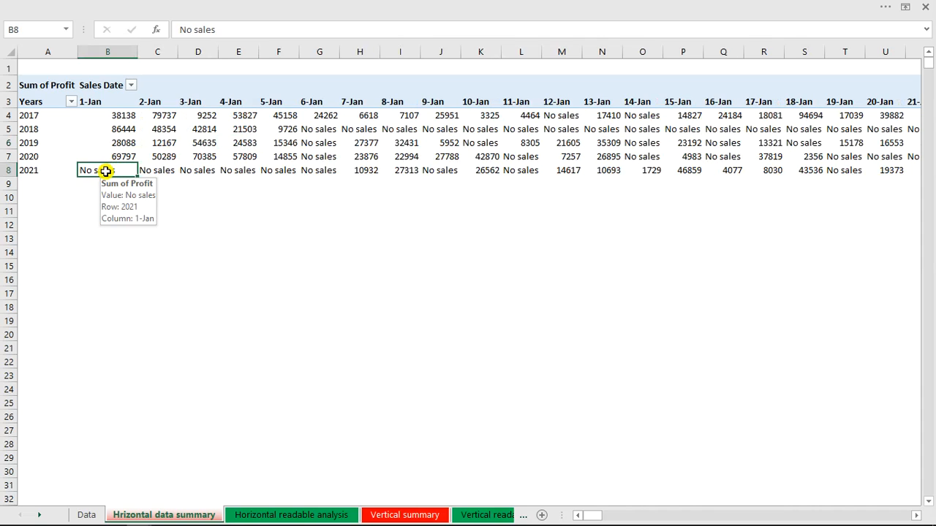
Step: Right-align the contents of rows 4 to 8, covering the years 2017 to 2021
{"action": "left_click", "coordinate": [118, 158]}
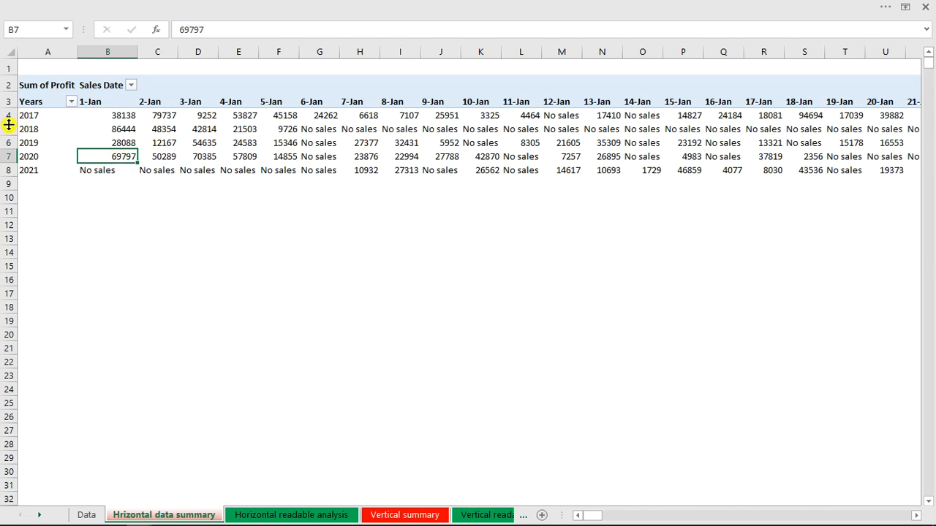
{"action": "left_click_drag", "start_coordinate": [8, 114], "coordinate": [15, 168]}
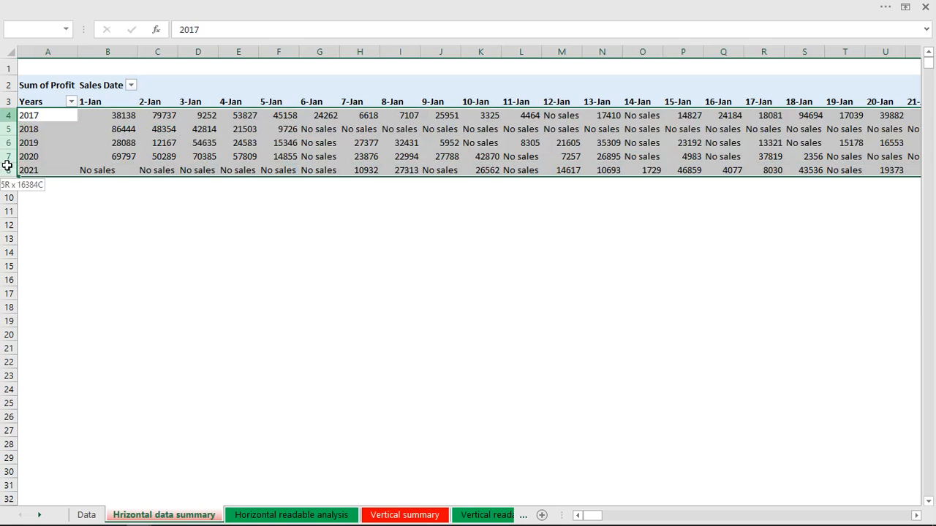
{"action": "left_click", "coordinate": [226, 8]}
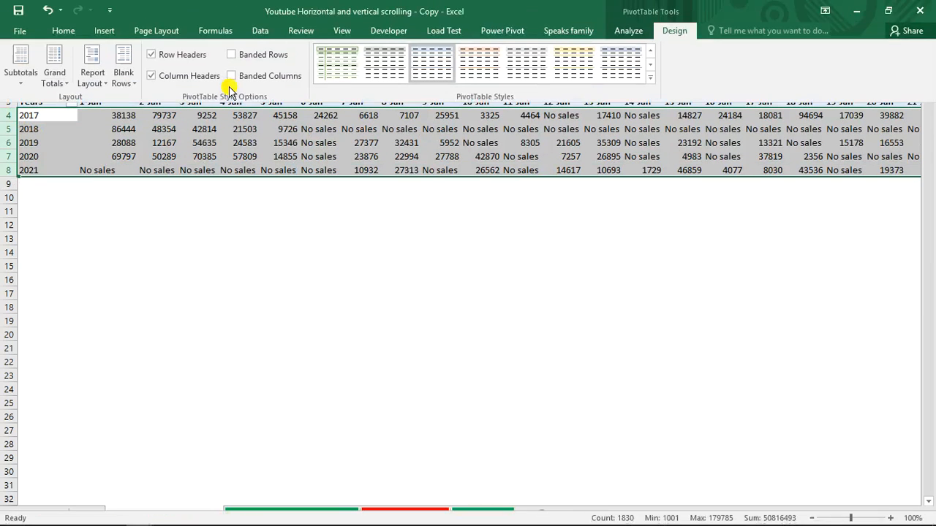
{"action": "left_click", "coordinate": [79, 35]}
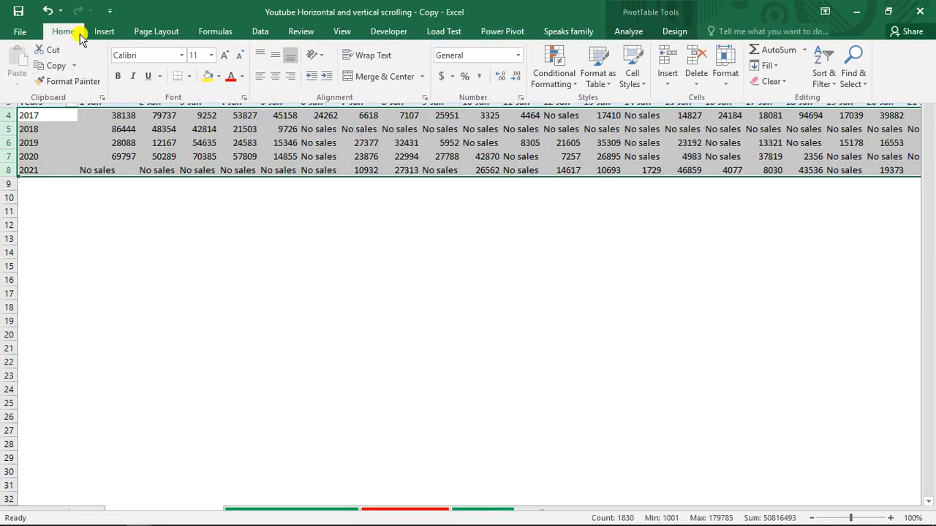
{"action": "left_click", "coordinate": [293, 79]}
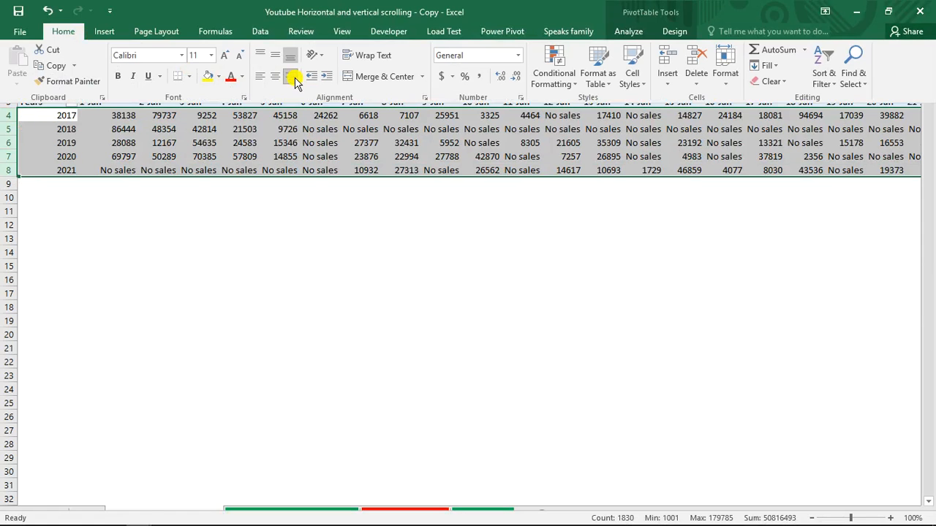
{"action": "left_click", "coordinate": [378, 143]}
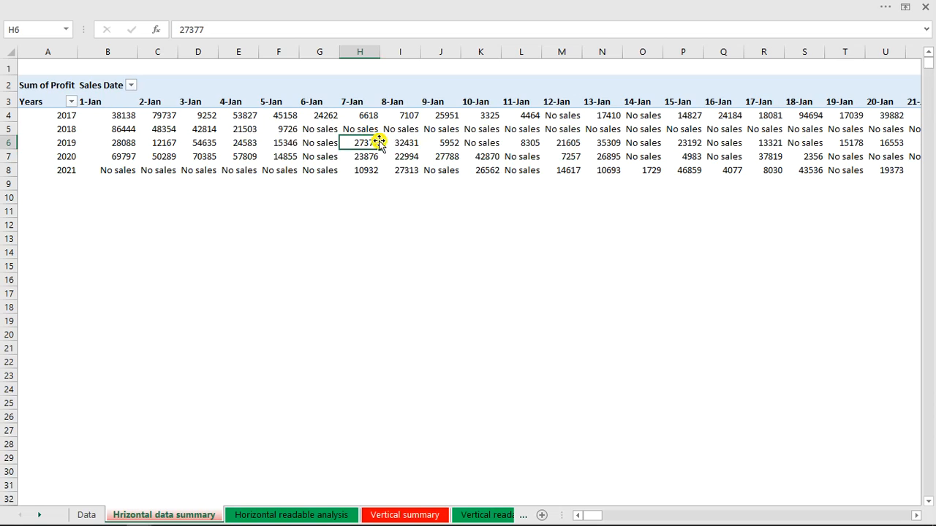
{"action": "left_click", "coordinate": [278, 143]}
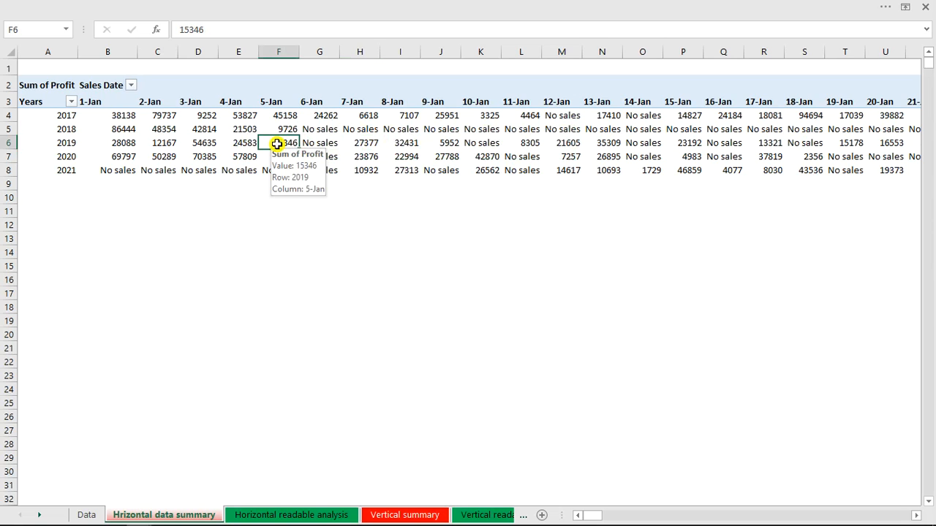
Step: On the Horizontal readable analysis sheet, delete the existing scroll bar and clear the value in cell B2
{"action": "left_click", "coordinate": [272, 516]}
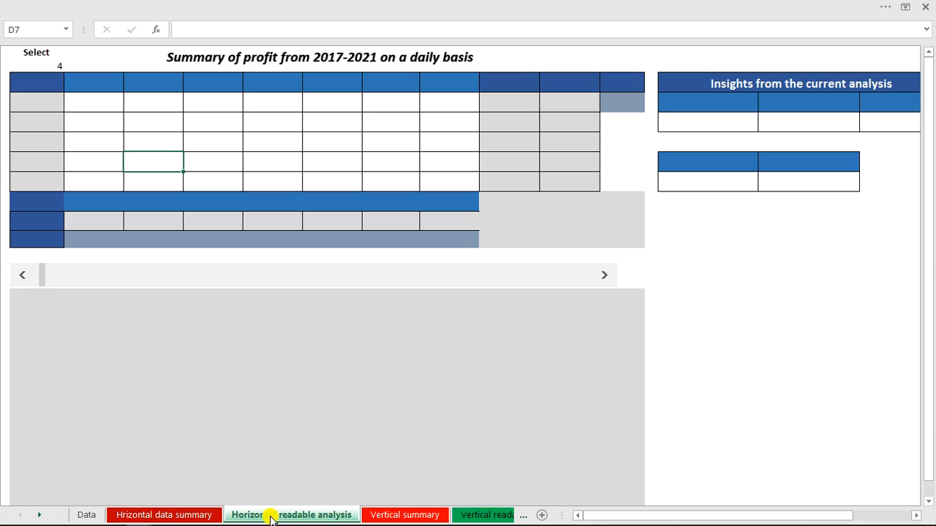
{"action": "left_click", "coordinate": [424, 284], "text": "ctrl"}
{"action": "left_click", "coordinate": [424, 283]}
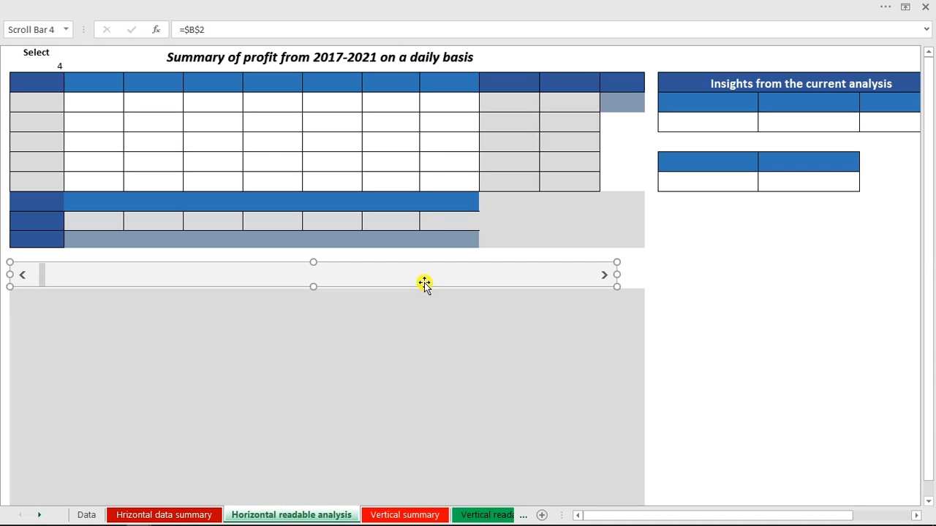
{"action": "key", "text": "Delete"}
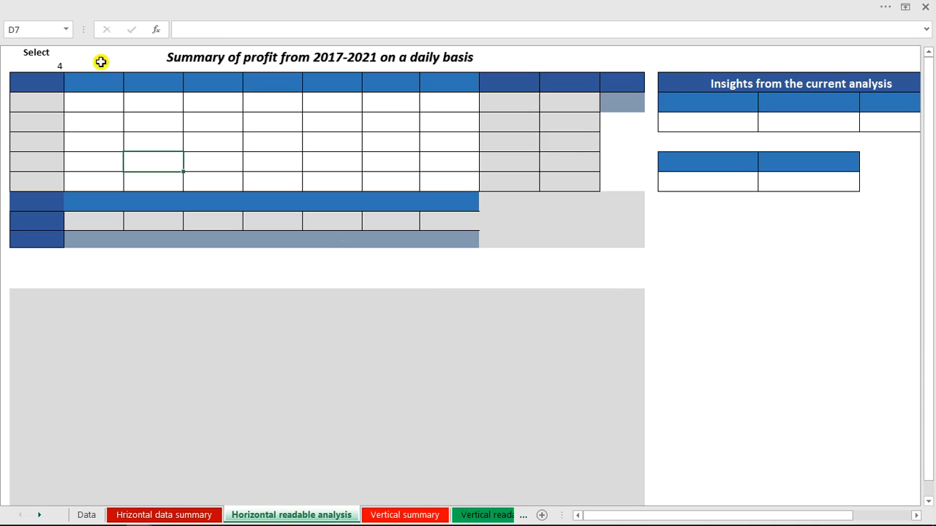
{"action": "left_click", "coordinate": [56, 63]}
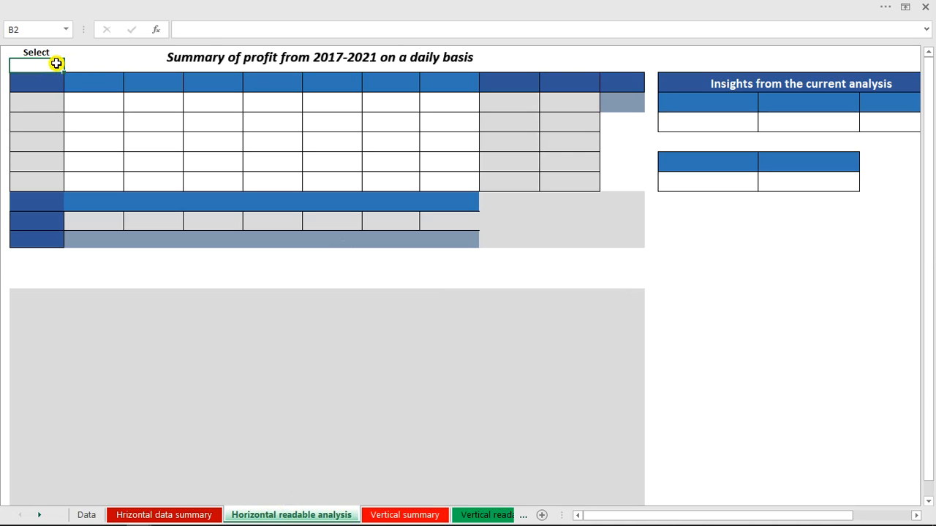
{"action": "left_click", "coordinate": [137, 98]}
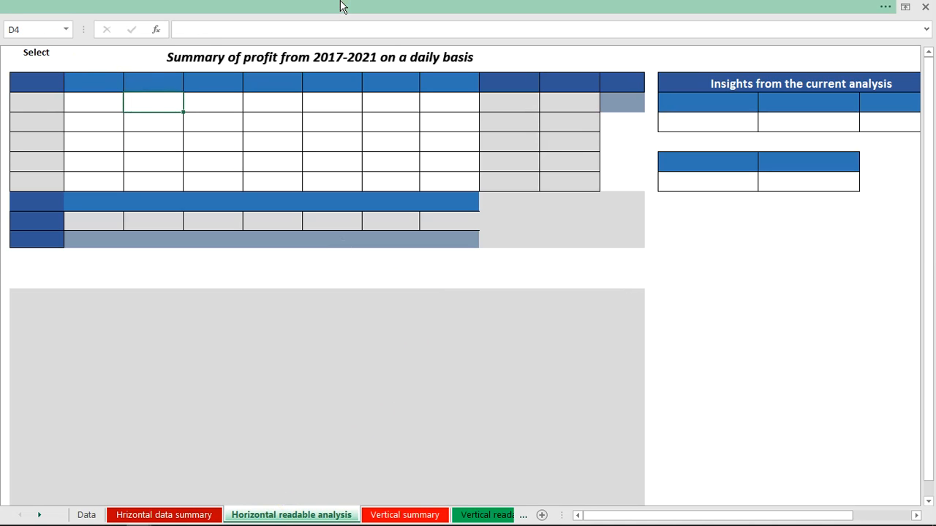
Step: Insert a horizontal form-control scroll bar in the gap beneath the summary table, spanning the table's full width
{"action": "left_click", "coordinate": [341, 6]}
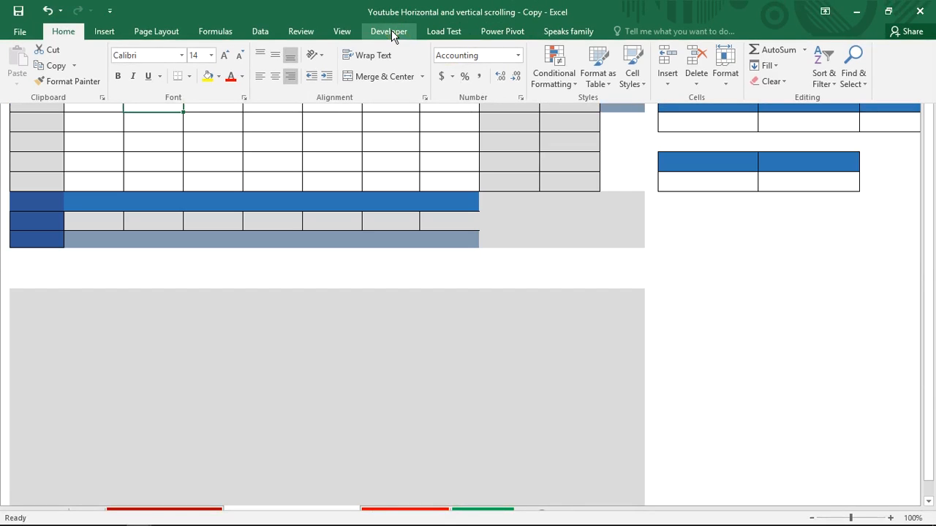
{"action": "left_click", "coordinate": [396, 35]}
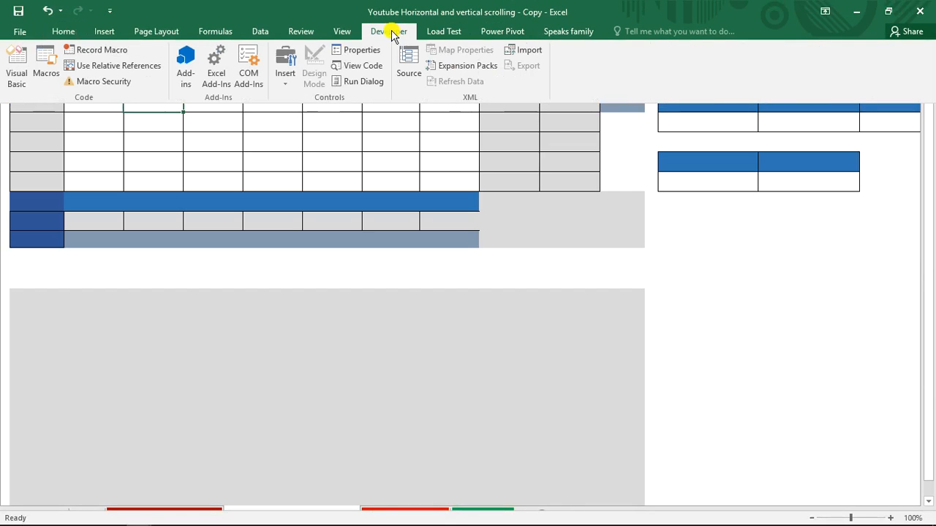
{"action": "left_click", "coordinate": [286, 80]}
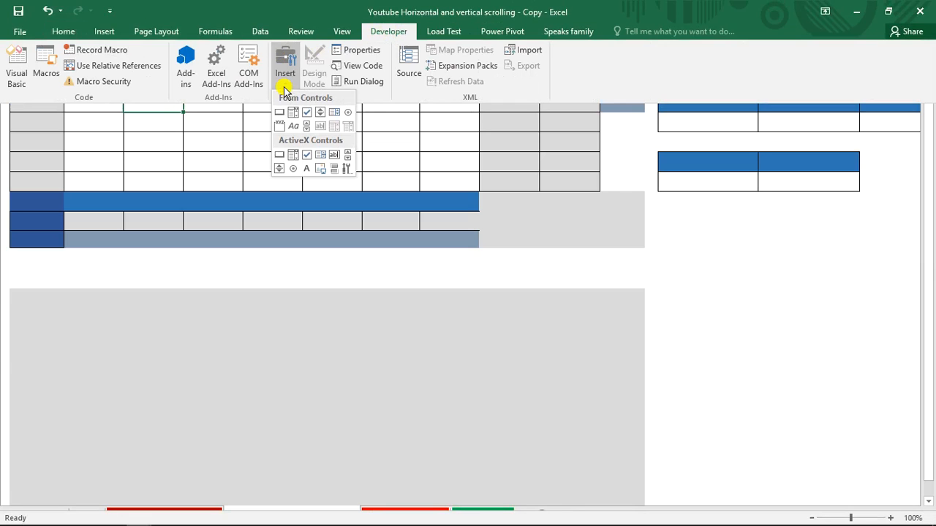
{"action": "left_click", "coordinate": [307, 128]}
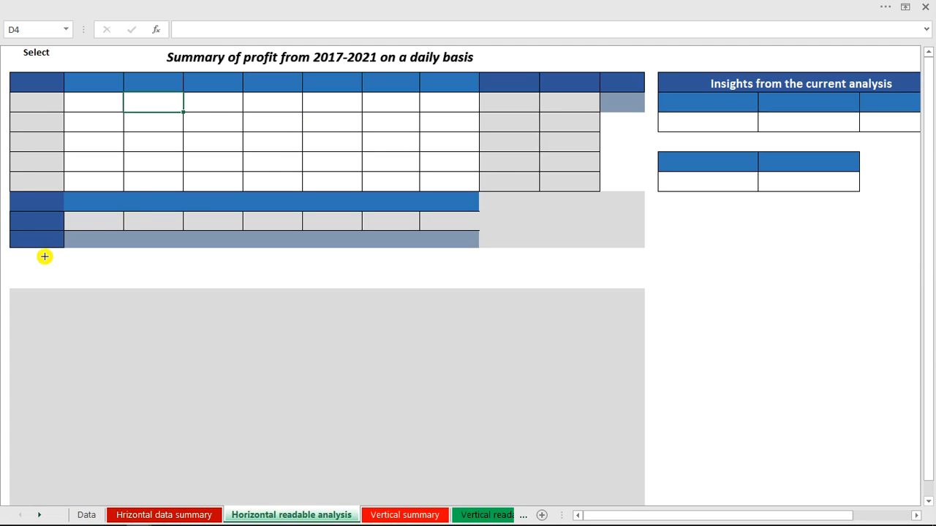
{"action": "left_click_drag", "start_coordinate": [12, 264], "coordinate": [113, 275]}
{"action": "mouse_move", "coordinate": [175, 272]}
{"action": "left_mouse_down"}
{"action": "mouse_move", "coordinate": [495, 280]}
{"action": "mouse_move", "coordinate": [621, 267]}
{"action": "mouse_move", "coordinate": [643, 285]}
{"action": "left_mouse_up"}
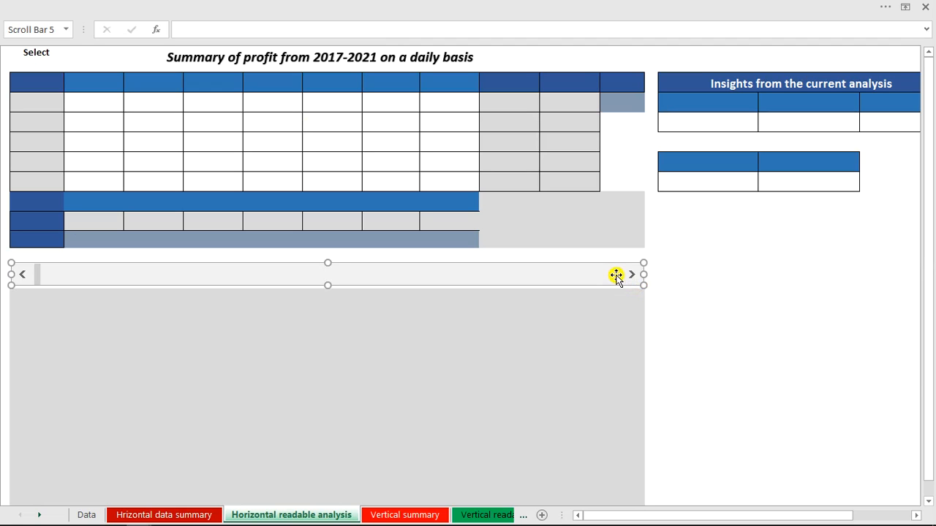
Step: Format the new scroll bar with minimum value 1, maximum value 357 and cell link $B$2
{"action": "right_click", "coordinate": [617, 275]}
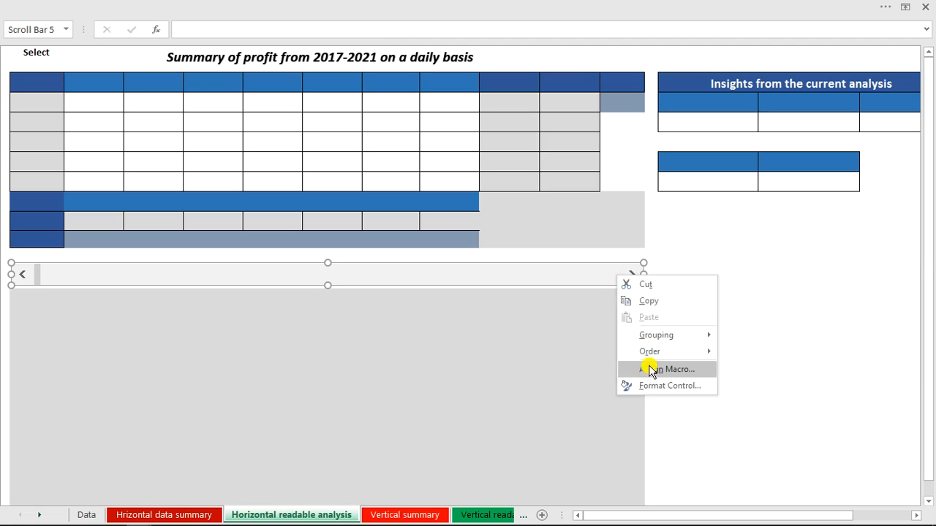
{"action": "left_click", "coordinate": [655, 387]}
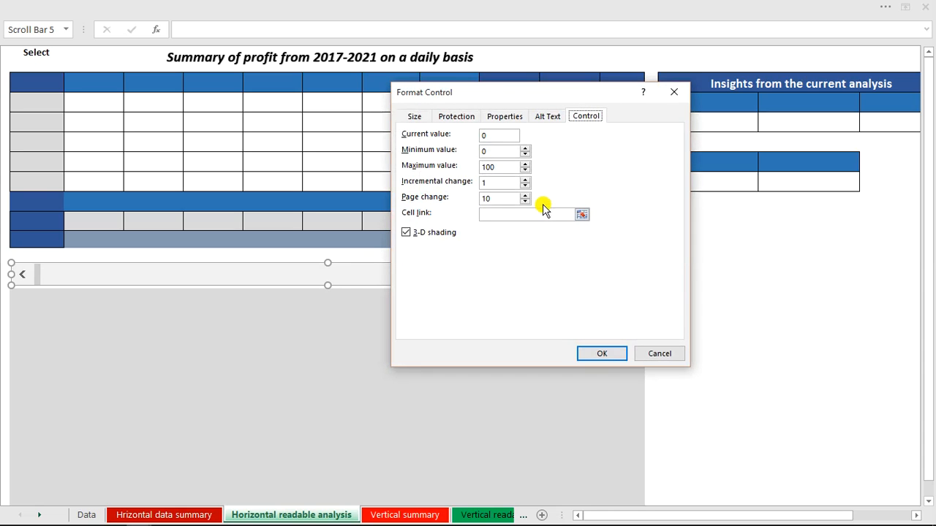
{"action": "left_click", "coordinate": [489, 134]}
{"action": "left_click_drag", "start_coordinate": [489, 155], "coordinate": [476, 170]}
{"action": "type", "text": "1"}
{"action": "type", "text": "357"}
{"action": "left_click", "coordinate": [494, 211]}
{"action": "left_click", "coordinate": [44, 64]}
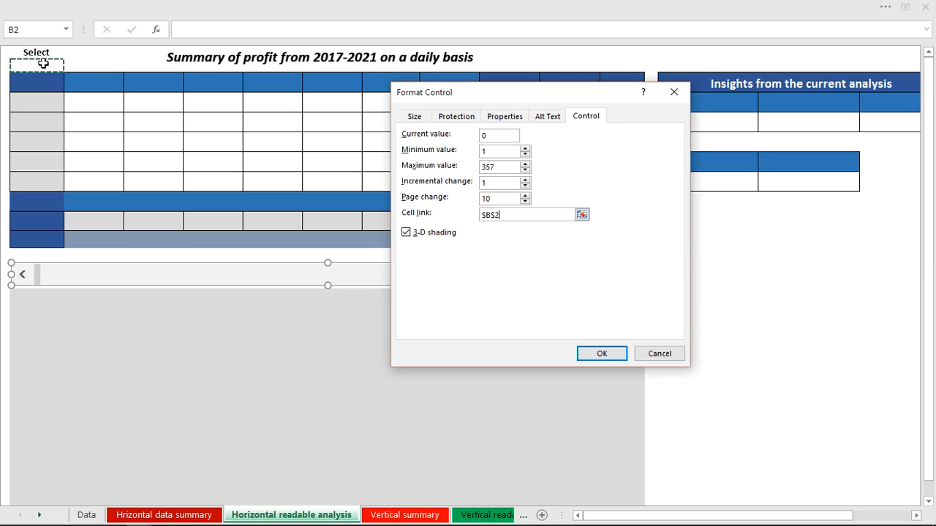
Step: Set the scroll bar's page change to 5, apply the control settings and deselect the scroll bar
{"action": "left_click", "coordinate": [504, 198]}
{"action": "left_click_drag", "start_coordinate": [492, 198], "coordinate": [465, 203]}
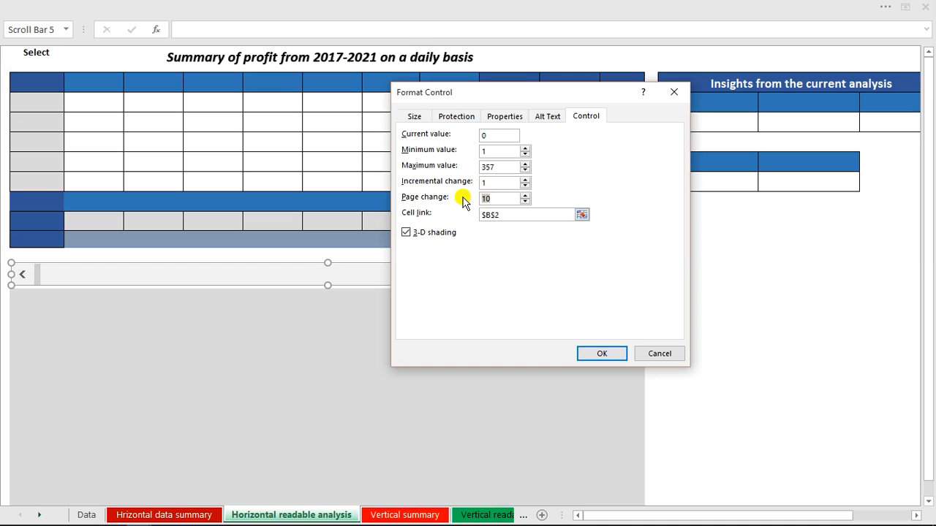
{"action": "type", "text": "5"}
{"action": "left_click_drag", "start_coordinate": [577, 100], "coordinate": [604, 316]}
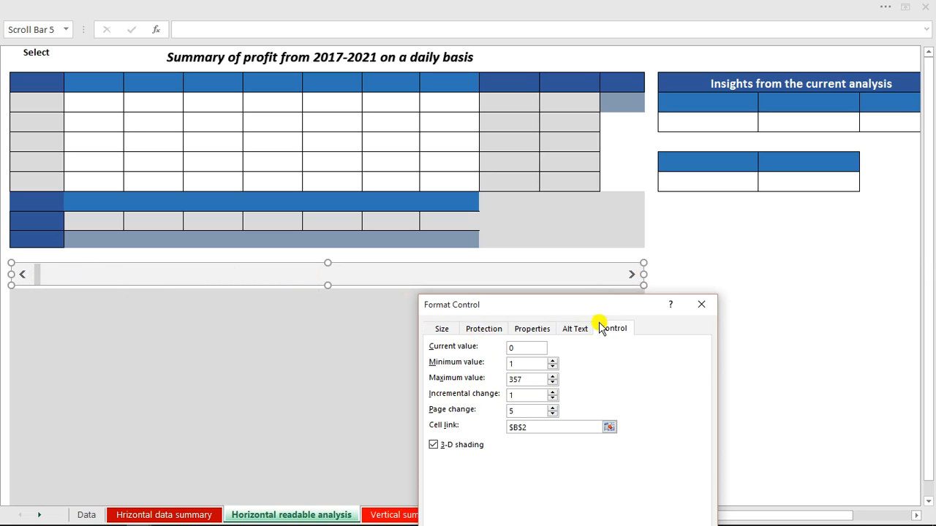
{"action": "left_click_drag", "start_coordinate": [599, 296], "coordinate": [644, 104]}
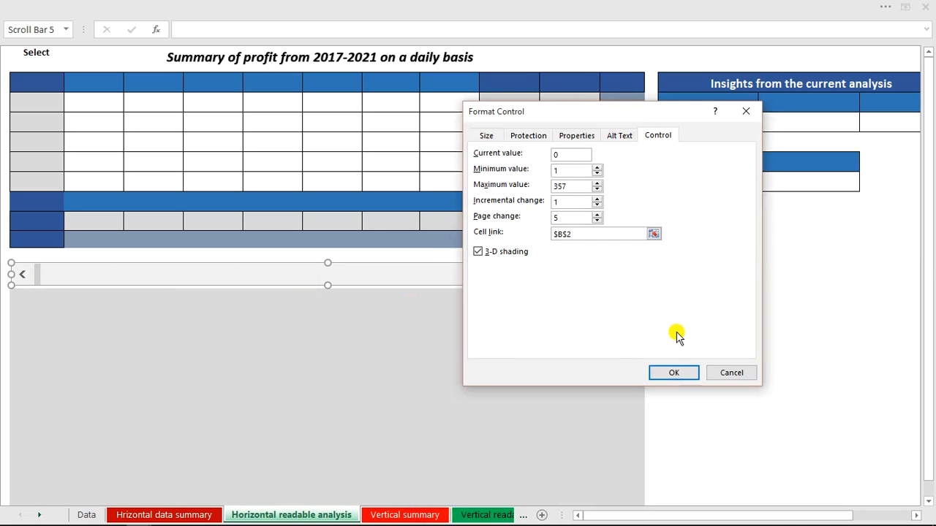
{"action": "left_click", "coordinate": [671, 374]}
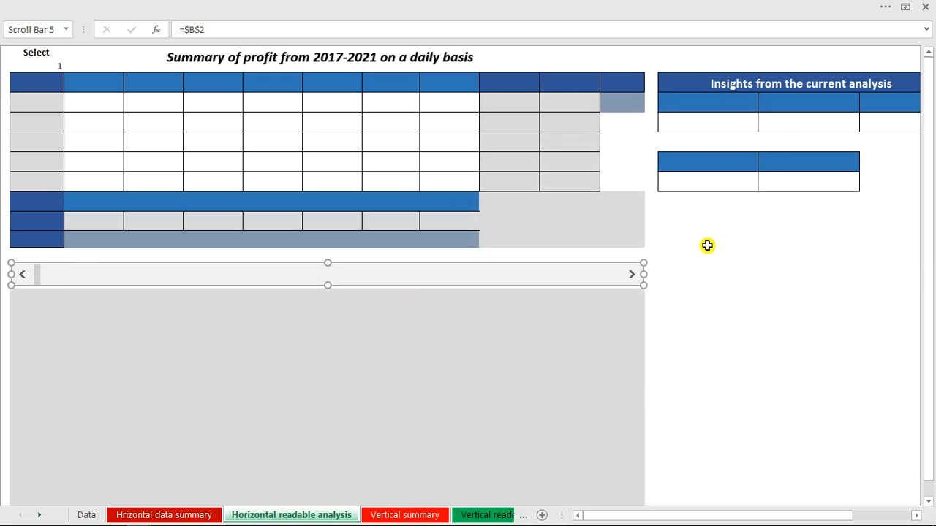
{"action": "left_click", "coordinate": [707, 244]}
{"action": "left_click", "coordinate": [708, 269]}
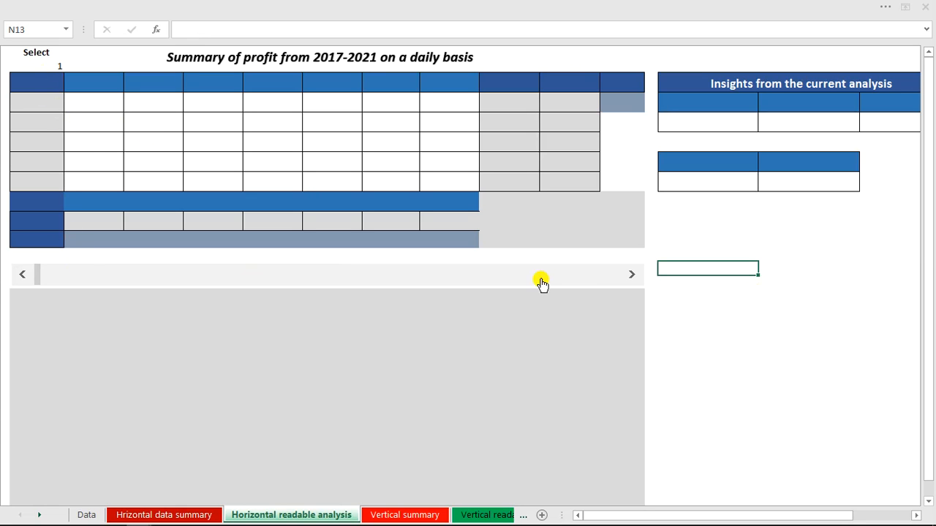
Step: Test the scroll bar forward and backward in single and page increments, checking the linked value in cell B2
{"action": "left_click", "coordinate": [631, 276]}
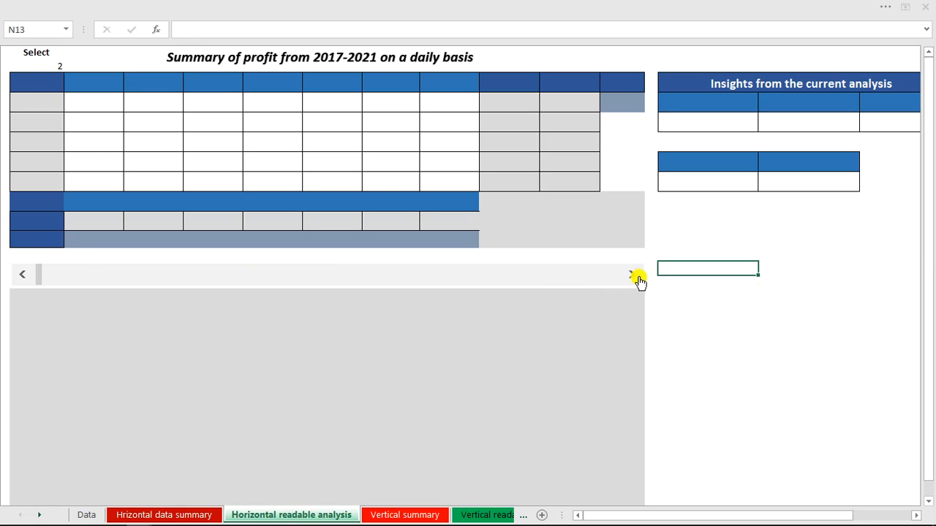
{"action": "left_click", "coordinate": [636, 281]}
{"action": "left_click", "coordinate": [638, 281]}
{"action": "left_click", "coordinate": [638, 280]}
{"action": "left_click", "coordinate": [532, 281]}
{"action": "left_click", "coordinate": [532, 282]}
{"action": "left_click", "coordinate": [532, 282]}
{"action": "left_click", "coordinate": [533, 282]}
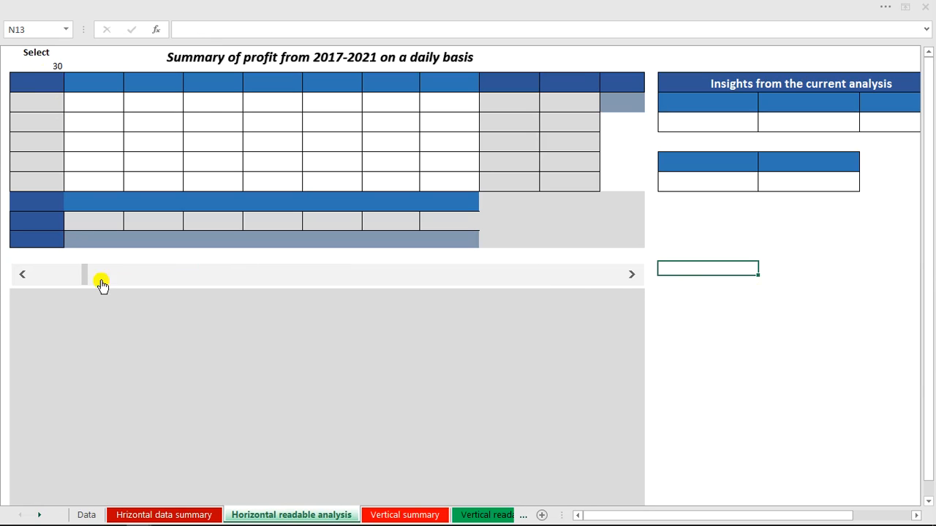
{"action": "left_click", "coordinate": [65, 284]}
{"action": "left_click", "coordinate": [64, 283]}
{"action": "left_click", "coordinate": [46, 284]}
{"action": "left_click", "coordinate": [45, 284]}
{"action": "left_click", "coordinate": [45, 284]}
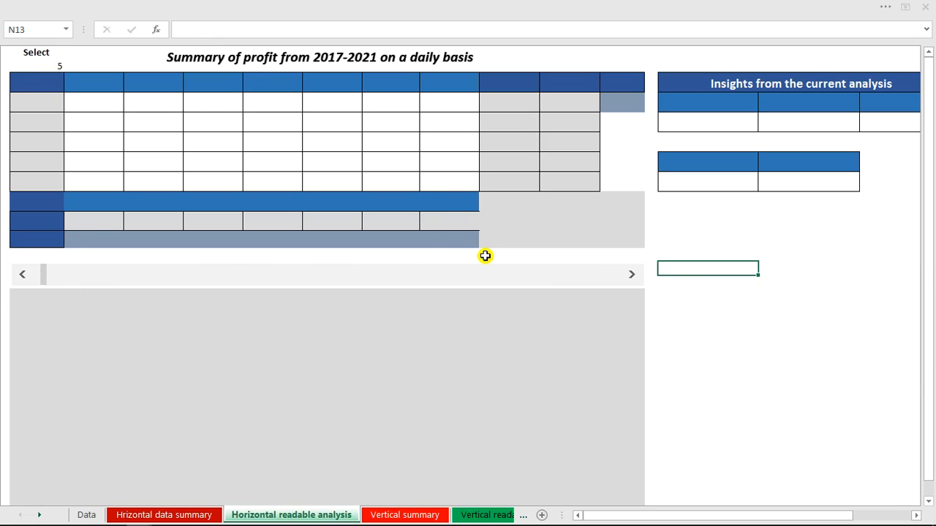
Step: Enter the header "Year" in cell B3 of the summary table
{"action": "left_click", "coordinate": [253, 177]}
{"action": "left_click", "coordinate": [46, 85]}
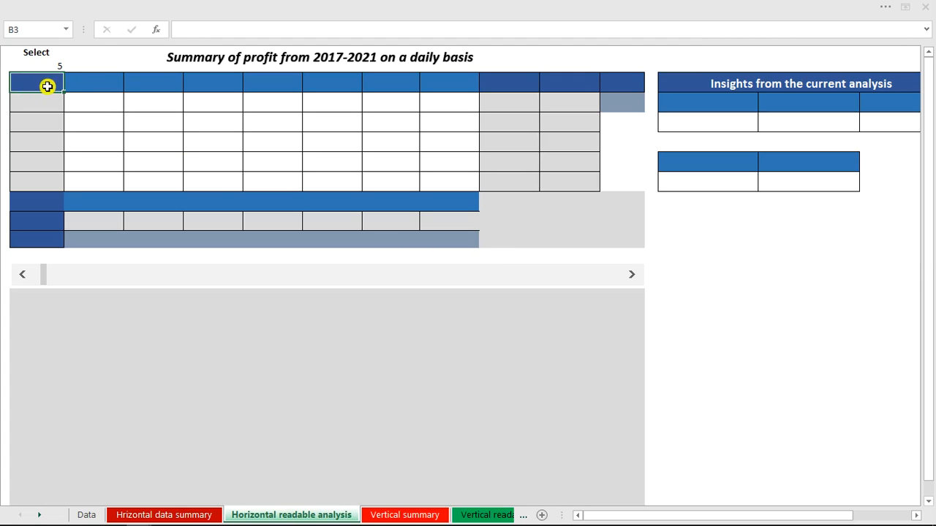
{"action": "left_click", "coordinate": [80, 84]}
{"action": "left_click", "coordinate": [41, 84]}
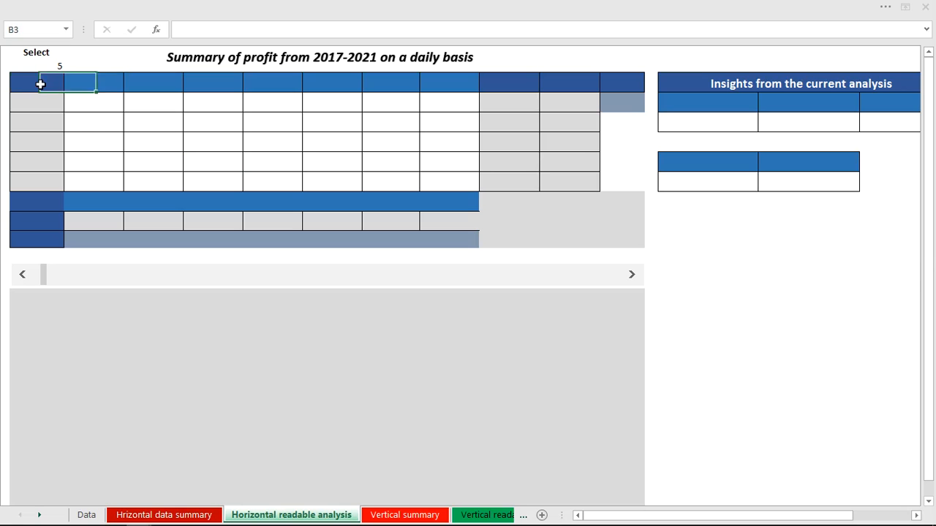
{"action": "type", "text": "Year"}
{"action": "key", "text": "Return"}
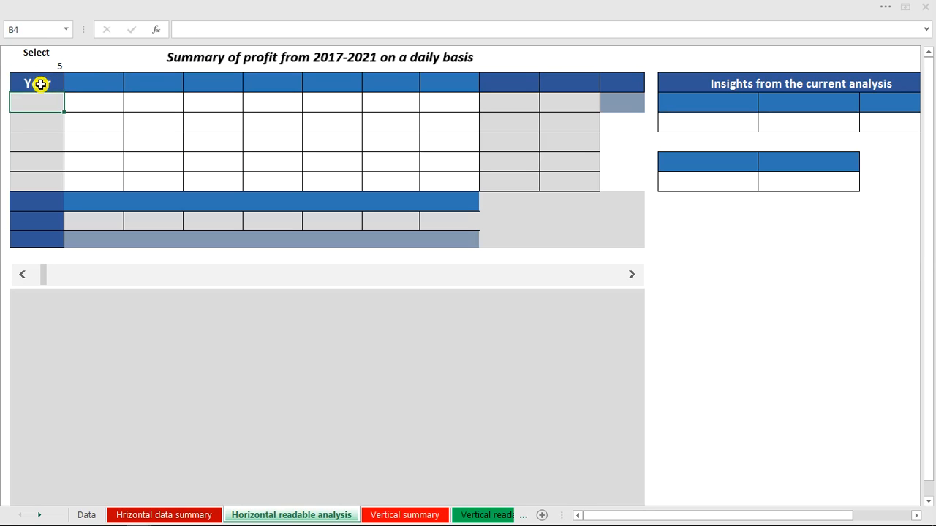
Step: Link cell B4 to A4 on the Hrizontal data summary sheet and fill the formula down through B8
{"action": "type", "text": "="}
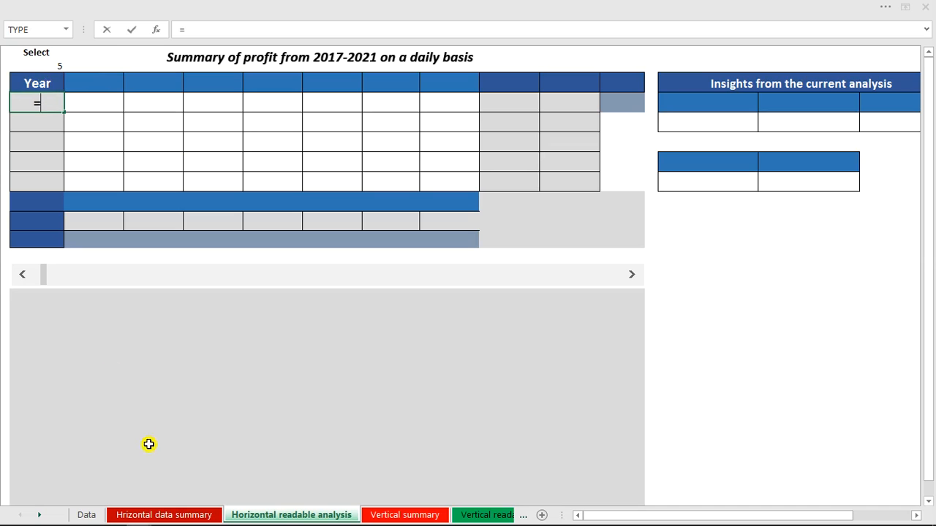
{"action": "left_click", "coordinate": [163, 515]}
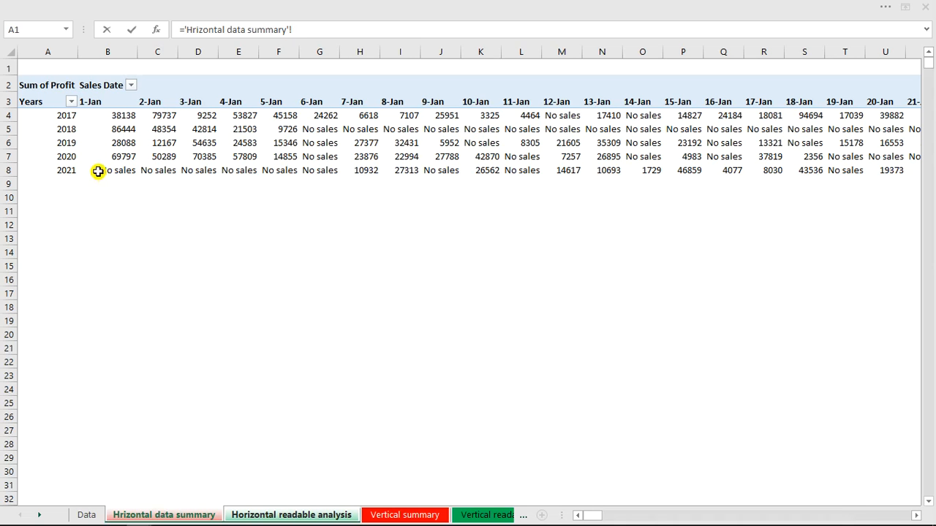
{"action": "left_click", "coordinate": [66, 115]}
{"action": "key", "text": "Return"}
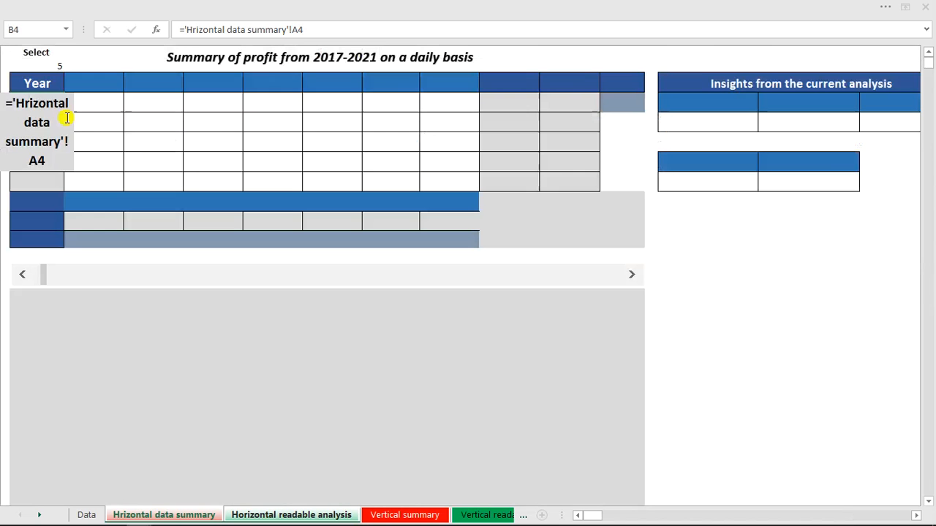
{"action": "left_click", "coordinate": [59, 108]}
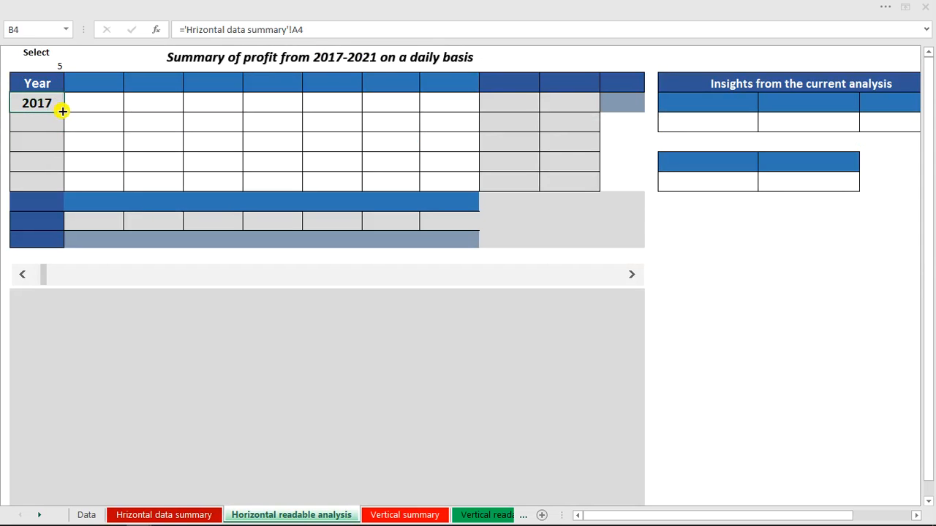
{"action": "left_click_drag", "start_coordinate": [60, 110], "coordinate": [55, 186]}
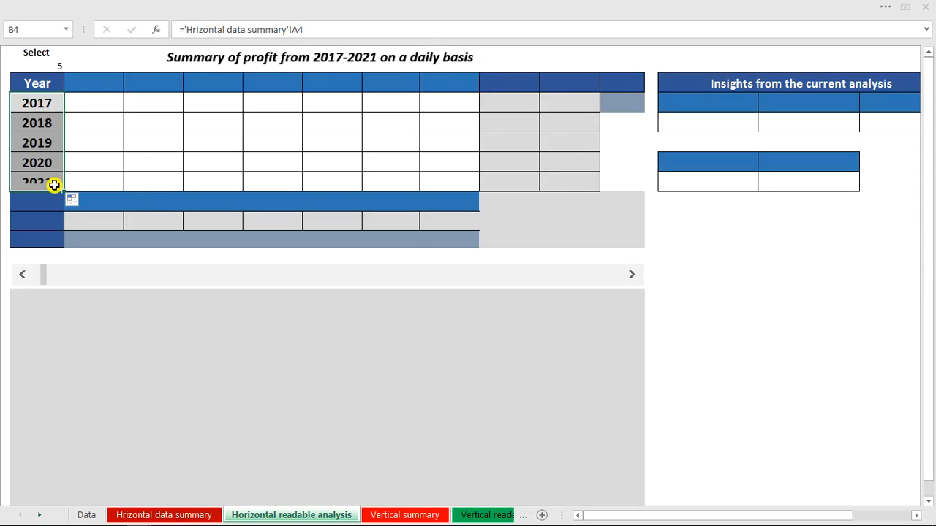
Step: Start an OFFSET formula for the range C3:I8, using cell A3 of the Hrizontal data summary sheet as the reference
{"action": "left_click", "coordinate": [92, 101]}
{"action": "left_click", "coordinate": [90, 83]}
{"action": "left_click_drag", "start_coordinate": [158, 105], "coordinate": [439, 183]}
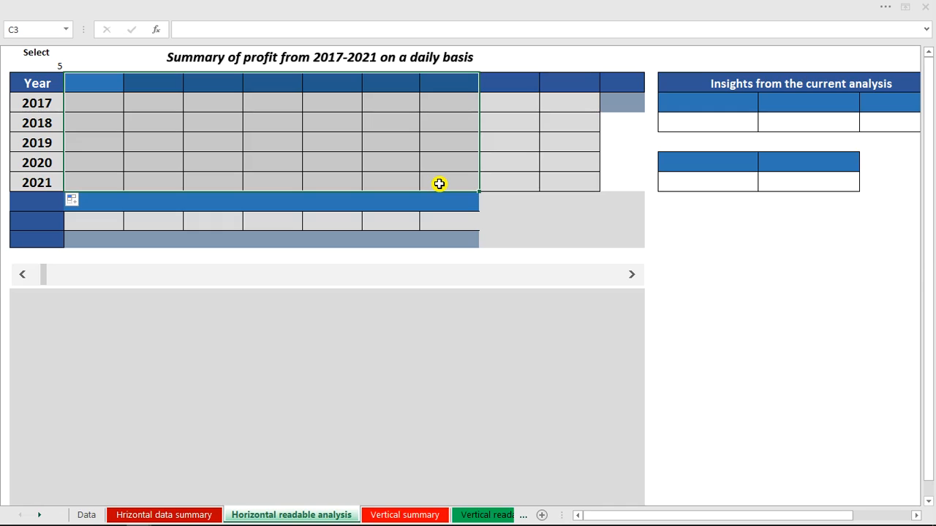
{"action": "type", "text": "="}
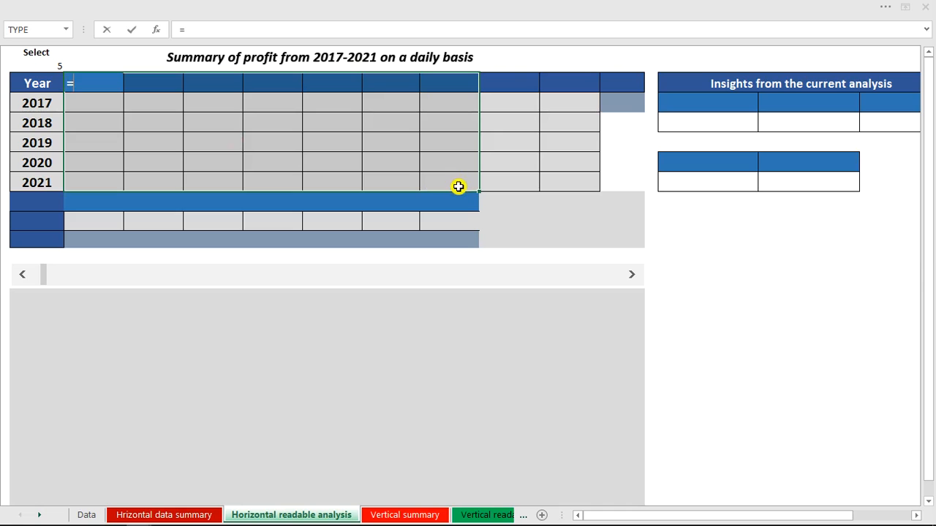
{"action": "type", "text": "off"}
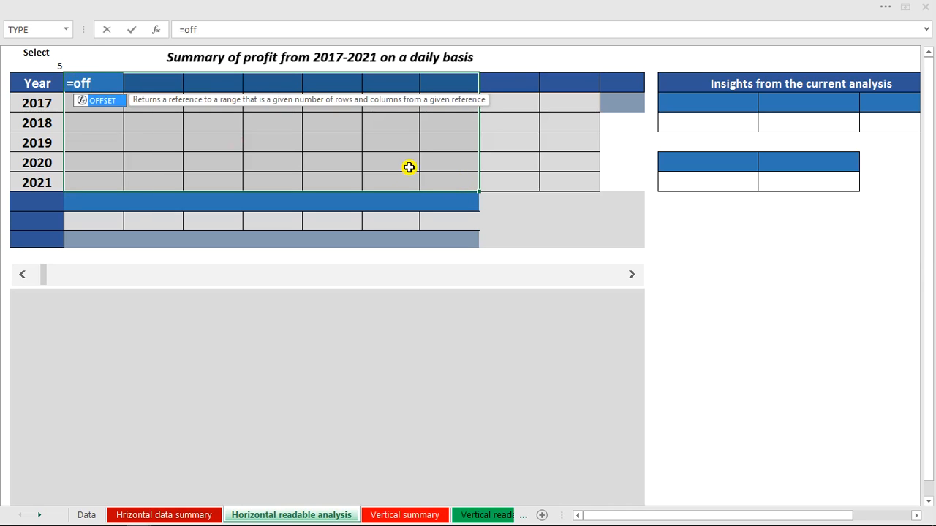
{"action": "key", "text": "Tab"}
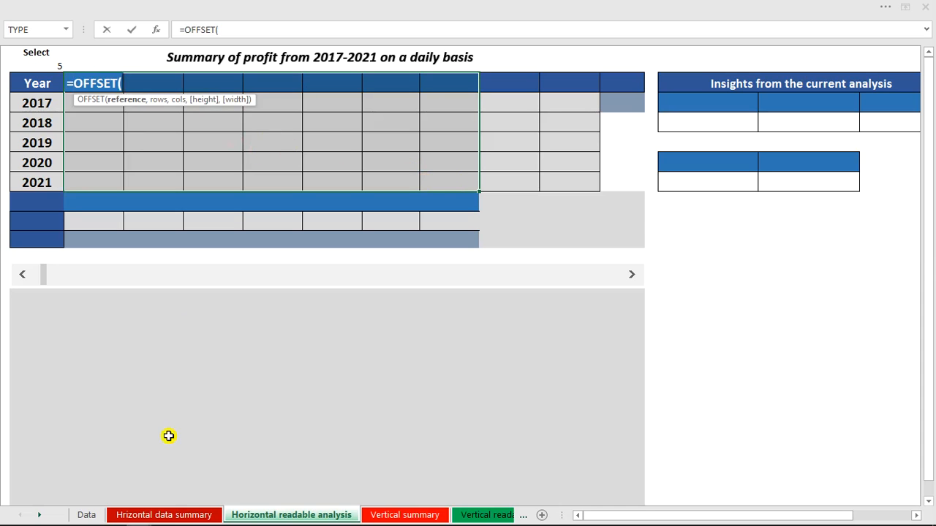
{"action": "left_click", "coordinate": [162, 515]}
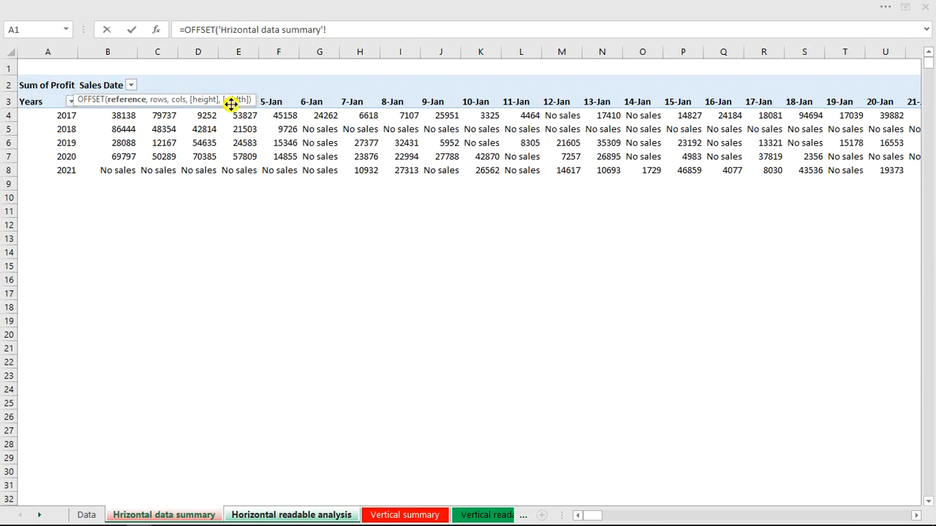
{"action": "left_click_drag", "start_coordinate": [240, 98], "coordinate": [216, 263]}
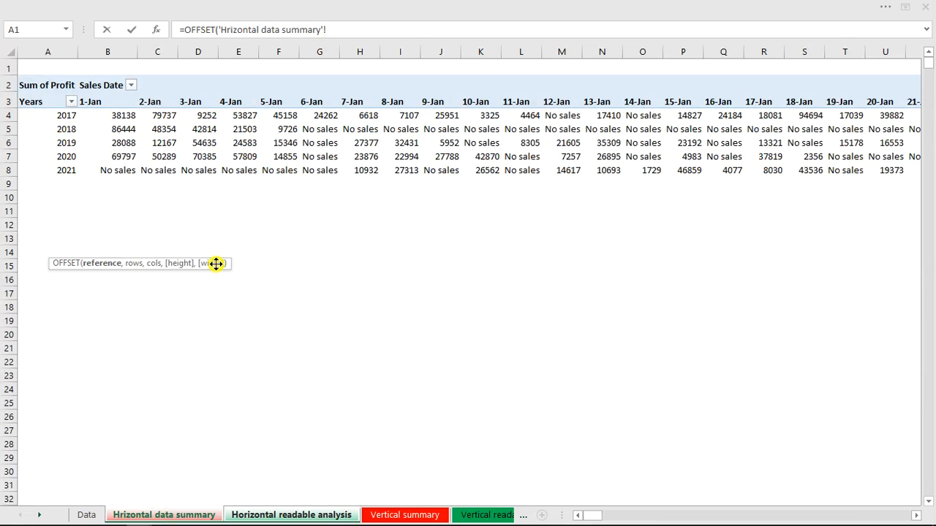
{"action": "left_click", "coordinate": [40, 105]}
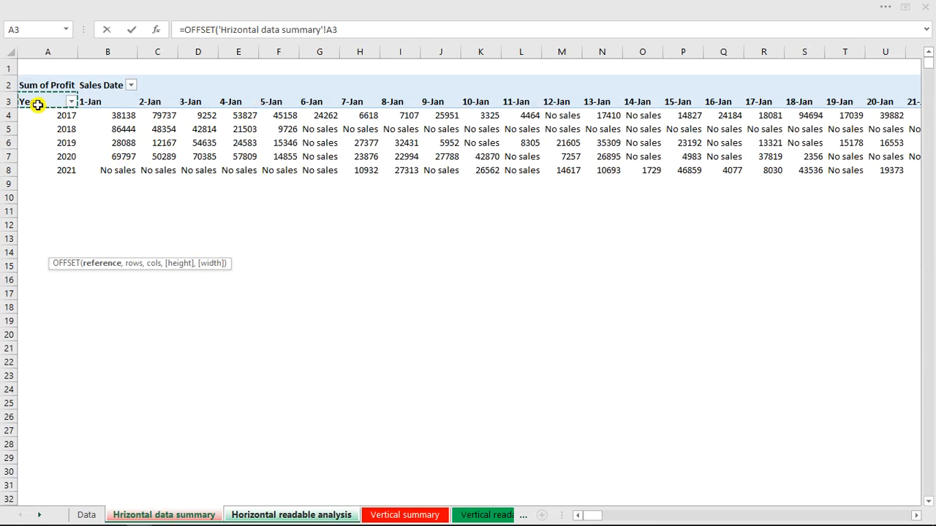
{"action": "left_click", "coordinate": [354, 30]}
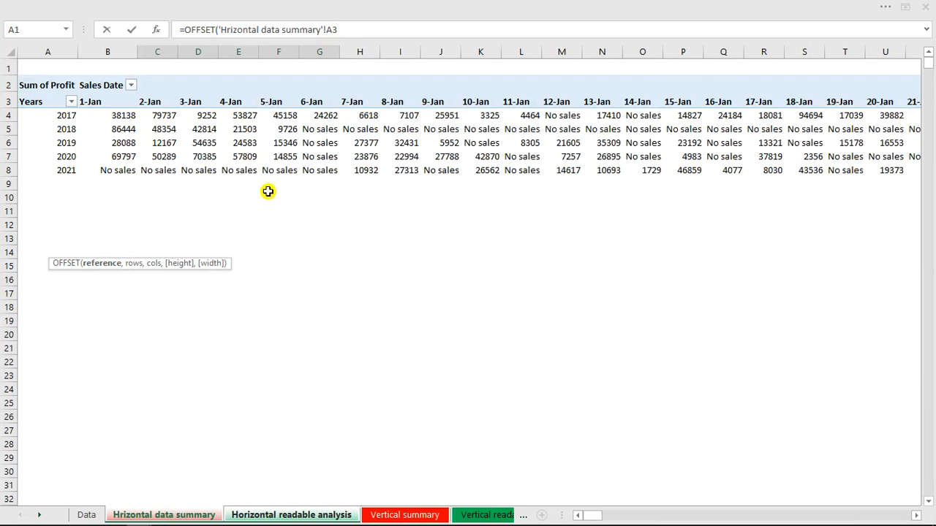
Step: Complete the OFFSET formula with 0 rows and the absolute reference $B$2 on Horizontal readable analysis as columns, filling all of C3:I8
{"action": "type", "text": ","}
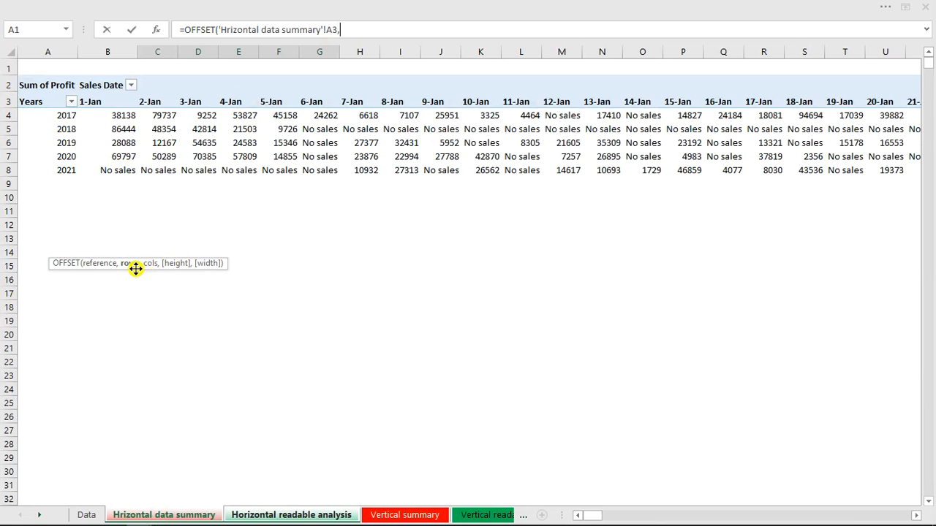
{"action": "type", "text": "0,"}
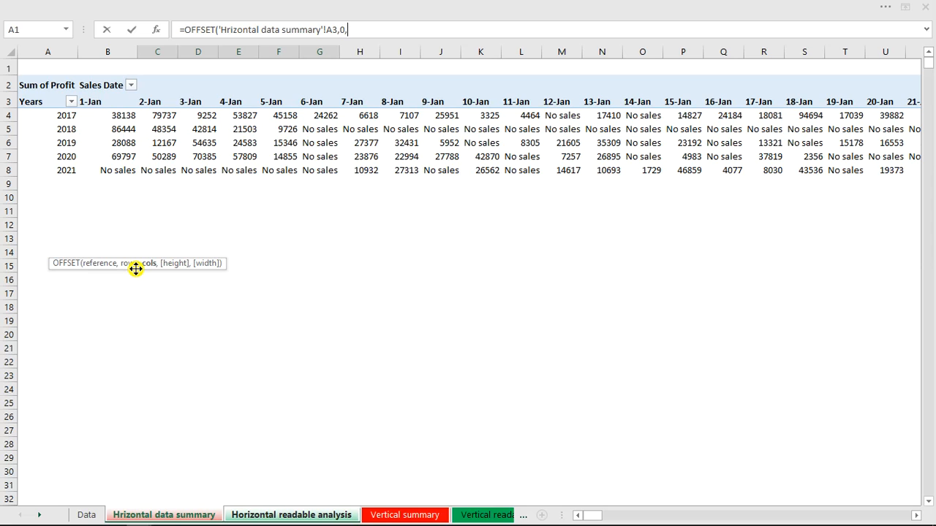
{"action": "left_click", "coordinate": [278, 514]}
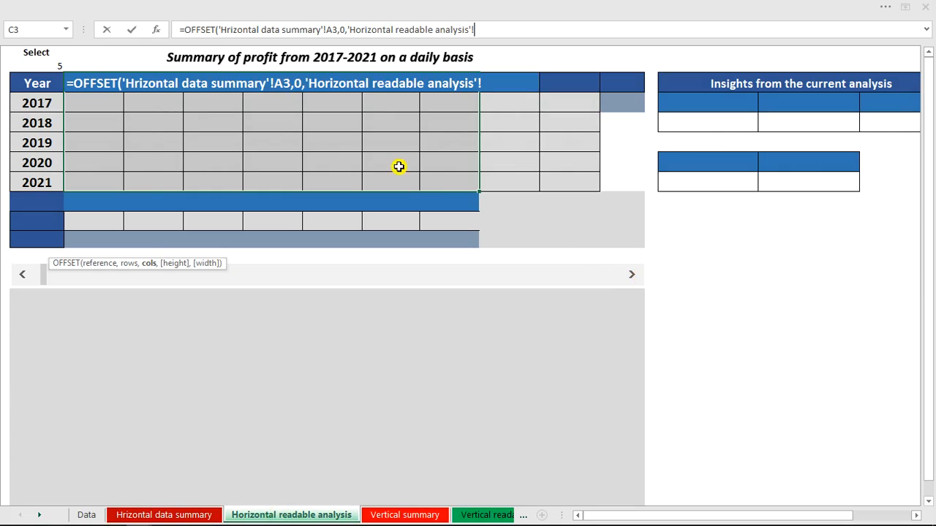
{"action": "left_click", "coordinate": [48, 66]}
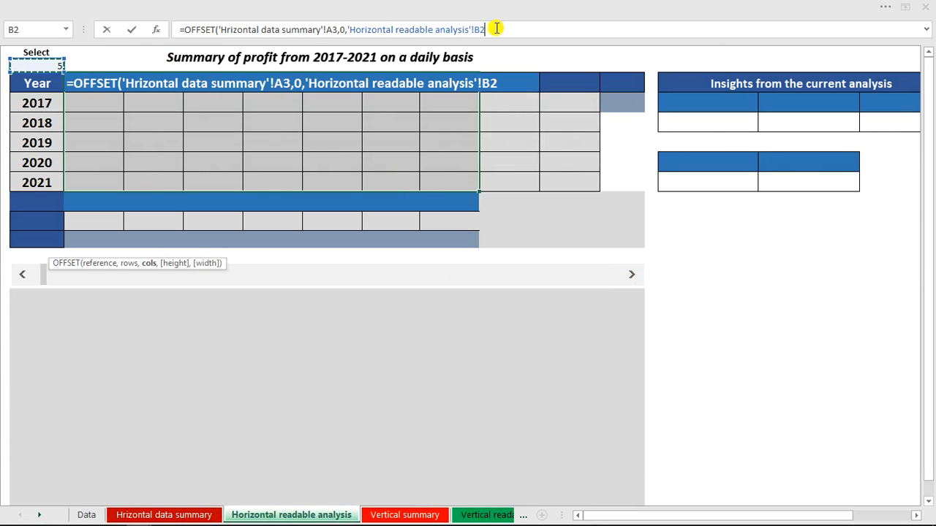
{"action": "left_click", "coordinate": [476, 29]}
{"action": "key", "text": "BackSpace"}
{"action": "key", "text": "BackSpace"}
{"action": "key", "text": "BackSpace"}
{"action": "key", "text": "BackSpace"}
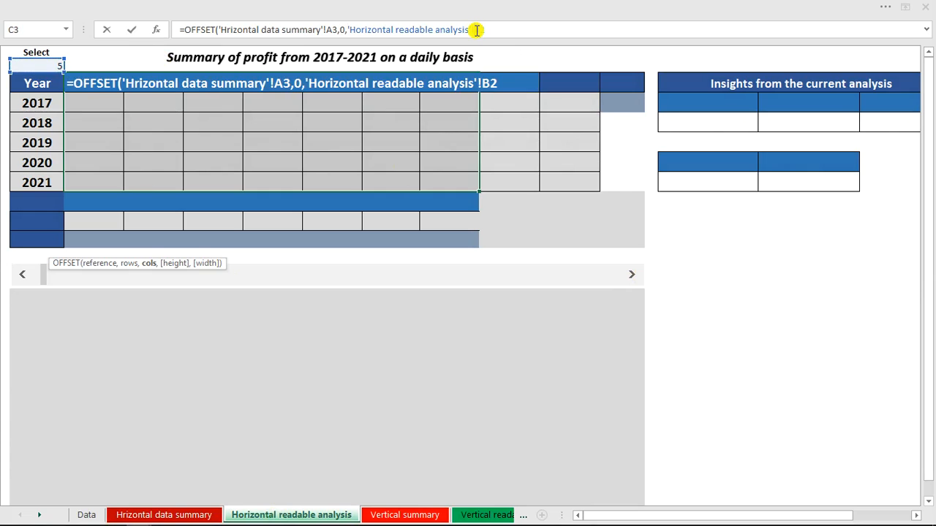
{"action": "type", "text": "'!$B2$2"}
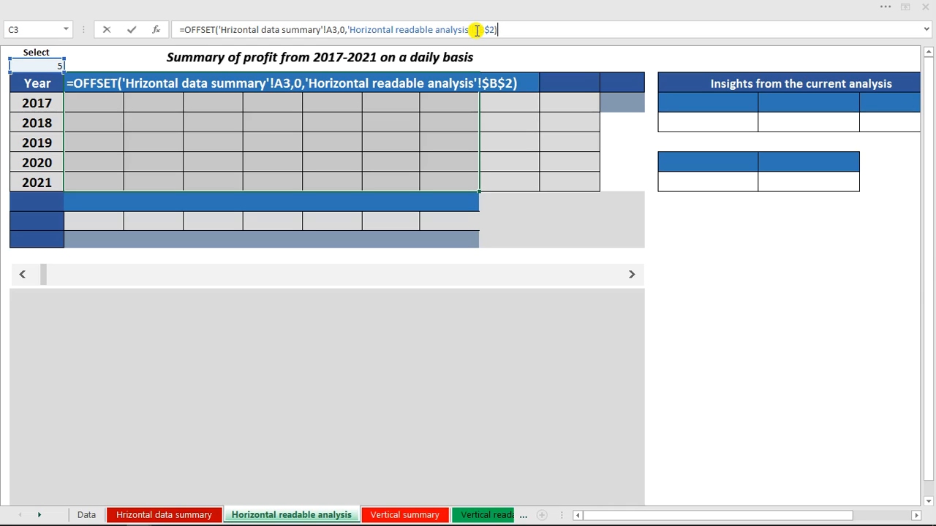
{"action": "key", "text": "ctrl+shift+Return"}
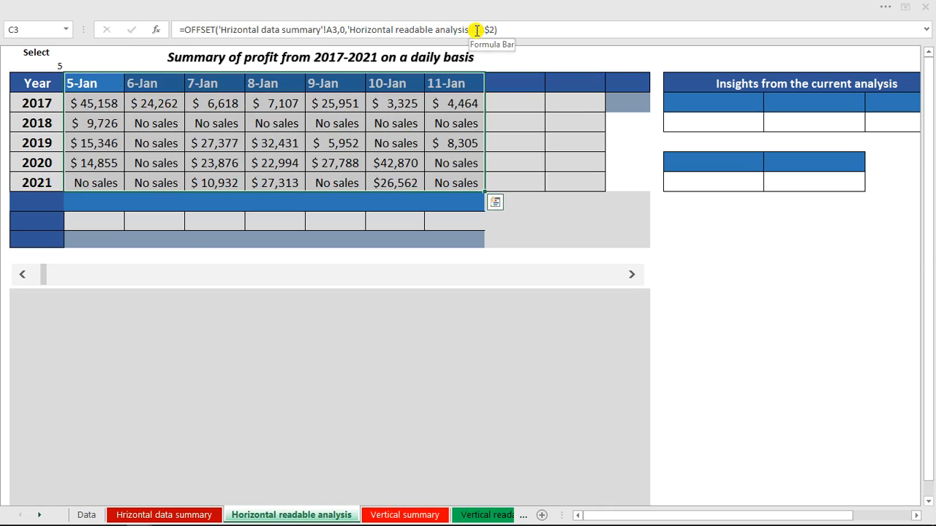
Step: Scroll the table back to 1-Jan and forward again day by day to check that dates and profits follow the scroll bar
{"action": "left_click", "coordinate": [715, 236]}
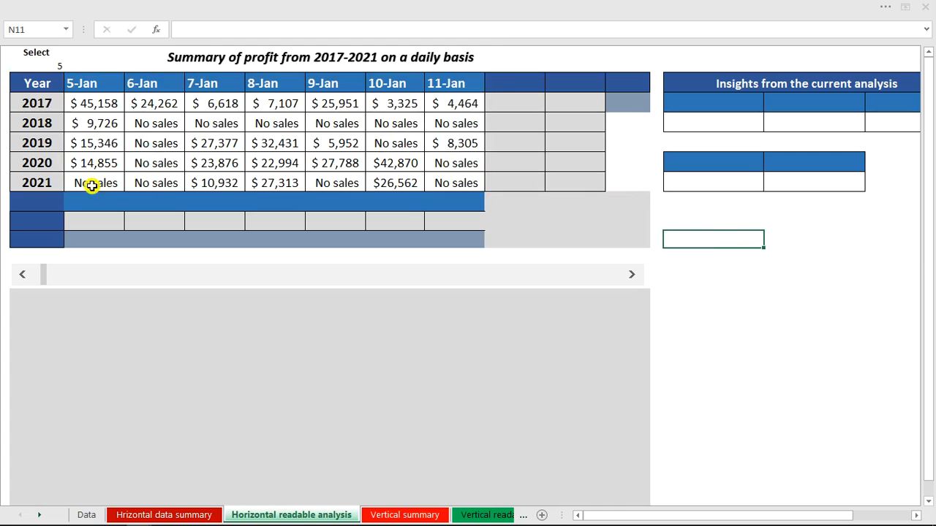
{"action": "left_click", "coordinate": [24, 276]}
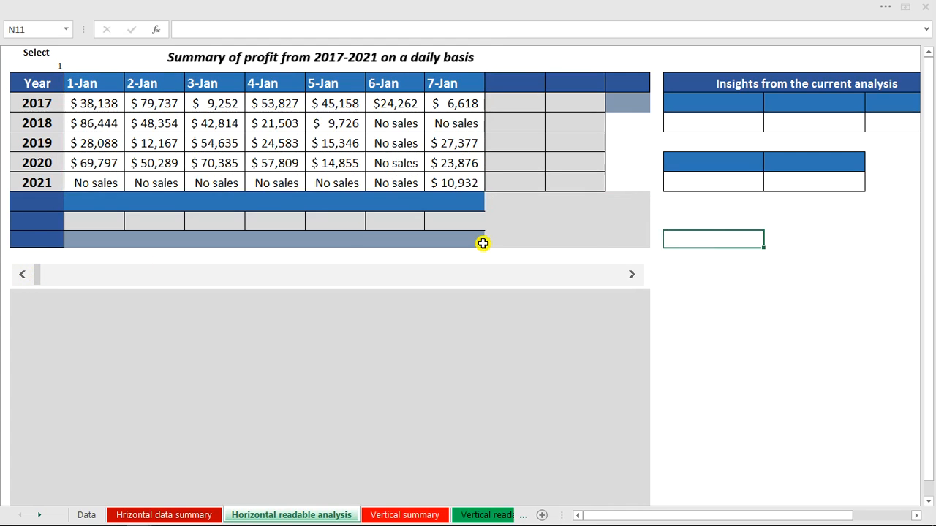
{"action": "left_click", "coordinate": [631, 275]}
{"action": "left_click", "coordinate": [632, 275]}
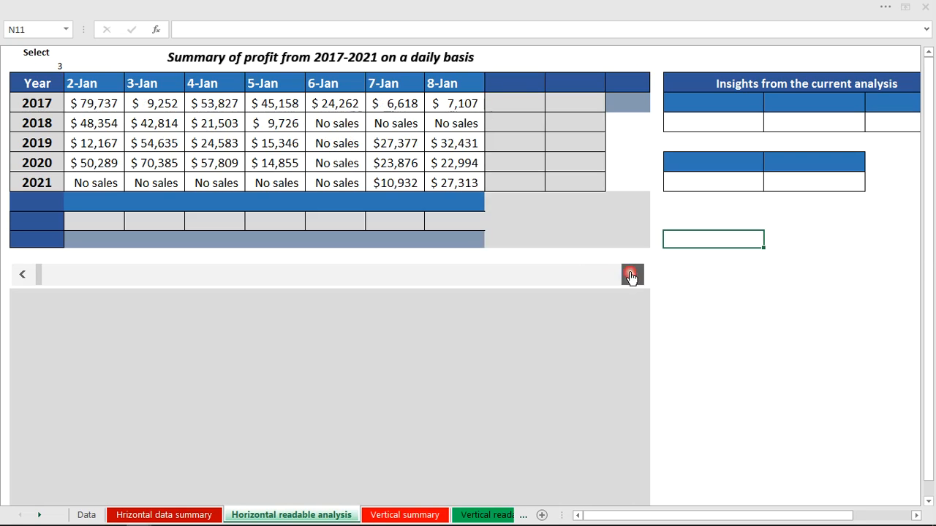
{"action": "left_click", "coordinate": [632, 275]}
{"action": "left_click", "coordinate": [631, 275]}
{"action": "left_click", "coordinate": [631, 275]}
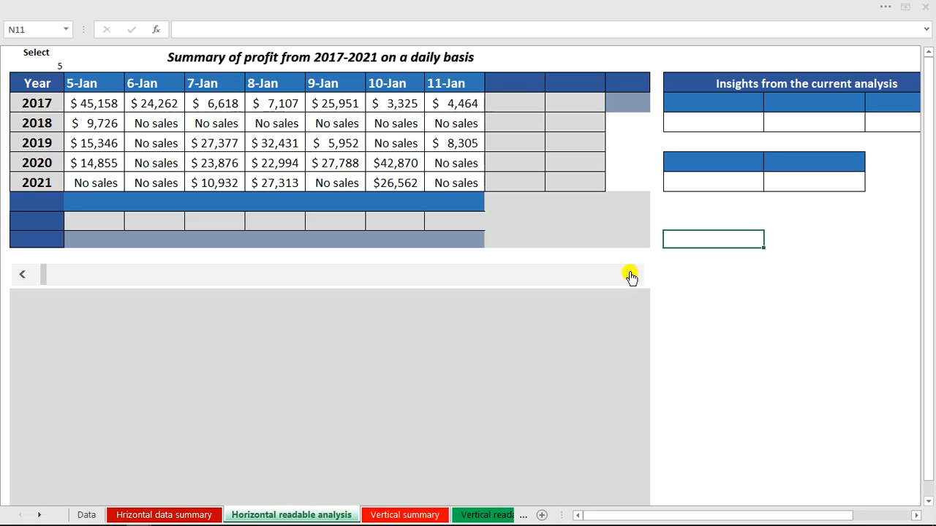
{"action": "left_click", "coordinate": [723, 268]}
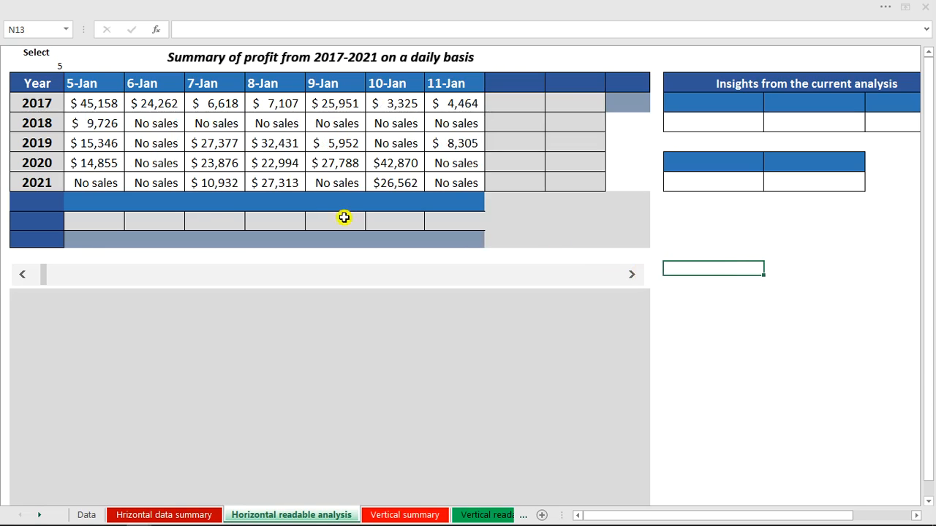
Step: Apply light blue solid-fill data bars to the daily profit range C4:I8
{"action": "left_click_drag", "start_coordinate": [108, 99], "coordinate": [444, 180]}
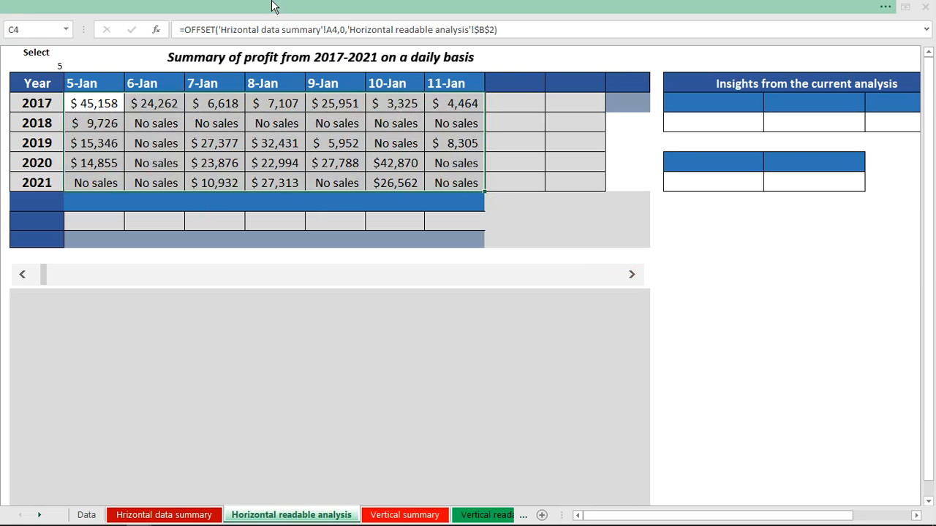
{"action": "key", "text": "ctrl+shift+F1"}
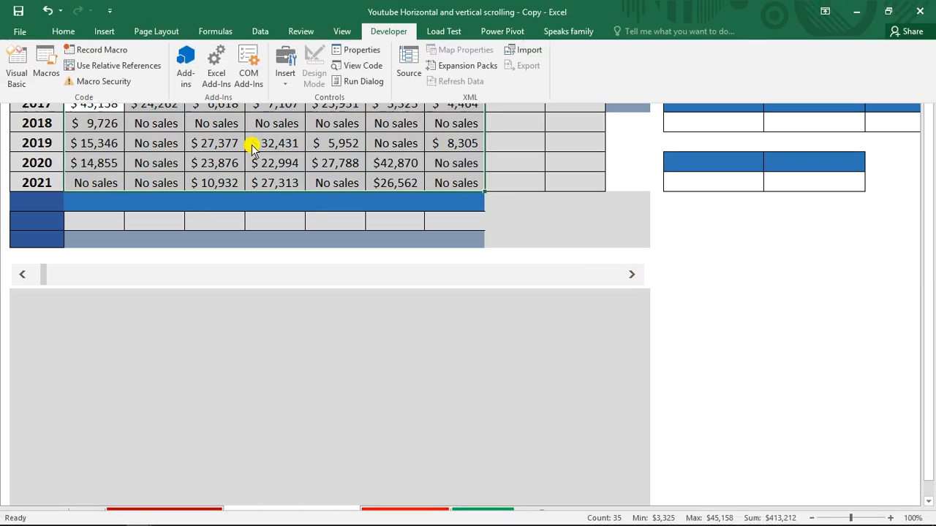
{"action": "left_click", "coordinate": [62, 29]}
{"action": "left_click", "coordinate": [570, 85]}
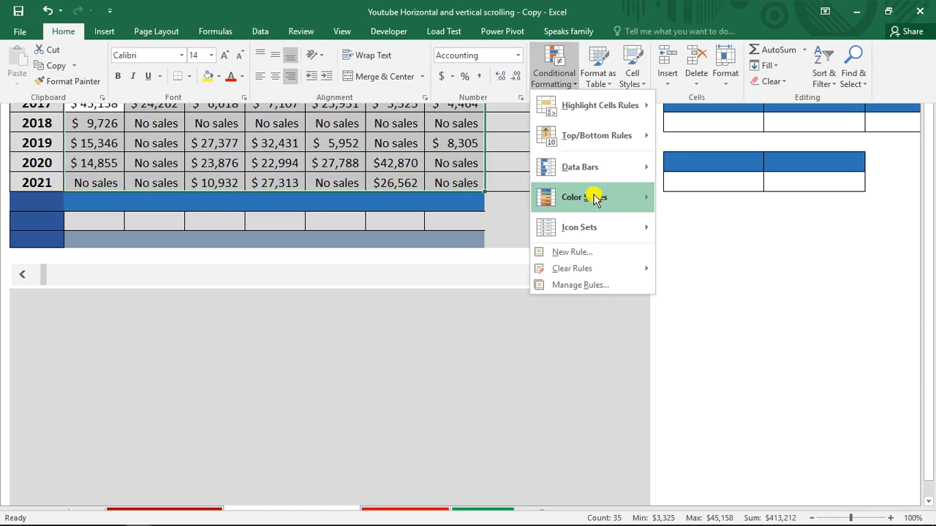
{"action": "mouse_move", "coordinate": [626, 161]}
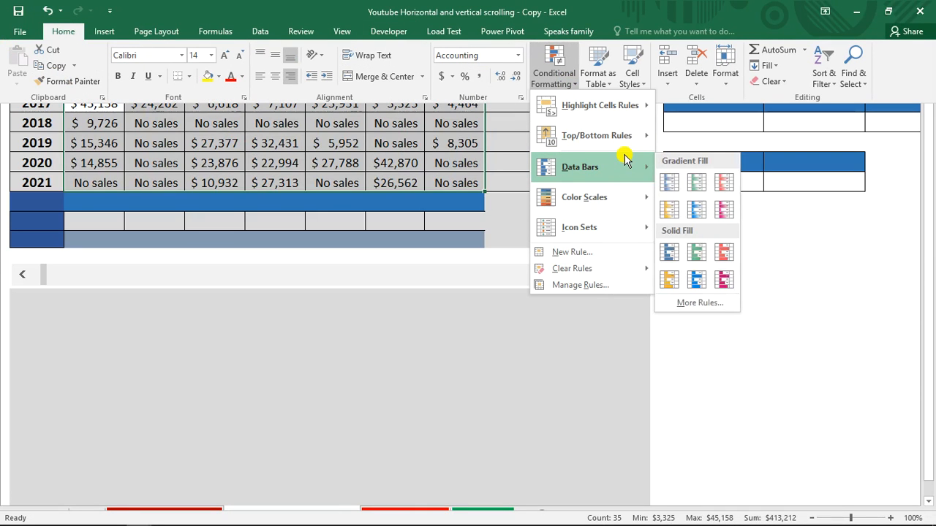
{"action": "left_click", "coordinate": [697, 280]}
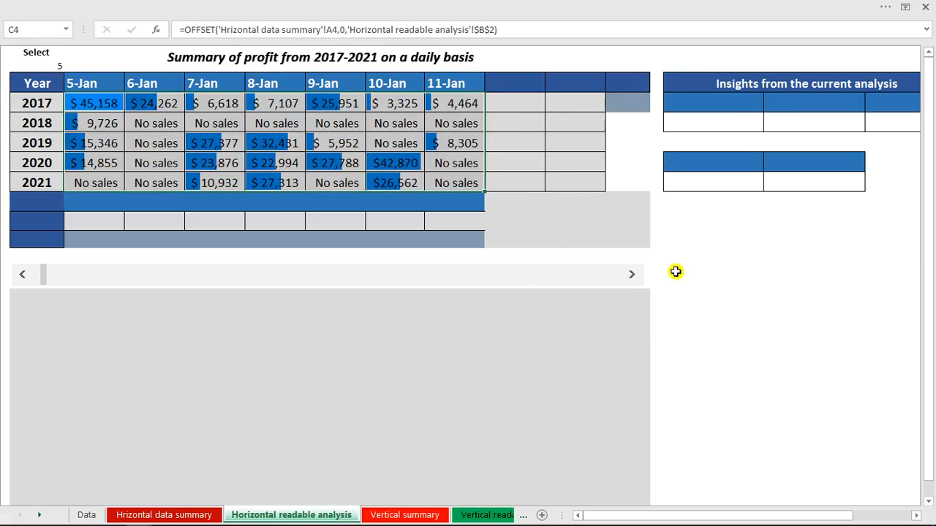
{"action": "left_click", "coordinate": [672, 270]}
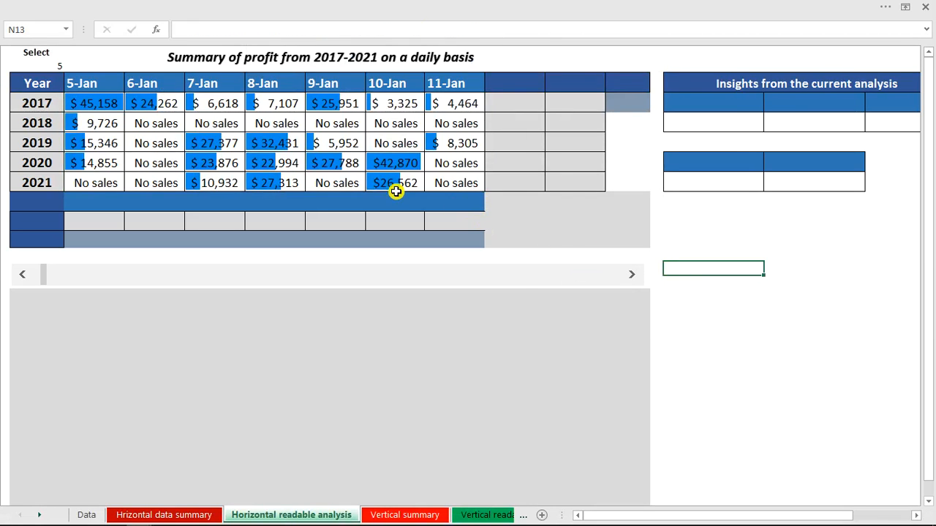
Step: Try entering 0 in cell I8, the last day of the 2021 row, and undo the entry
{"action": "left_click", "coordinate": [100, 184]}
{"action": "left_click", "coordinate": [135, 182]}
{"action": "left_click", "coordinate": [318, 180]}
{"action": "left_click", "coordinate": [431, 180]}
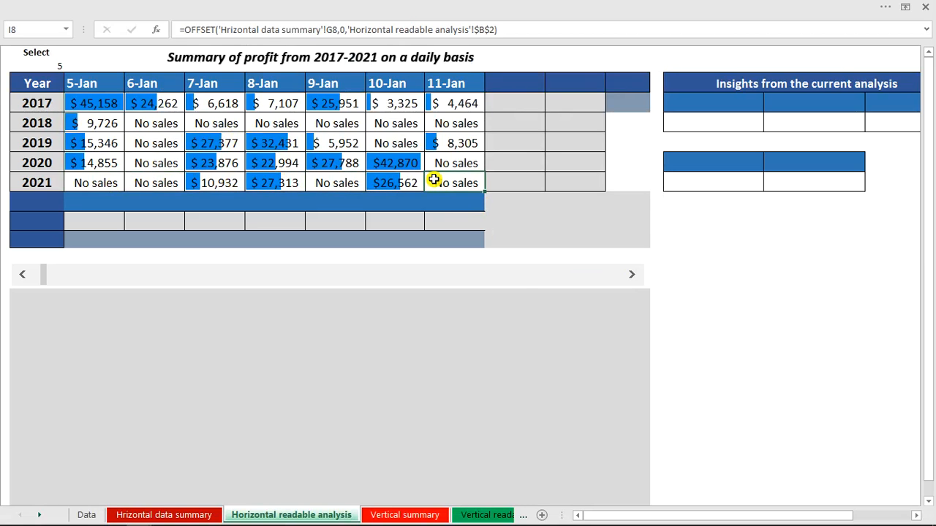
{"action": "type", "text": "0"}
{"action": "key", "text": "Return"}
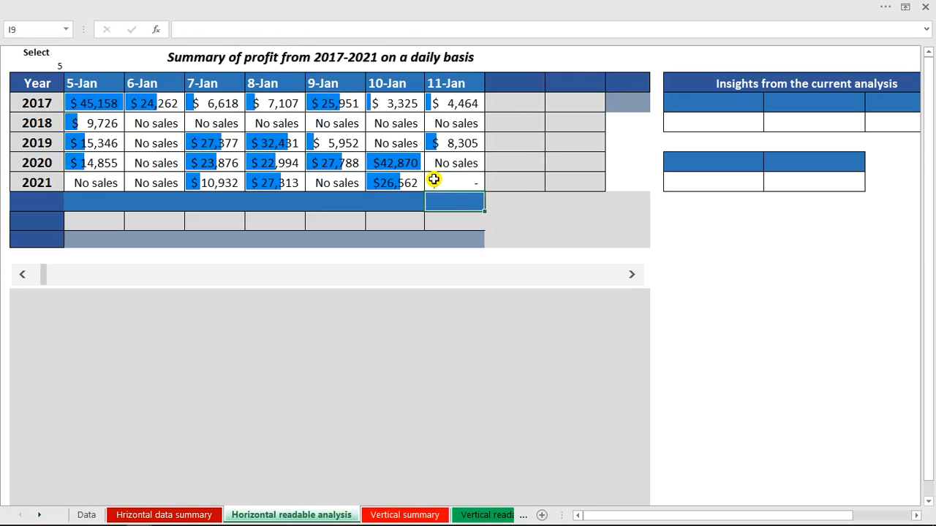
{"action": "key", "text": "ctrl+z"}
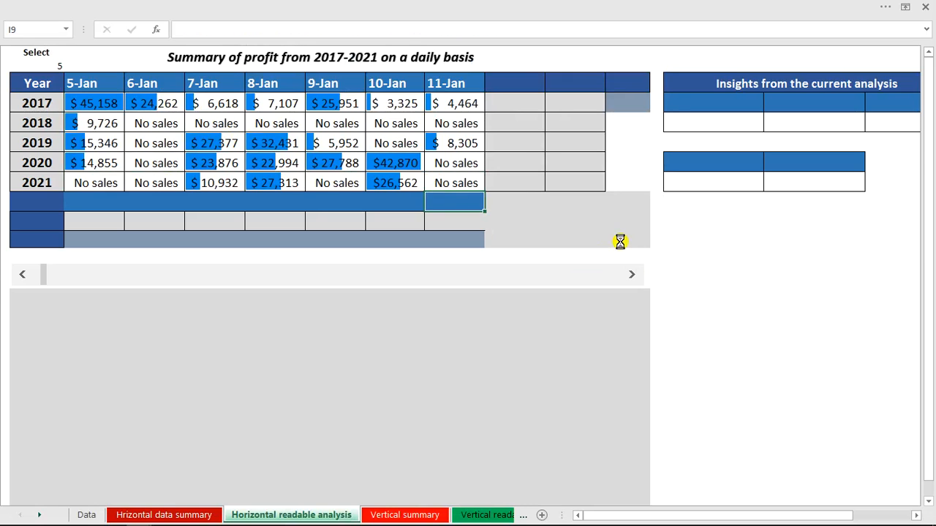
{"action": "left_click", "coordinate": [469, 166]}
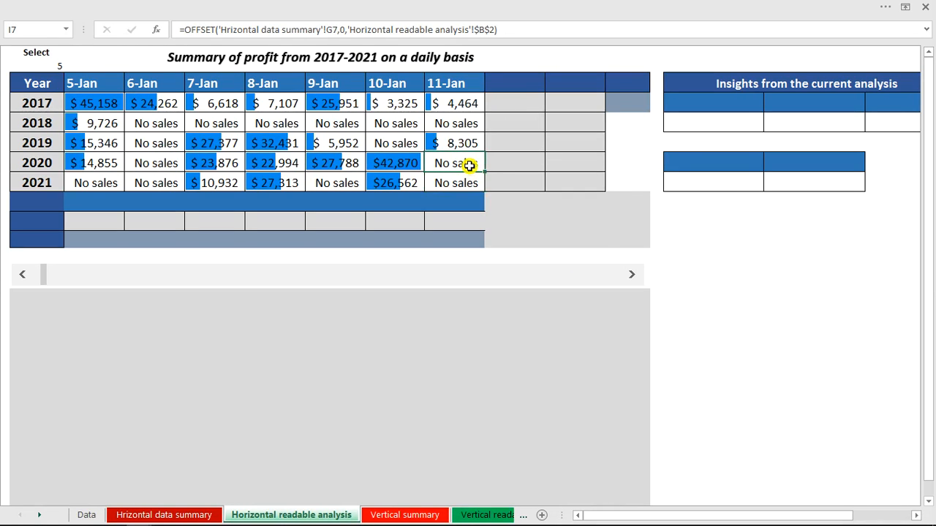
Step: Enter =SUM(C4:I4) in Total cell J4 for 2017 and fill the formula down through J8
{"action": "left_click", "coordinate": [509, 108]}
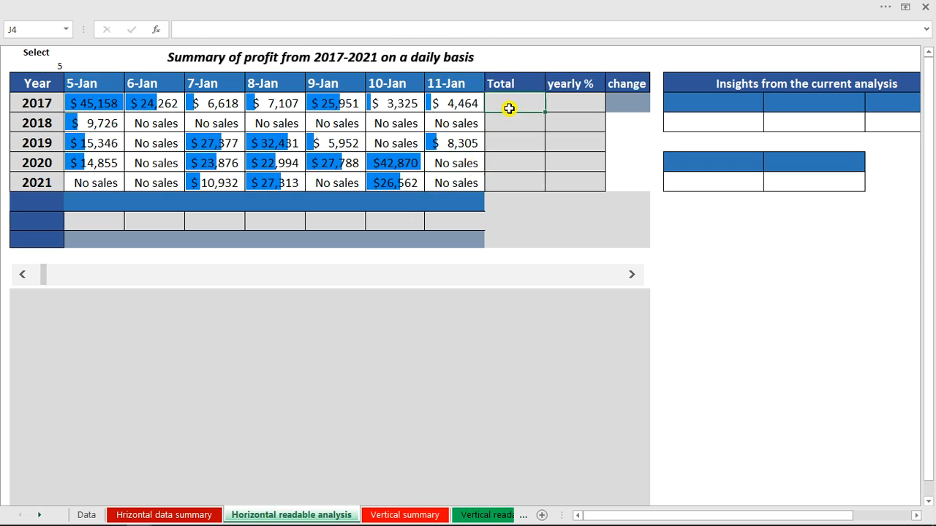
{"action": "type", "text": "=sum"}
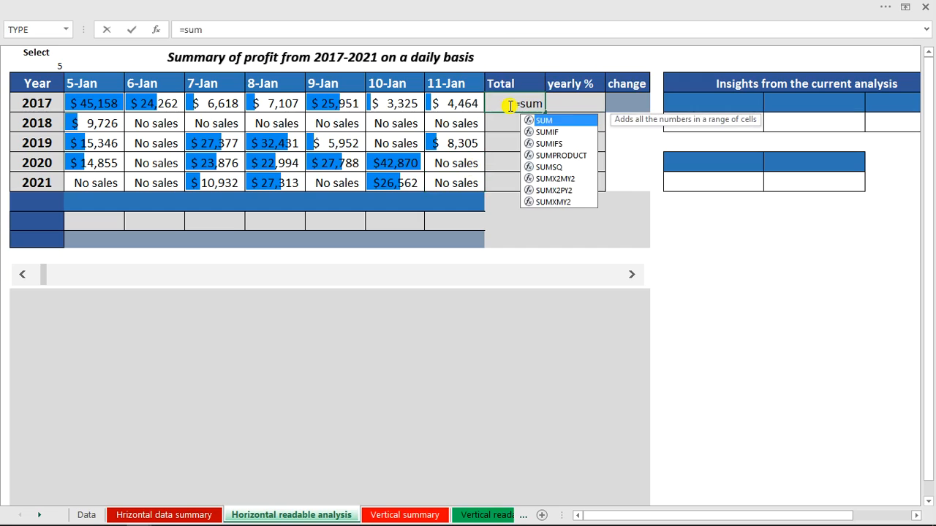
{"action": "key", "text": "Tab"}
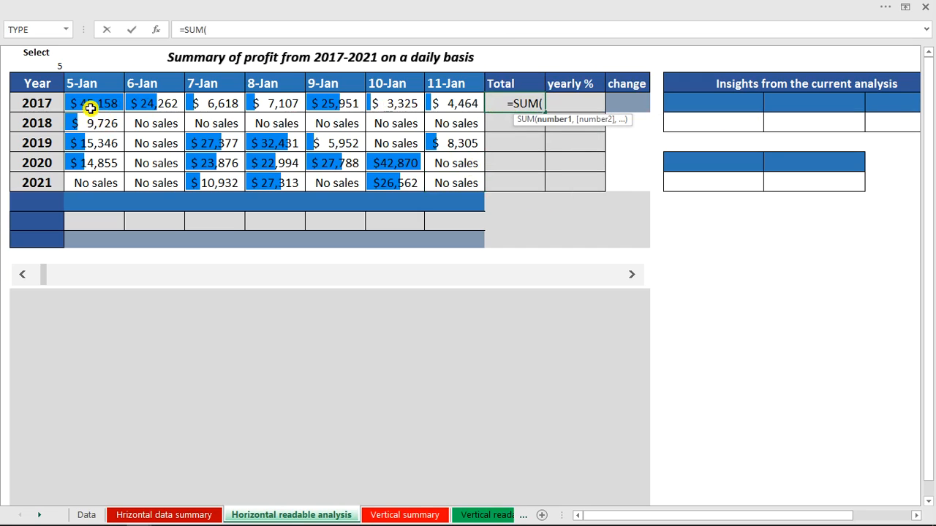
{"action": "left_click_drag", "start_coordinate": [87, 107], "coordinate": [434, 103]}
{"action": "key", "text": "Return"}
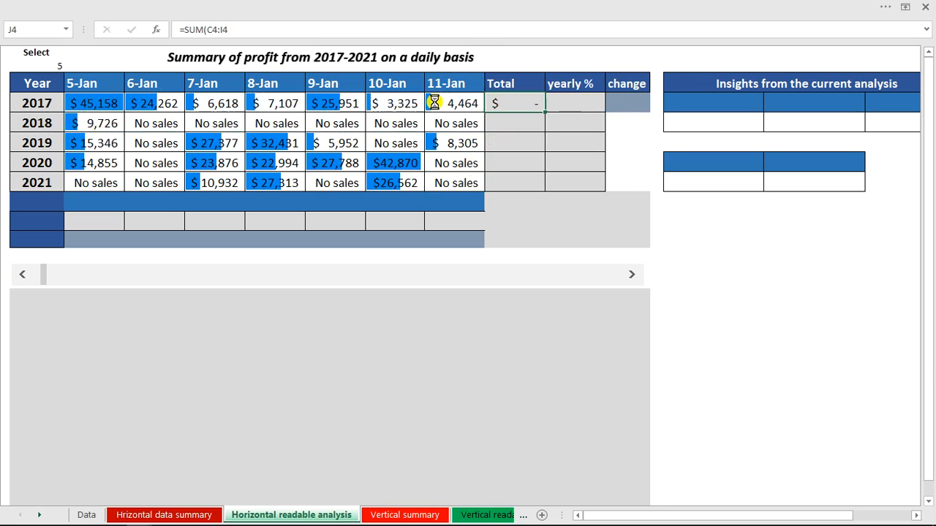
{"action": "left_click", "coordinate": [505, 103]}
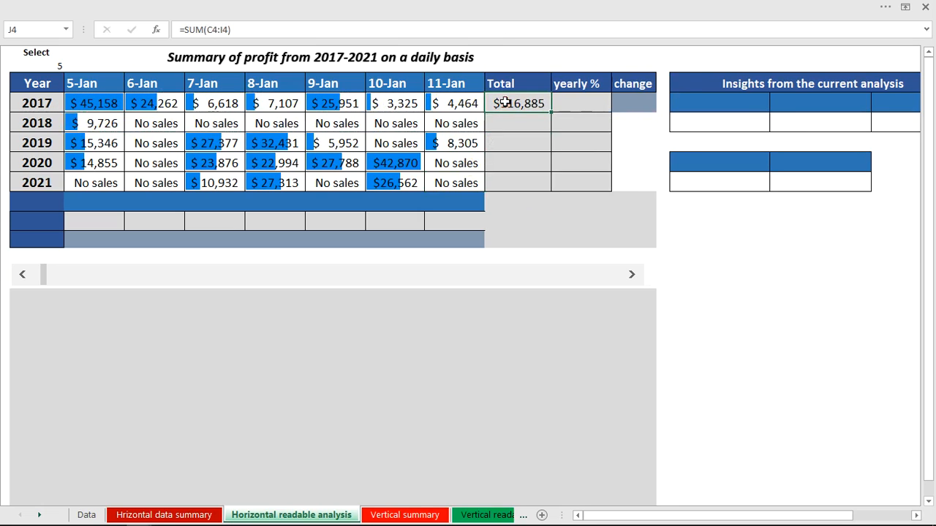
{"action": "double_click", "coordinate": [551, 111]}
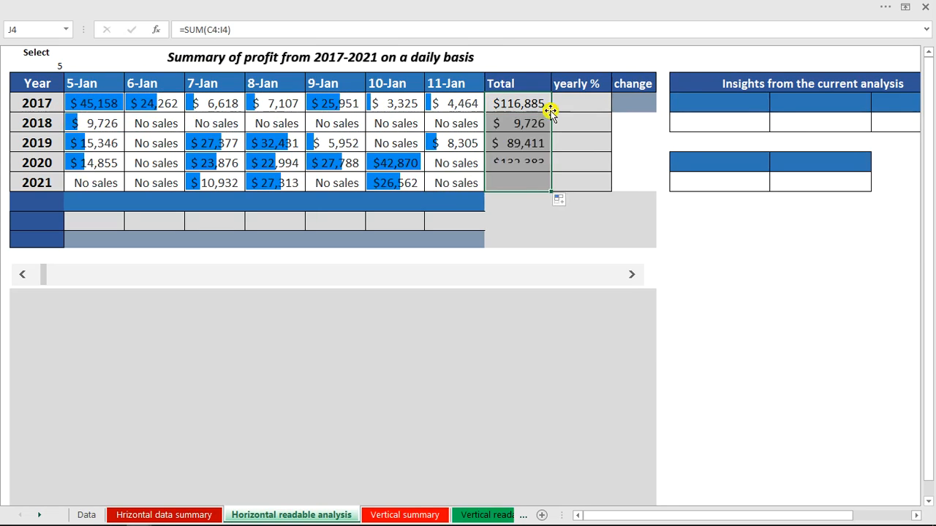
Step: Label cell N4 in the Insights from the current analysis table as Total
{"action": "left_click", "coordinate": [569, 96]}
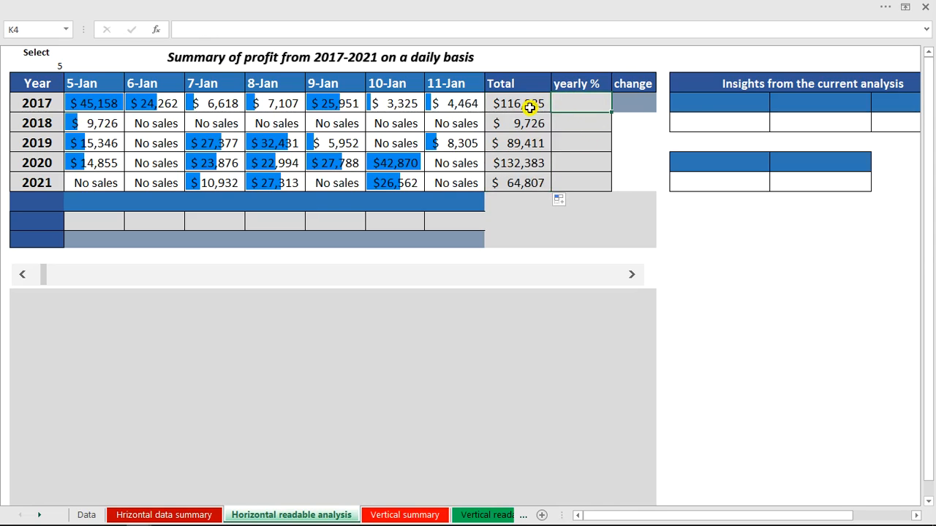
{"action": "left_click", "coordinate": [701, 117]}
{"action": "left_click", "coordinate": [714, 99]}
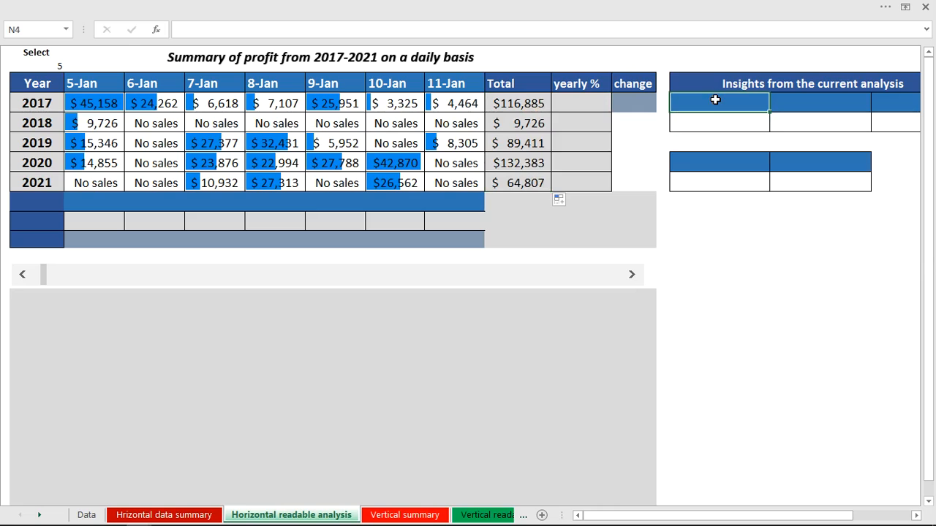
{"action": "type", "text": "="}
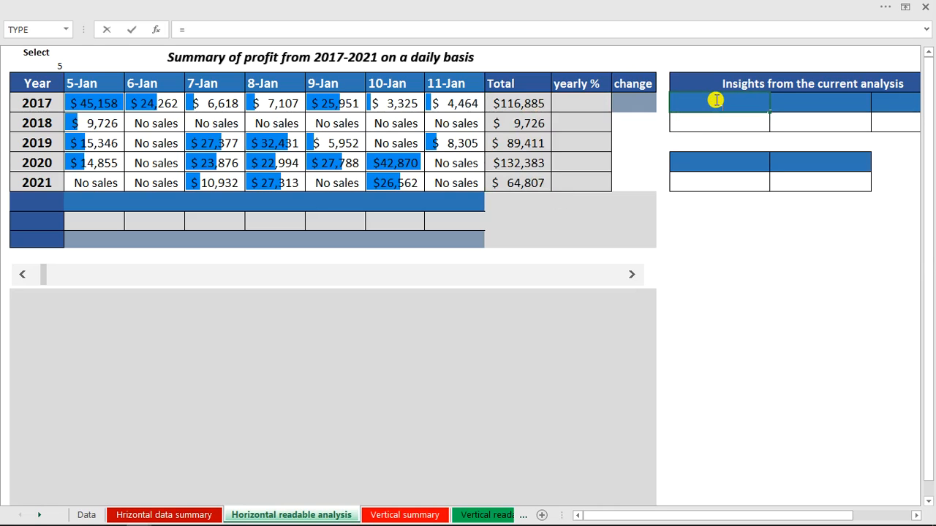
{"action": "key", "text": "Escape"}
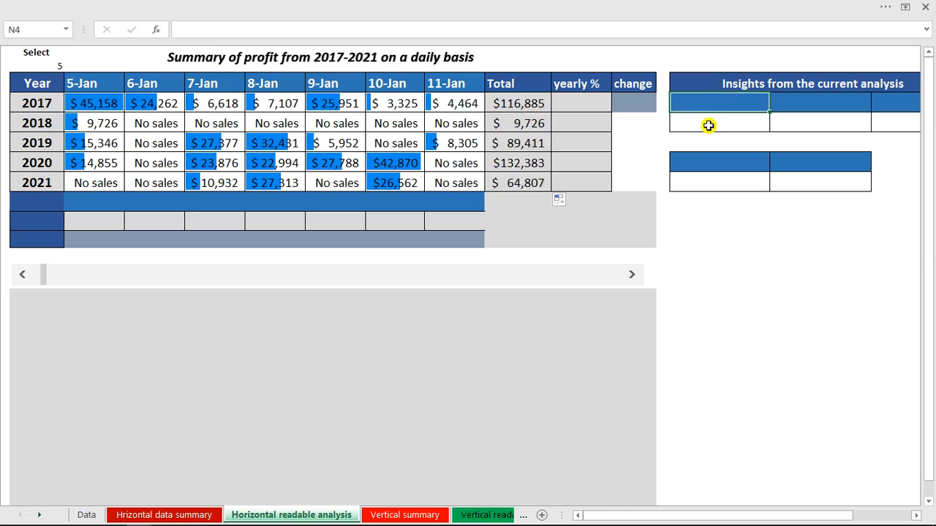
{"action": "type", "text": "Total"}
Step: Enter =SUM(J4:J8) in cell N5 to add up all the yearly totals
{"action": "left_click", "coordinate": [729, 122]}
{"action": "key", "text": "ctrl"}
{"action": "key", "text": "Escape"}
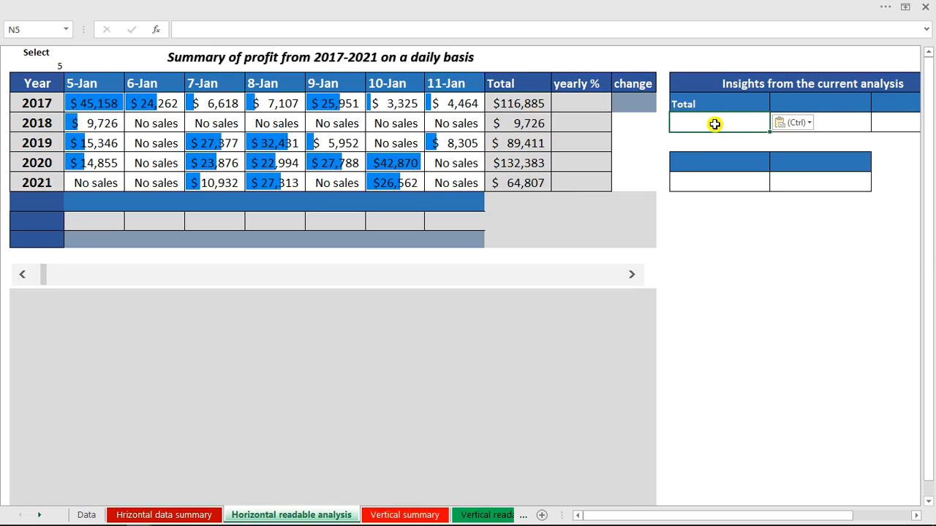
{"action": "type", "text": "="}
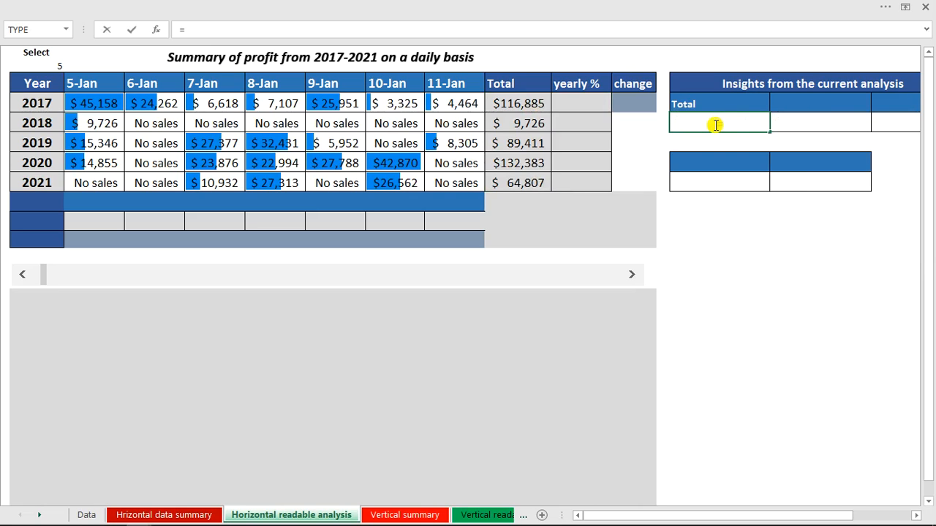
{"action": "type", "text": "sum"}
{"action": "key", "text": "Tab"}
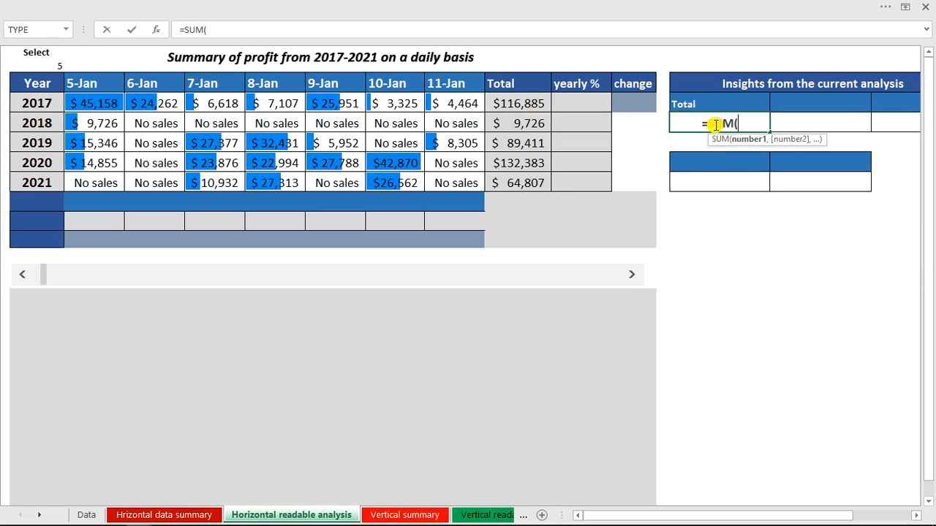
{"action": "left_click_drag", "start_coordinate": [528, 105], "coordinate": [526, 186]}
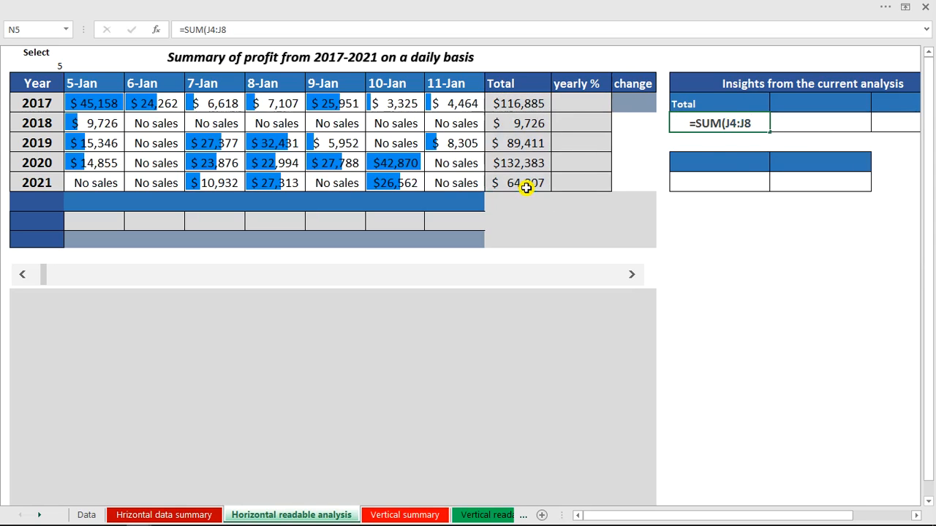
{"action": "key", "text": "Return"}
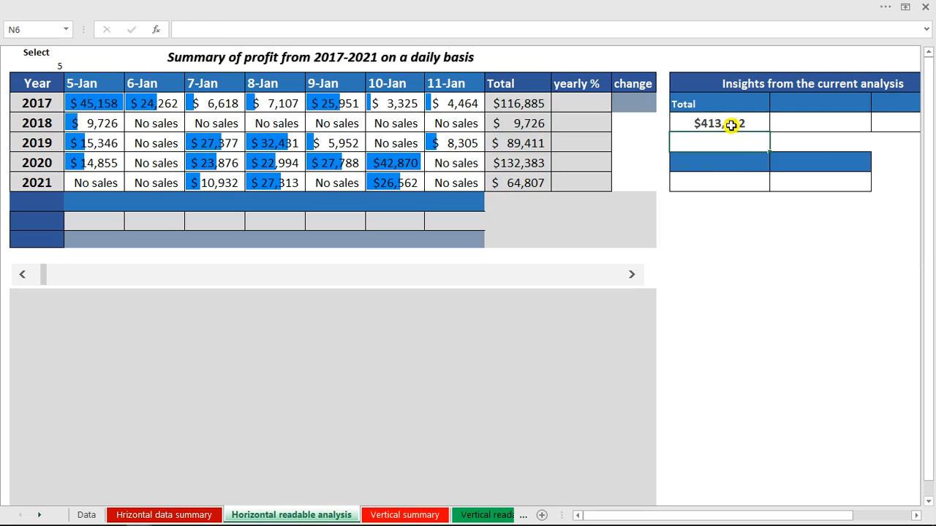
Step: Advance the table by one day and check the 2018 total against that year's daily cells
{"action": "left_click", "coordinate": [628, 278]}
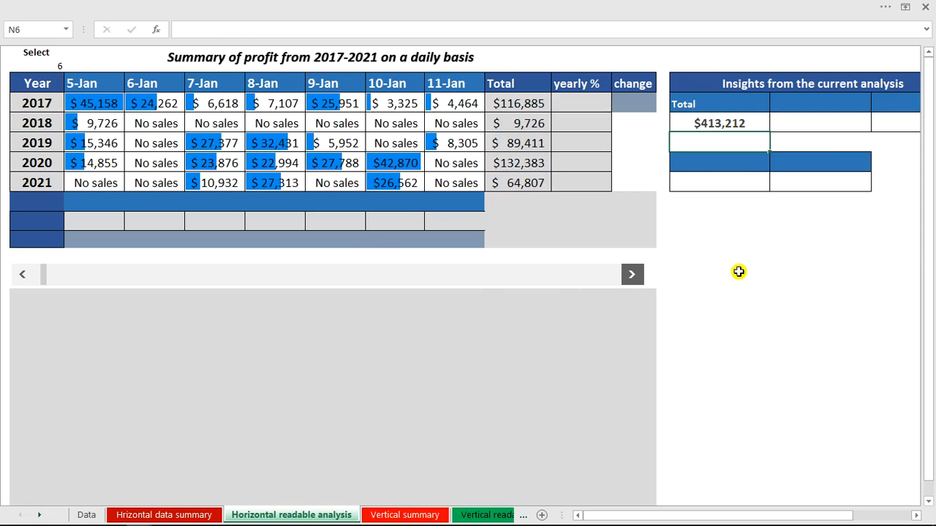
{"action": "left_click", "coordinate": [532, 126]}
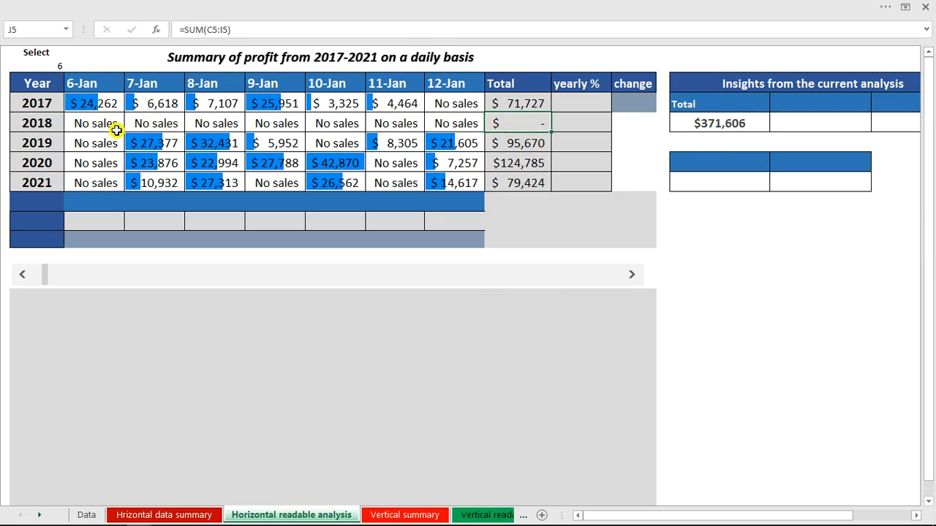
{"action": "left_click_drag", "start_coordinate": [88, 128], "coordinate": [408, 126]}
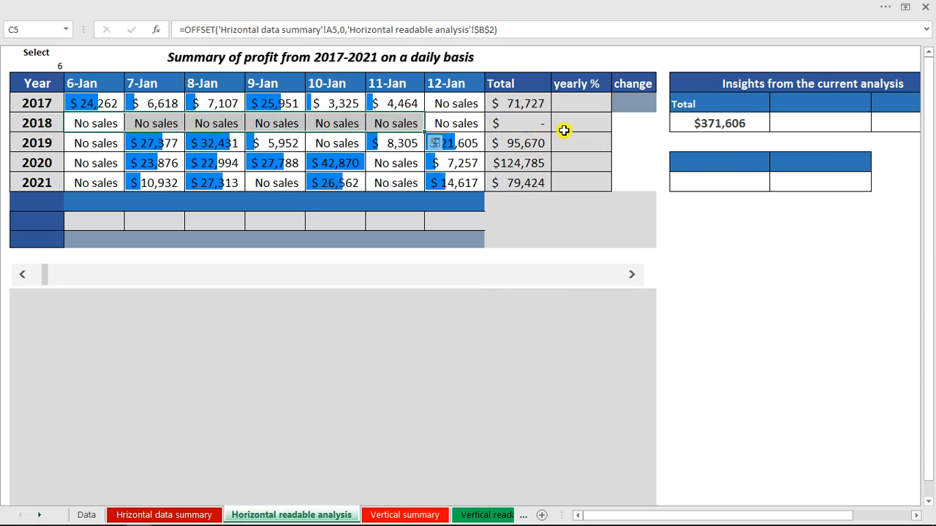
Step: Enter =J4/N5 in yearly % cell K4 for 2017 and fill the formula down through K8
{"action": "left_click", "coordinate": [585, 111]}
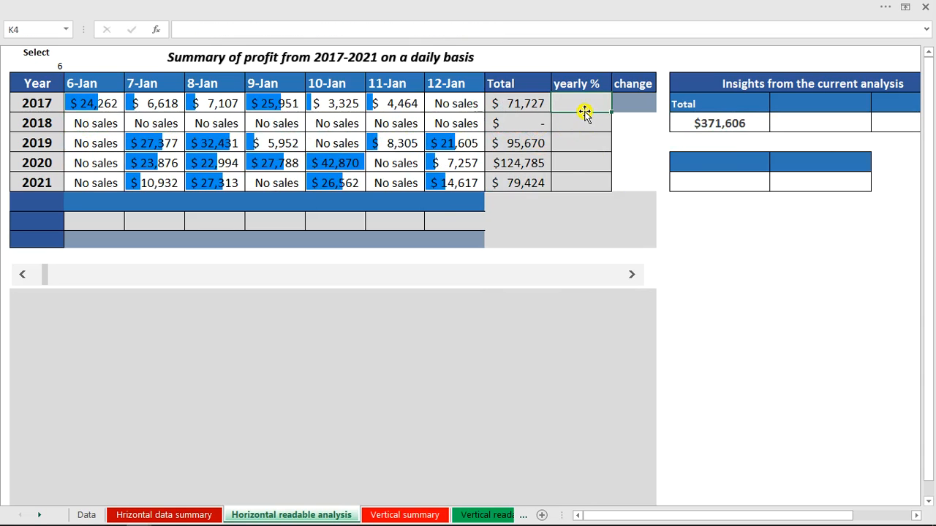
{"action": "type", "text": "="}
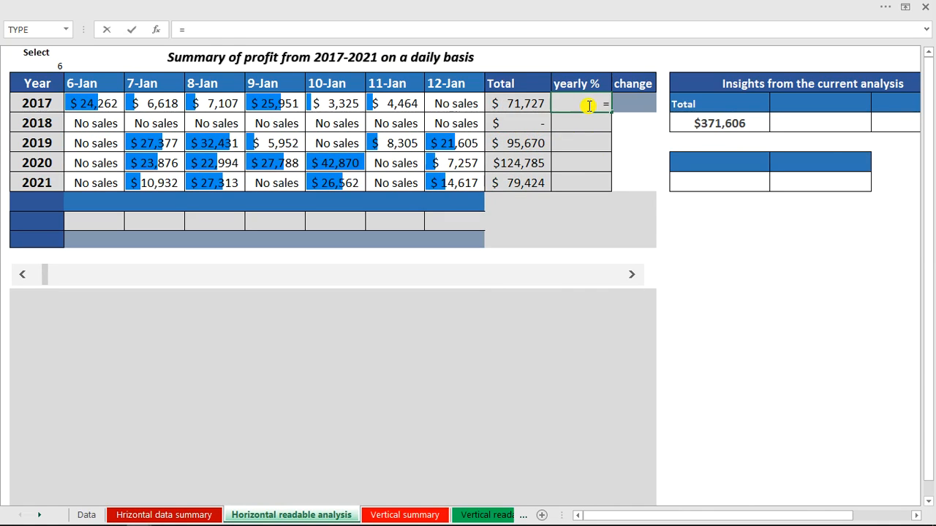
{"action": "left_click", "coordinate": [524, 101]}
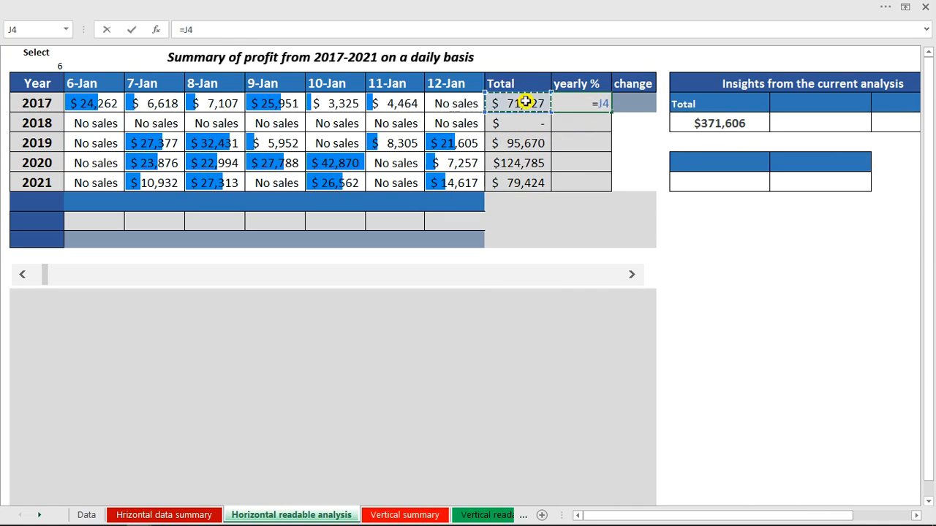
{"action": "type", "text": "/"}
{"action": "left_click", "coordinate": [688, 123]}
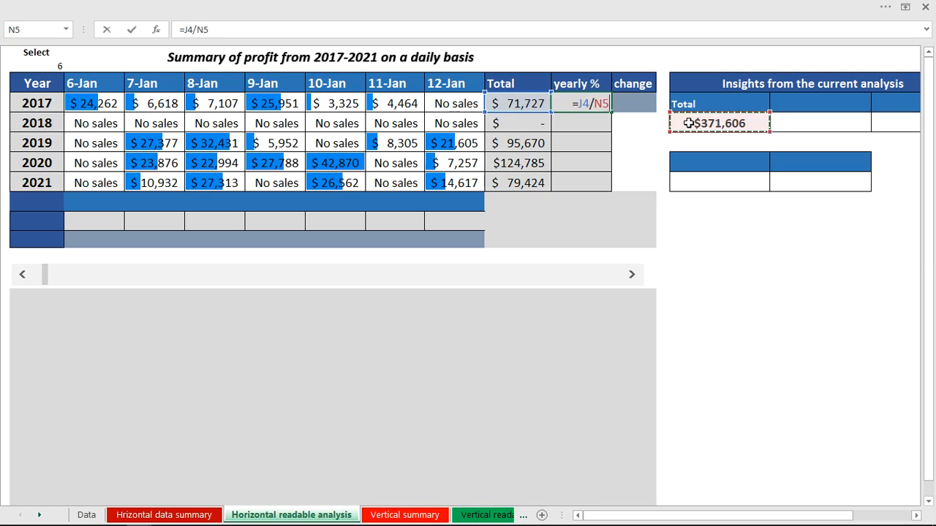
{"action": "key", "text": "Return"}
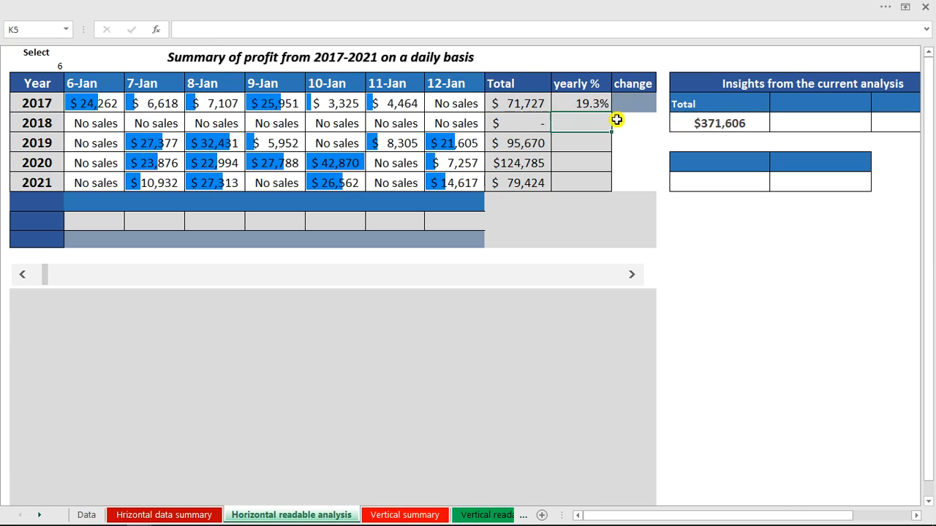
{"action": "left_click", "coordinate": [598, 101]}
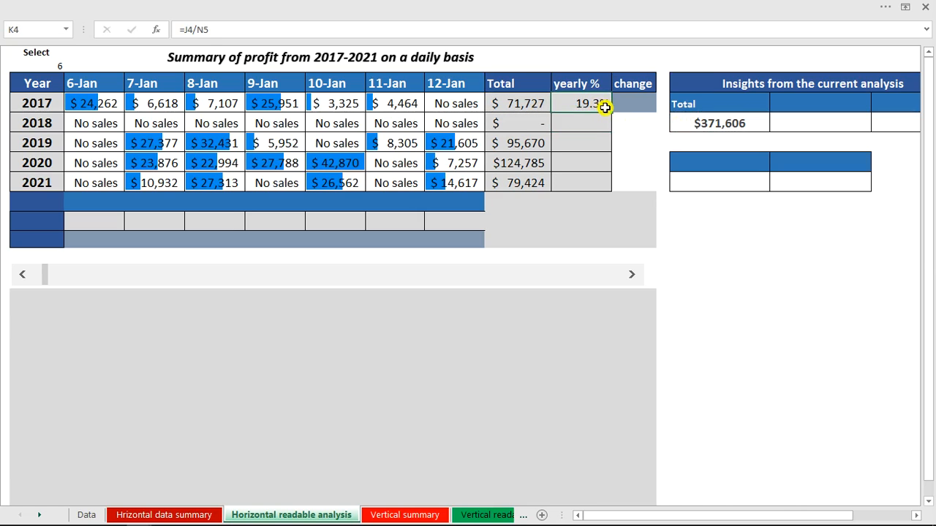
{"action": "double_click", "coordinate": [612, 109]}
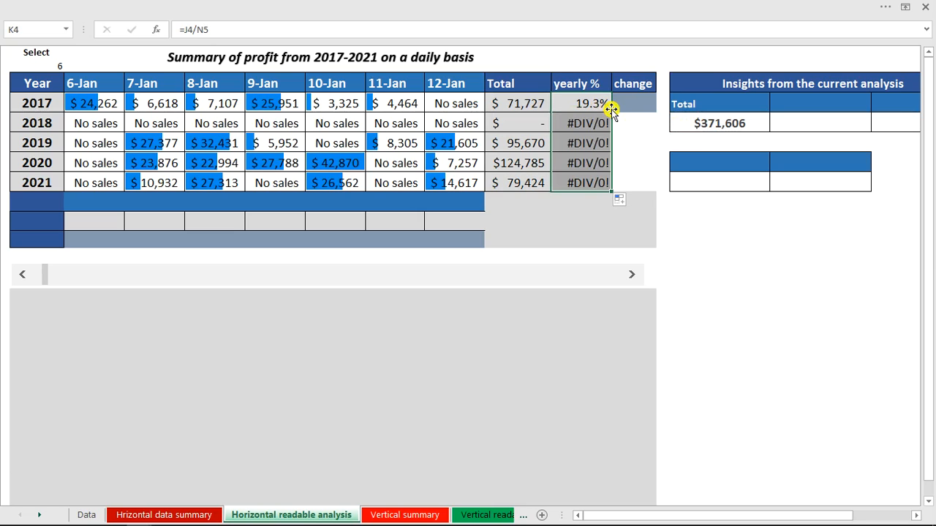
Step: Inspect the yearly % formula in cell K7 to see which total cell it divides by
{"action": "left_click", "coordinate": [595, 159]}
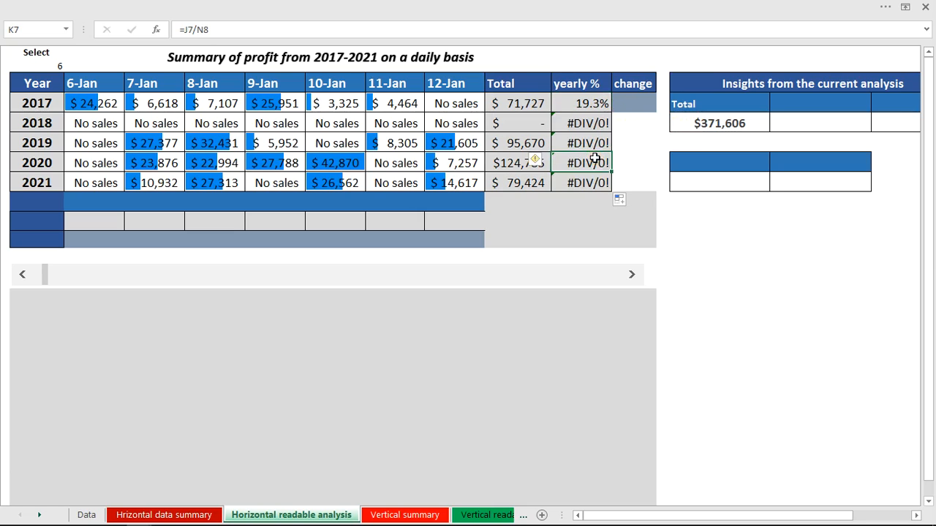
{"action": "double_click", "coordinate": [596, 159]}
{"action": "key", "text": "Escape"}
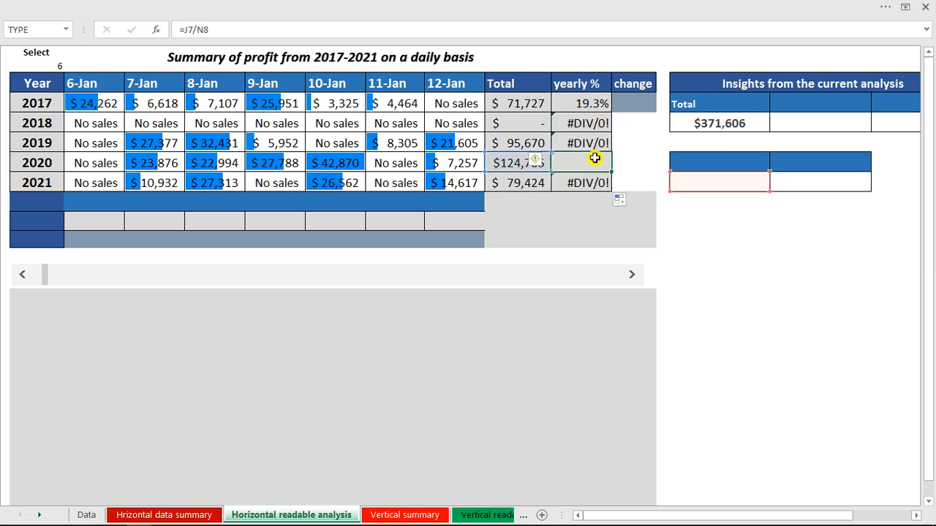
Step: Change the 2017 yearly % formula in K4 to =J4/$N$5 and fill it down through K8
{"action": "double_click", "coordinate": [595, 103]}
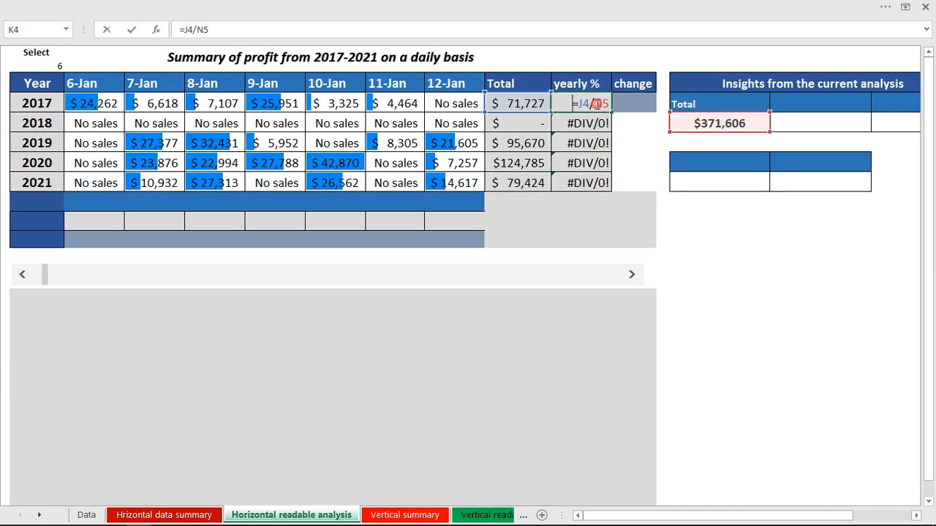
{"action": "type", "text": "$N$"}
{"action": "key", "text": "Return"}
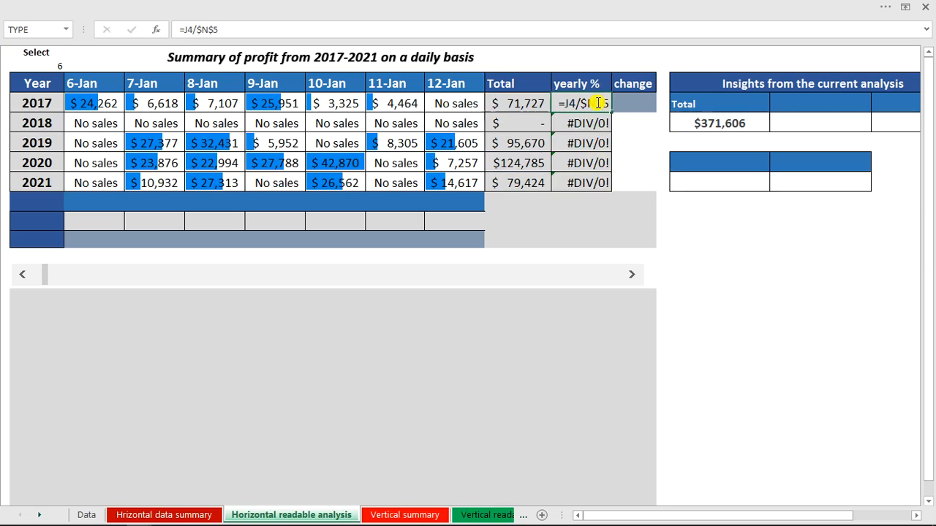
{"action": "double_click", "coordinate": [598, 103]}
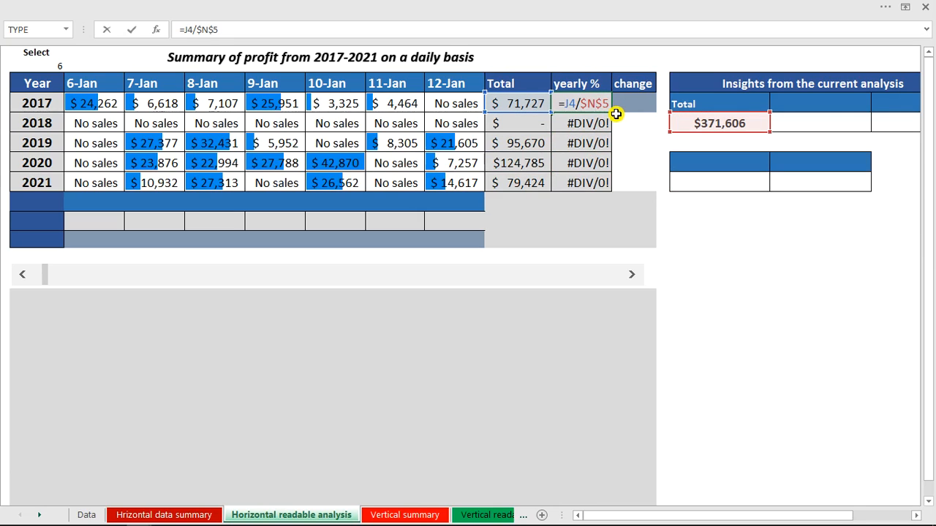
{"action": "double_click", "coordinate": [604, 104]}
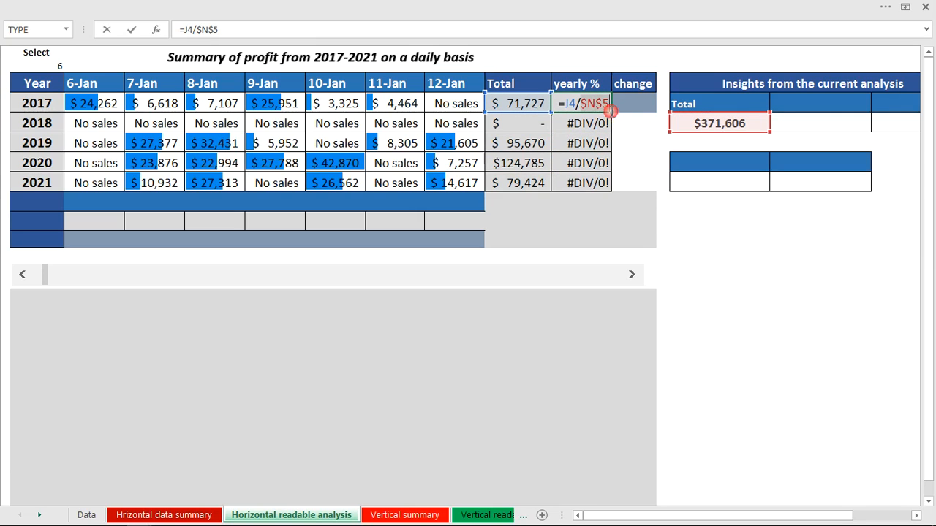
{"action": "left_click", "coordinate": [634, 143]}
{"action": "key", "text": "Escape"}
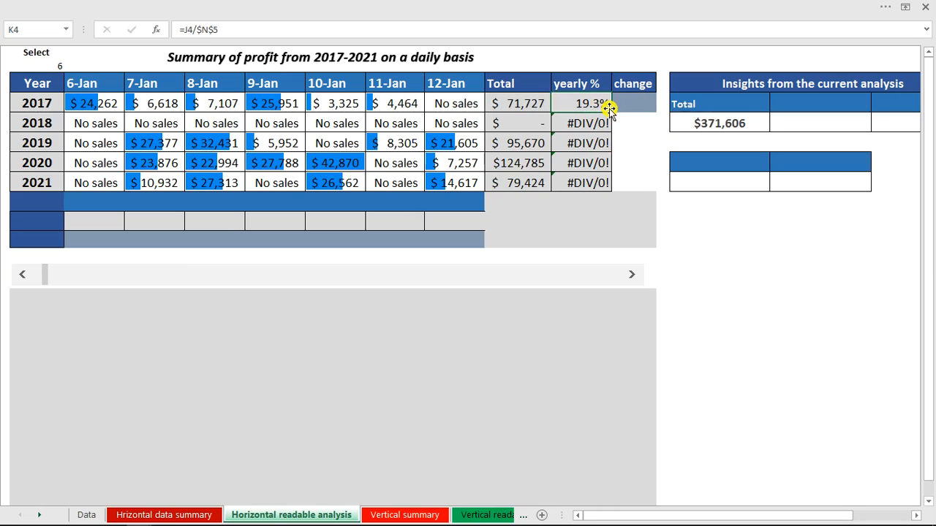
{"action": "double_click", "coordinate": [610, 112]}
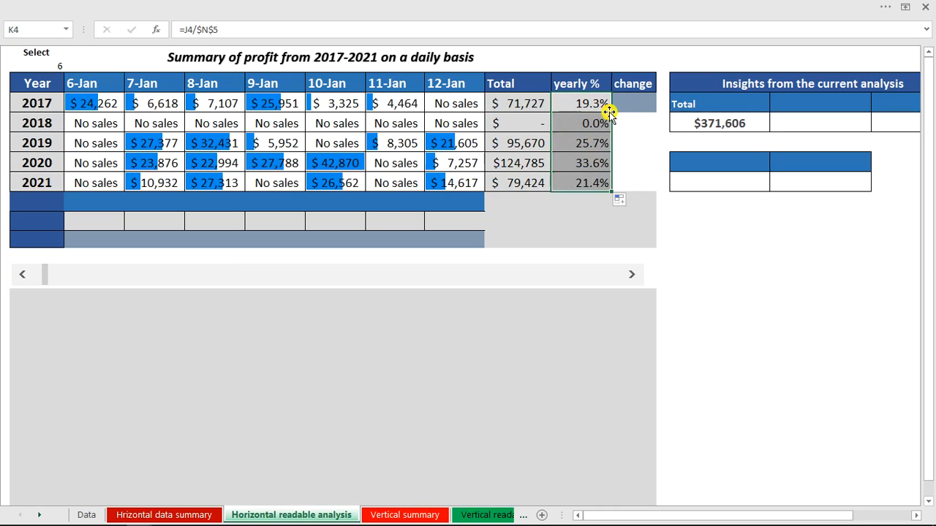
Step: Check the cell references in the yearly % formulas for 2021 and 2018
{"action": "double_click", "coordinate": [593, 181]}
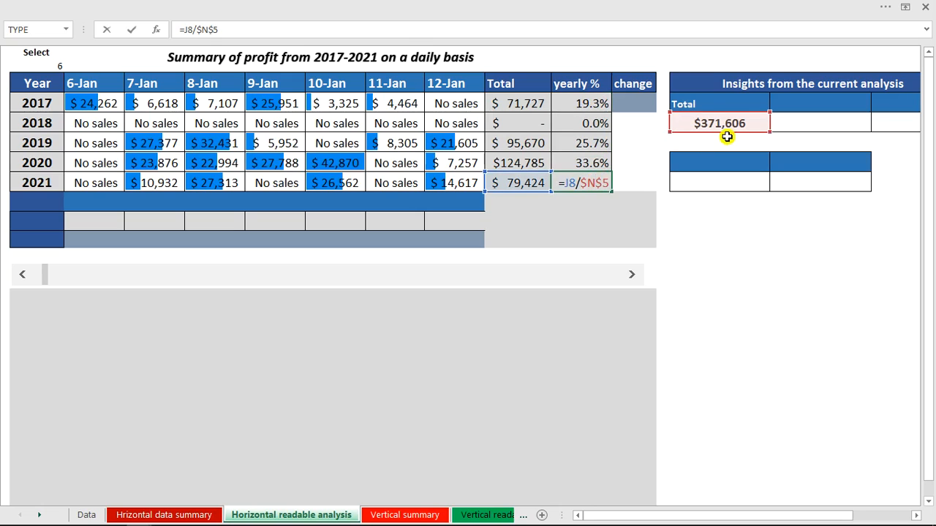
{"action": "key", "text": "Escape"}
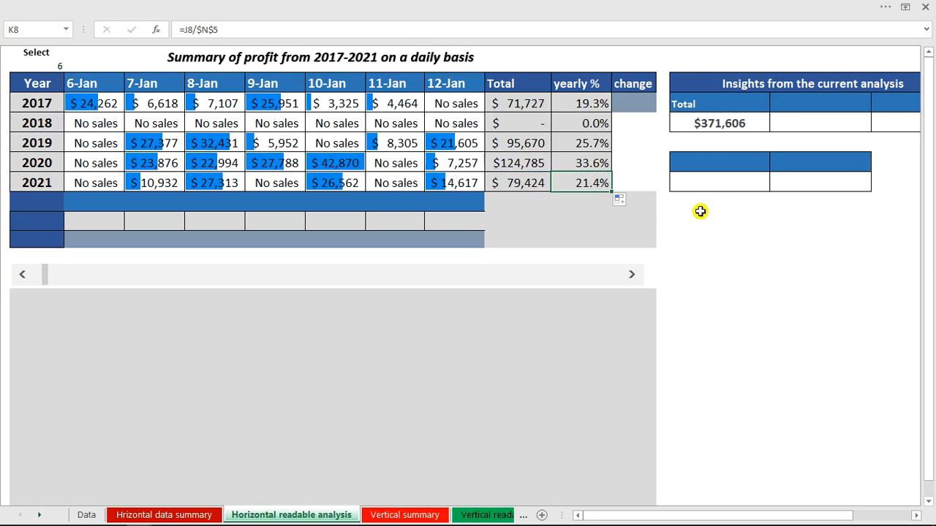
{"action": "left_click", "coordinate": [596, 125]}
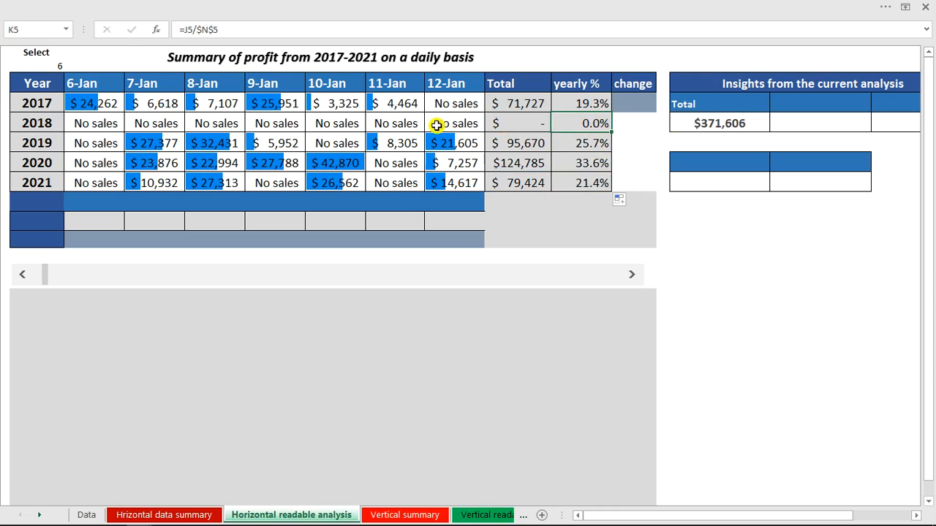
Step: Enter =K4-K5 in change cell L5 for 2018 and fill the formula down through L8
{"action": "left_click", "coordinate": [631, 106]}
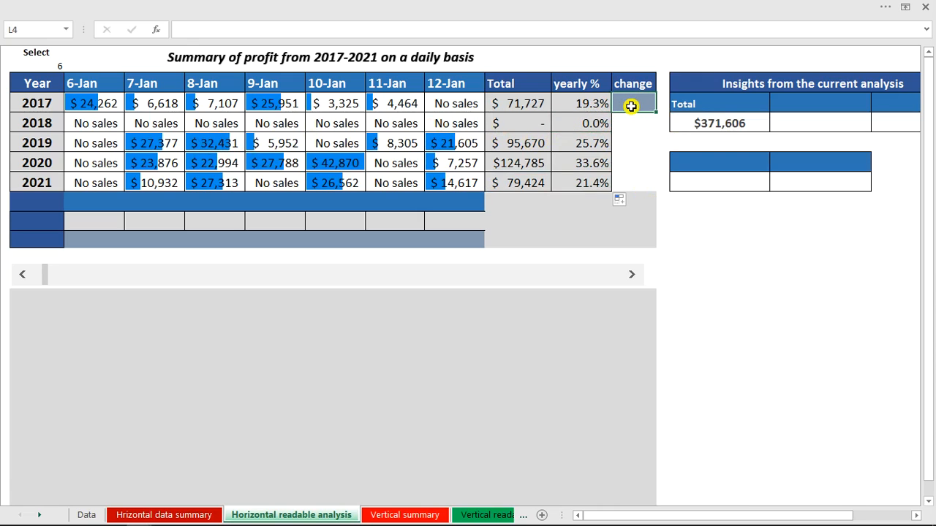
{"action": "left_click", "coordinate": [643, 125]}
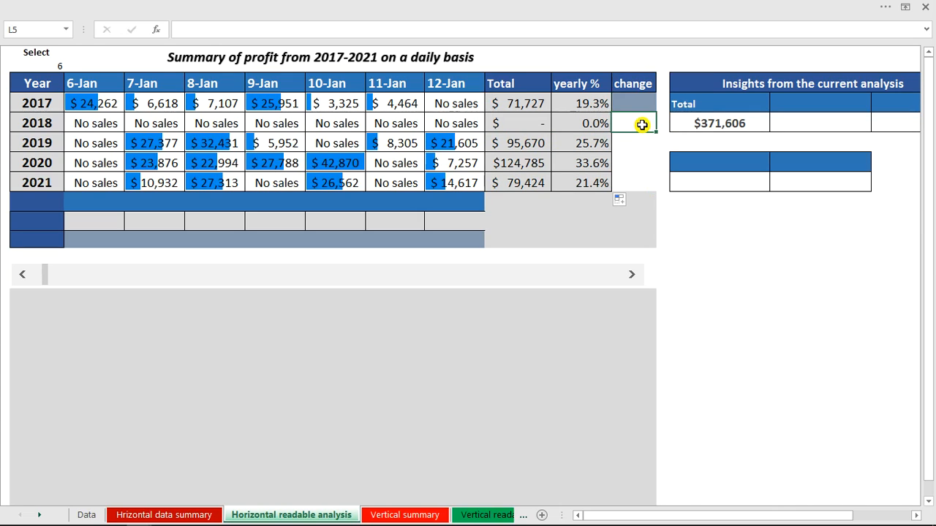
{"action": "type", "text": "="}
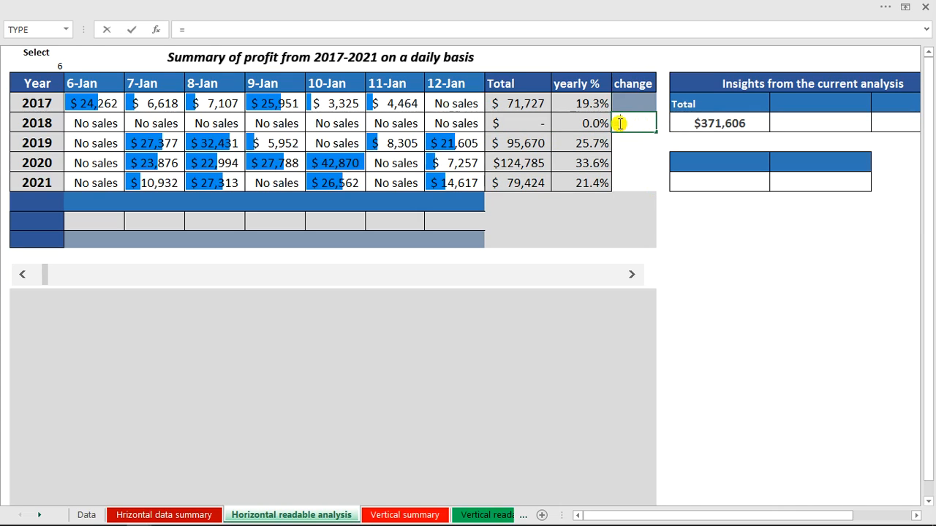
{"action": "left_click", "coordinate": [599, 105]}
{"action": "type", "text": "-"}
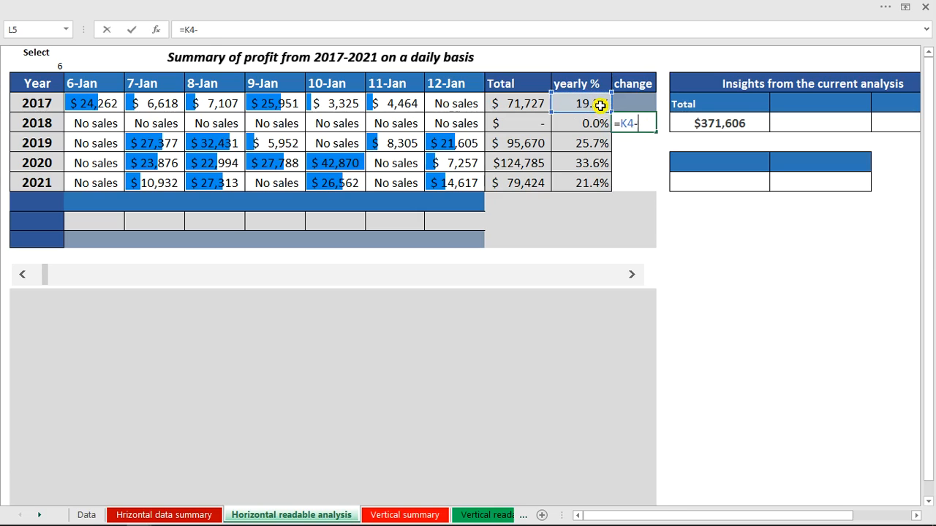
{"action": "left_click", "coordinate": [592, 126]}
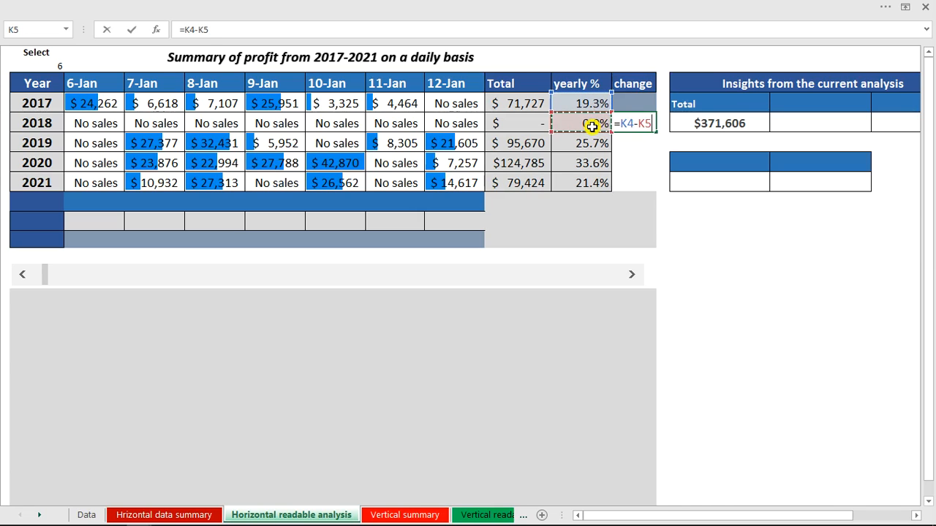
{"action": "key", "text": "Return"}
{"action": "left_click", "coordinate": [628, 125]}
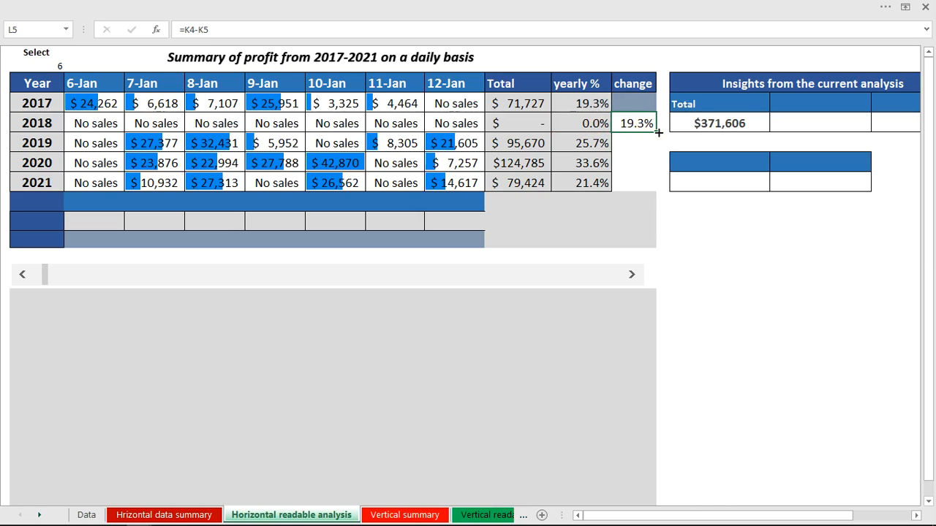
{"action": "double_click", "coordinate": [659, 133]}
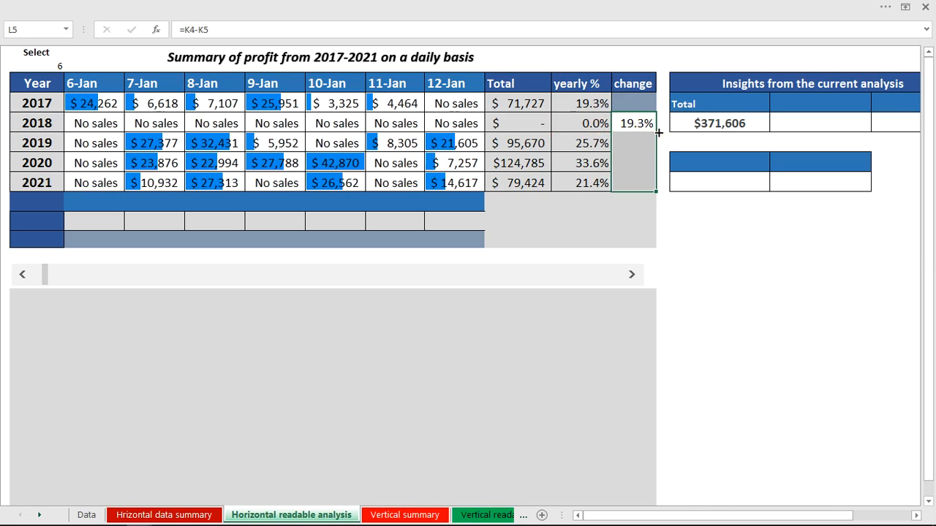
Step: Check the change formulas for 2020 and 2021, and advance the table by one day
{"action": "left_click", "coordinate": [633, 164]}
{"action": "double_click", "coordinate": [633, 164]}
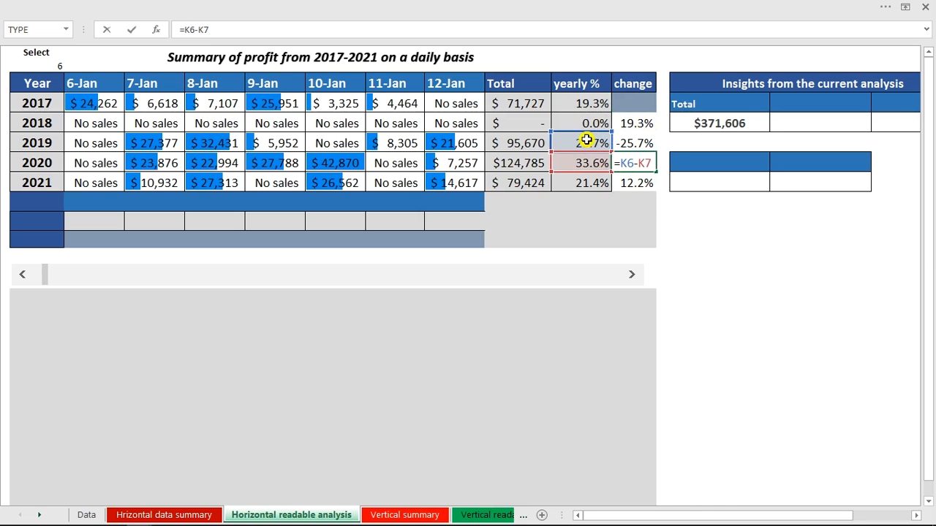
{"action": "left_click", "coordinate": [639, 183]}
{"action": "double_click", "coordinate": [642, 183]}
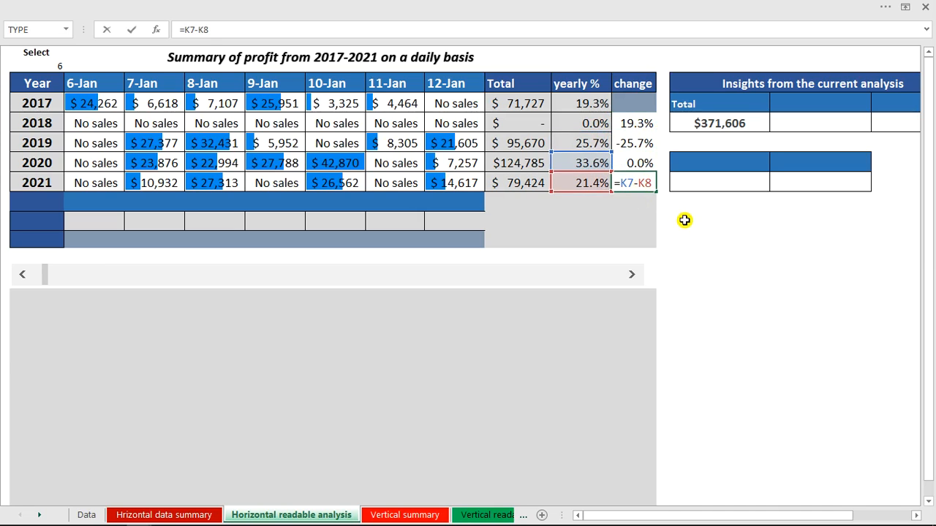
{"action": "key", "text": "Escape"}
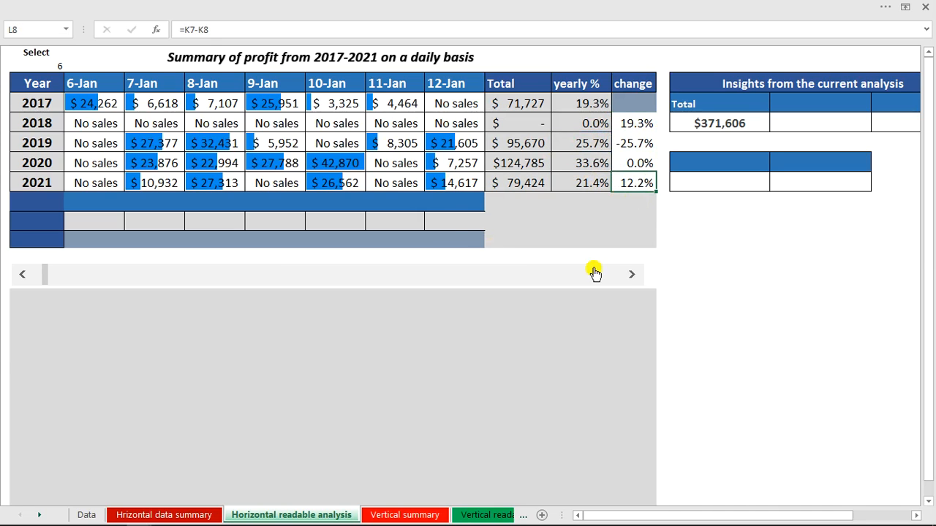
{"action": "left_click", "coordinate": [636, 277]}
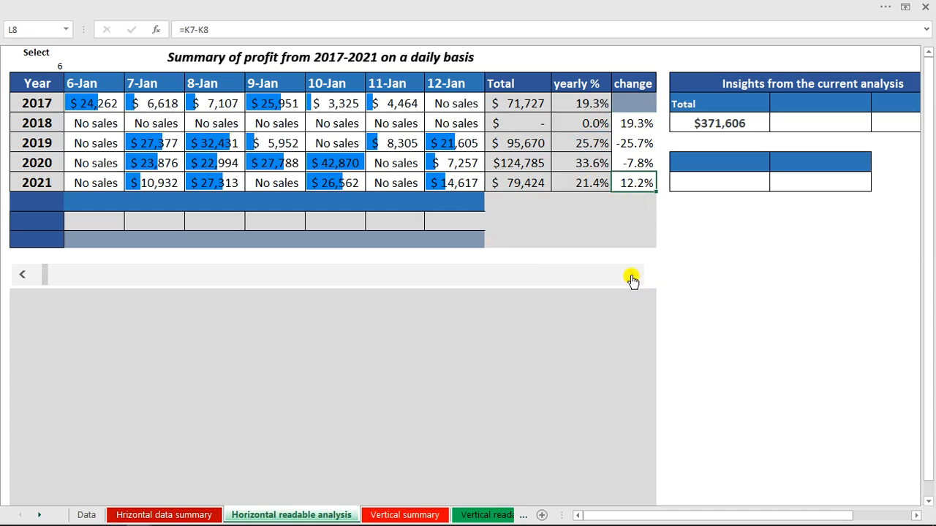
{"action": "left_click", "coordinate": [632, 277]}
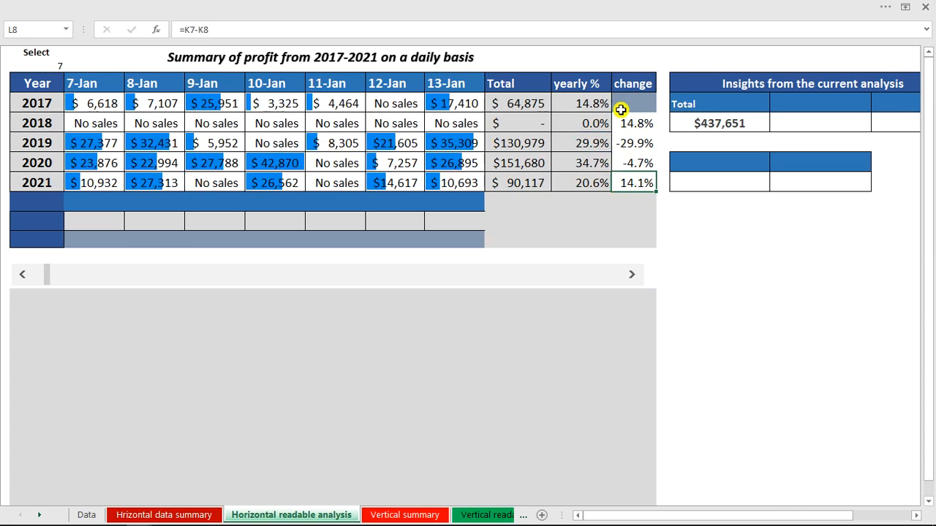
Step: Start a custom color scale rule for change cells L5:L8 with the 3-Color Scale format style
{"action": "left_click_drag", "start_coordinate": [634, 124], "coordinate": [633, 181]}
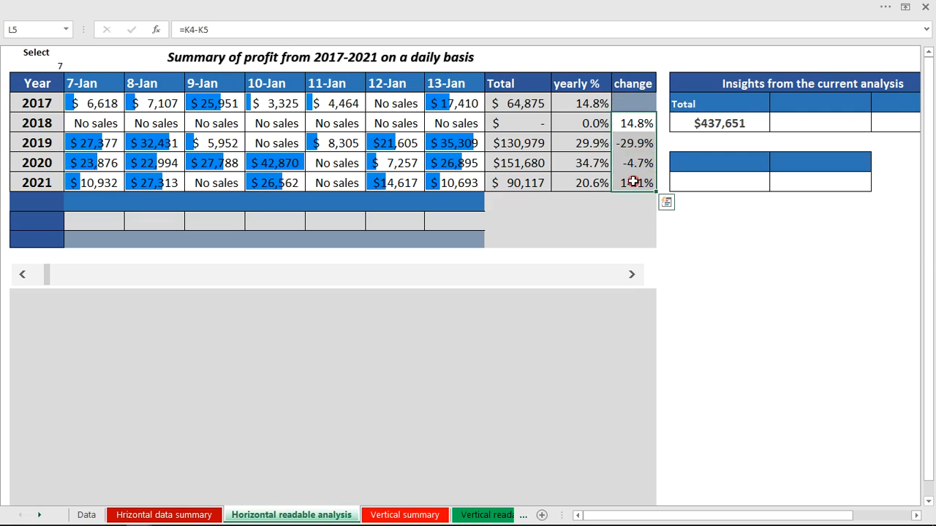
{"action": "left_click", "coordinate": [537, 6]}
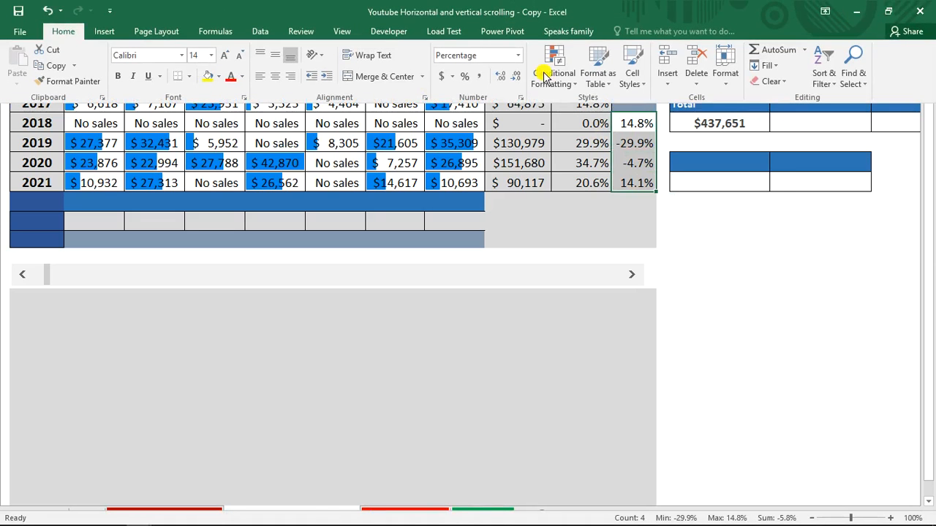
{"action": "left_click", "coordinate": [577, 85]}
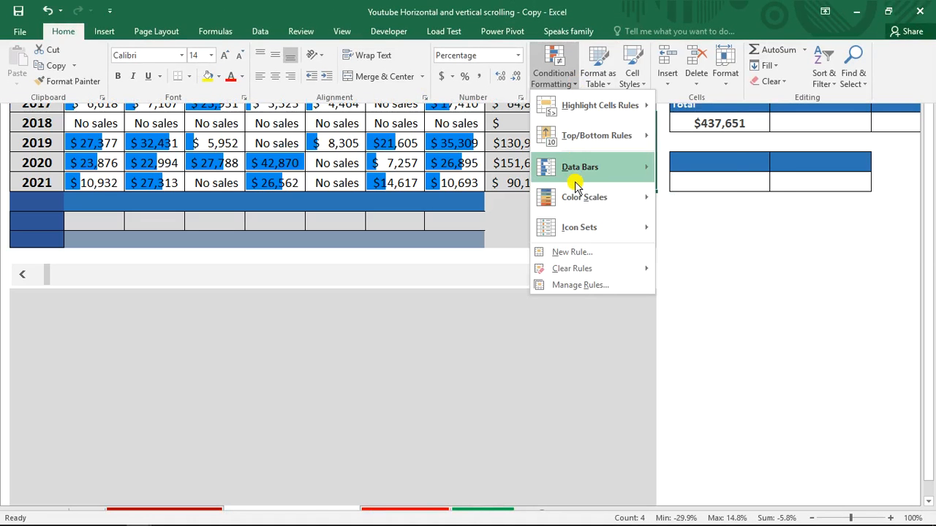
{"action": "mouse_move", "coordinate": [585, 204]}
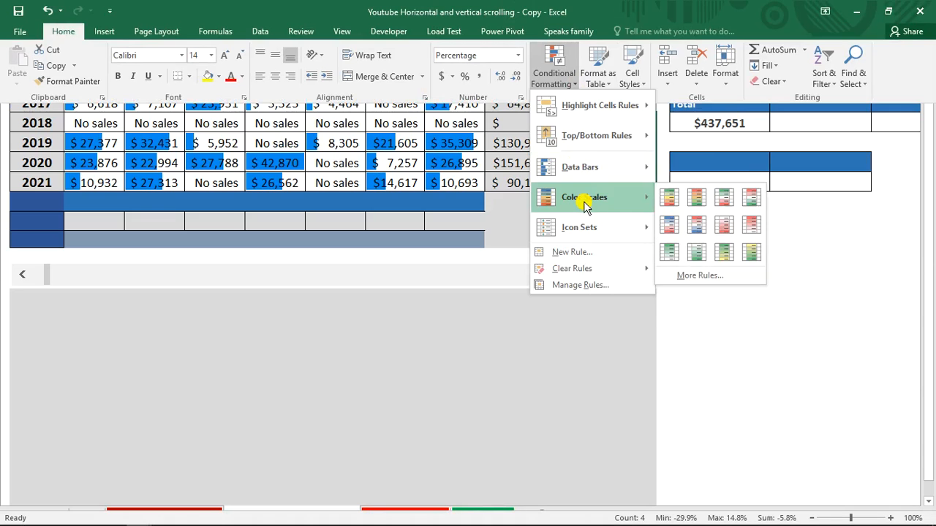
{"action": "left_click", "coordinate": [700, 276]}
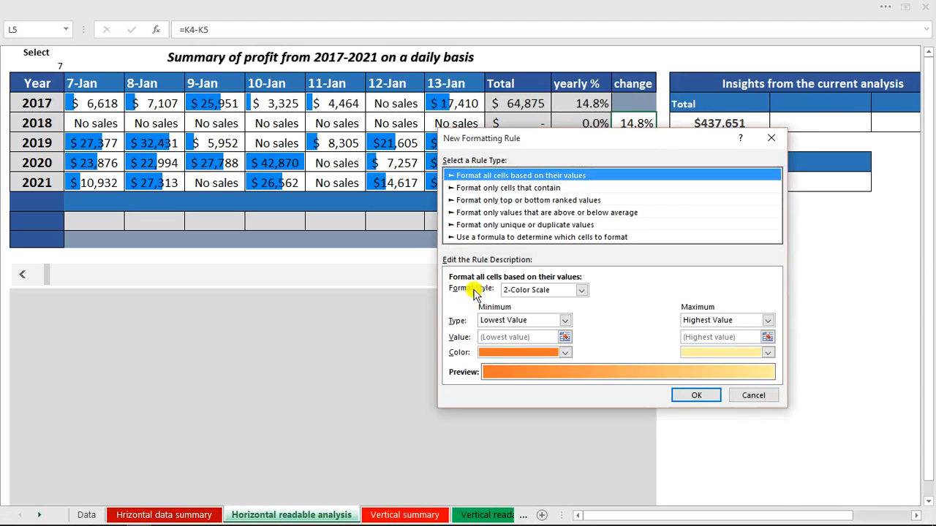
{"action": "left_click", "coordinate": [581, 291]}
{"action": "left_click", "coordinate": [569, 312]}
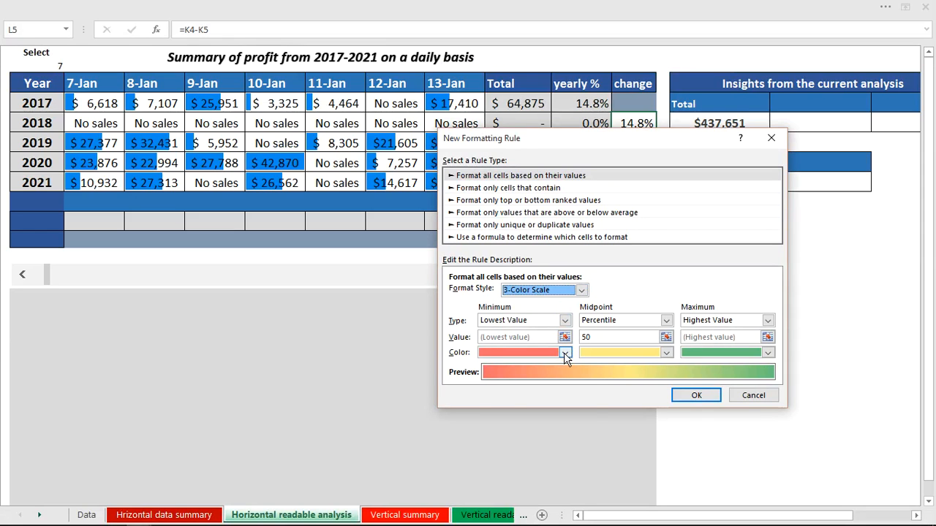
Step: Set the color scale's minimum to dark red, midpoint to orange and maximum to green, and apply the rule
{"action": "left_click", "coordinate": [565, 353]}
{"action": "left_click", "coordinate": [487, 459]}
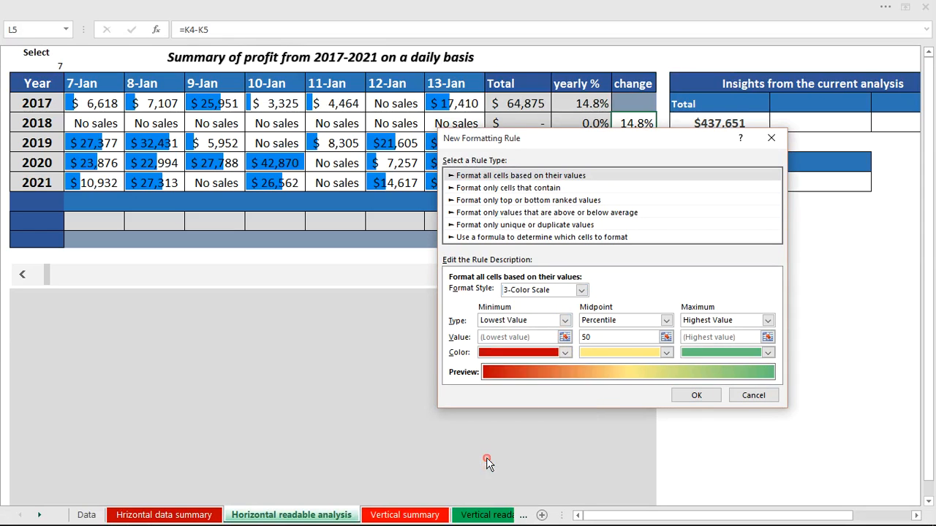
{"action": "left_click", "coordinate": [666, 353]}
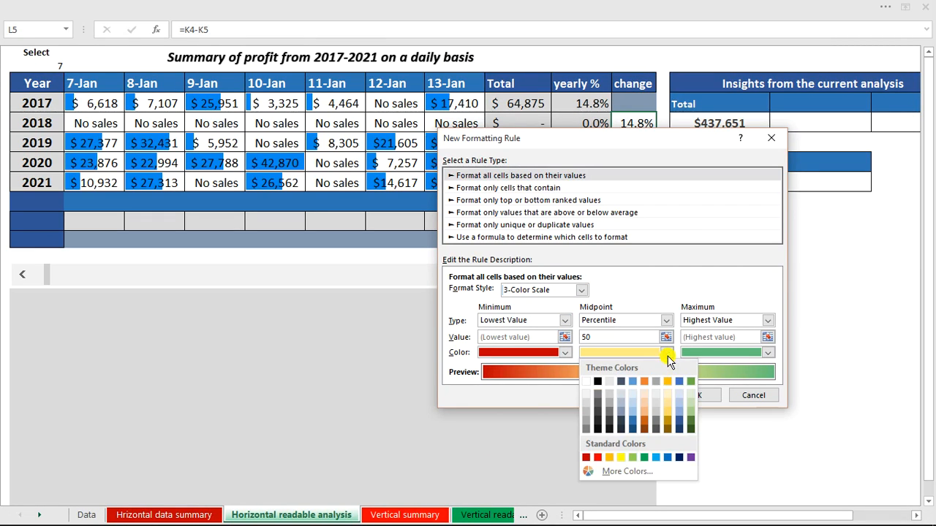
{"action": "left_click", "coordinate": [646, 382]}
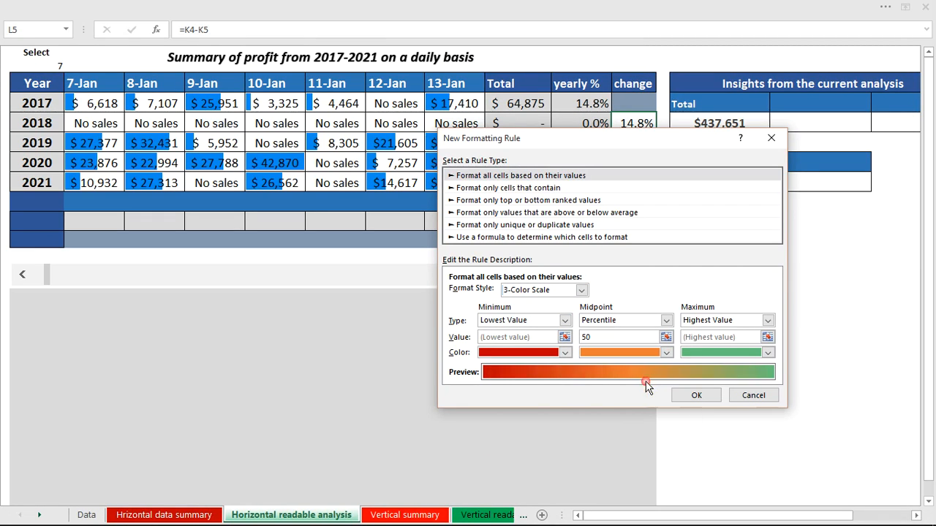
{"action": "left_click", "coordinate": [767, 354]}
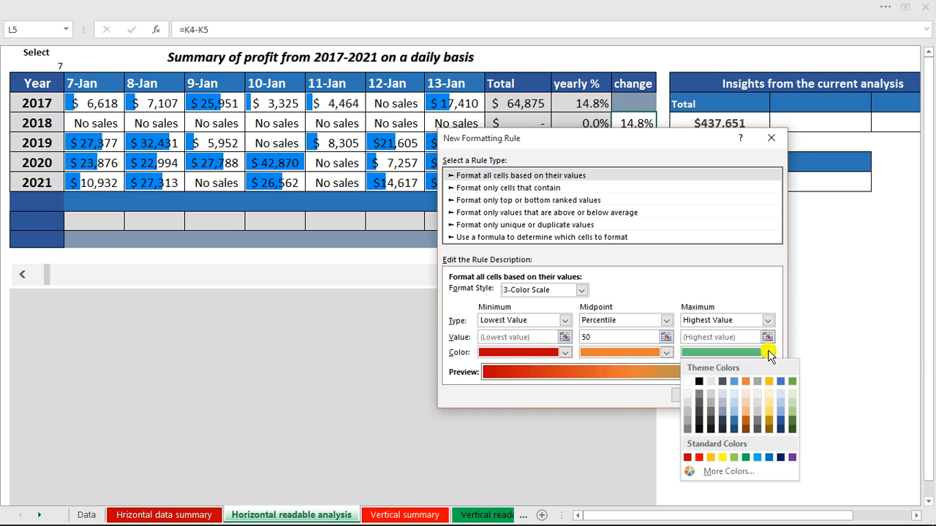
{"action": "left_click", "coordinate": [745, 458]}
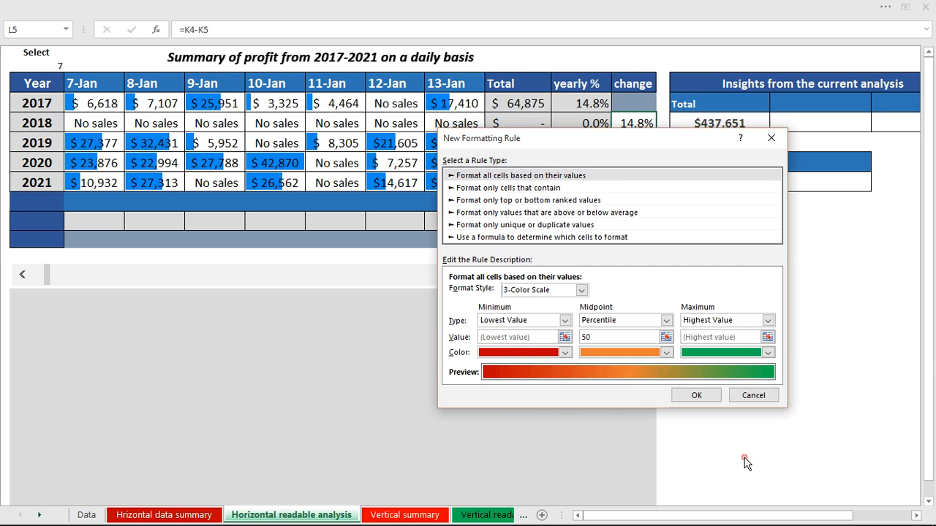
{"action": "left_click", "coordinate": [698, 396]}
{"action": "left_click", "coordinate": [718, 279]}
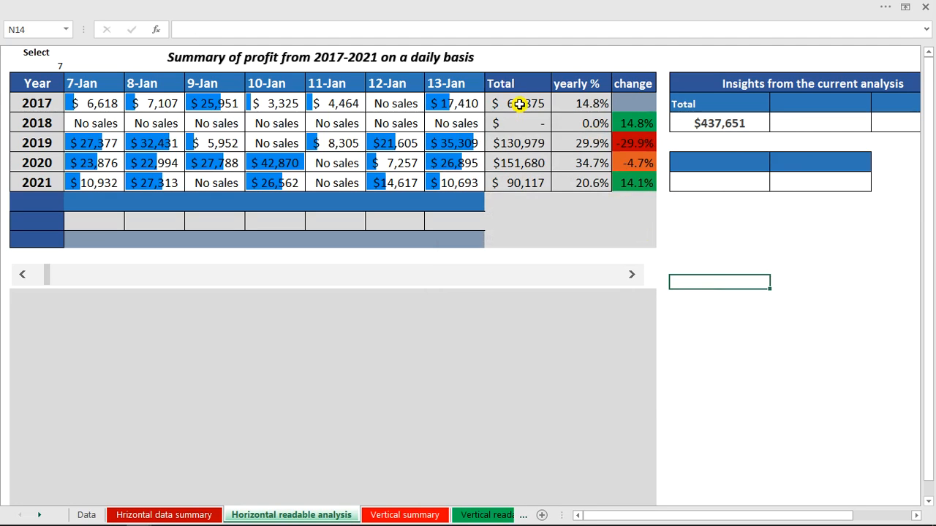
Step: Add the row labels Total, %Profit and %Change beneath the 2021 row of the daily profit table
{"action": "left_click", "coordinate": [86, 209]}
{"action": "left_click", "coordinate": [99, 201]}
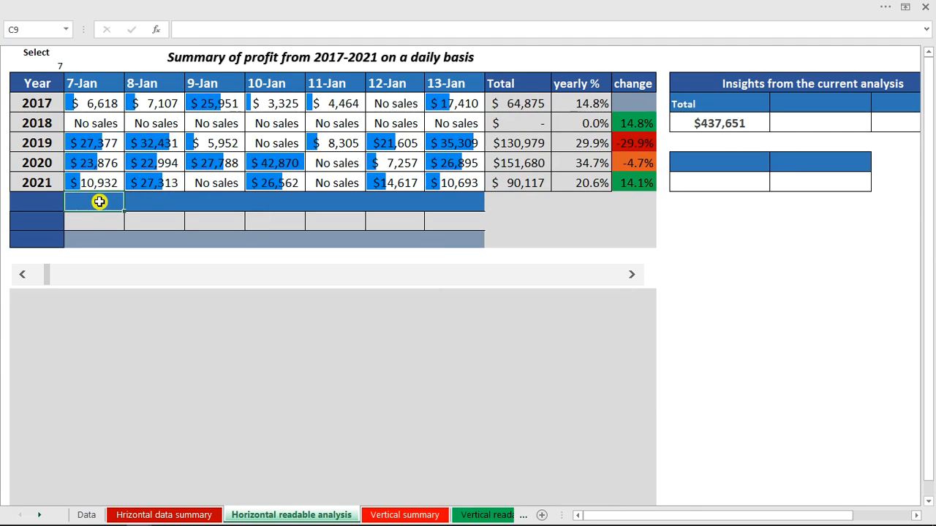
{"action": "key", "text": "ctrl"}
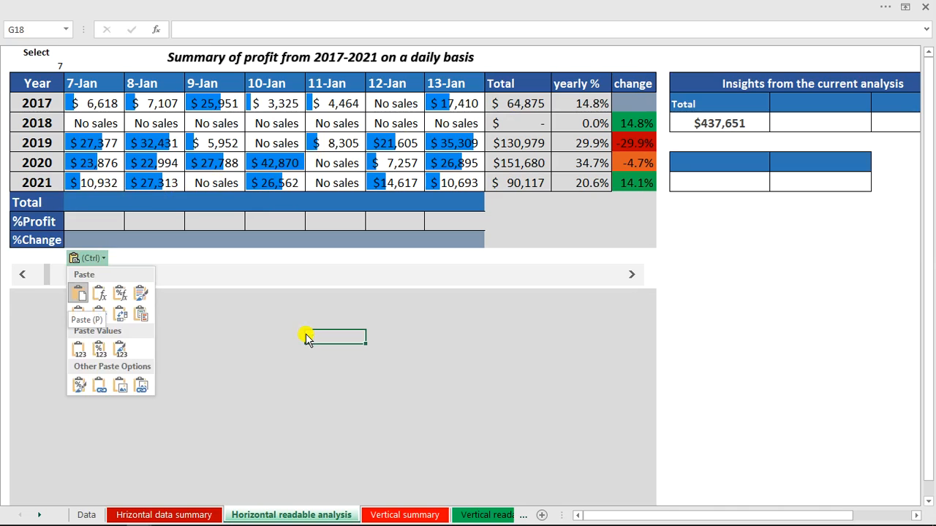
{"action": "left_click", "coordinate": [282, 335]}
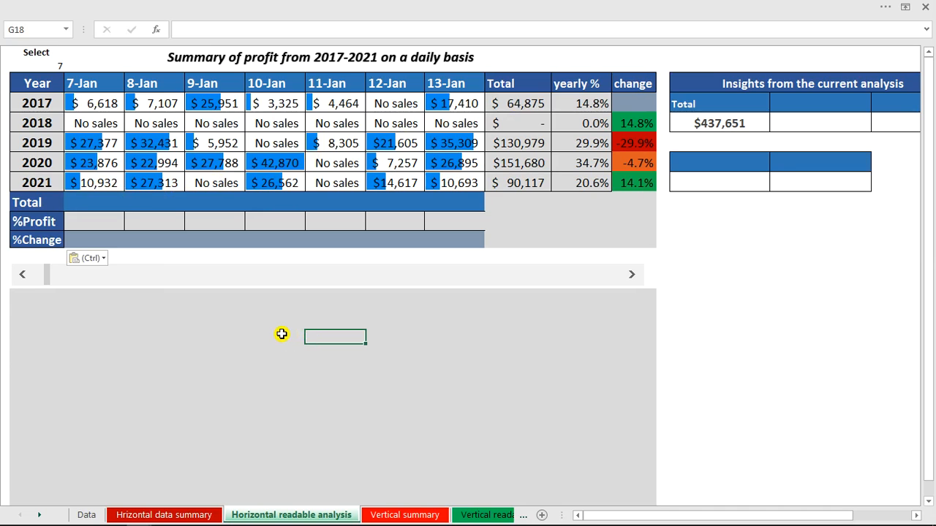
{"action": "left_click", "coordinate": [523, 514]}
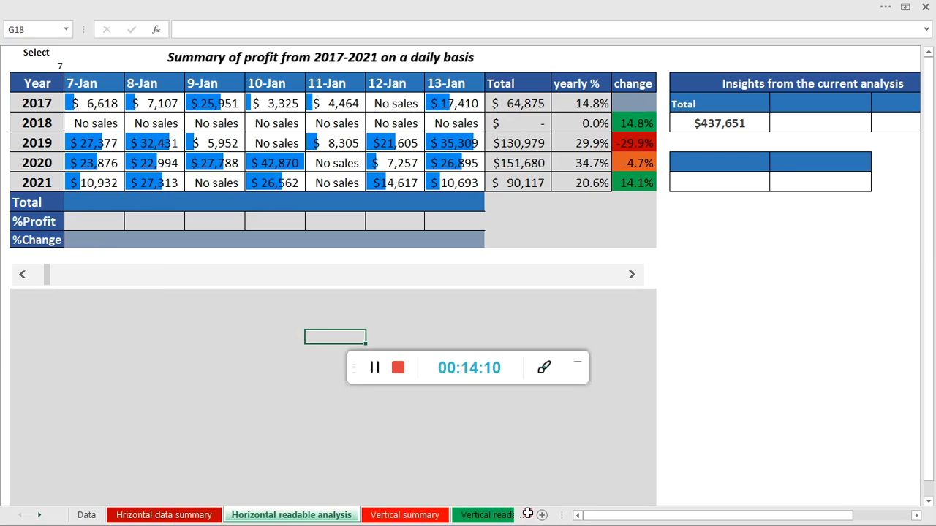
{"action": "left_click", "coordinate": [577, 366]}
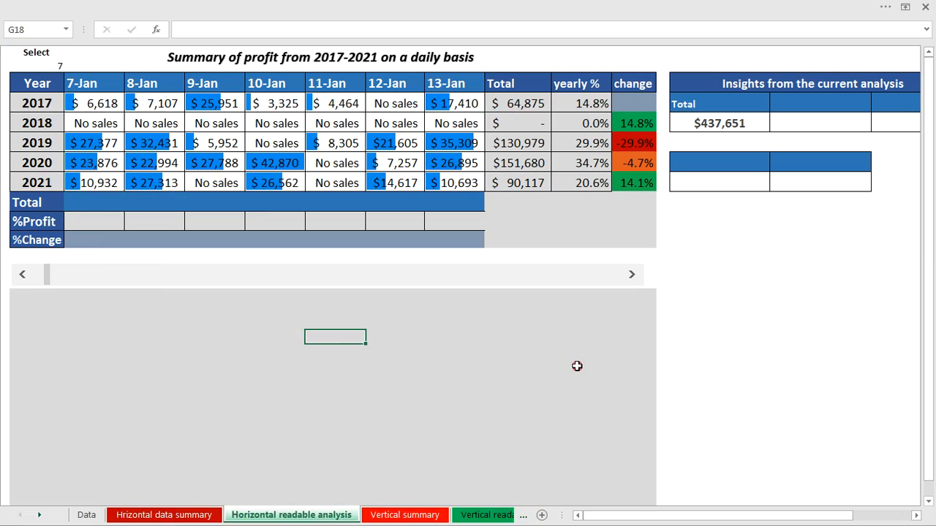
Step: Enter =SUM(C4:C8) in Total cell C9 and fill the formula across through I9
{"action": "left_click", "coordinate": [87, 202]}
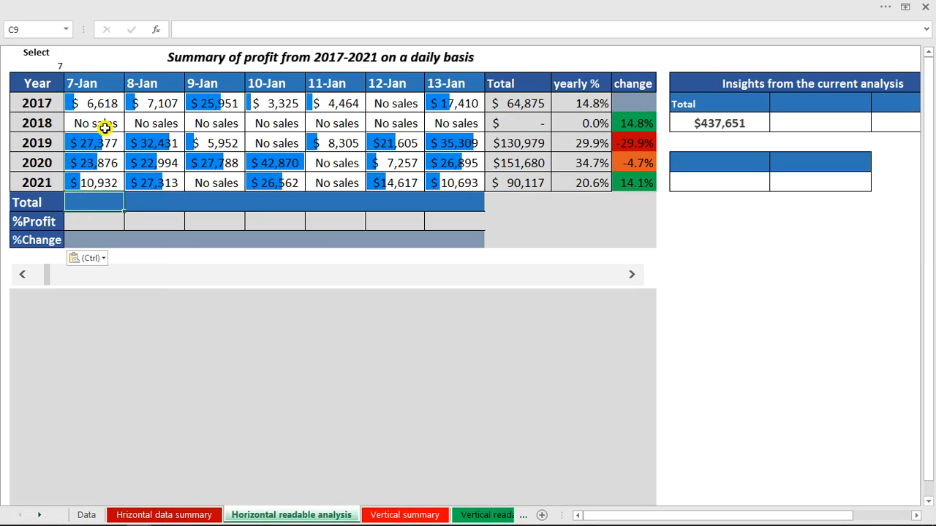
{"action": "type", "text": "=sum"}
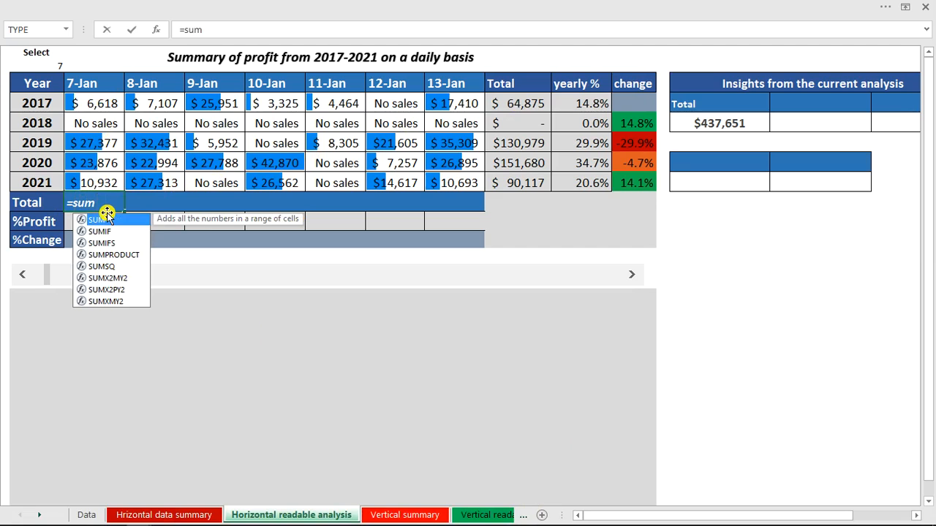
{"action": "key", "text": "Tab"}
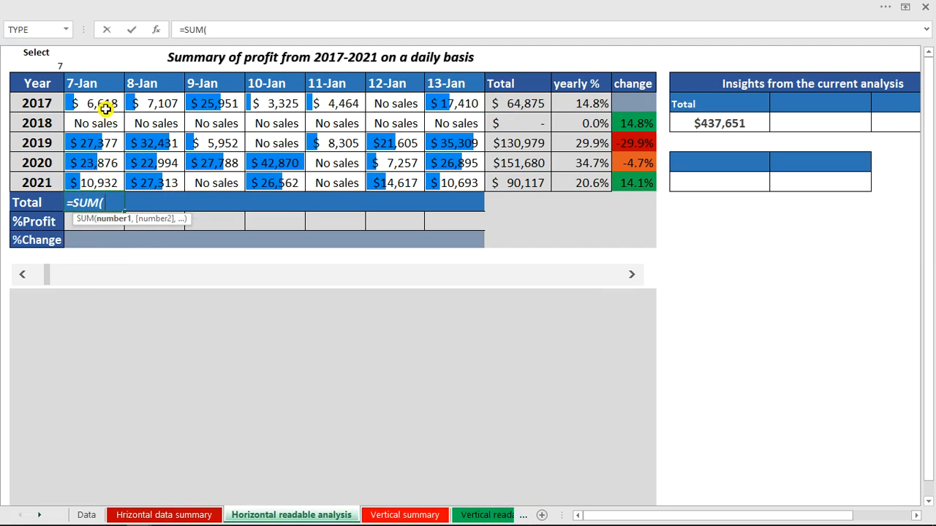
{"action": "left_click_drag", "start_coordinate": [105, 108], "coordinate": [107, 177]}
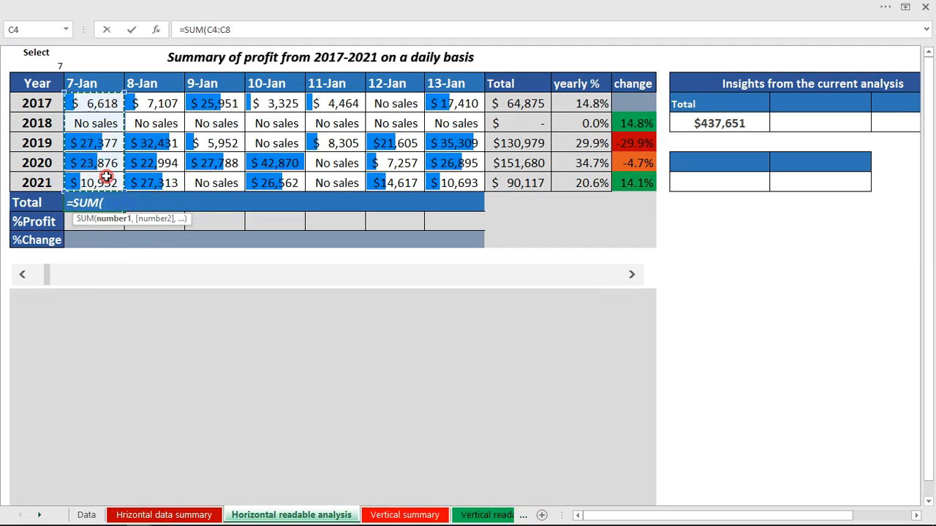
{"action": "key", "text": "Return"}
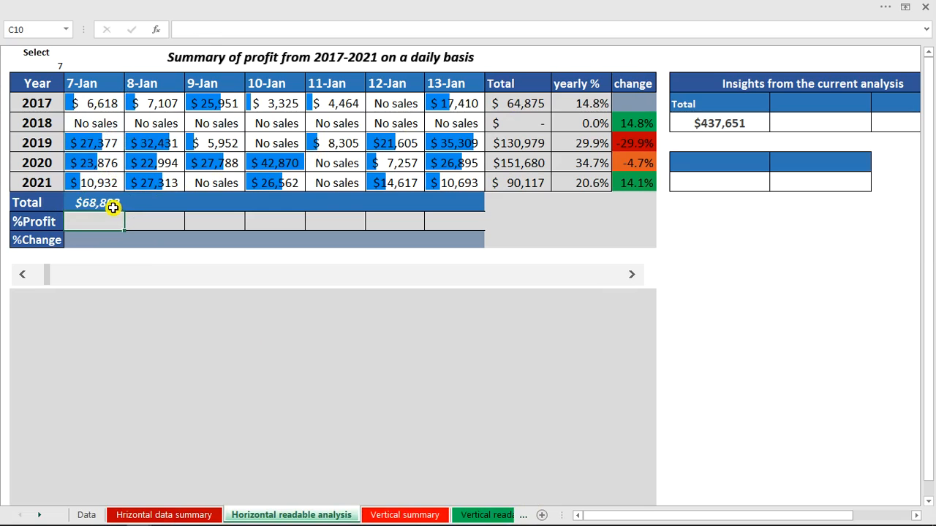
{"action": "left_click", "coordinate": [113, 205]}
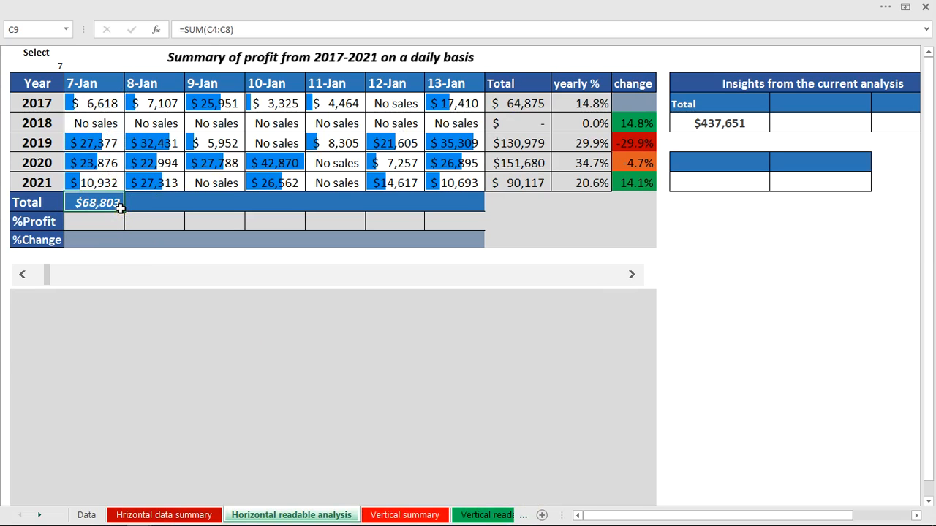
{"action": "left_click_drag", "start_coordinate": [169, 212], "coordinate": [470, 216]}
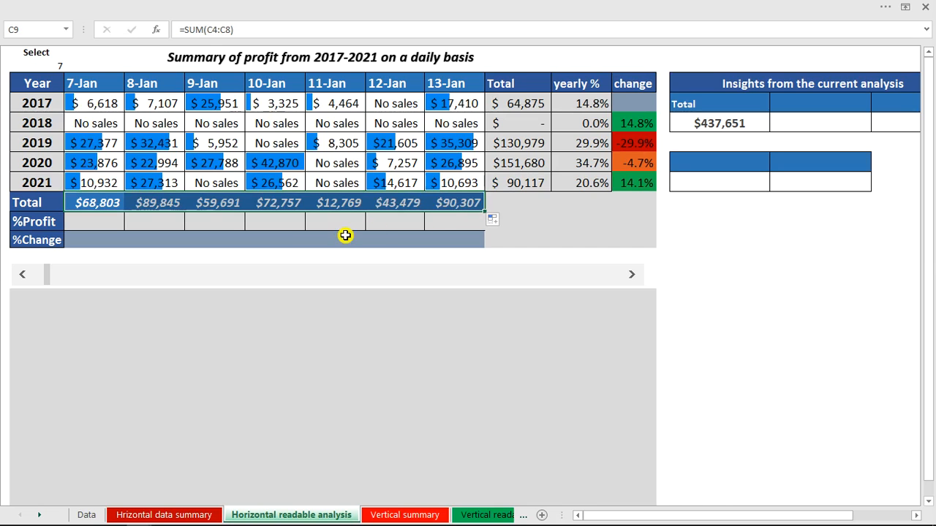
Step: Enter =C9/$N$5 in %Profit cell C10 and fill the formula across through I10
{"action": "left_click", "coordinate": [84, 225]}
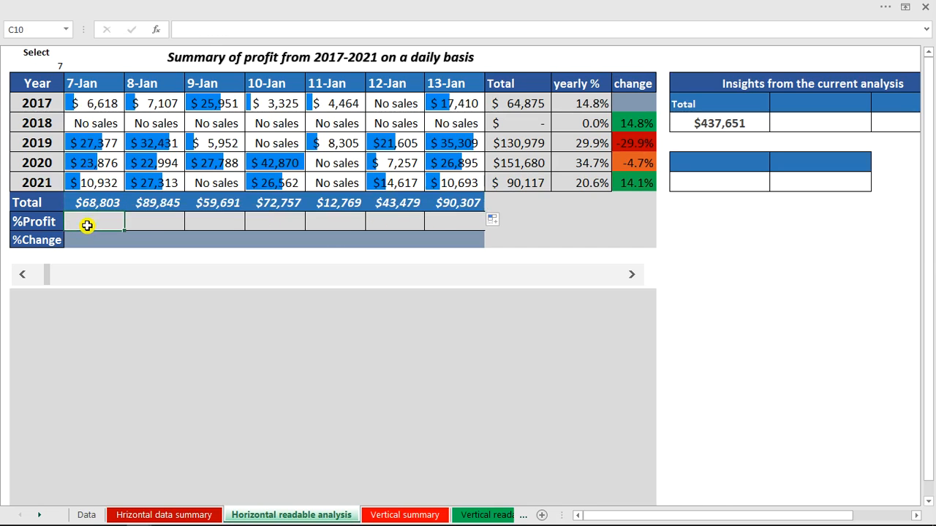
{"action": "type", "text": "="}
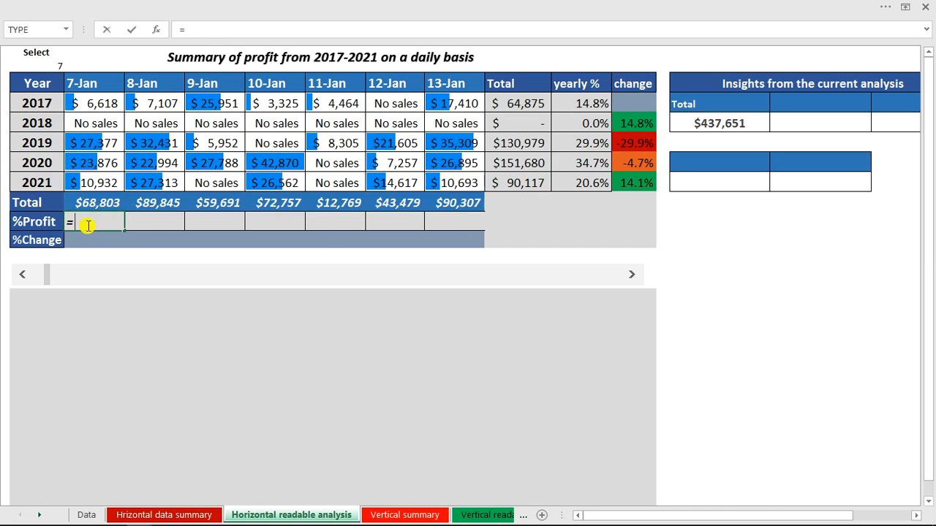
{"action": "left_click", "coordinate": [101, 203]}
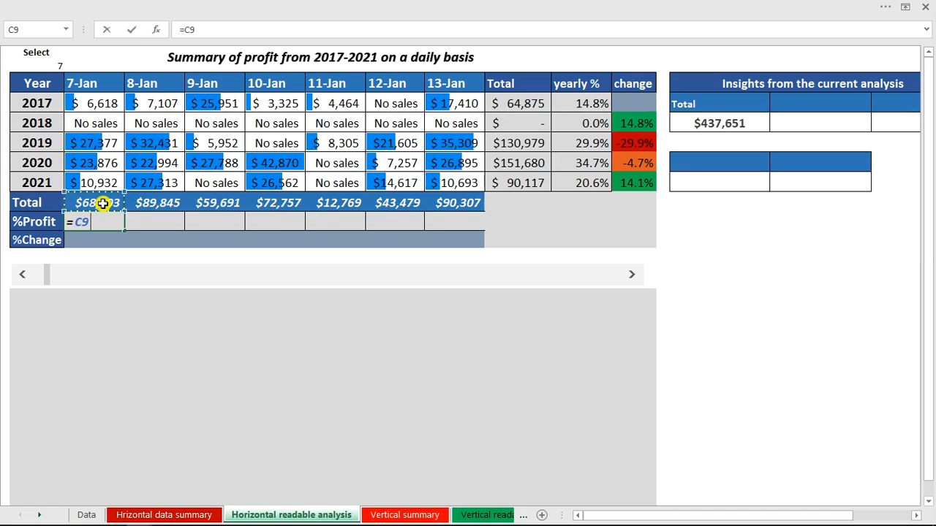
{"action": "type", "text": "/"}
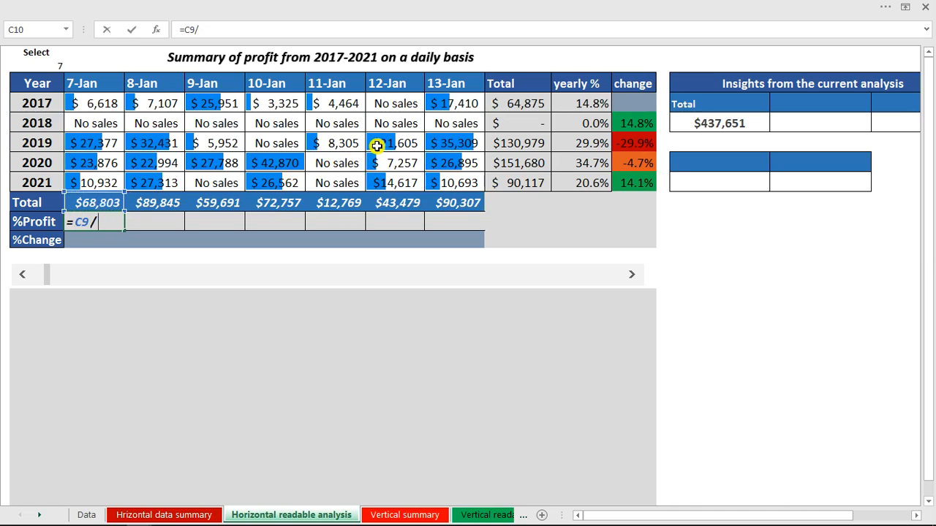
{"action": "left_click", "coordinate": [689, 122]}
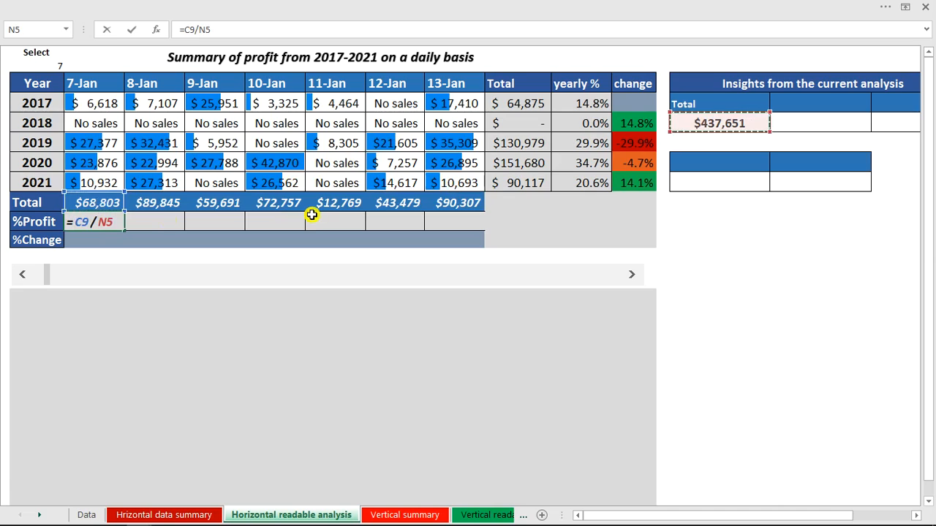
{"action": "left_click", "coordinate": [94, 221]}
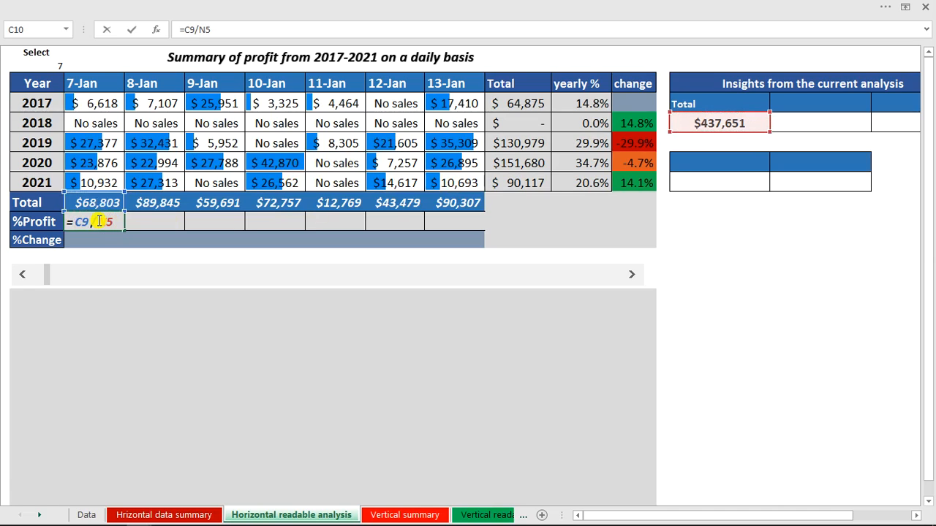
{"action": "type", "text": "$N$"}
{"action": "key", "text": "Return"}
{"action": "left_click", "coordinate": [99, 222]}
{"action": "left_click_drag", "start_coordinate": [123, 230], "coordinate": [486, 219]}
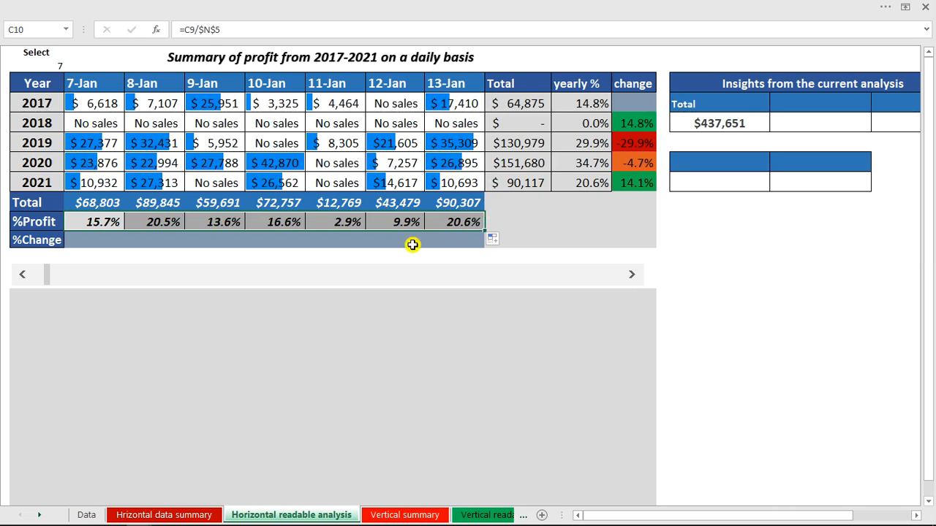
Step: Advance the table's date range to the week starting 8-Feb to check the Total and %Profit rows
{"action": "left_click", "coordinate": [412, 274]}
{"action": "left_click", "coordinate": [411, 274]}
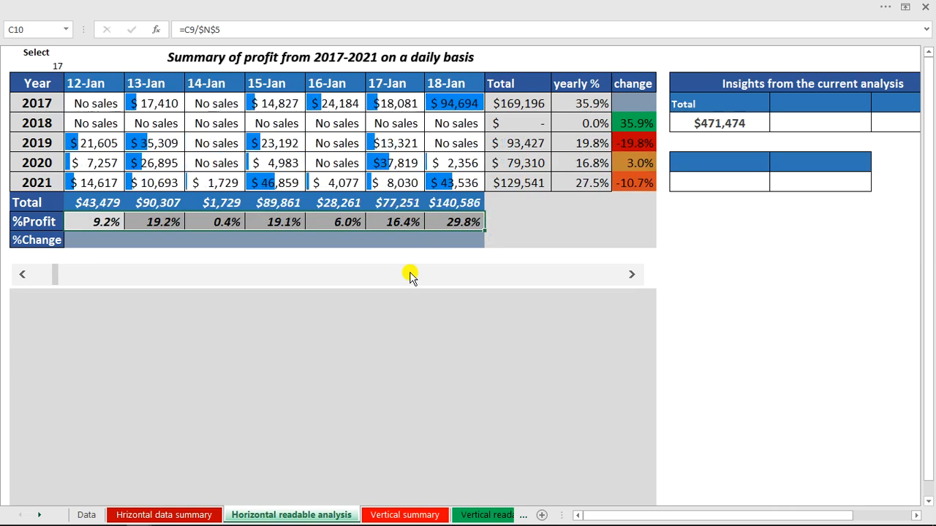
{"action": "left_click", "coordinate": [411, 274]}
{"action": "left_click", "coordinate": [633, 278]}
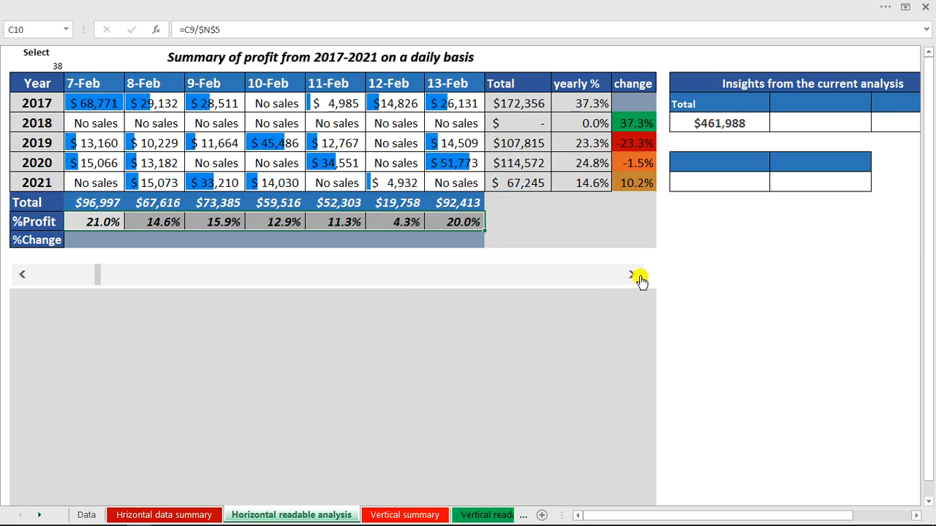
{"action": "left_click", "coordinate": [633, 277]}
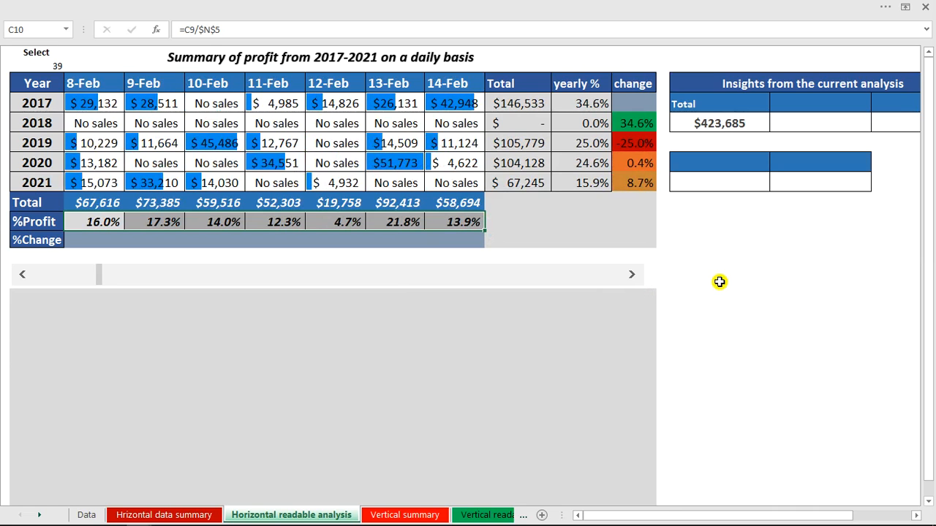
Step: Enter =C10-D10 in %Change cell D11 and fill the formula across through I11
{"action": "left_click", "coordinate": [88, 236]}
{"action": "left_click", "coordinate": [136, 236]}
{"action": "left_click", "coordinate": [104, 241]}
{"action": "left_click", "coordinate": [138, 241]}
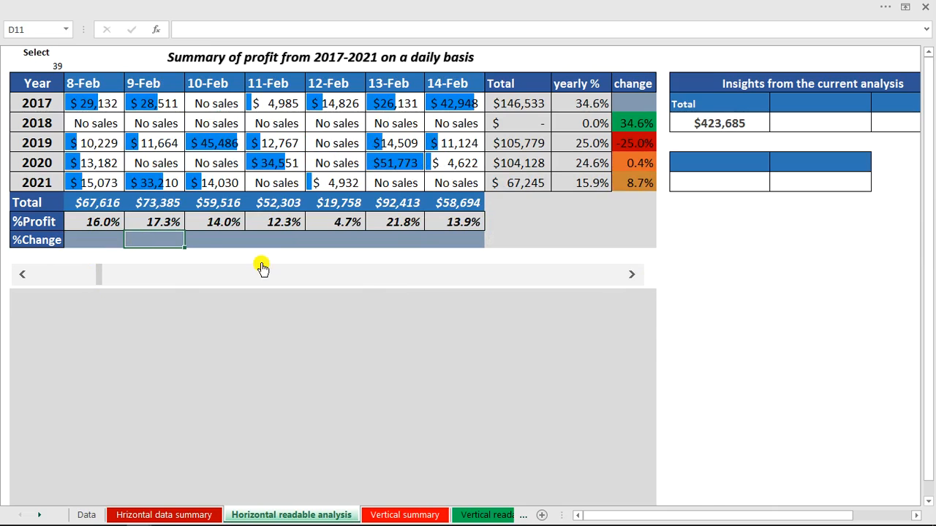
{"action": "type", "text": "="}
{"action": "left_click", "coordinate": [101, 225]}
{"action": "type", "text": "-"}
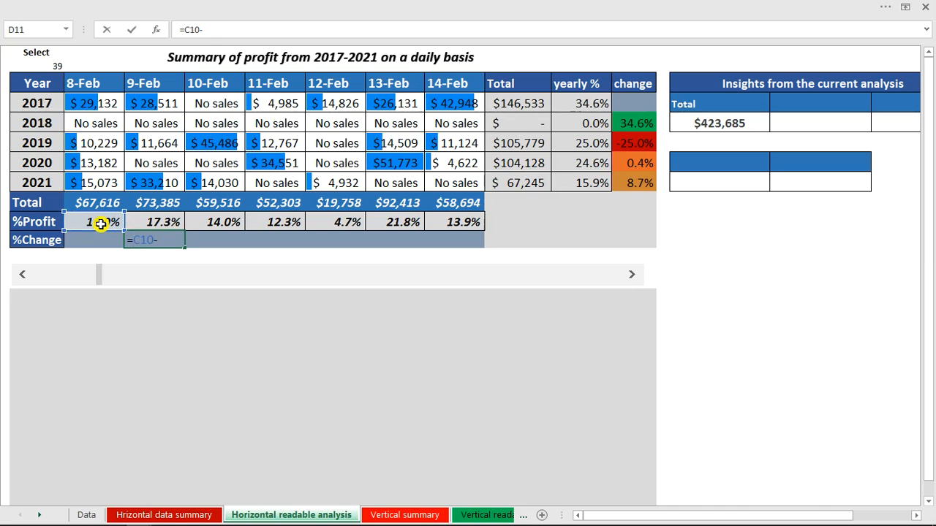
{"action": "left_click", "coordinate": [141, 221]}
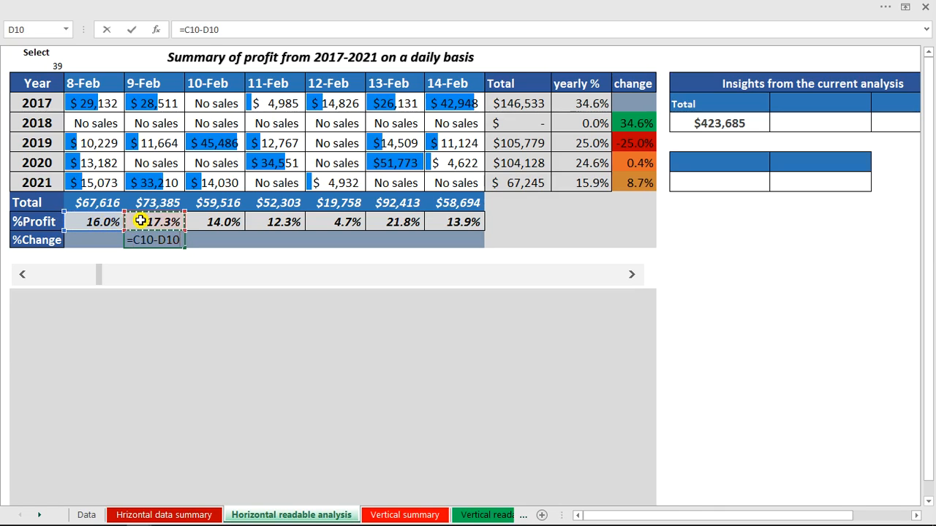
{"action": "key", "text": "Return"}
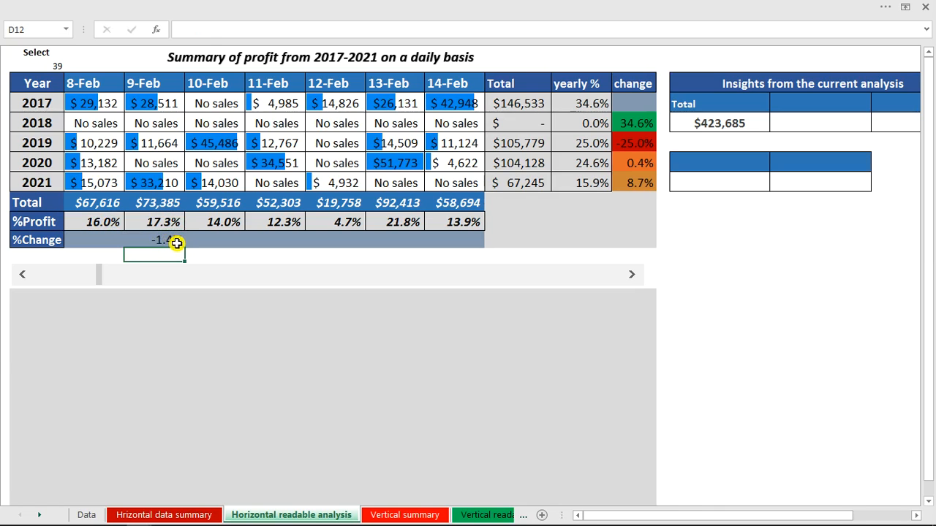
{"action": "left_click", "coordinate": [173, 238]}
{"action": "left_click_drag", "start_coordinate": [184, 247], "coordinate": [479, 236]}
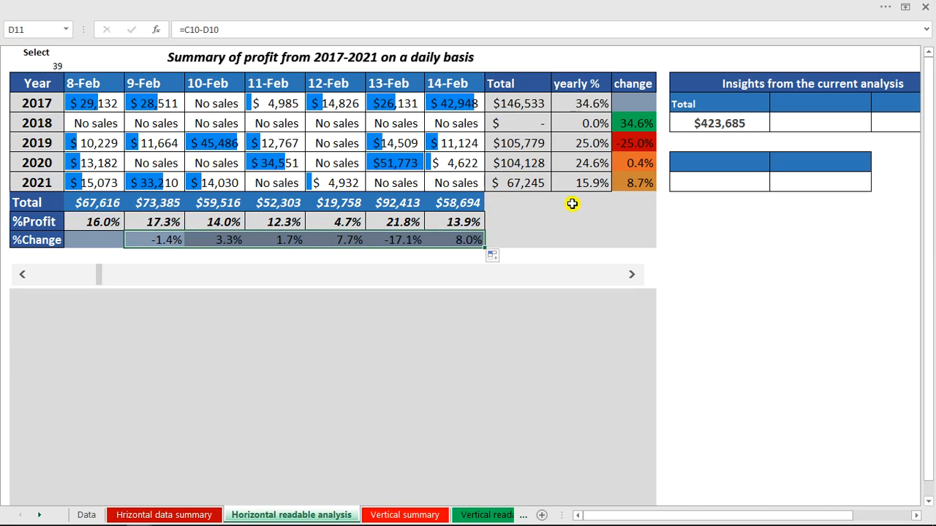
Step: Start a new conditional formatting rule for %Change cells D11:I11 using the 3-Color Scale format style
{"action": "left_click", "coordinate": [429, 7]}
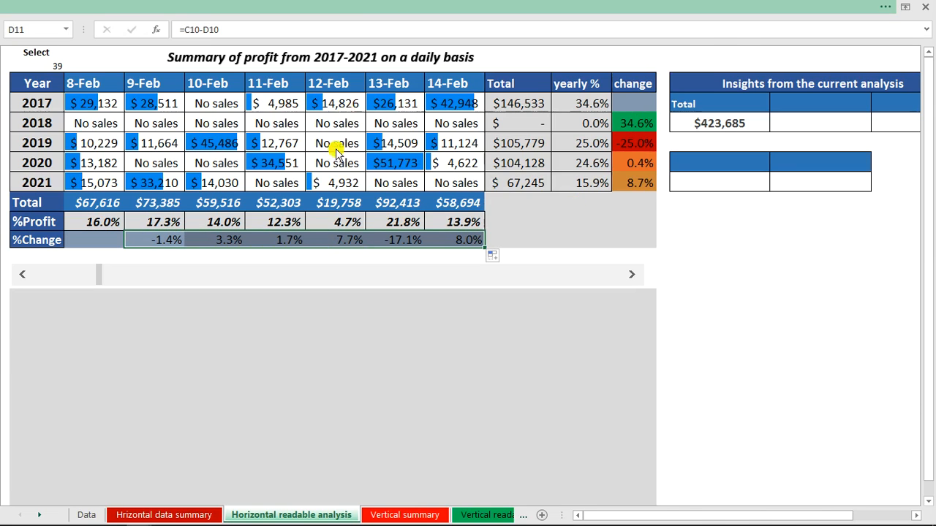
{"action": "left_click", "coordinate": [554, 73]}
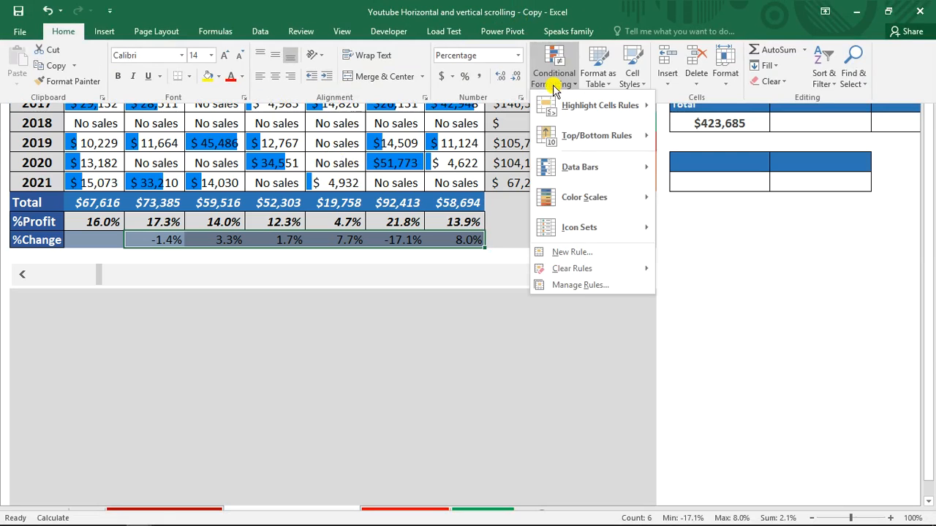
{"action": "mouse_move", "coordinate": [620, 199]}
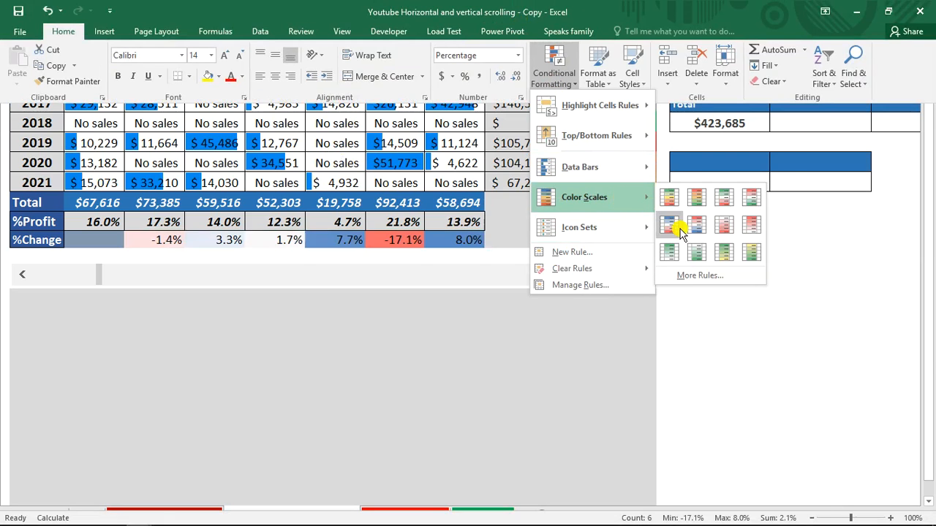
{"action": "left_click", "coordinate": [694, 280]}
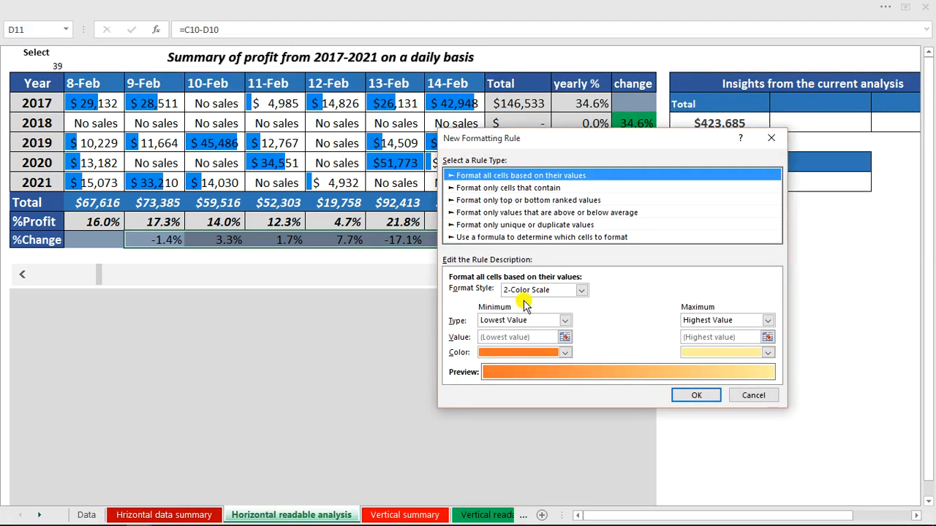
{"action": "left_click", "coordinate": [581, 291]}
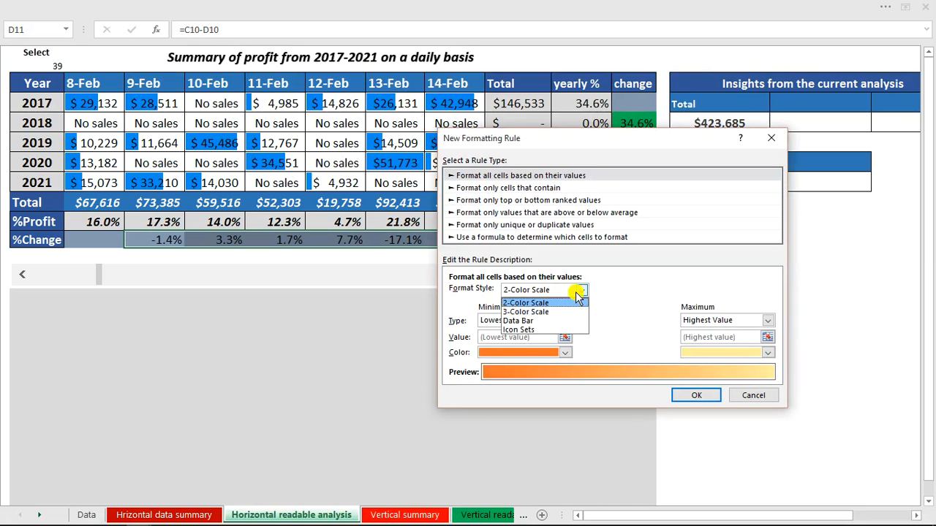
{"action": "left_click", "coordinate": [557, 312]}
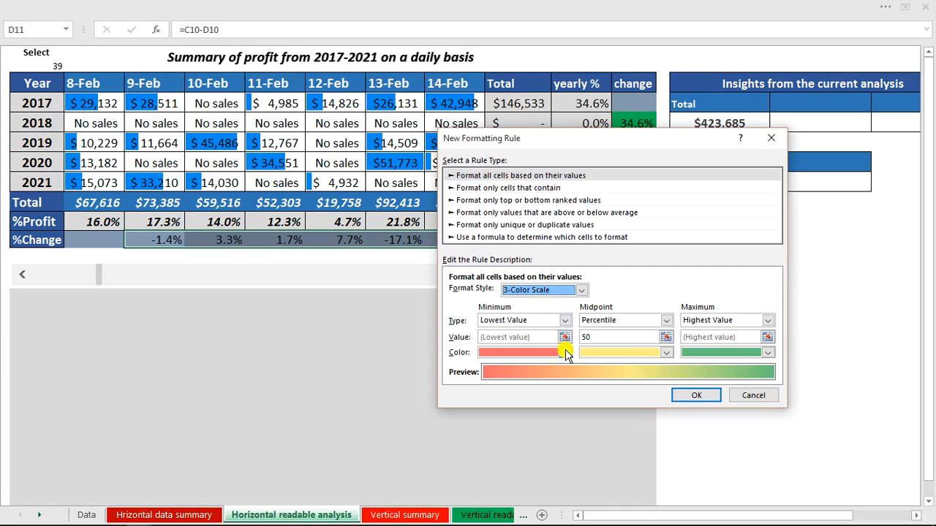
Step: Set the %Change color scale to dark red for minimum, orange for midpoint and green for maximum, and apply the rule
{"action": "left_click", "coordinate": [567, 353]}
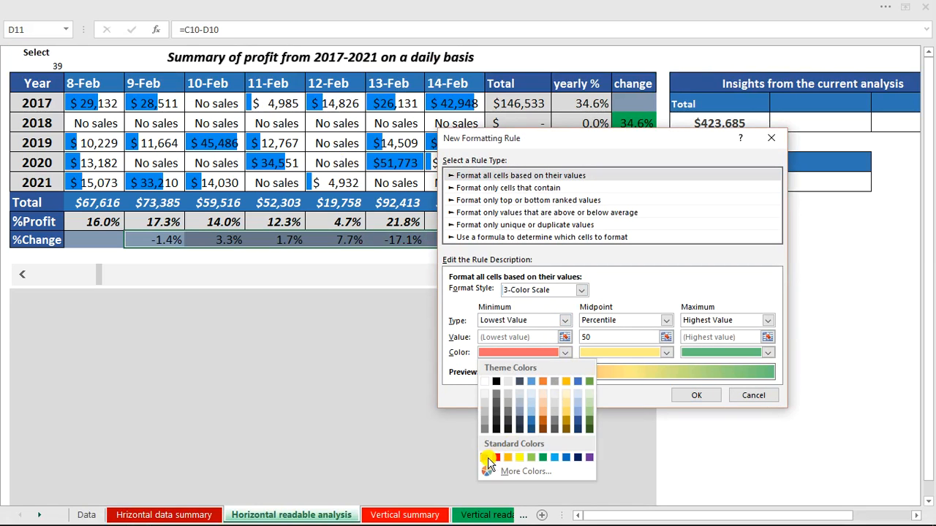
{"action": "left_click", "coordinate": [488, 458]}
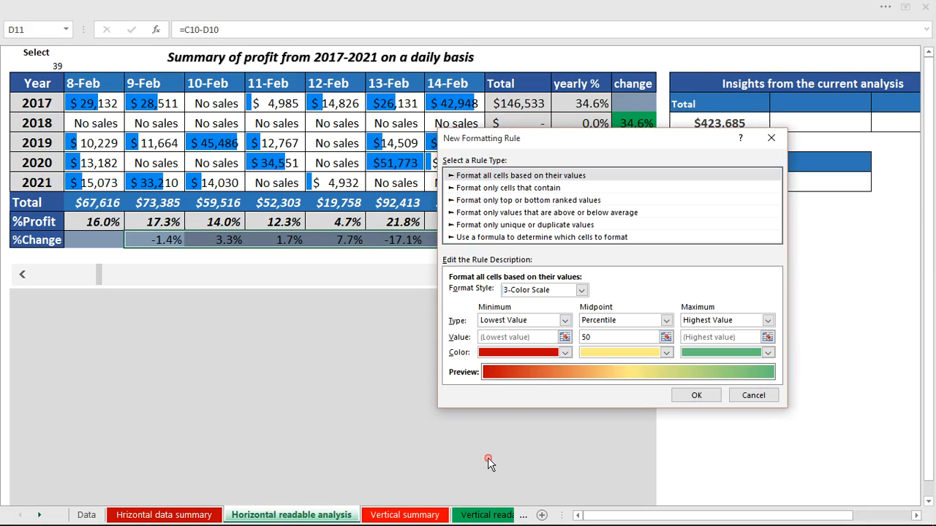
{"action": "left_click", "coordinate": [667, 353]}
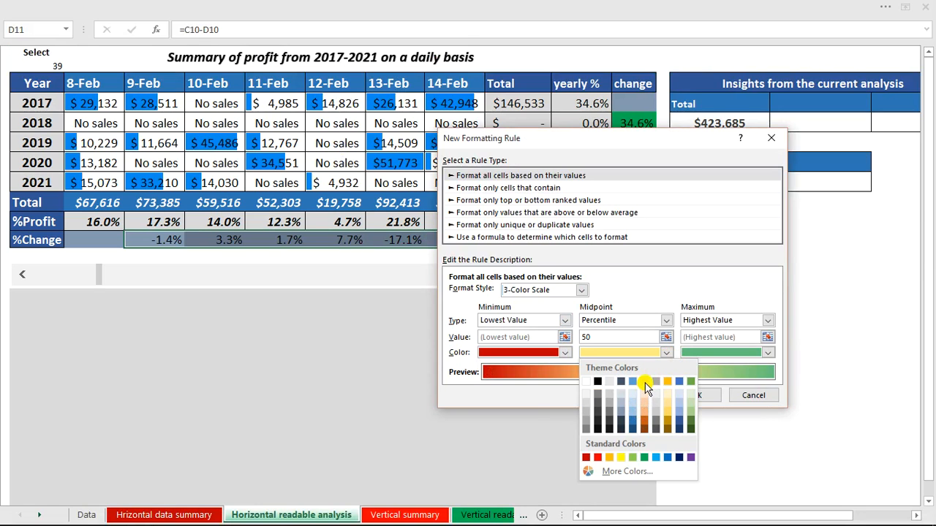
{"action": "left_click", "coordinate": [644, 382]}
{"action": "left_click", "coordinate": [768, 354]}
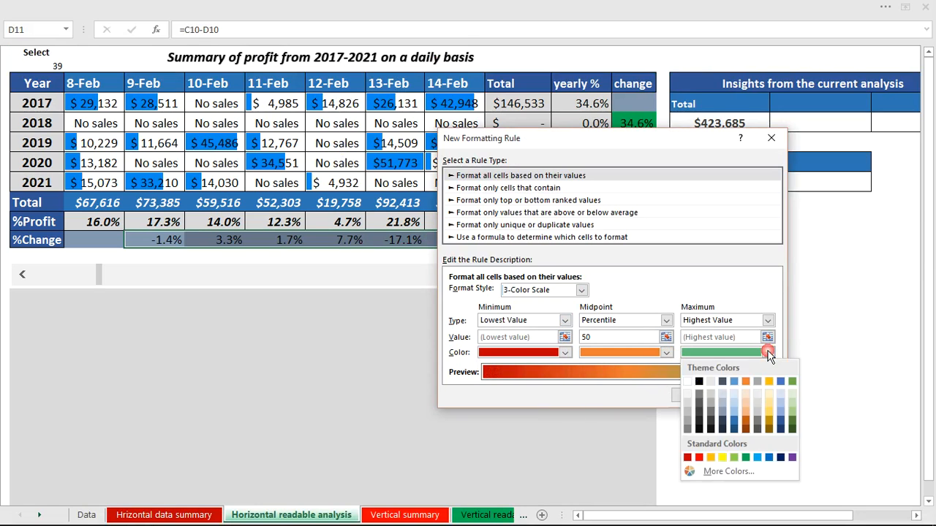
{"action": "left_click", "coordinate": [747, 458]}
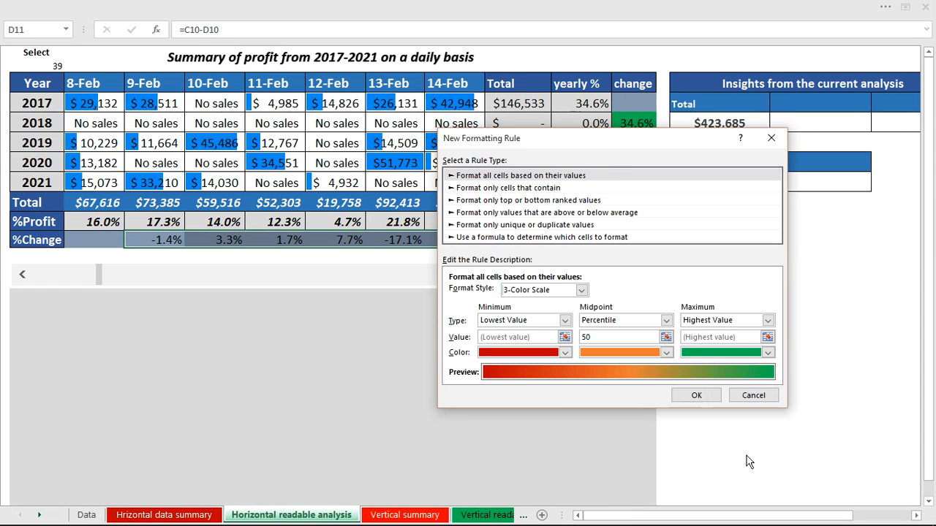
{"action": "left_click", "coordinate": [699, 394]}
{"action": "left_click", "coordinate": [681, 283]}
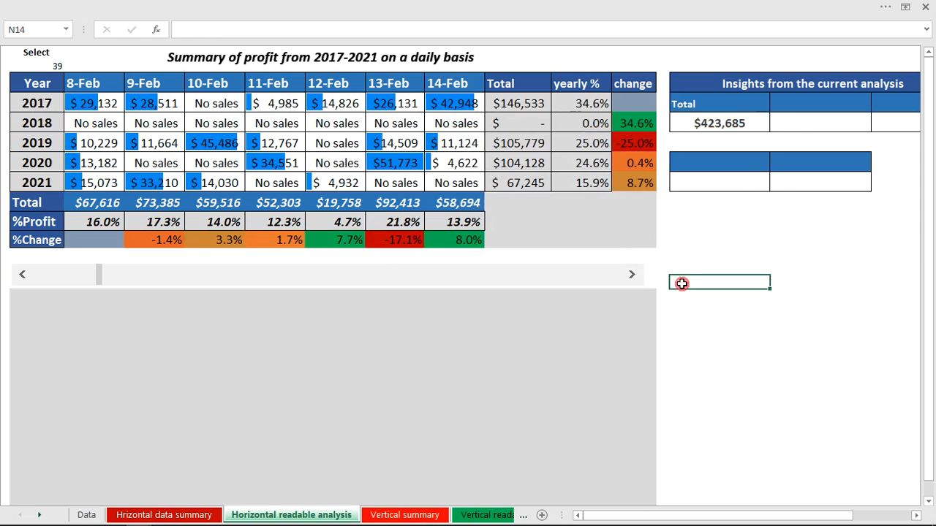
Step: Inspect the %Change row's color scale and advance the date range to the week starting 12-Feb to check it
{"action": "left_click", "coordinate": [454, 239]}
{"action": "left_click", "coordinate": [356, 238]}
{"action": "left_click", "coordinate": [450, 253]}
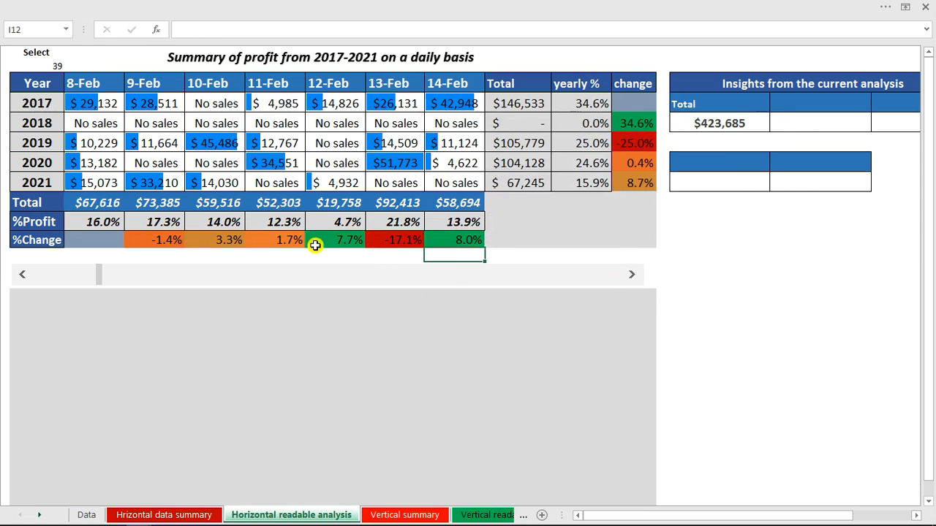
{"action": "left_click", "coordinate": [228, 240]}
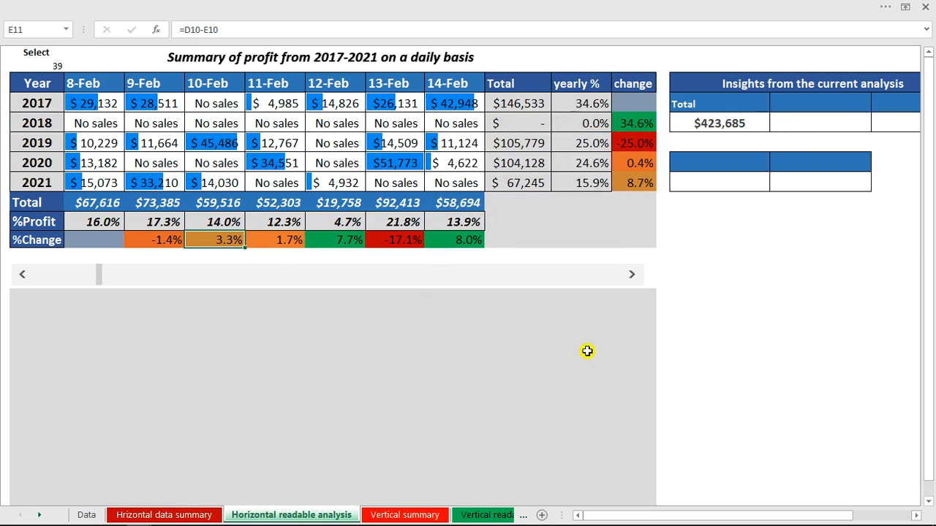
{"action": "left_click", "coordinate": [633, 275]}
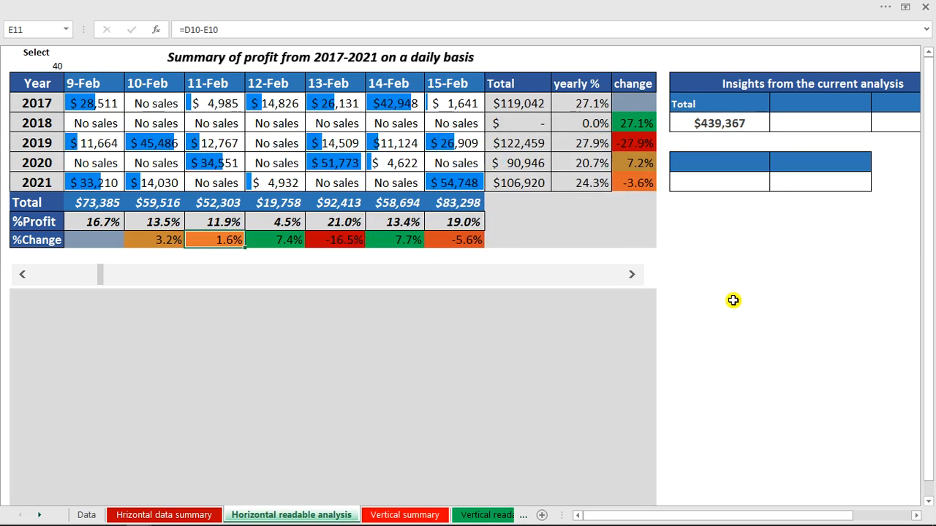
{"action": "left_click", "coordinate": [633, 276]}
{"action": "left_click", "coordinate": [633, 276]}
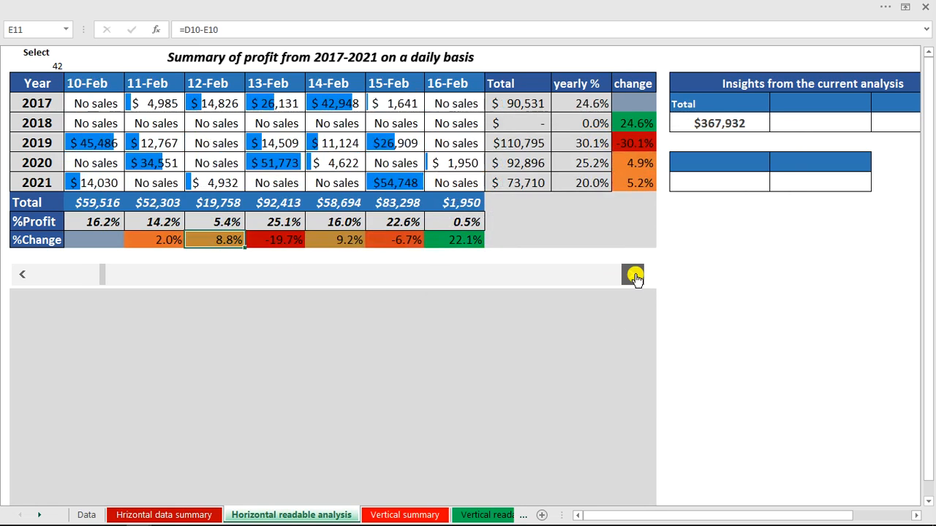
{"action": "left_click", "coordinate": [634, 275]}
{"action": "left_click", "coordinate": [727, 269]}
Step: Enter the headings Max profit in O4 and Min profit in P4 of the insights table
{"action": "left_click", "coordinate": [801, 110]}
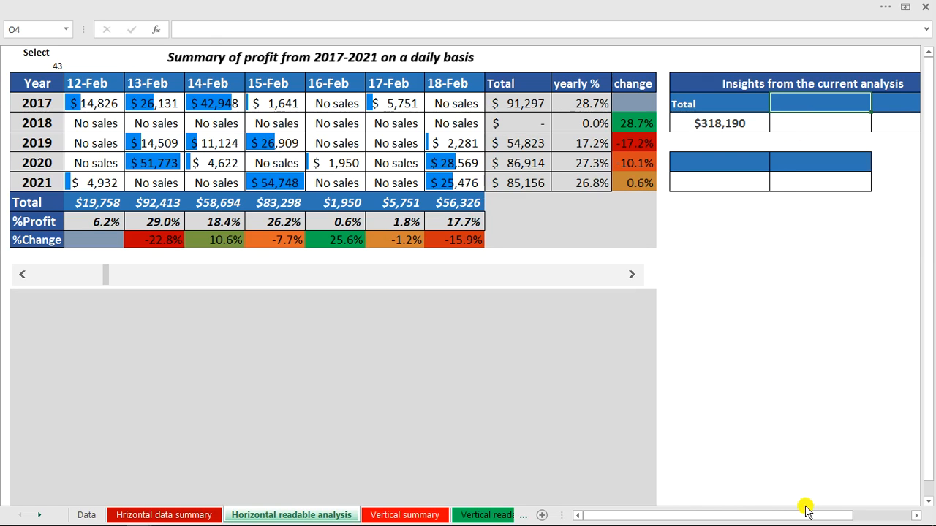
{"action": "left_click_drag", "start_coordinate": [806, 516], "coordinate": [829, 510]}
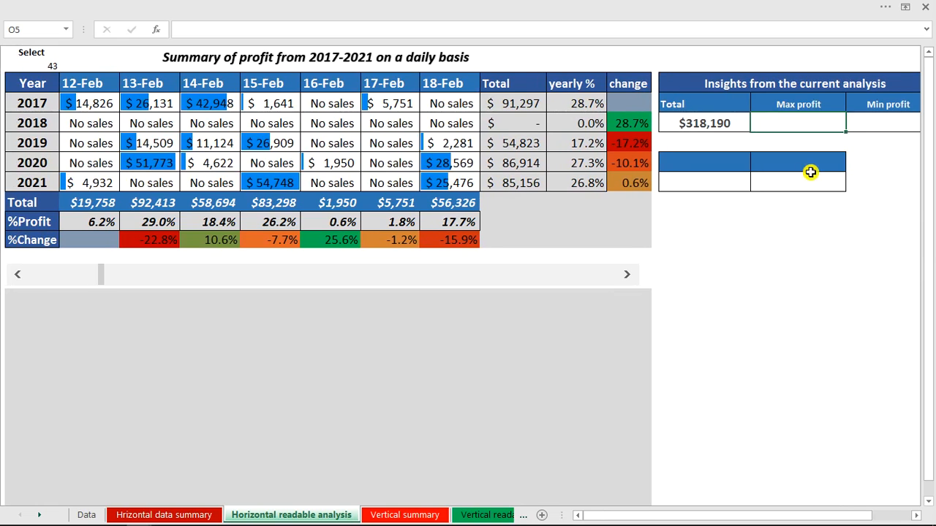
{"action": "left_click", "coordinate": [879, 126]}
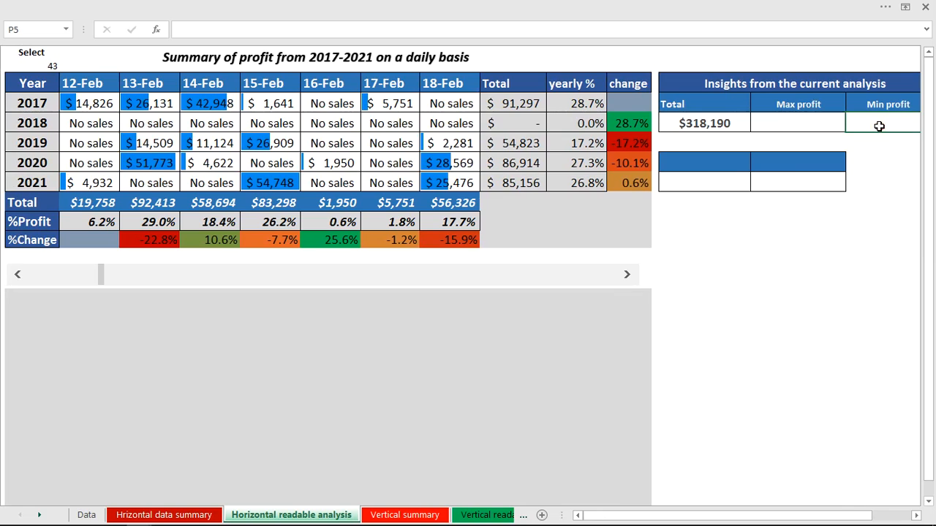
Step: Enter =MAX(C10:I10) in Max profit cell O5
{"action": "left_click", "coordinate": [829, 127]}
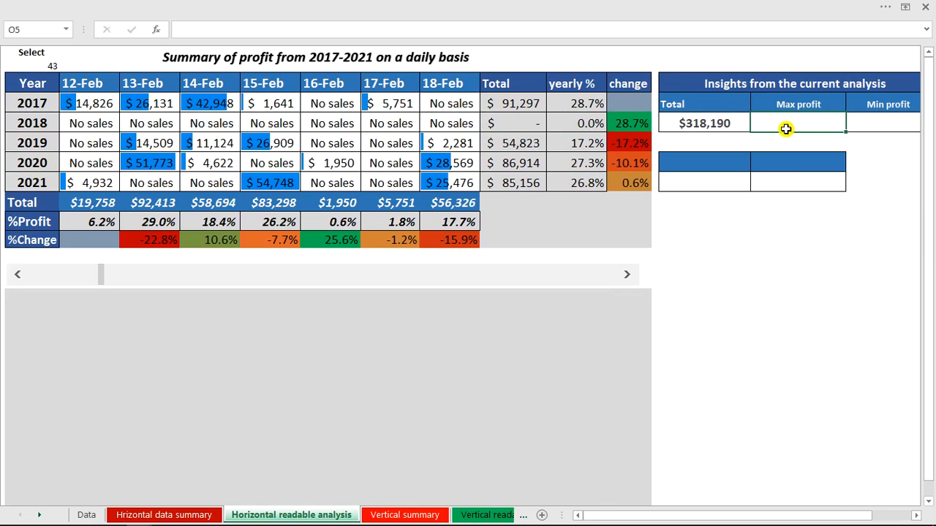
{"action": "type", "text": "=max"}
{"action": "key", "text": "Tab"}
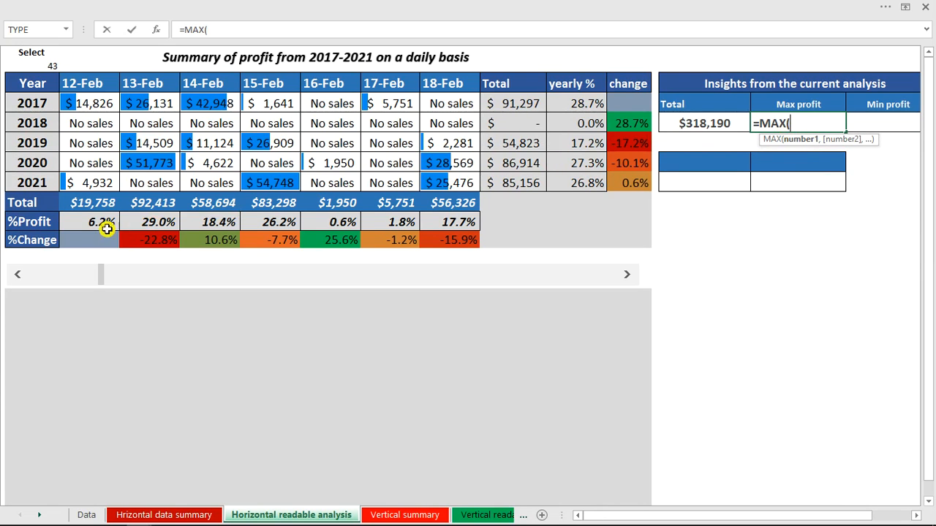
{"action": "left_click_drag", "start_coordinate": [96, 223], "coordinate": [456, 226]}
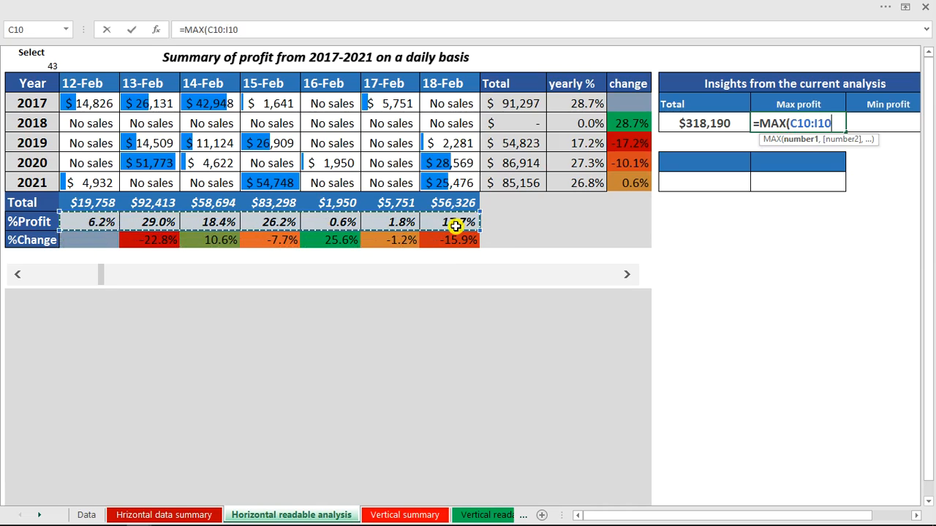
{"action": "key", "text": "Return"}
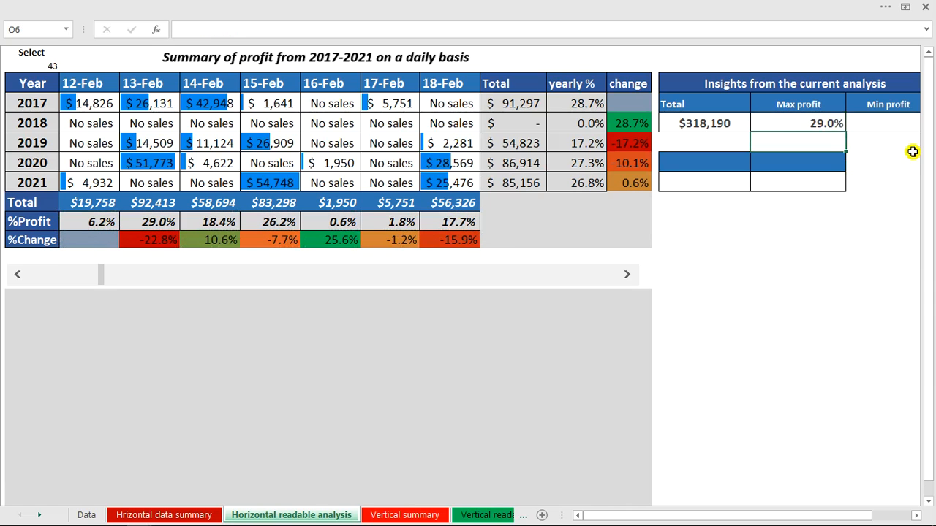
Step: Copy the formula text from Max profit cell O5 into Min profit cell P5 with its references unchanged
{"action": "left_click", "coordinate": [884, 122]}
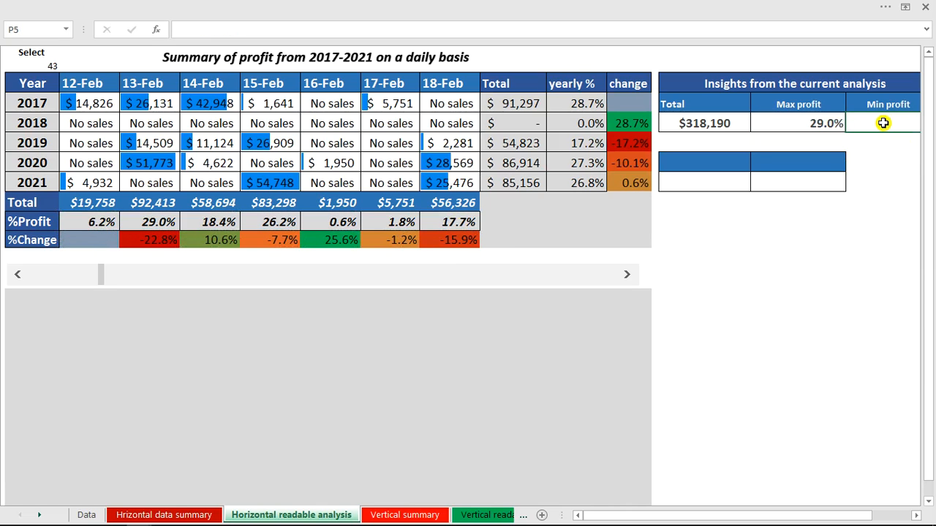
{"action": "left_click", "coordinate": [826, 124]}
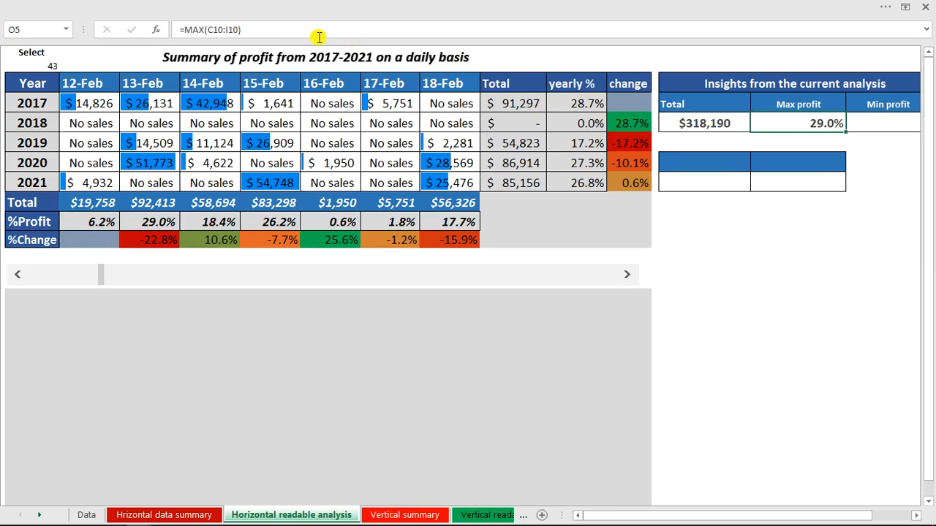
{"action": "left_click_drag", "start_coordinate": [272, 29], "coordinate": [175, 31]}
{"action": "key", "text": "ctrl+c"}
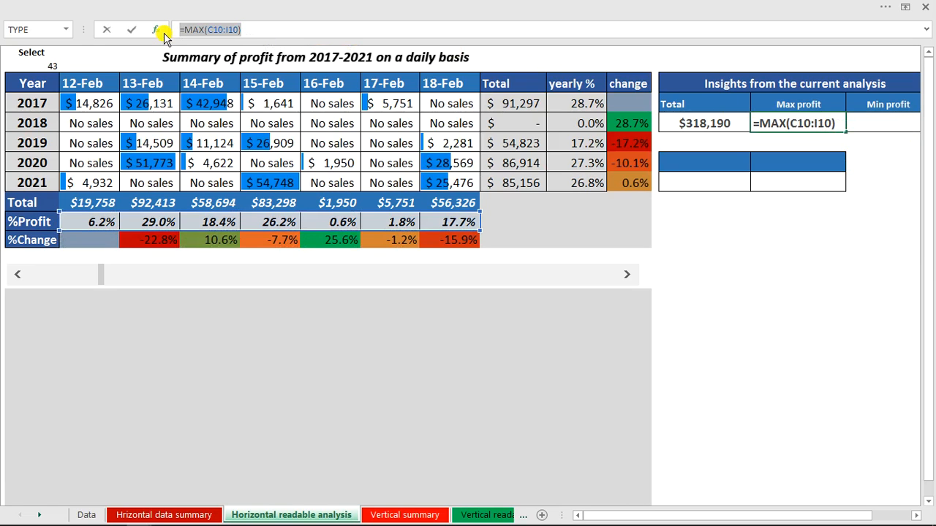
{"action": "key", "text": "Escape"}
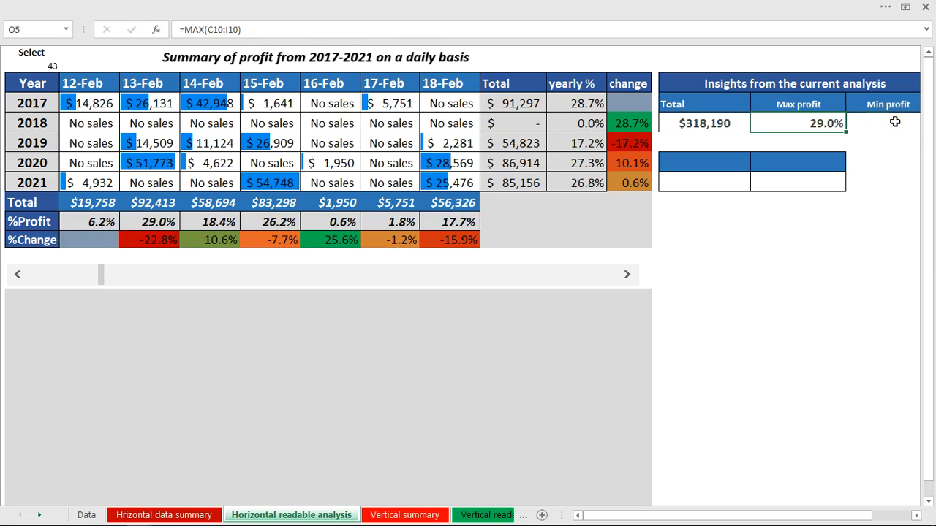
{"action": "left_click", "coordinate": [895, 122]}
{"action": "key", "text": "ctrl+v"}
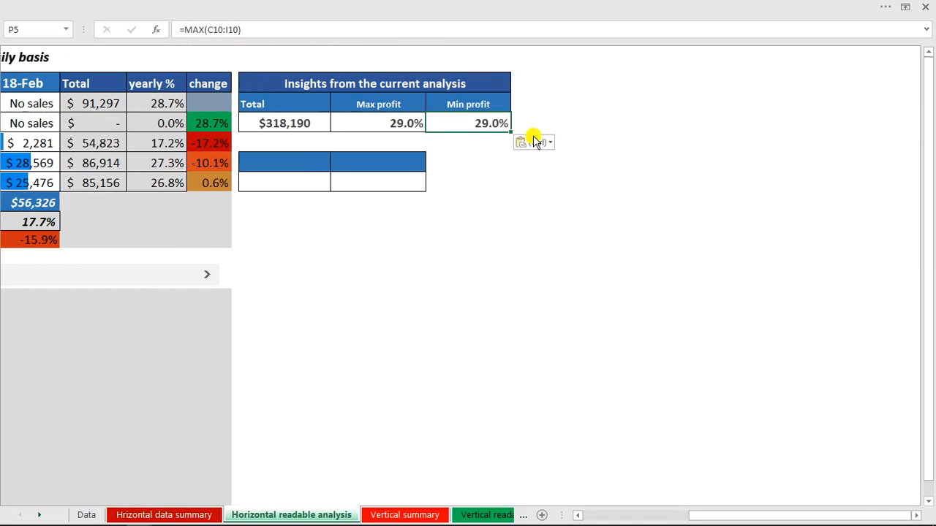
Step: Change the formula in Min profit cell P5 to =MIN(C10:I10)
{"action": "left_click", "coordinate": [201, 29]}
{"action": "left_click", "coordinate": [196, 29]}
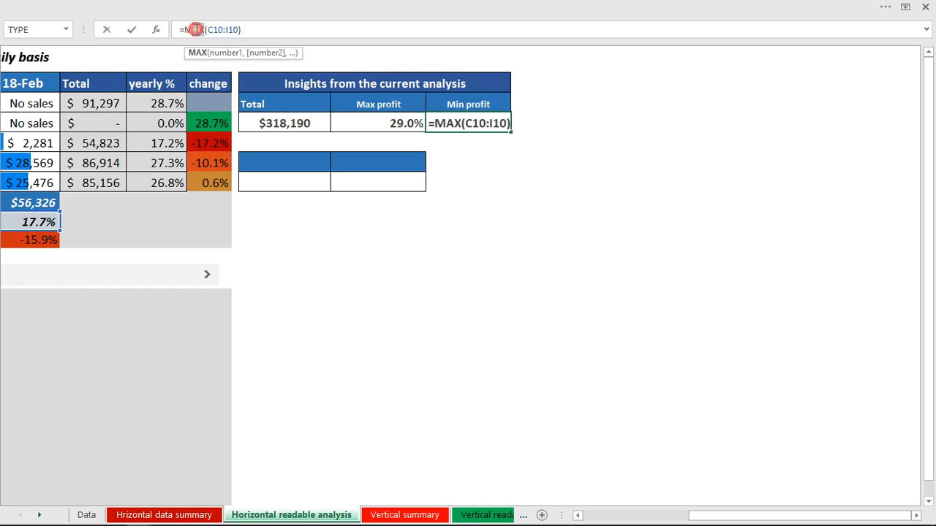
{"action": "key", "text": "BackSpace"}
{"action": "key", "text": "BackSpace"}
{"action": "type", "text": "IN"}
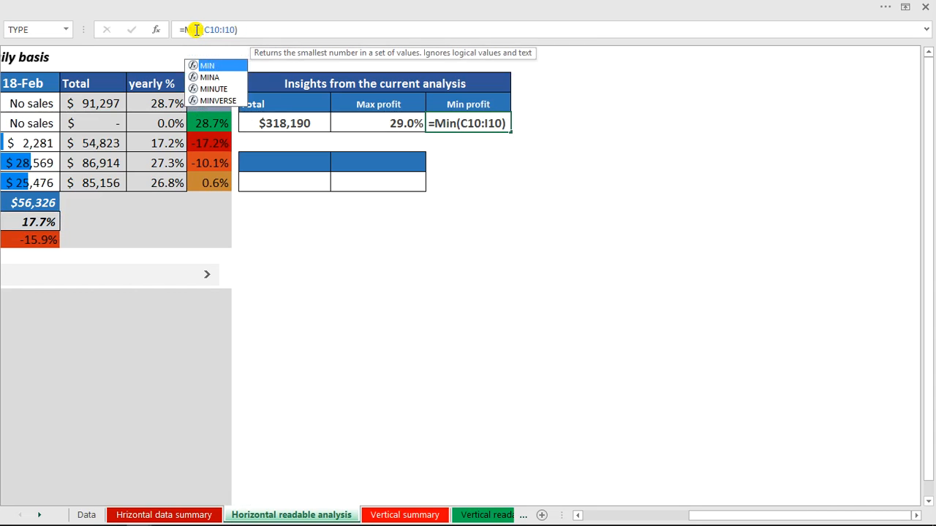
{"action": "key", "text": "Return"}
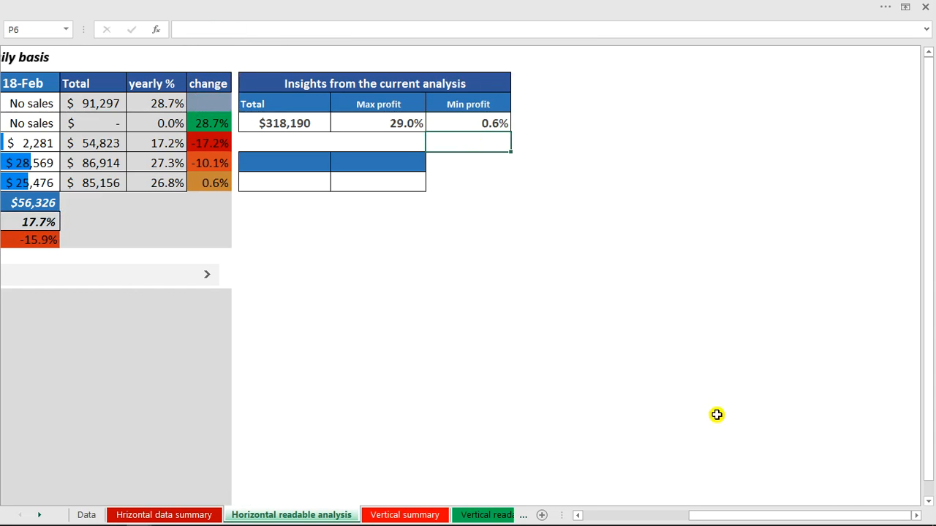
Step: Left-align the total, max profit and min profit values in N5:P5 of the insights table
{"action": "left_click_drag", "start_coordinate": [748, 516], "coordinate": [668, 518]}
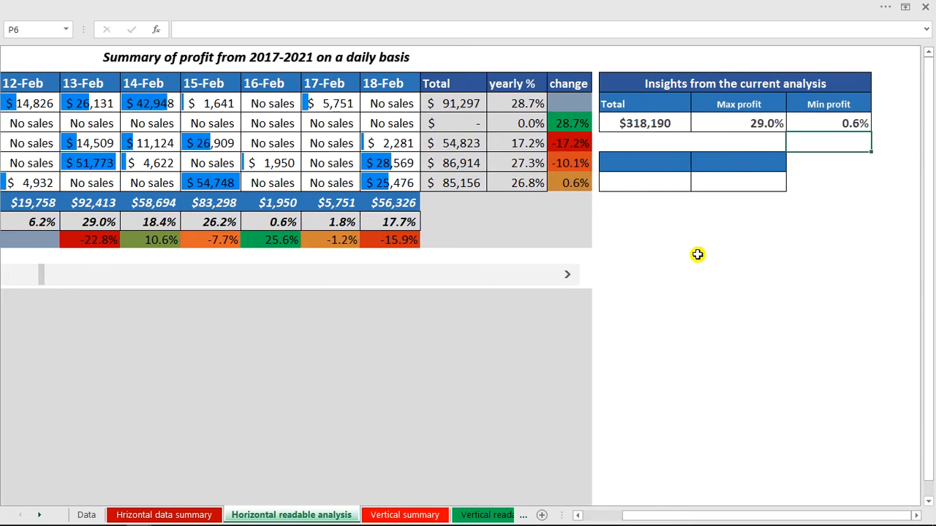
{"action": "left_click_drag", "start_coordinate": [648, 124], "coordinate": [834, 123]}
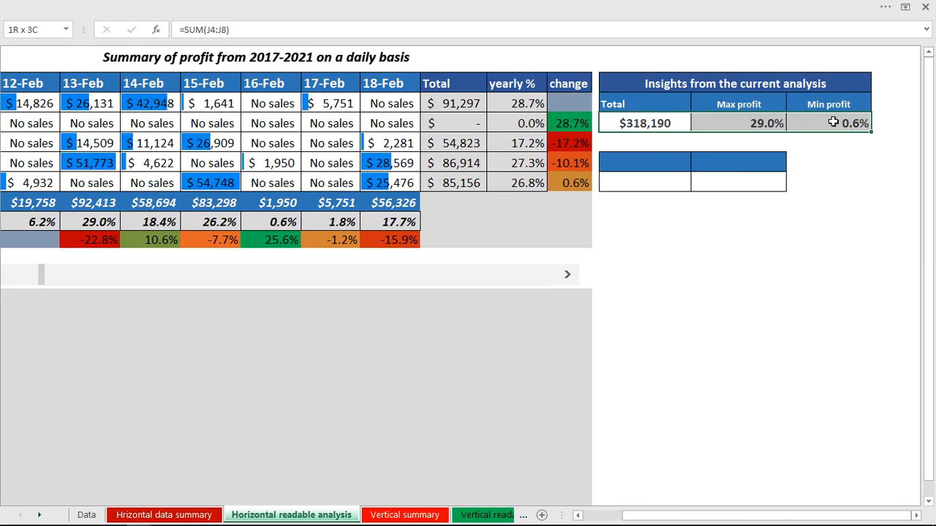
{"action": "left_click", "coordinate": [403, 5]}
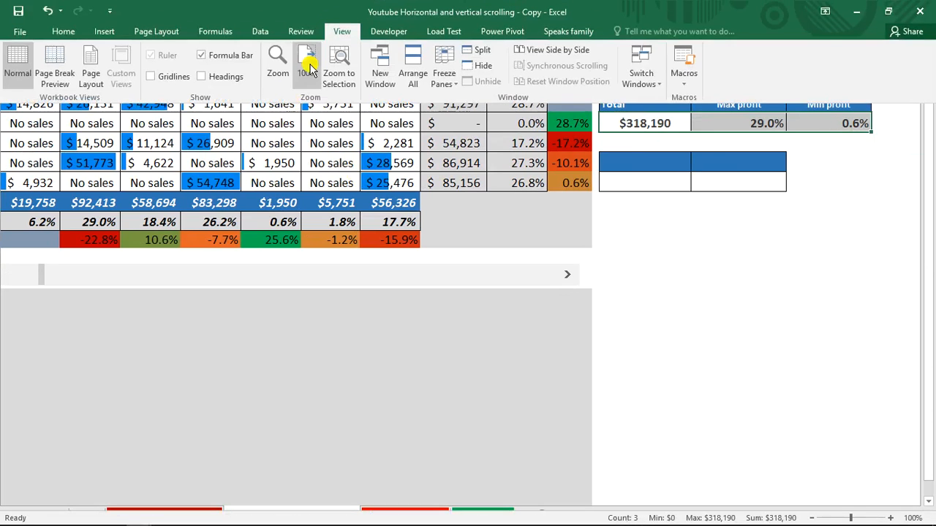
{"action": "left_click", "coordinate": [63, 31]}
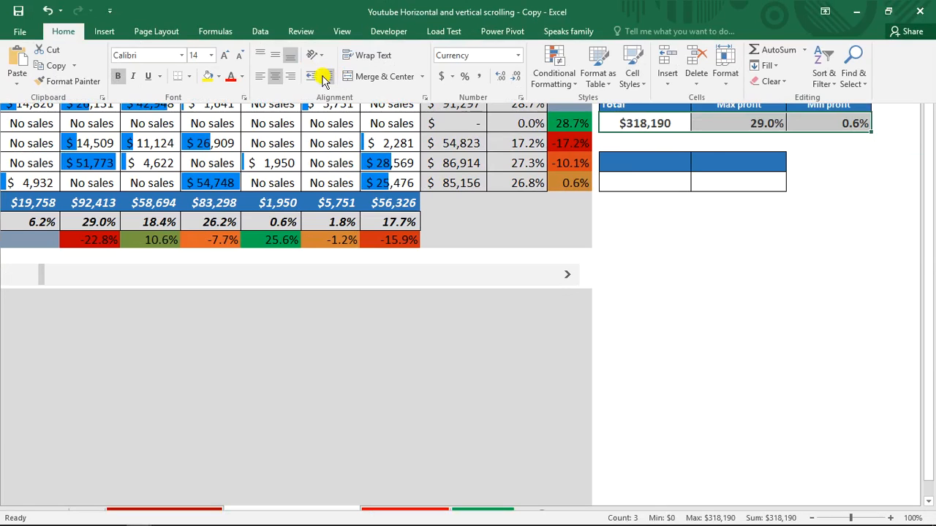
{"action": "left_click", "coordinate": [276, 77]}
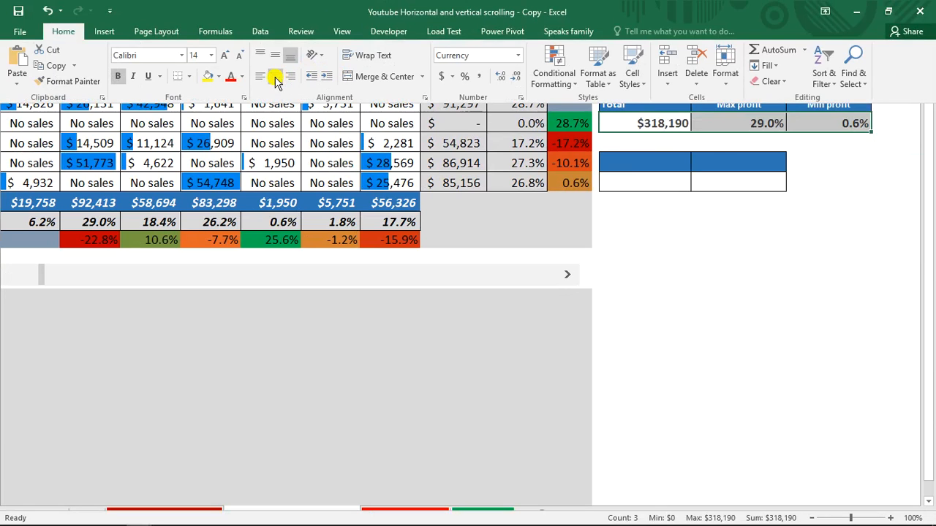
{"action": "left_click", "coordinate": [262, 77]}
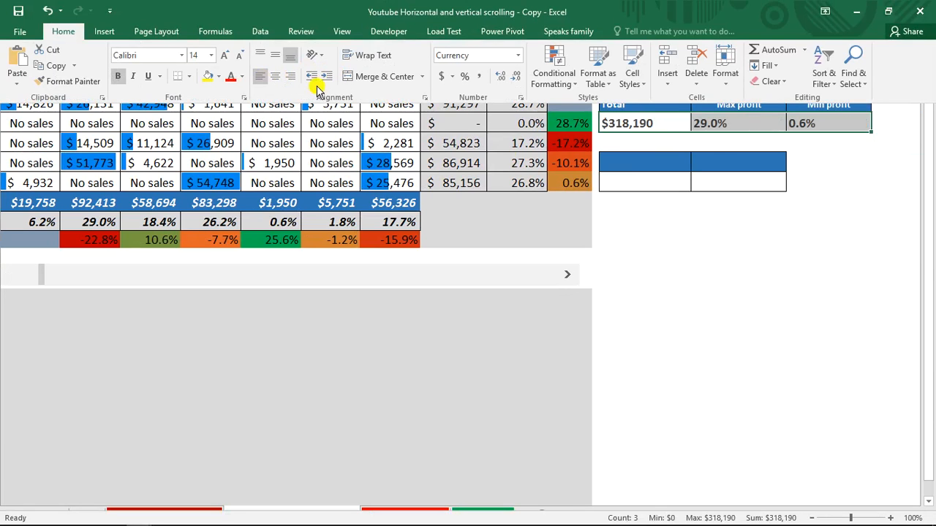
{"action": "key", "text": "ctrl+shift+F1"}
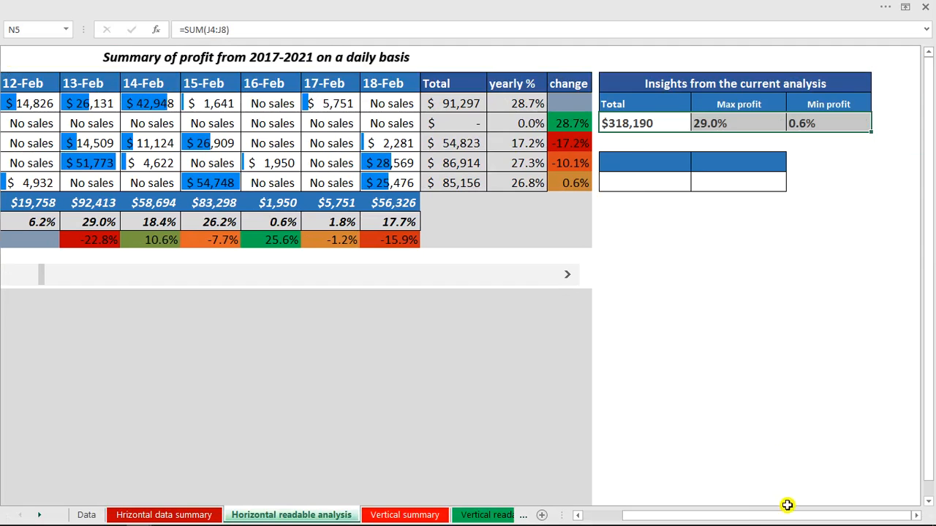
Step: Start an INDEX formula in empty cell O10 with the date headers C3:I3 as its array
{"action": "left_click_drag", "start_coordinate": [788, 516], "coordinate": [742, 518]}
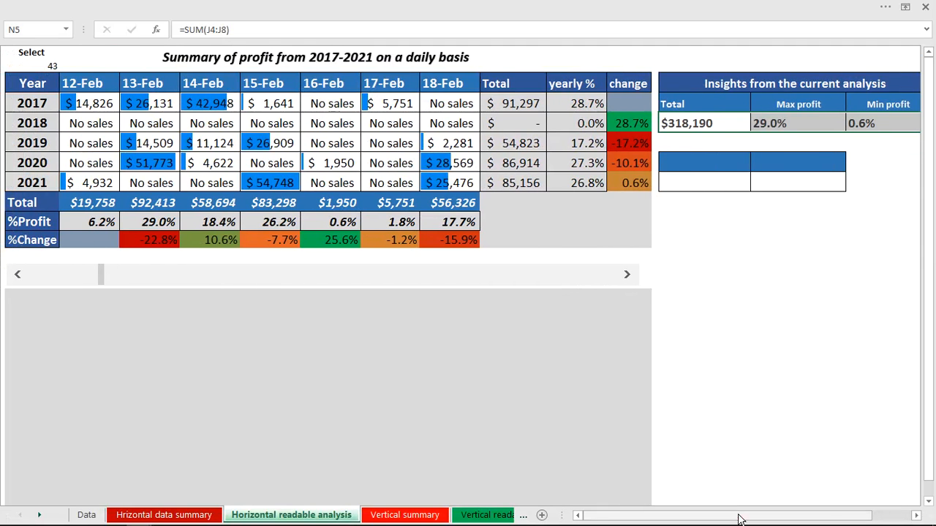
{"action": "left_click", "coordinate": [878, 238]}
{"action": "left_click", "coordinate": [762, 218]}
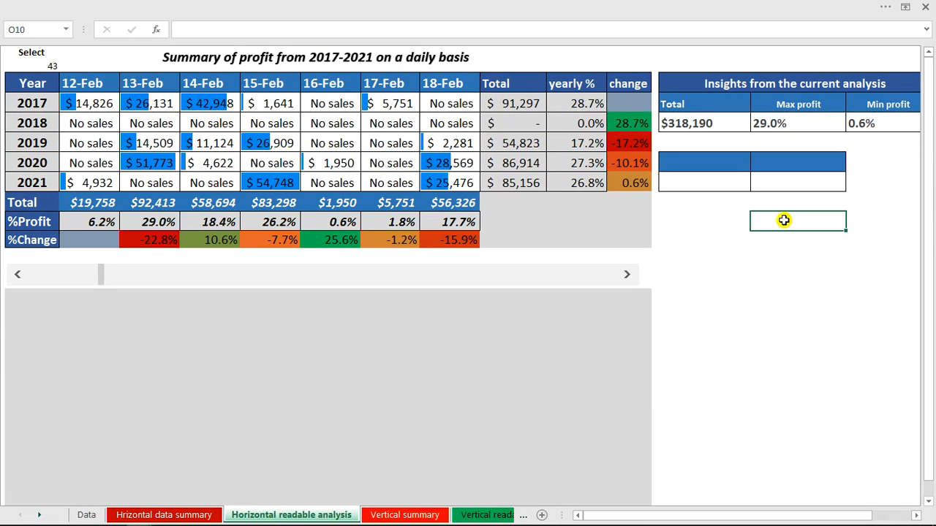
{"action": "type", "text": "=ind"}
{"action": "key", "text": "Tab"}
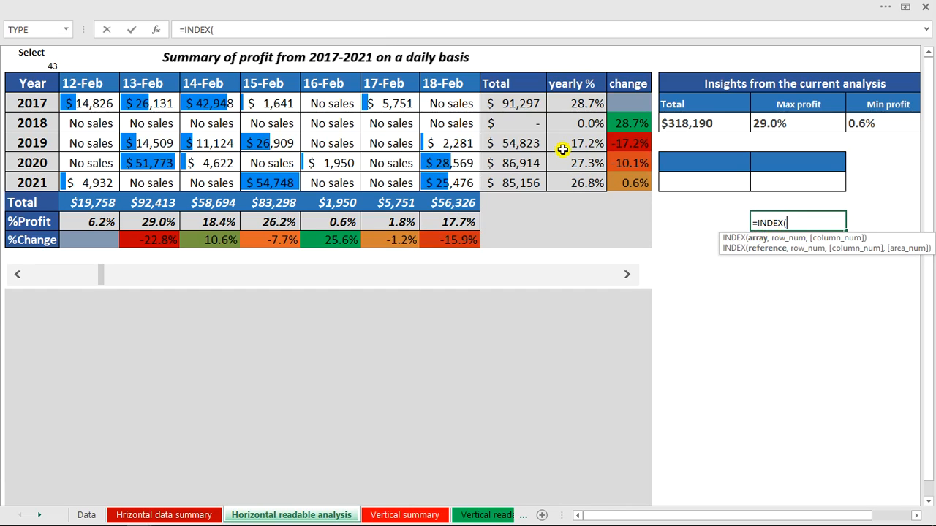
{"action": "left_click_drag", "start_coordinate": [87, 82], "coordinate": [448, 83]}
{"action": "type", "text": ","}
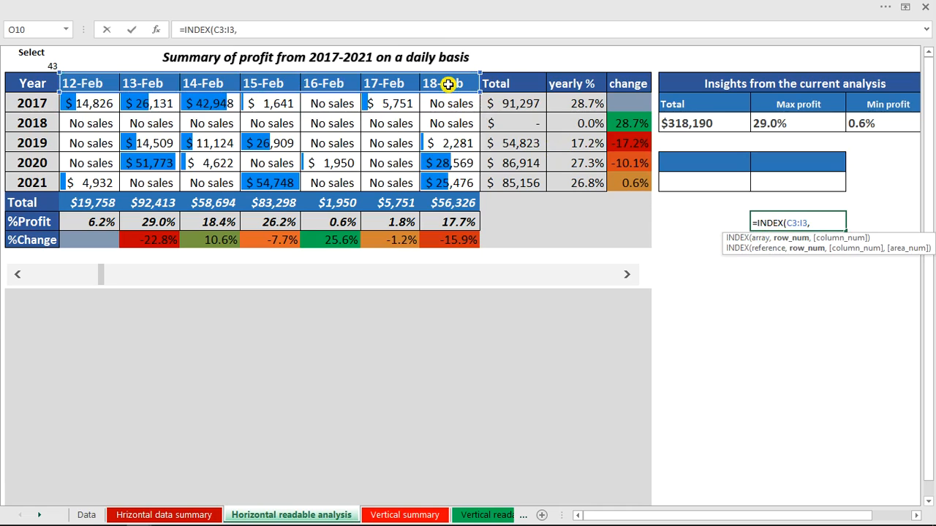
Step: Complete O10 as =INDEX(C3:I3,MATCH(O5,C10:I10,0)) to look up the date of the max profit
{"action": "type", "text": "ma"}
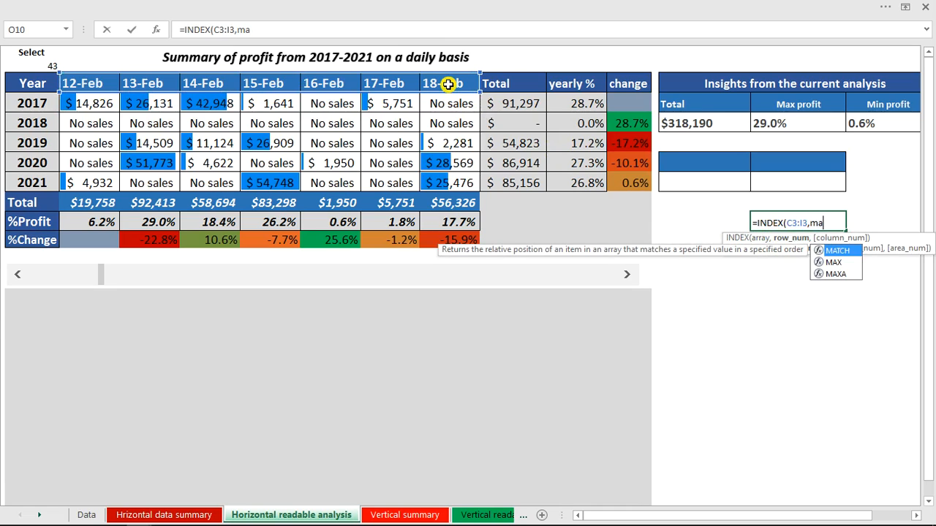
{"action": "key", "text": "Tab"}
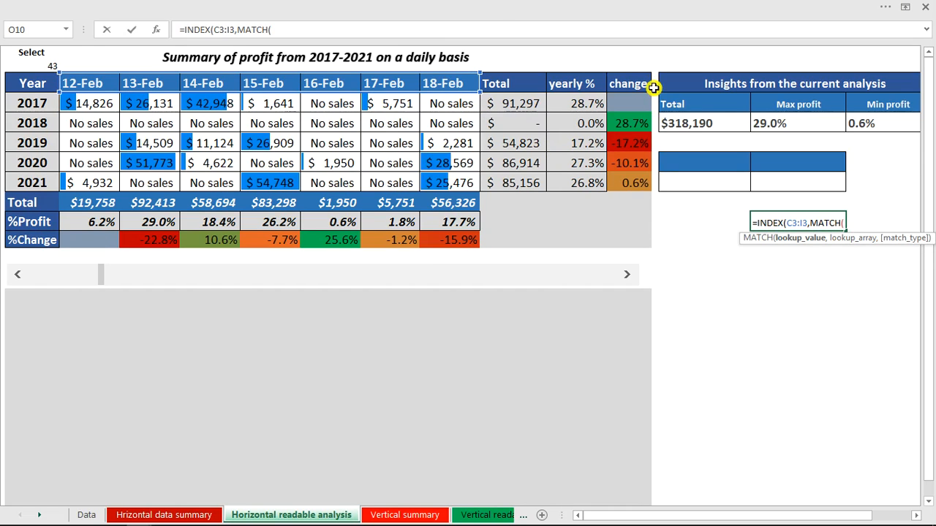
{"action": "left_click", "coordinate": [783, 124]}
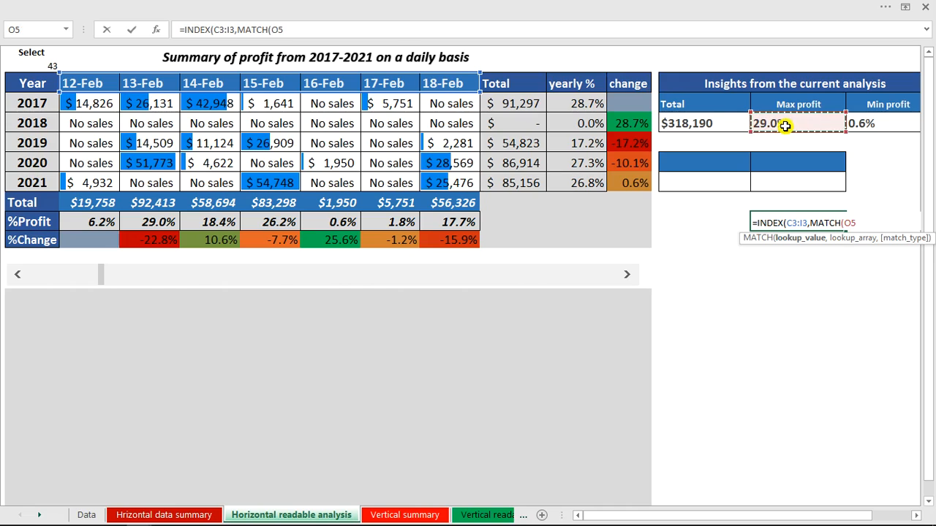
{"action": "type", "text": ","}
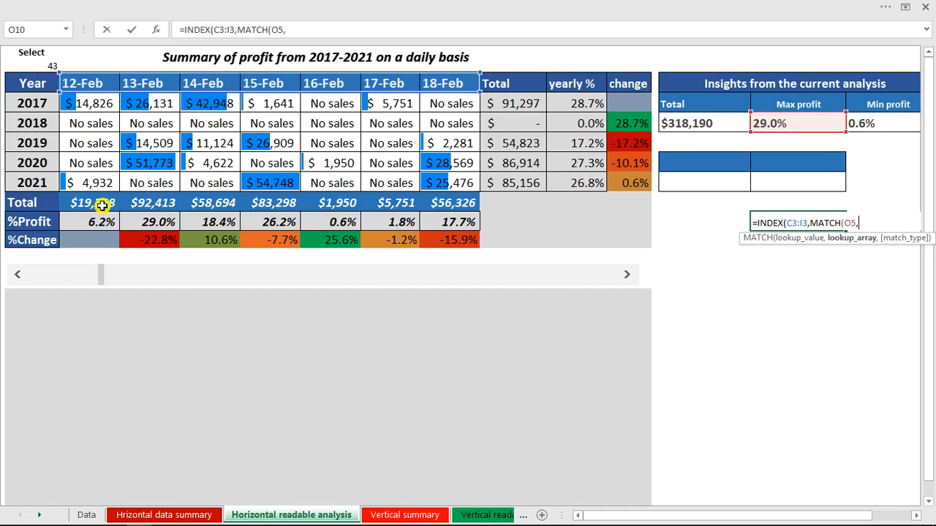
{"action": "left_click_drag", "start_coordinate": [77, 216], "coordinate": [455, 223]}
{"action": "type", "text": ","}
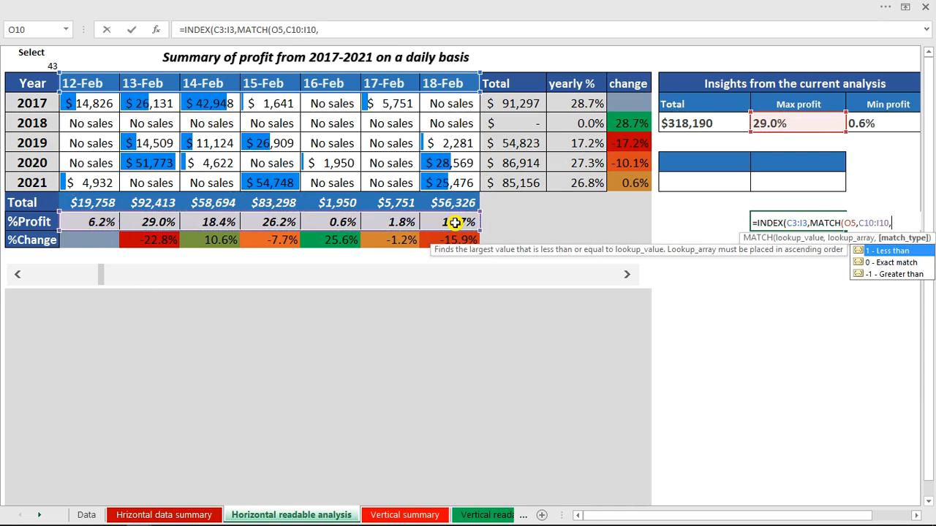
{"action": "type", "text": "0))"}
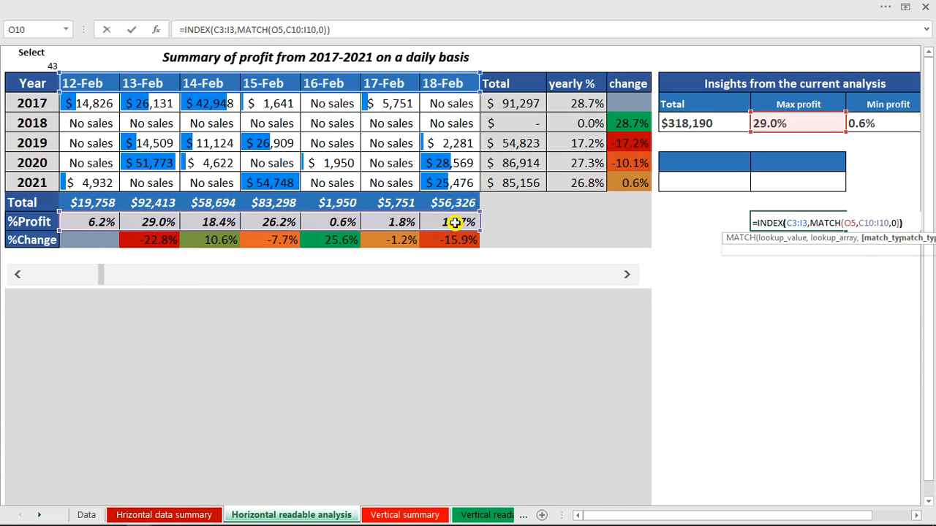
{"action": "key", "text": "Return"}
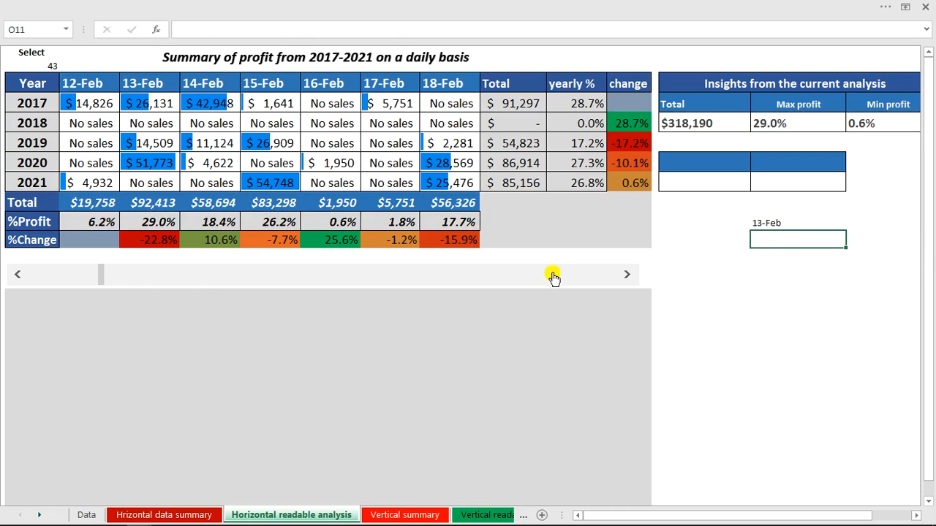
Step: Copy the INDEX/MATCH formula text from cell O10 without its equals sign, leaving the cell unchanged
{"action": "left_click", "coordinate": [779, 221]}
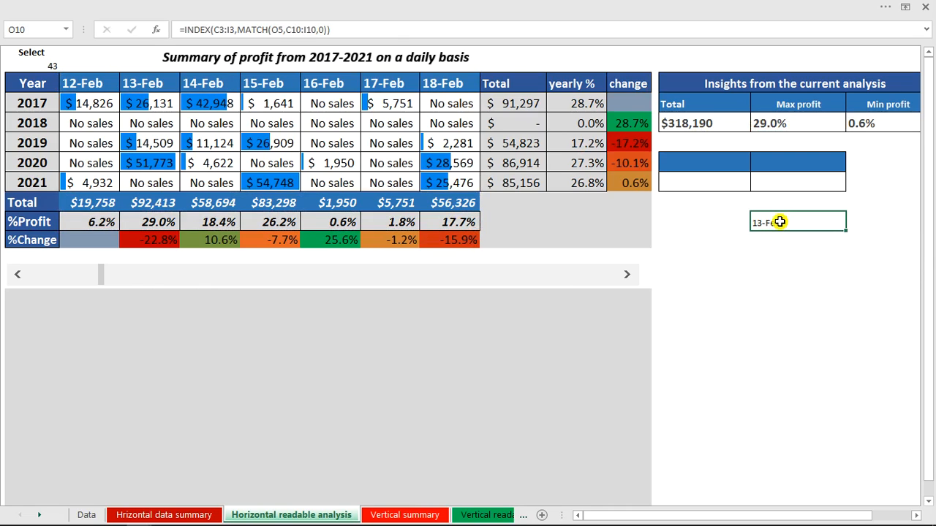
{"action": "left_click_drag", "start_coordinate": [339, 31], "coordinate": [180, 30]}
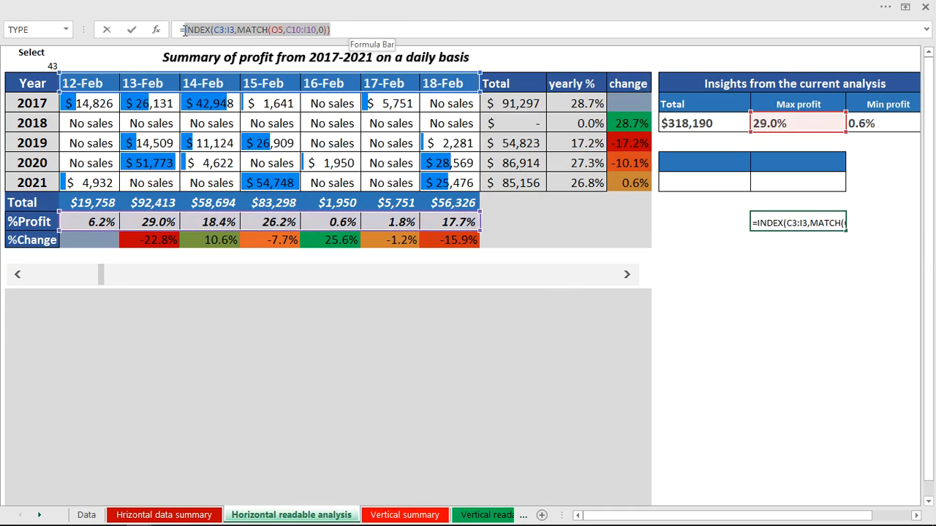
{"action": "key", "text": "ctrl+c"}
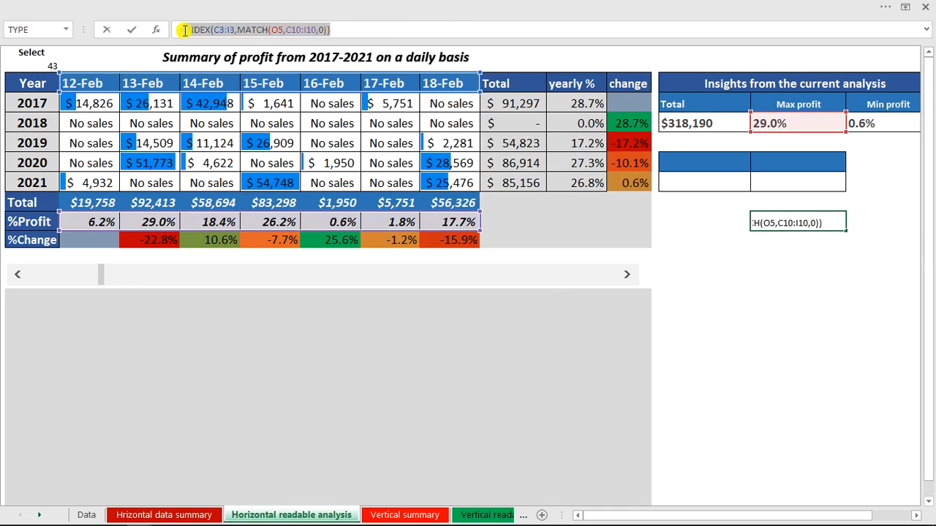
{"action": "key", "text": "Escape"}
Step: Change the Max profit heading in O4 to ="Max profit "&INDEX(C3:I3,MATCH(O5,C10:I10,0))
{"action": "left_click", "coordinate": [784, 104]}
{"action": "double_click", "coordinate": [784, 104]}
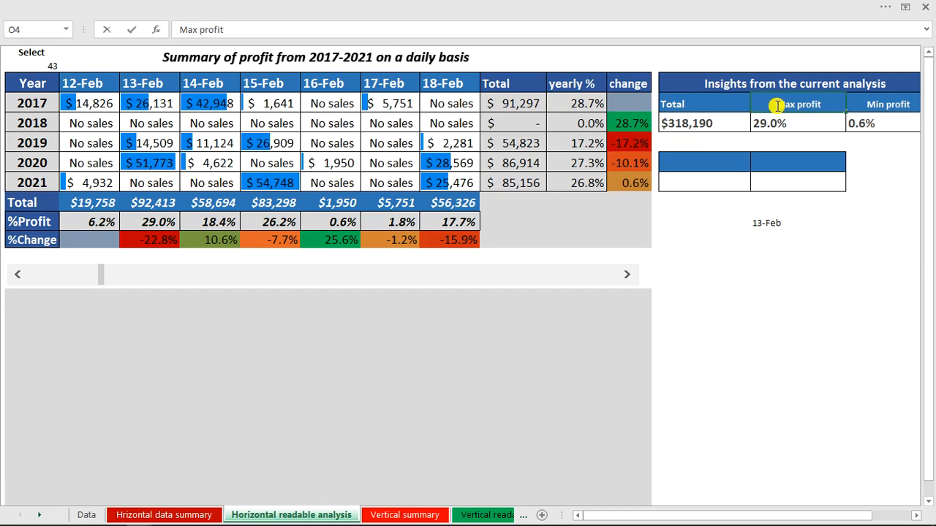
{"action": "type", "text": "\""}
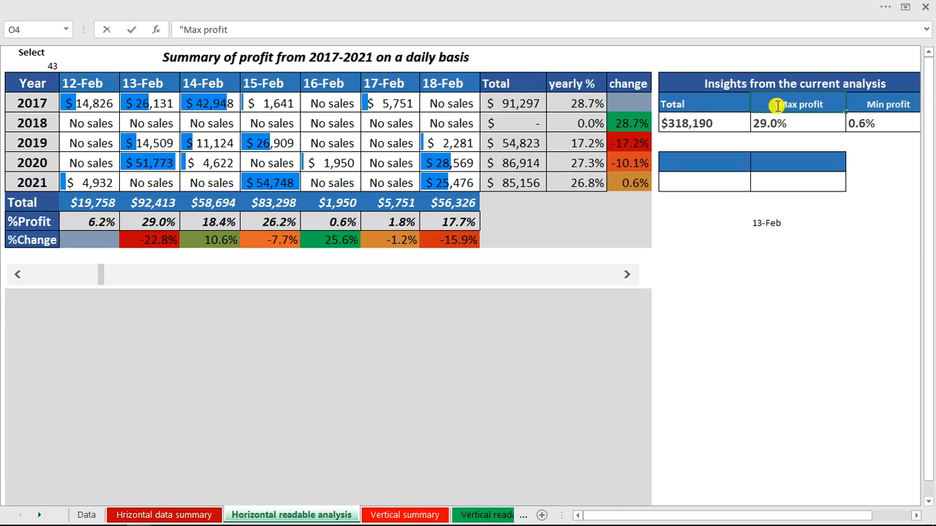
{"action": "key", "text": "Left"}
{"action": "type", "text": "="}
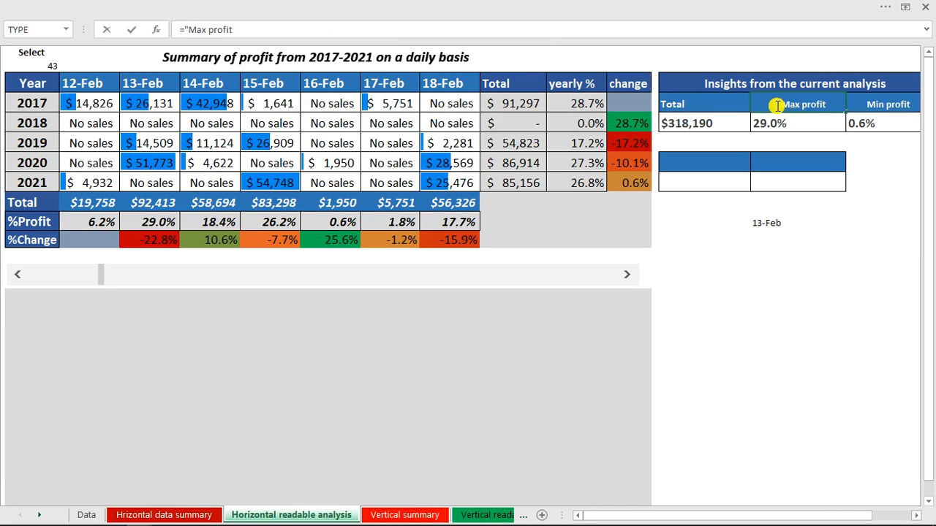
{"action": "type", "text": "\""}
{"action": "key", "text": "BackSpace"}
{"action": "type", "text": "\"&"}
{"action": "key", "text": "ctrl+v"}
{"action": "key", "text": "Return"}
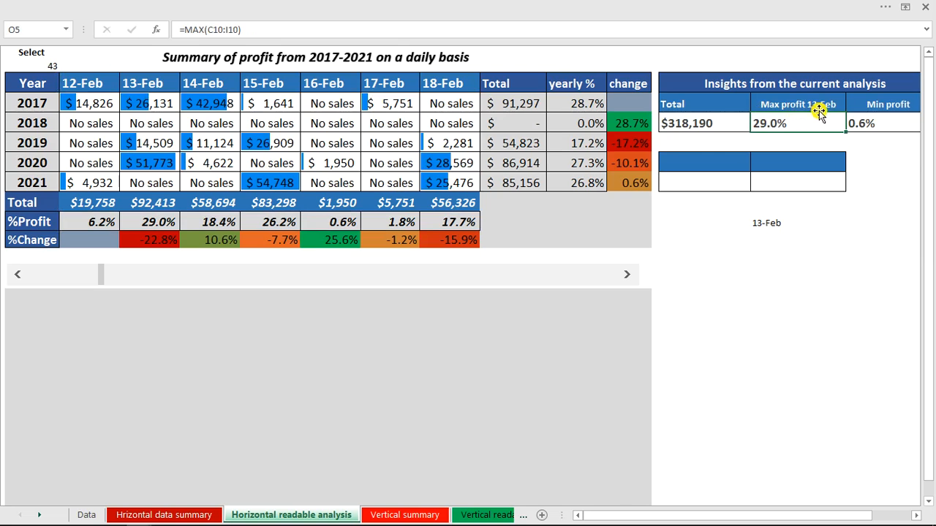
Step: Advance the report's date scroll bar five days to test the dynamic Max profit heading
{"action": "left_click", "coordinate": [629, 276]}
{"action": "left_click", "coordinate": [629, 278]}
{"action": "left_click", "coordinate": [629, 278]}
{"action": "left_click", "coordinate": [629, 280]}
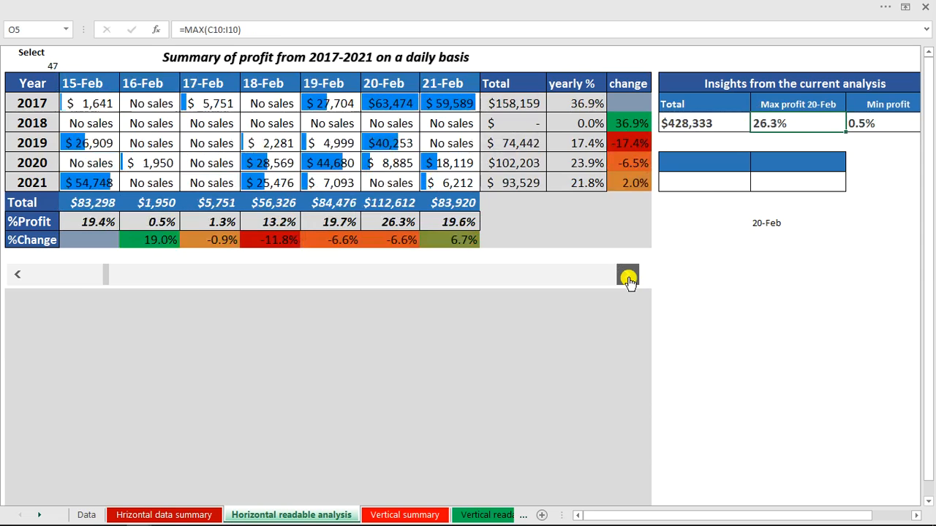
{"action": "left_click", "coordinate": [629, 278]}
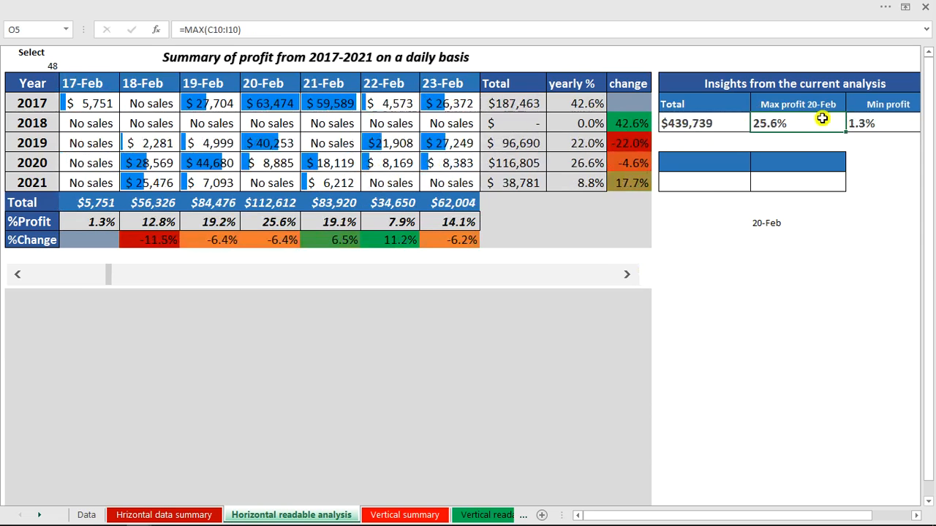
Step: Check the Max profit heading and value formulas, and advance the report's dates further to test both max and min headings
{"action": "left_click", "coordinate": [779, 229]}
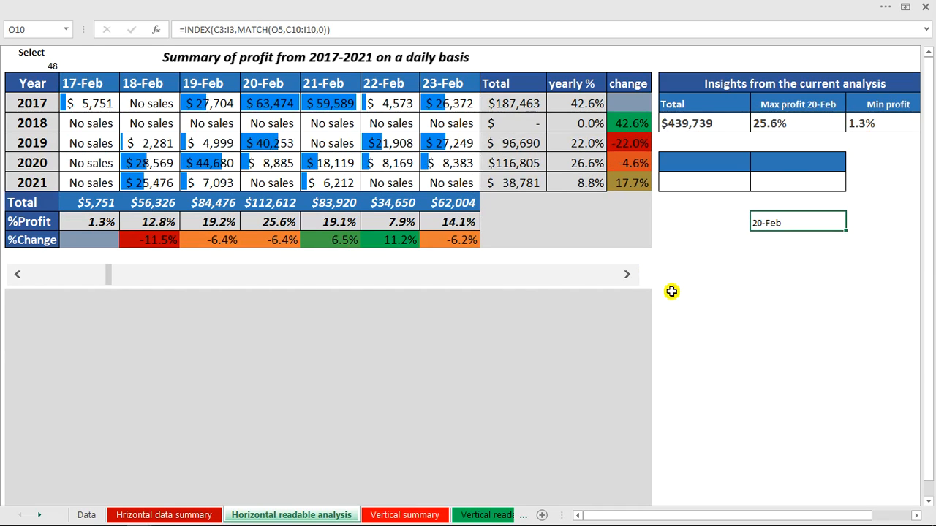
{"action": "left_click", "coordinate": [764, 311]}
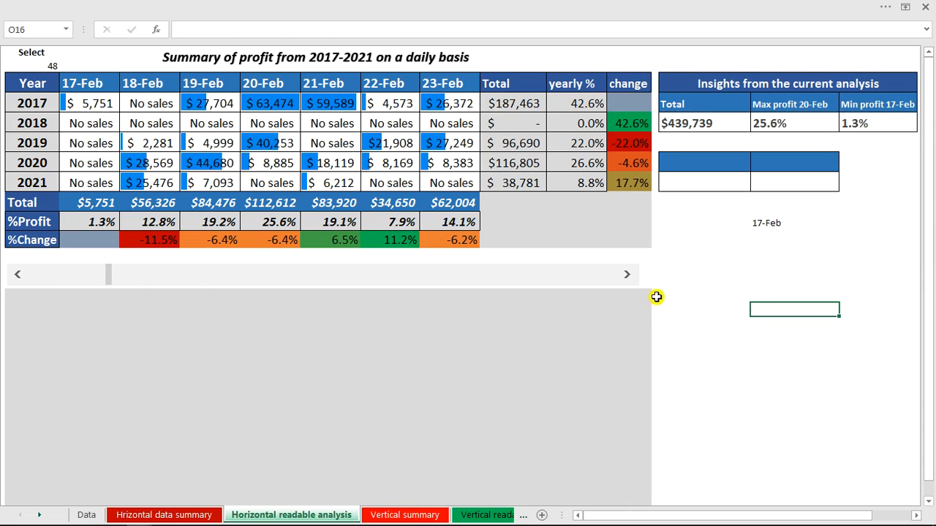
{"action": "left_click", "coordinate": [627, 275]}
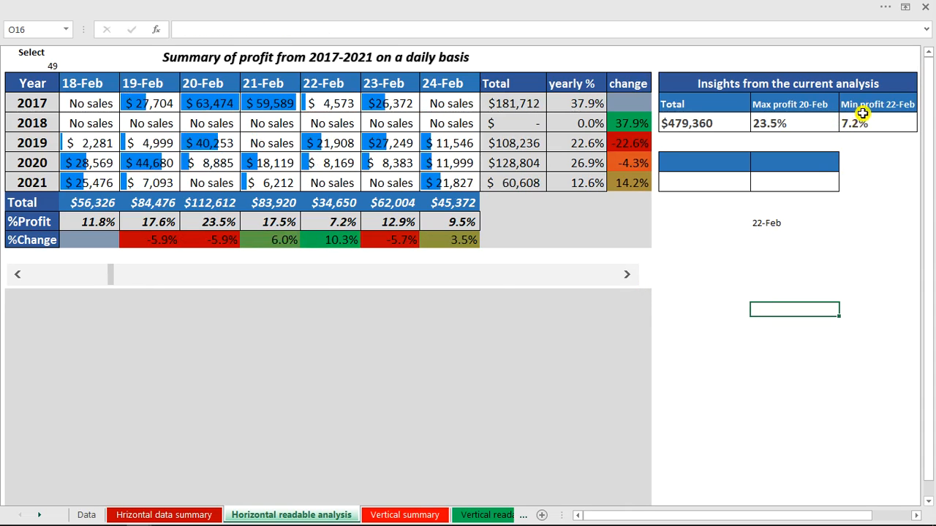
{"action": "left_click", "coordinate": [779, 106]}
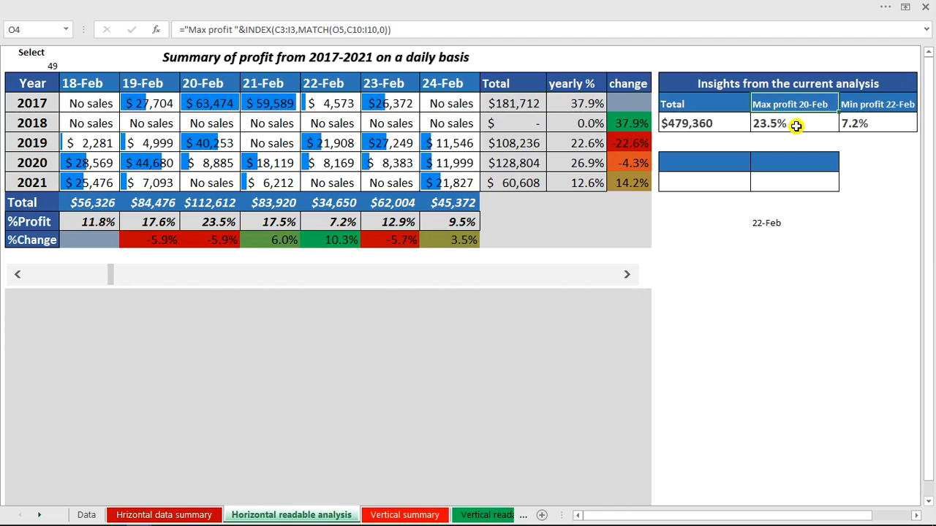
{"action": "left_click", "coordinate": [795, 126]}
{"action": "left_click", "coordinate": [627, 274]}
{"action": "left_click", "coordinate": [628, 276]}
{"action": "left_click", "coordinate": [628, 276]}
{"action": "left_click", "coordinate": [629, 278]}
{"action": "left_click", "coordinate": [629, 278]}
{"action": "left_click", "coordinate": [629, 278]}
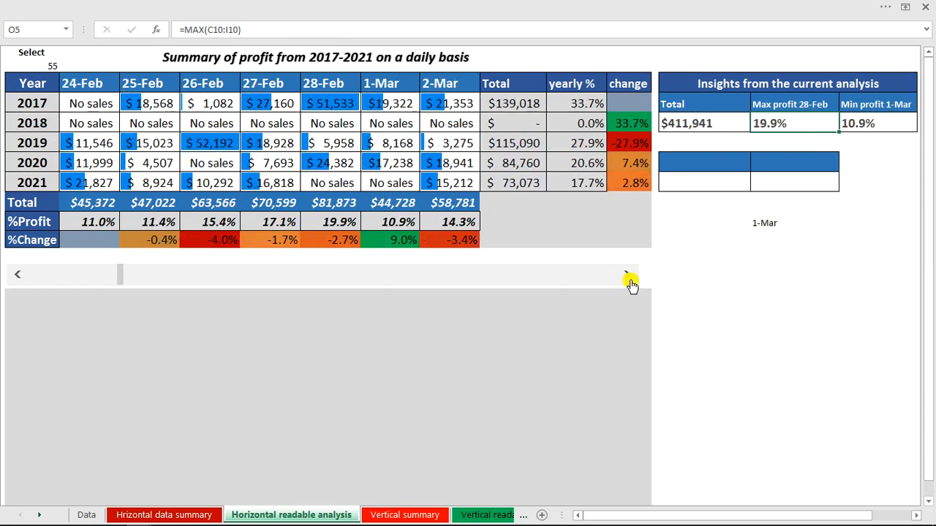
Step: Examine the yearly percentage formulas in N8 and O8 of the second insights table without changing them
{"action": "left_click", "coordinate": [730, 168]}
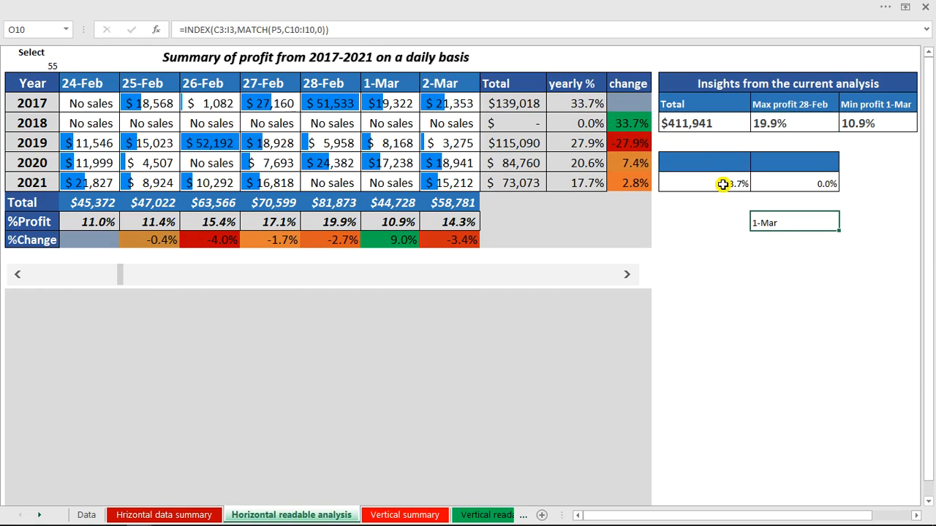
{"action": "left_click", "coordinate": [722, 185]}
{"action": "left_click", "coordinate": [793, 183]}
{"action": "left_click", "coordinate": [727, 182]}
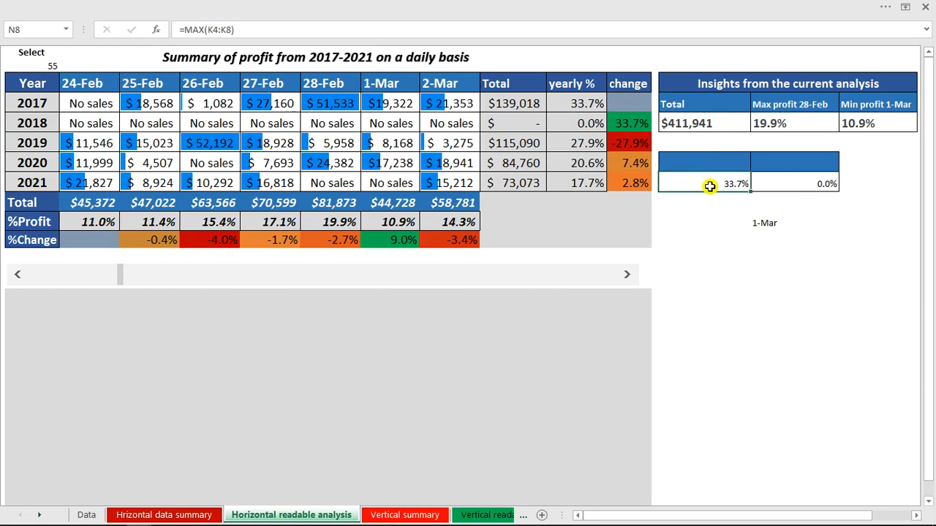
{"action": "double_click", "coordinate": [709, 186]}
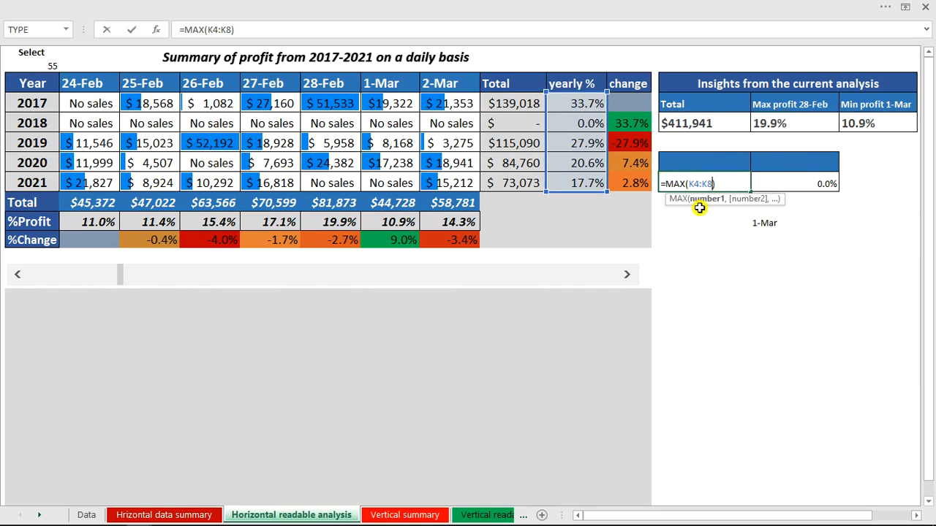
{"action": "key", "text": "Escape"}
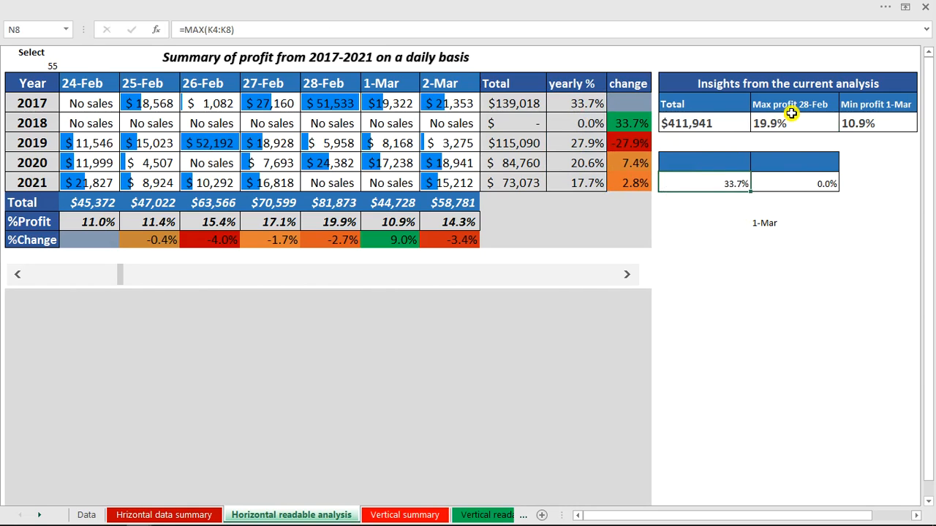
Step: Begin a new INDEX formula in cell O10, replacing its existing lookup
{"action": "left_click", "coordinate": [761, 224]}
{"action": "type", "text": "=ind"}
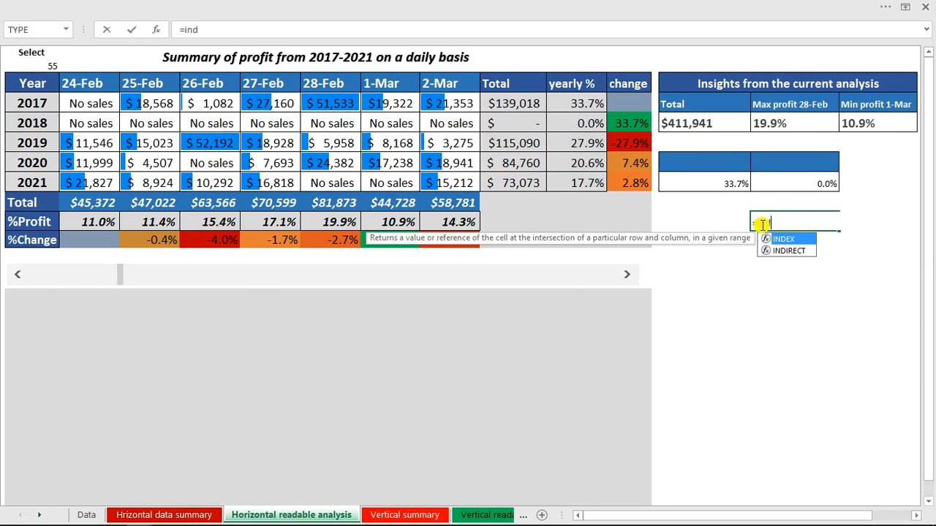
Step: Complete the year lookup in cell O10 as =INDEX(B4:B8,MATCH(N8,K4:K8,0)), using an exact match
{"action": "key", "text": "Tab"}
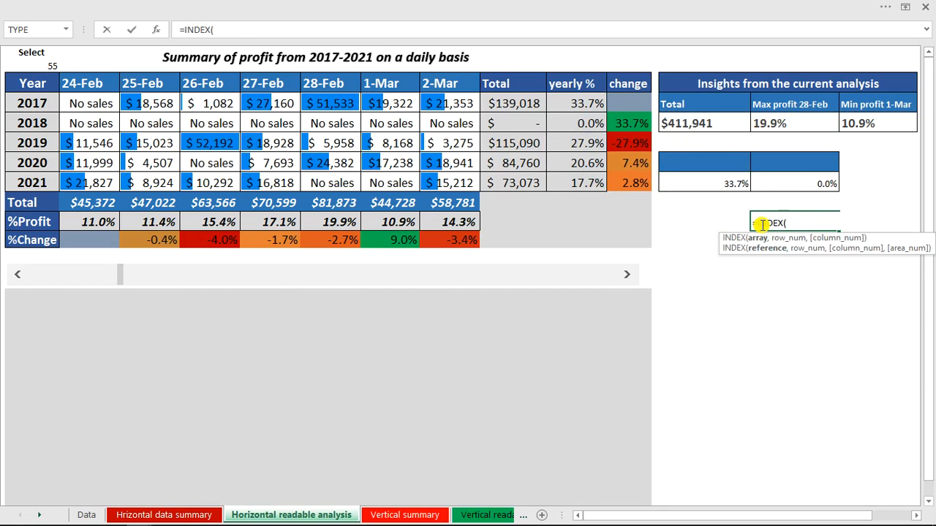
{"action": "left_click_drag", "start_coordinate": [47, 104], "coordinate": [47, 181]}
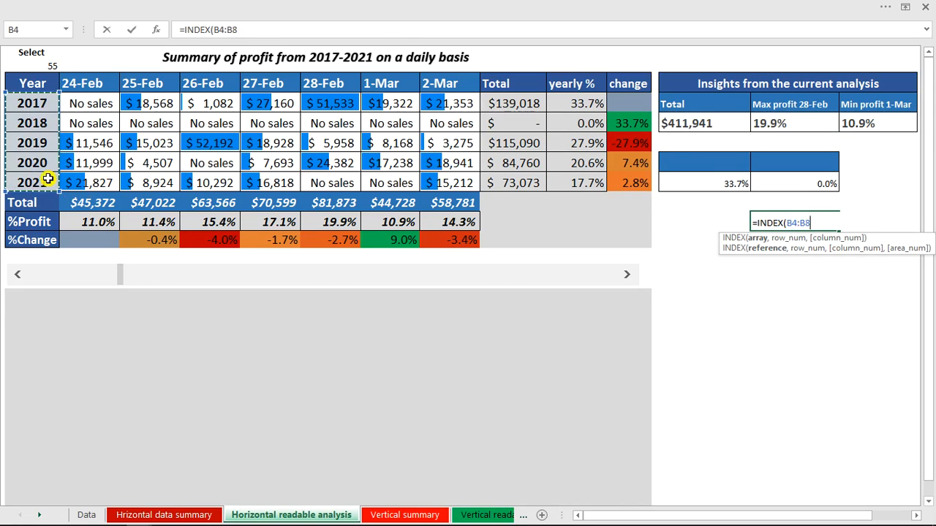
{"action": "type", "text": ",mat"}
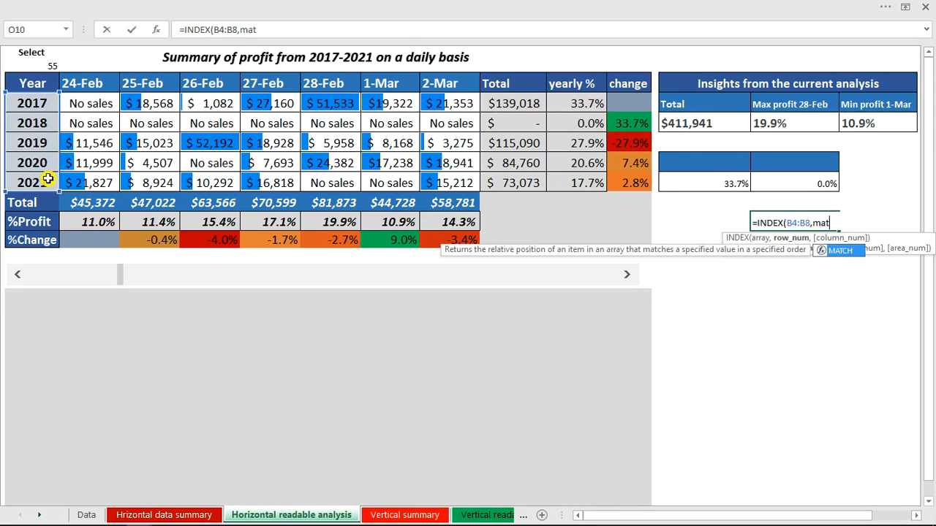
{"action": "key", "text": "Tab"}
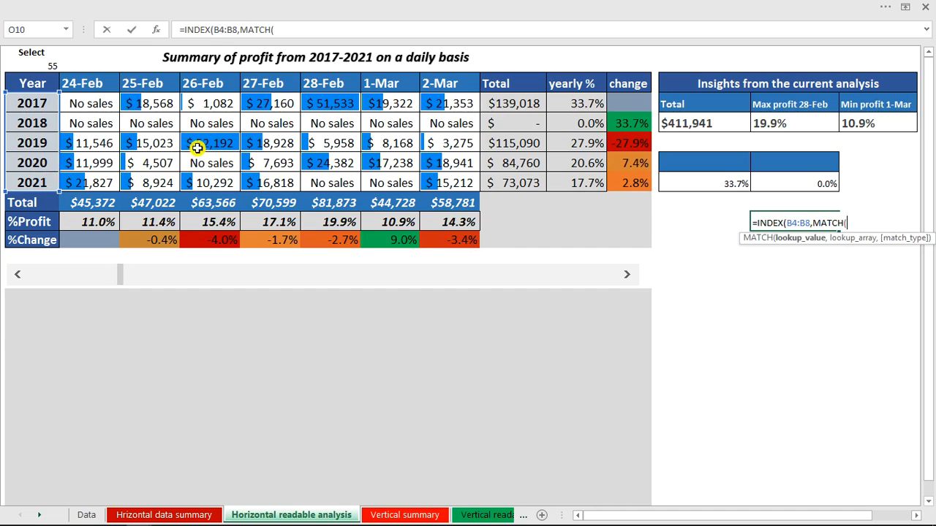
{"action": "left_click", "coordinate": [737, 187]}
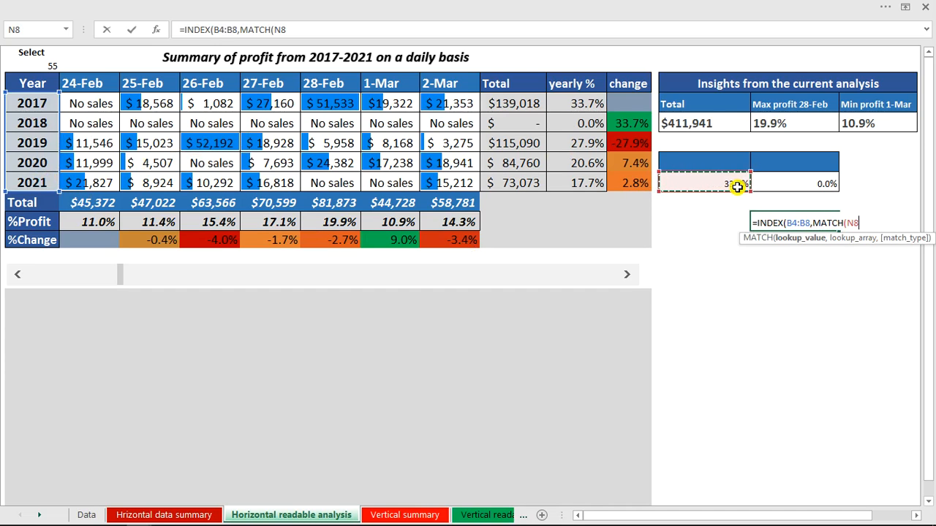
{"action": "type", "text": ","}
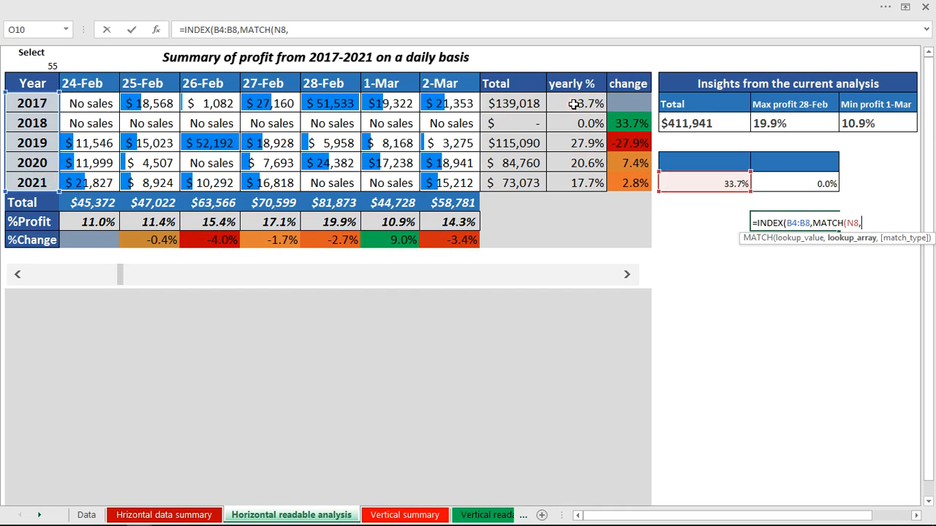
{"action": "left_click_drag", "start_coordinate": [574, 104], "coordinate": [574, 183]}
{"action": "type", "text": ","}
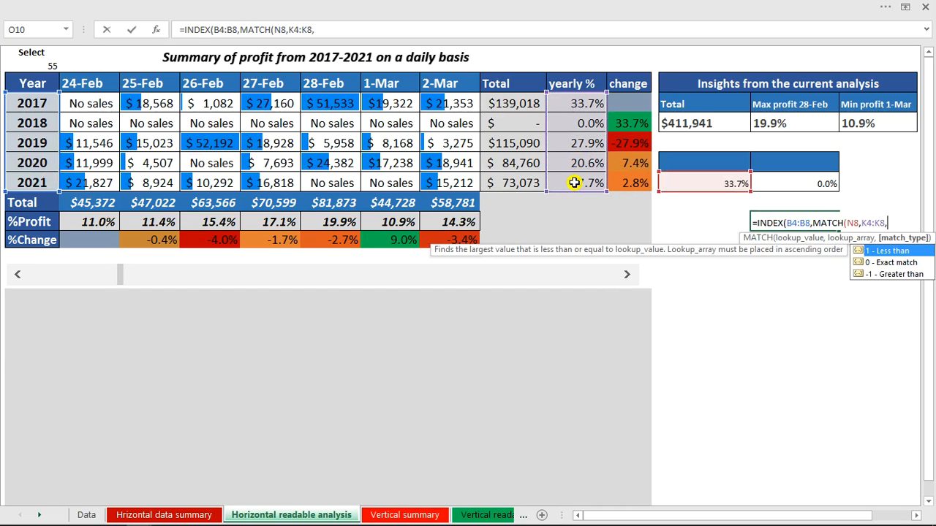
{"action": "type", "text": "0))"}
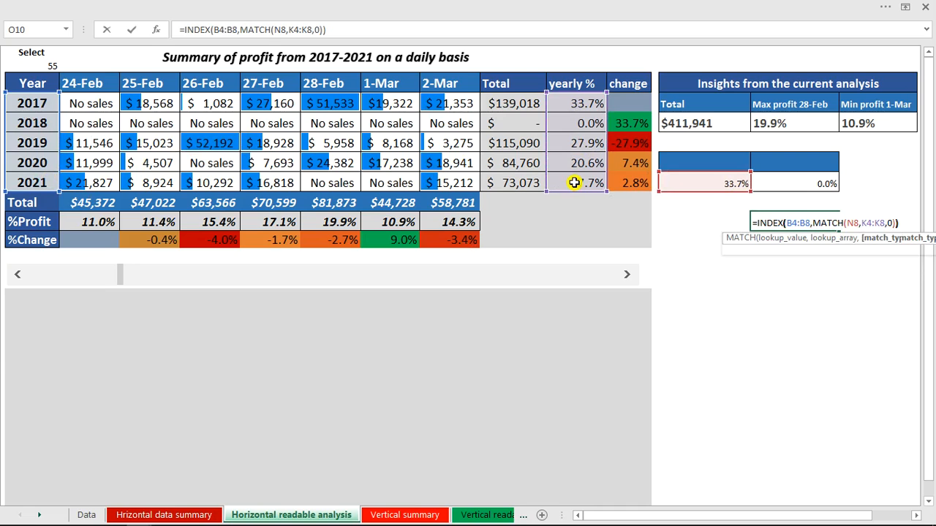
{"action": "key", "text": "Return"}
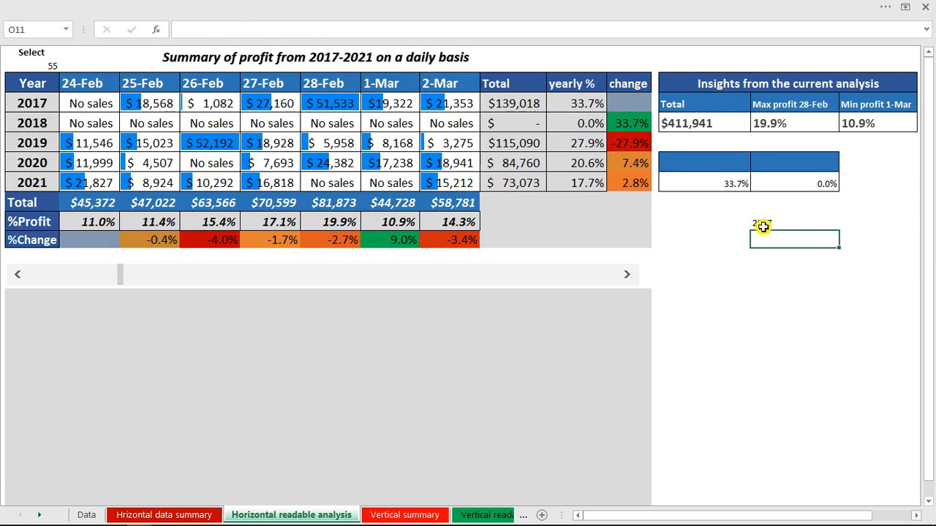
Step: Check the year returned in O10 against the 2017 value in the yearly % column
{"action": "left_click", "coordinate": [760, 223]}
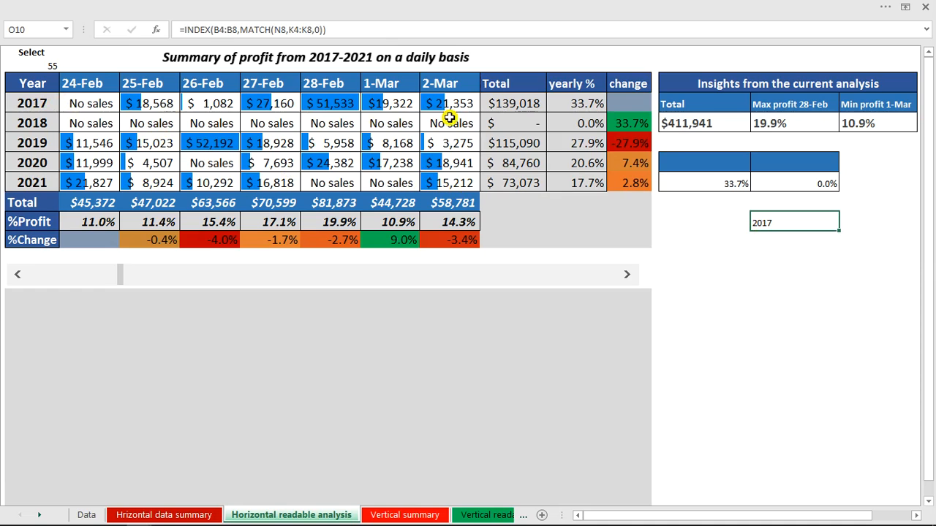
{"action": "left_click", "coordinate": [587, 101]}
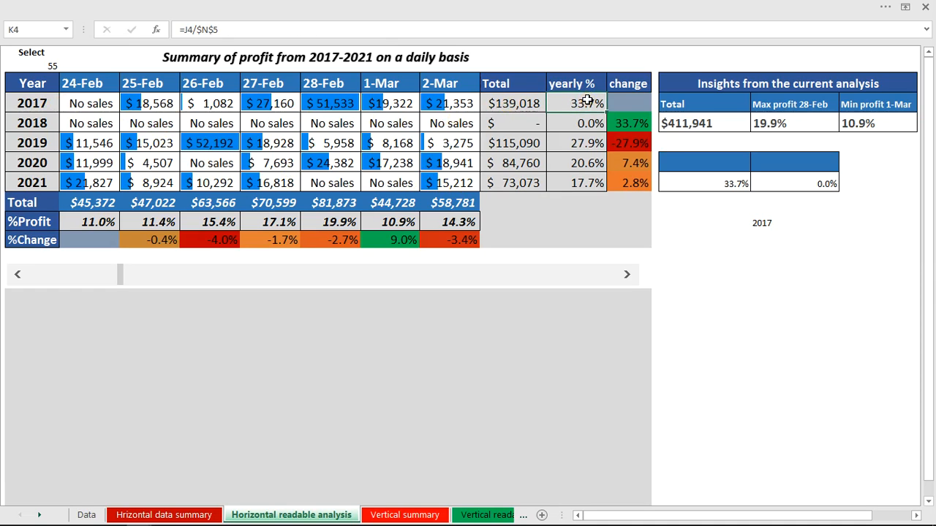
{"action": "left_click", "coordinate": [761, 225]}
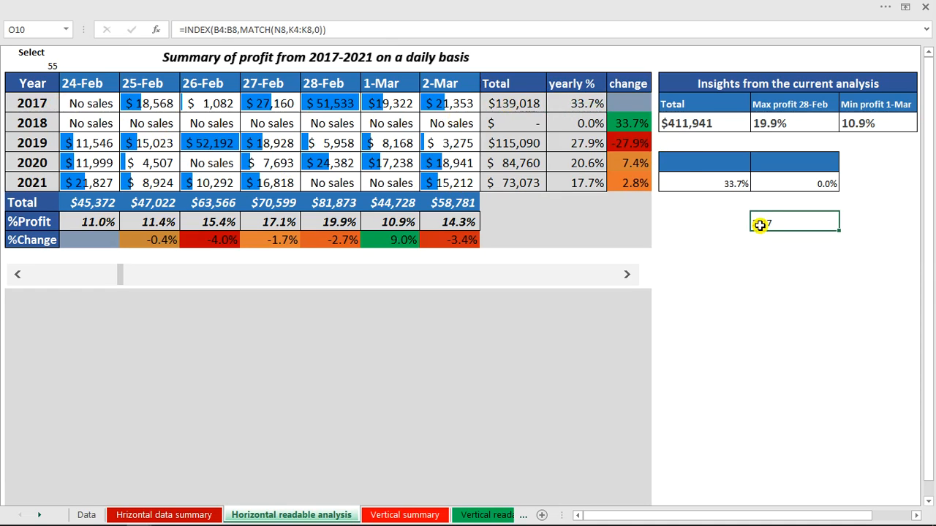
{"action": "left_click", "coordinate": [680, 164]}
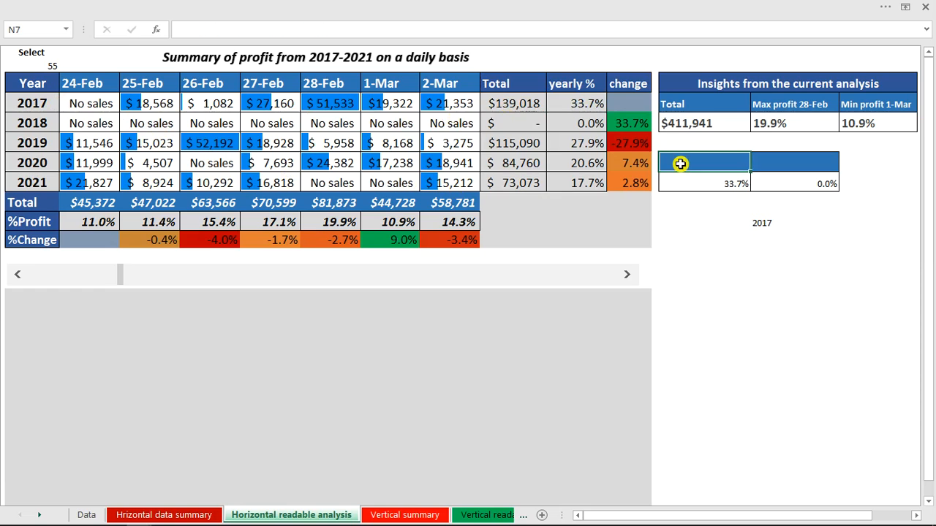
{"action": "left_click", "coordinate": [759, 234]}
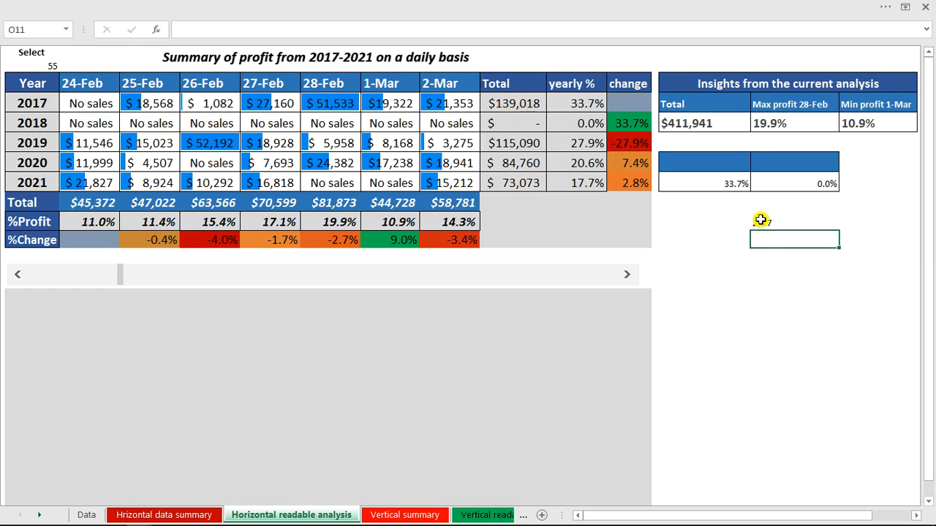
Step: Copy the lookup formula from O10 and enter ="max proft- "&INDEX(B4:B8,MATCH(N8,K4:K8,0)) in header cell N7
{"action": "left_click", "coordinate": [760, 221]}
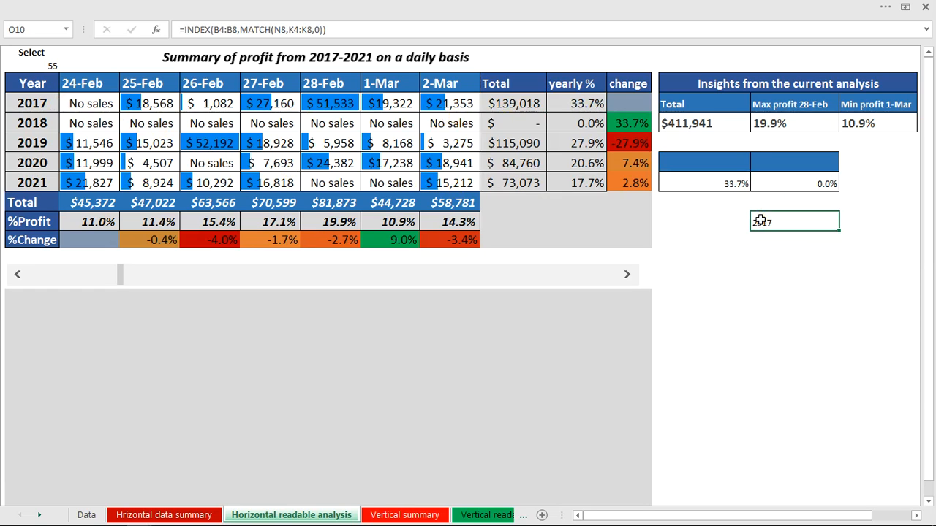
{"action": "left_click", "coordinate": [338, 30]}
{"action": "left_click_drag", "start_coordinate": [338, 30], "coordinate": [188, 29]}
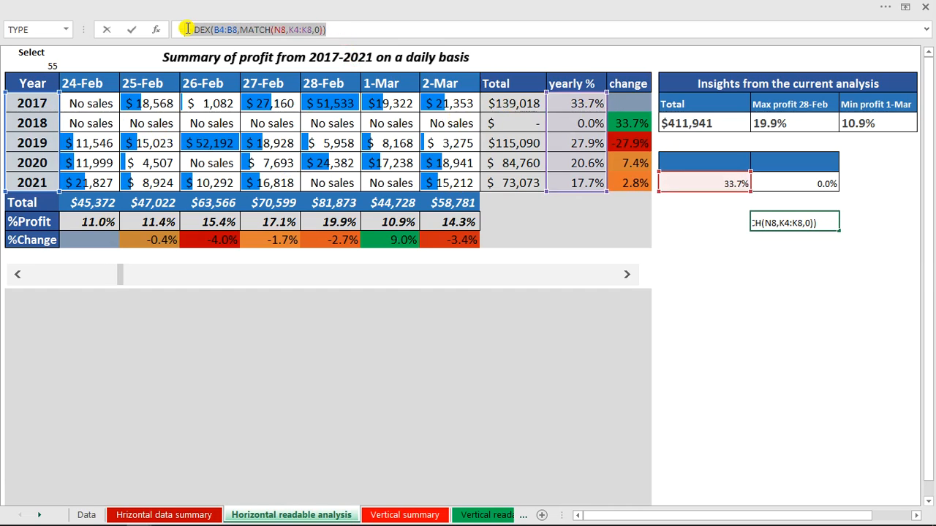
{"action": "key", "text": "Escape"}
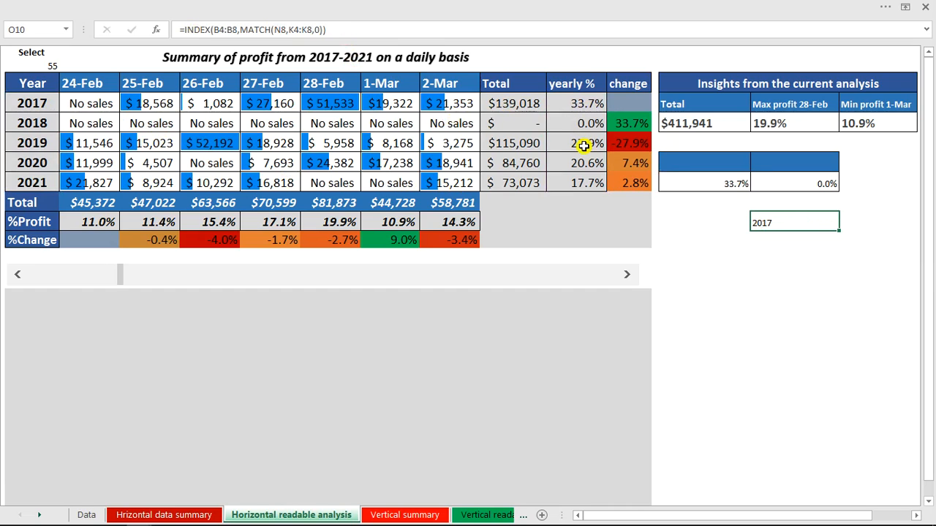
{"action": "left_click", "coordinate": [678, 165]}
{"action": "type", "text": "=\"max proft- \"&"}
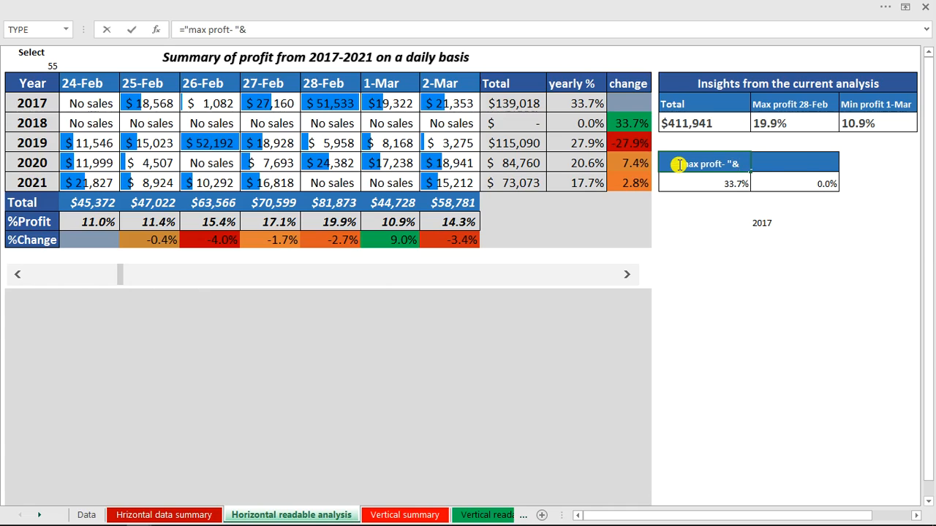
{"action": "type", "text": "INDEX($A$4:$A$8,MATCH(N8,K4:K8,0))"}
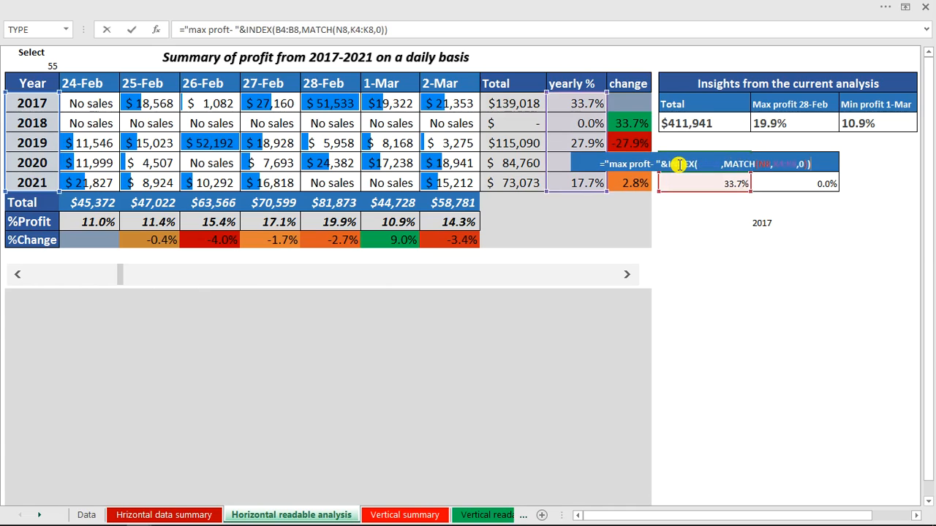
{"action": "key", "text": "Return"}
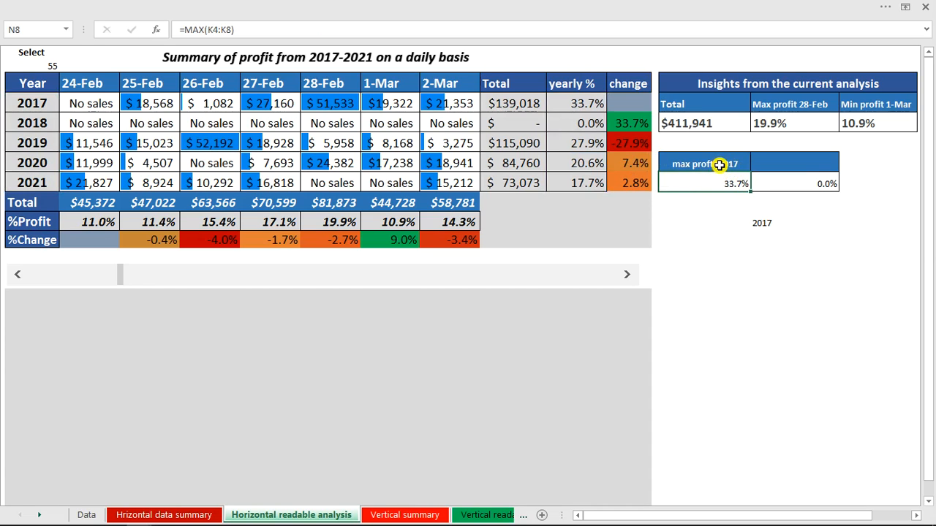
Step: Change the label text in the N7 header formula to "max year- "
{"action": "left_click", "coordinate": [696, 166]}
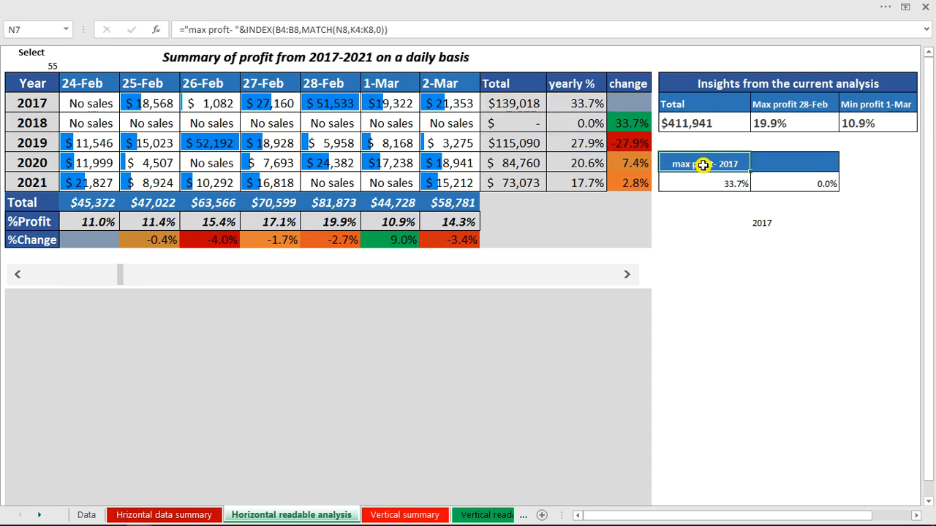
{"action": "double_click", "coordinate": [702, 165]}
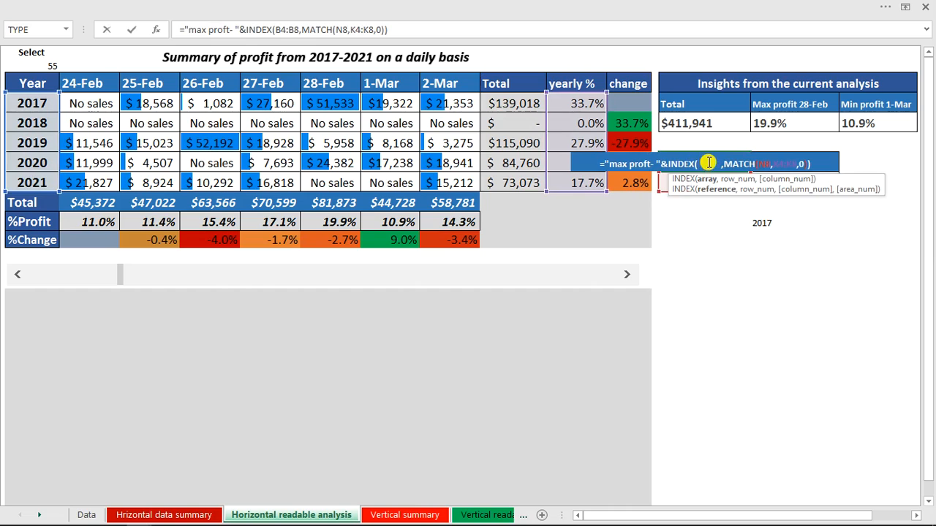
{"action": "left_click", "coordinate": [631, 163]}
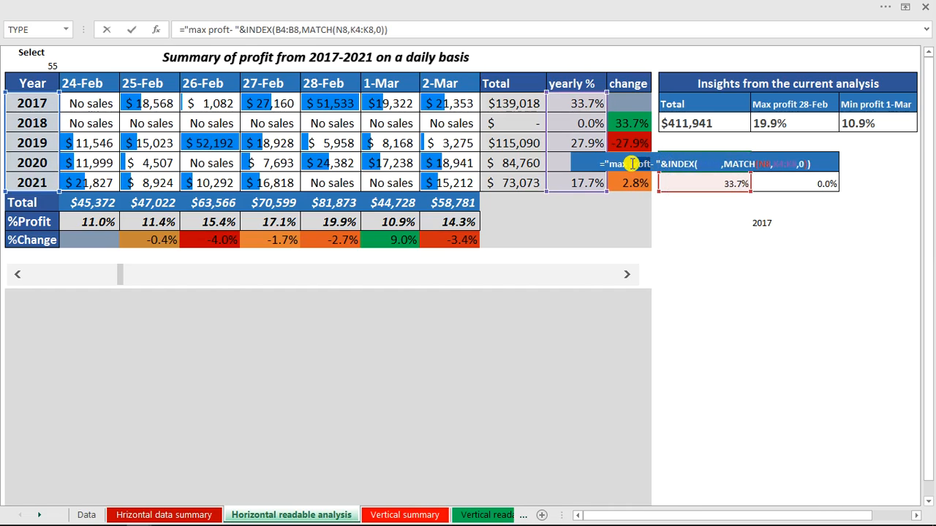
{"action": "key", "text": "Delete"}
{"action": "key", "text": "Delete"}
{"action": "key", "text": "Delete"}
{"action": "key", "text": "Delete"}
{"action": "key", "text": "Delete"}
{"action": "type", "text": "year"}
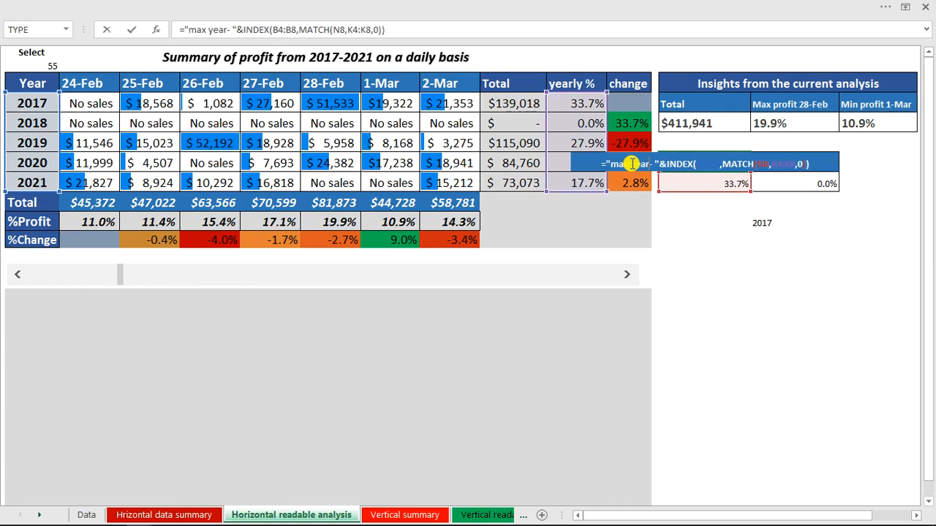
{"action": "key", "text": "Return"}
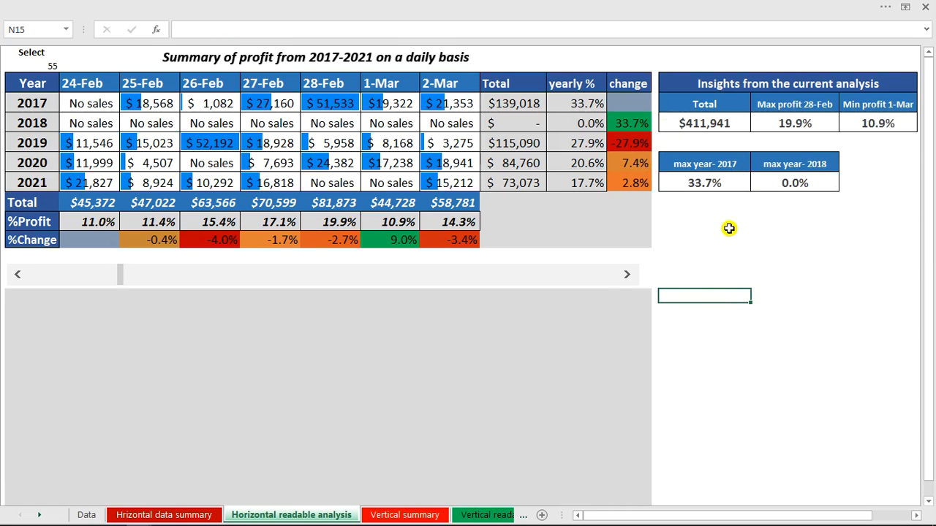
Step: Test the insight headers by advancing the date window to start at 26-Feb and setting the Select value to 1
{"action": "left_click", "coordinate": [622, 274]}
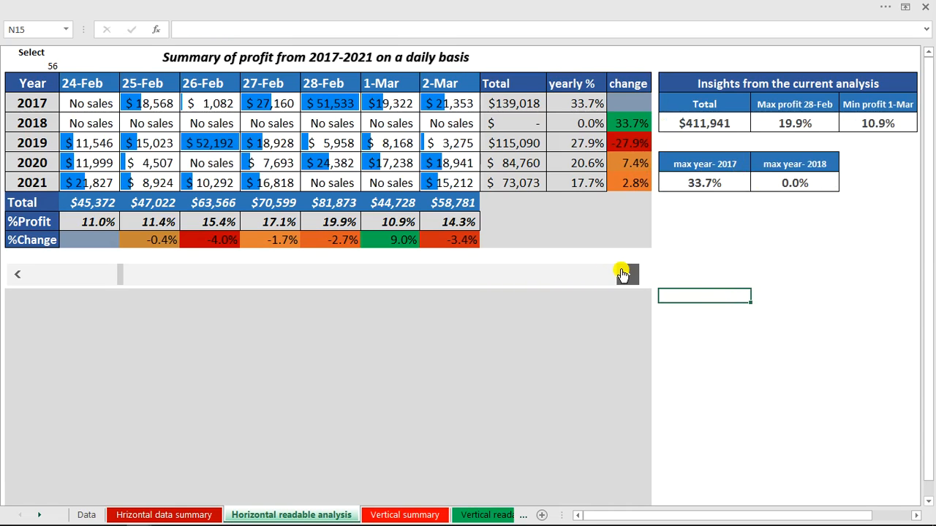
{"action": "left_click", "coordinate": [622, 274]}
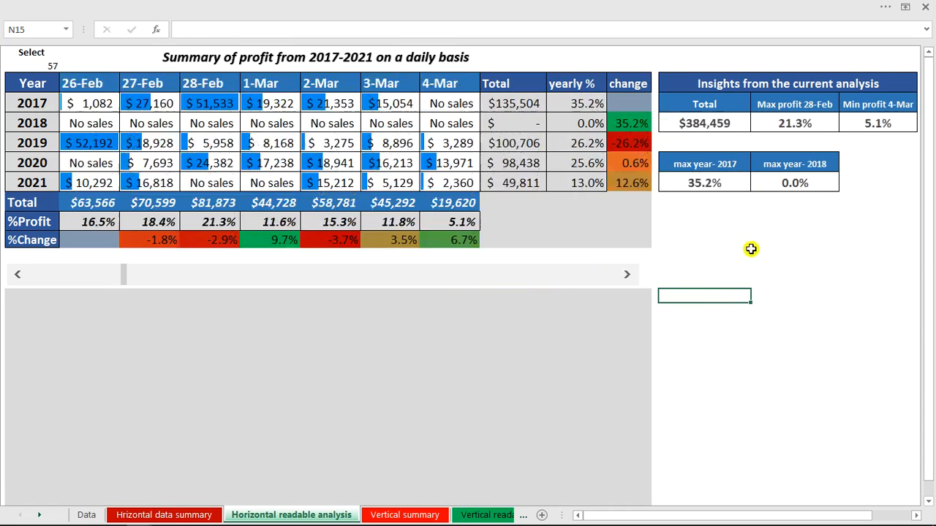
{"action": "left_click", "coordinate": [31, 64]}
{"action": "type", "text": "1"}
{"action": "key", "text": "Return"}
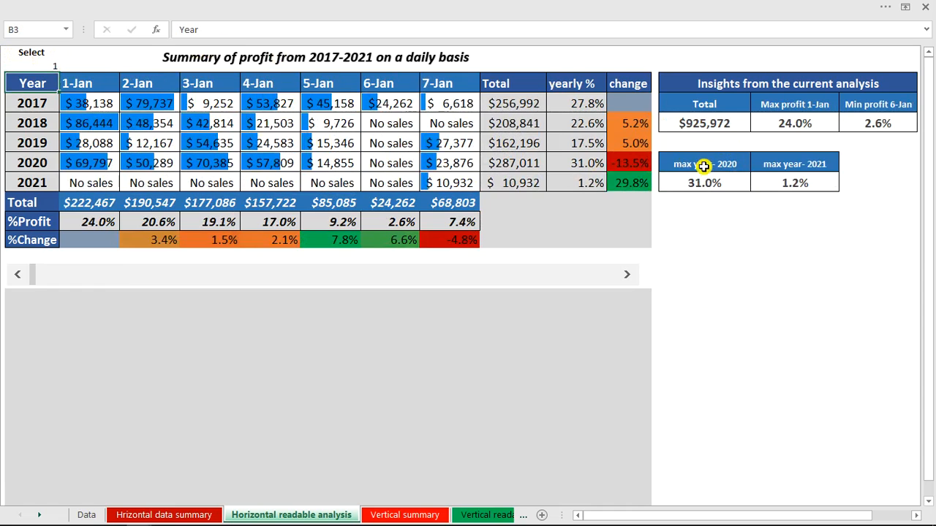
Step: Change the label text in the O7 header formula to "min year- "
{"action": "left_click", "coordinate": [781, 166]}
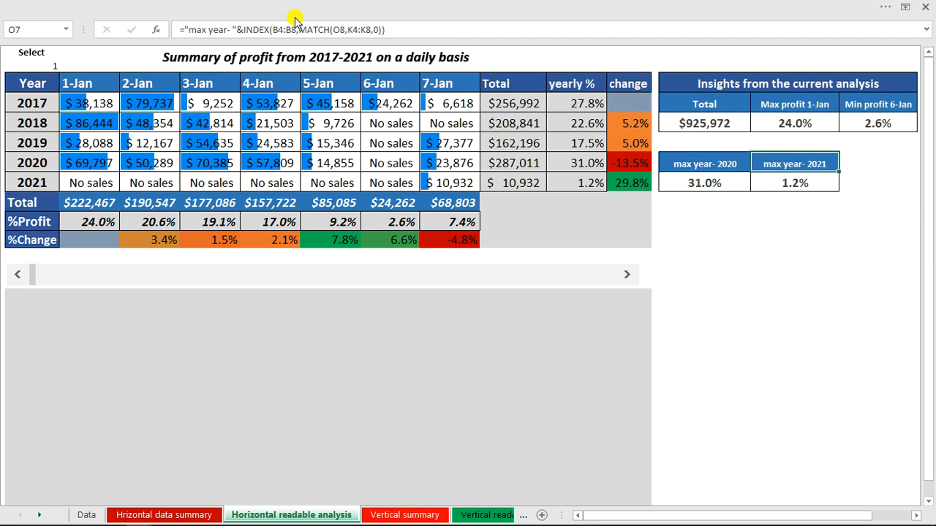
{"action": "left_click", "coordinate": [213, 26]}
{"action": "key", "text": "BackSpace"}
{"action": "key", "text": "BackSpace"}
{"action": "type", "text": "in"}
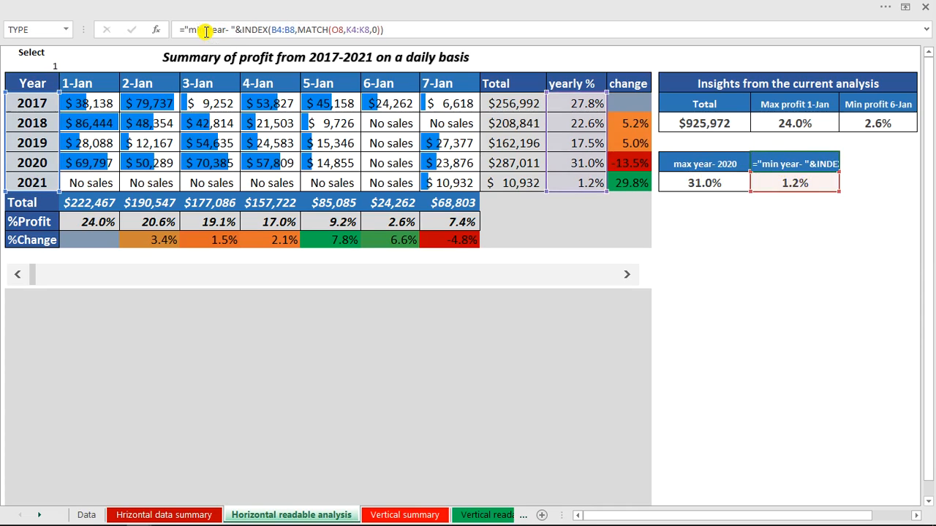
{"action": "key", "text": "Return"}
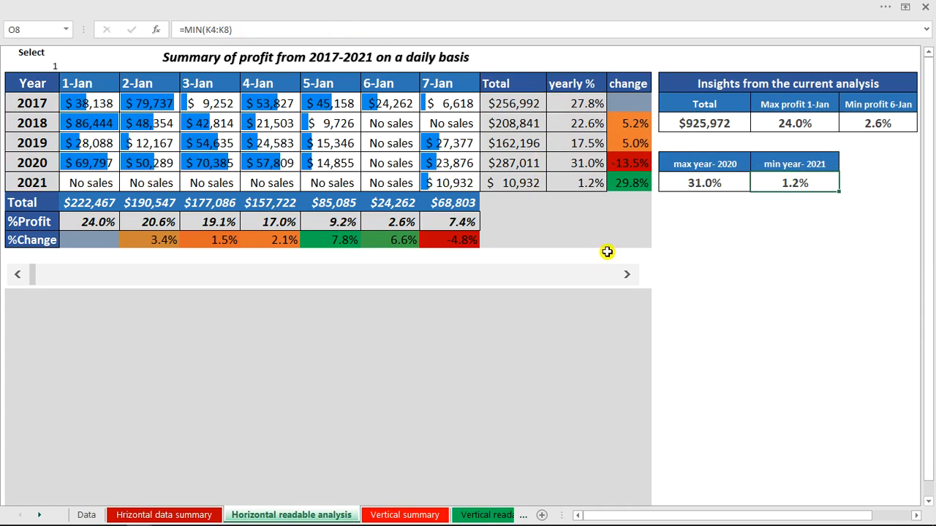
Step: Advance the date window to start at 6-Jan to test the updated insights
{"action": "left_click", "coordinate": [626, 275]}
{"action": "left_click", "coordinate": [626, 275]}
{"action": "left_click", "coordinate": [626, 275]}
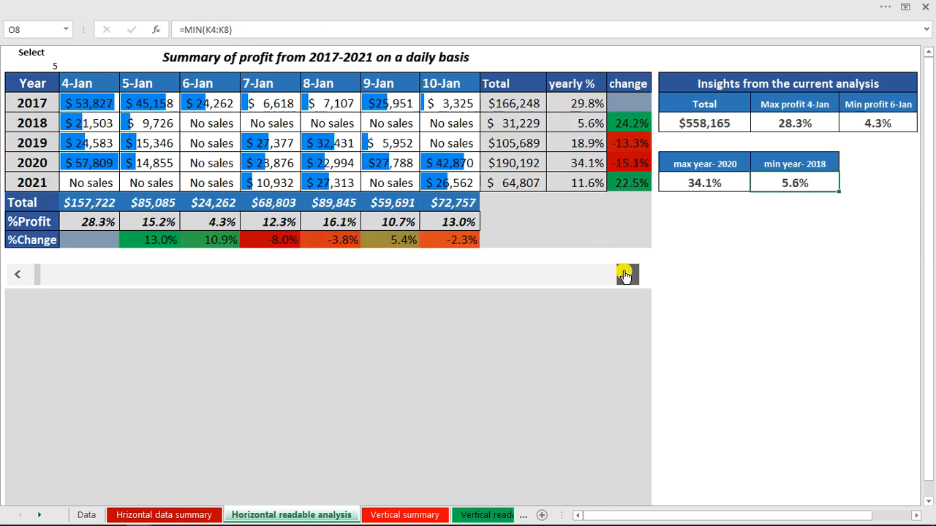
{"action": "left_click", "coordinate": [627, 275]}
{"action": "left_click", "coordinate": [626, 275]}
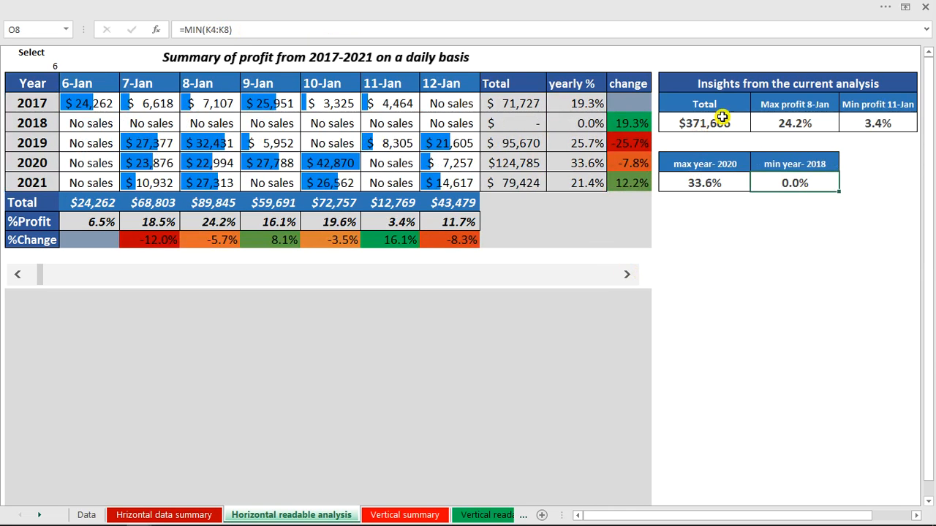
Step: Apply a 2-color scale to the max and min profit percentages in O5:P5, dark red for the lowest value and green for the highest
{"action": "left_click_drag", "start_coordinate": [780, 119], "coordinate": [850, 123]}
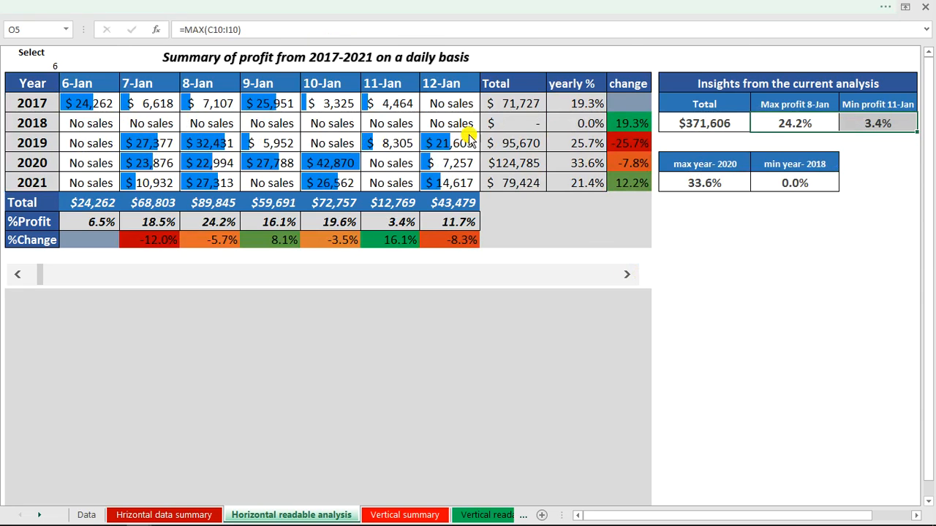
{"action": "left_click", "coordinate": [470, 7]}
{"action": "left_click", "coordinate": [554, 70]}
{"action": "mouse_move", "coordinate": [599, 196]}
{"action": "left_click", "coordinate": [691, 275]}
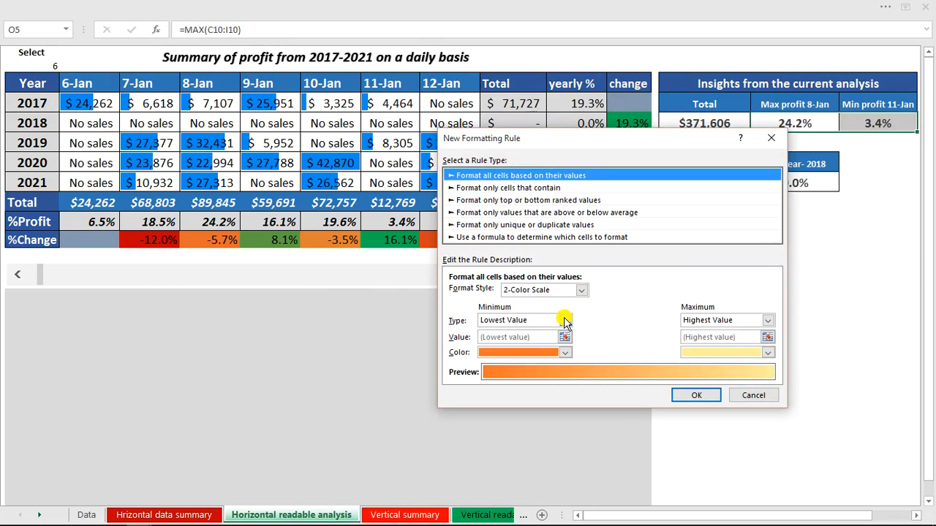
{"action": "left_click", "coordinate": [565, 321]}
{"action": "left_click", "coordinate": [565, 321]}
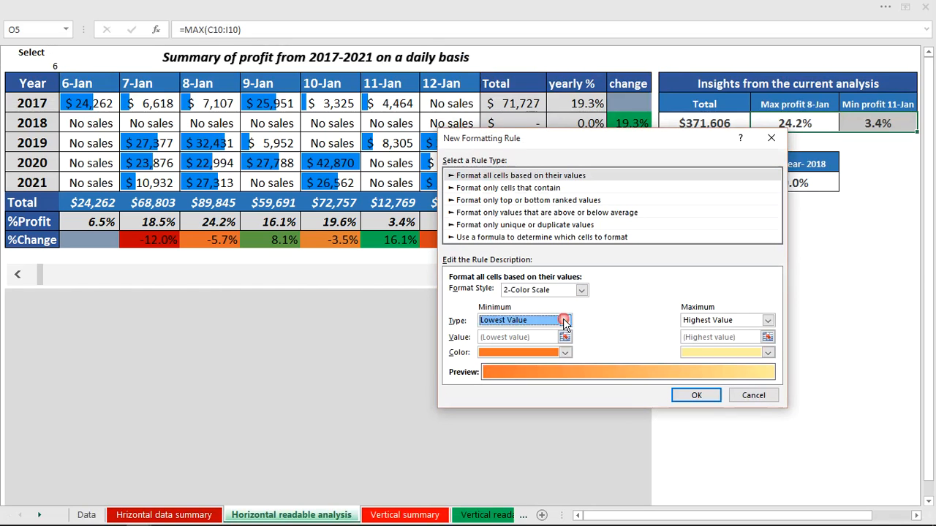
{"action": "left_click", "coordinate": [565, 353]}
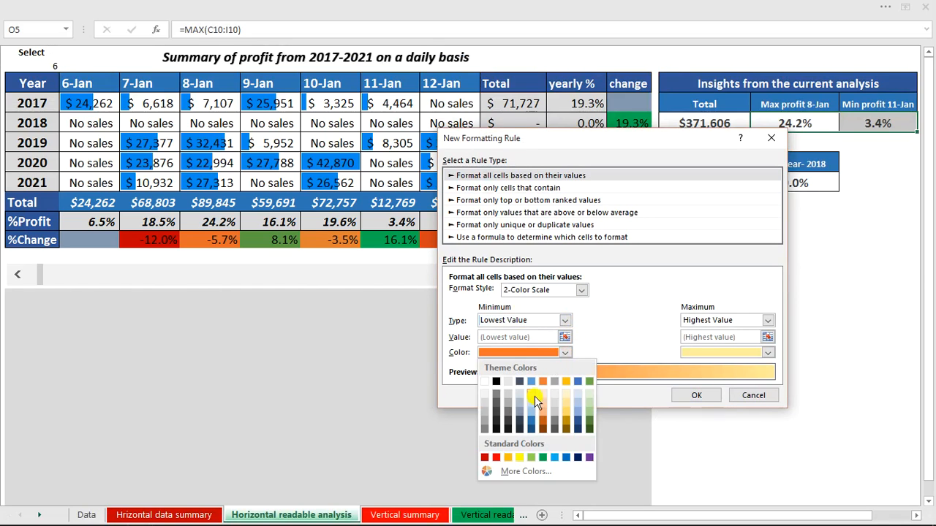
{"action": "left_click", "coordinate": [486, 457]}
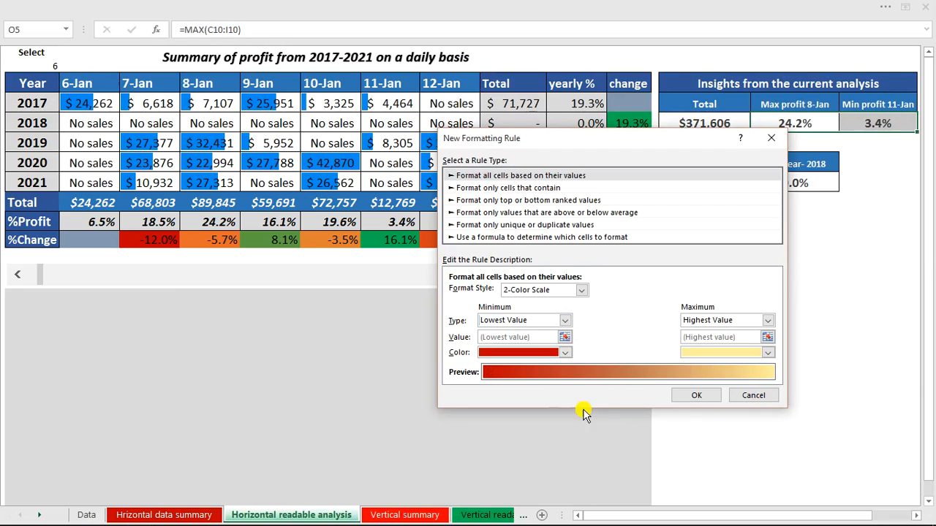
{"action": "left_click", "coordinate": [767, 353]}
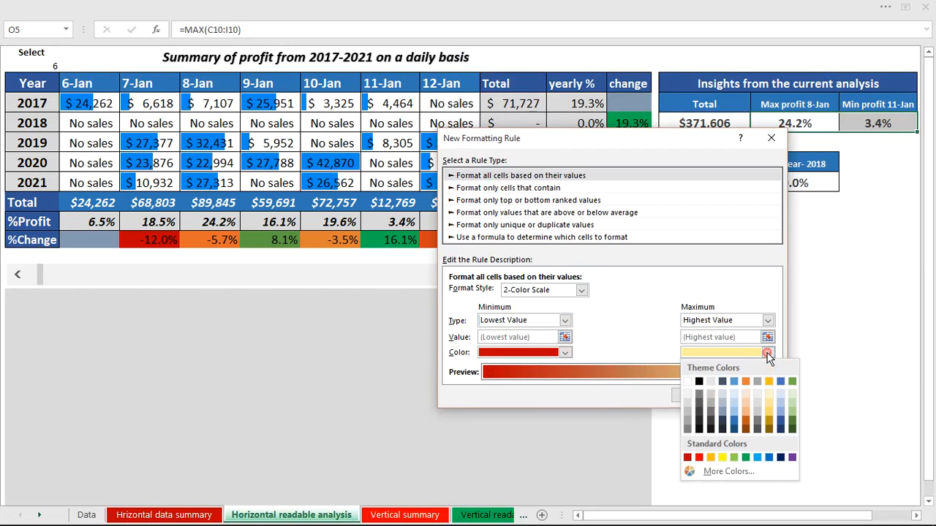
{"action": "left_click", "coordinate": [745, 458]}
{"action": "left_click", "coordinate": [714, 395]}
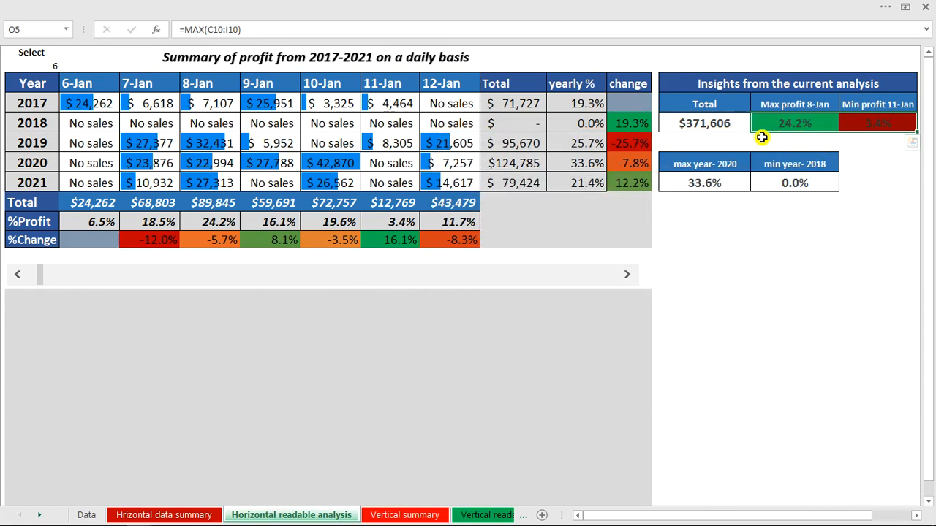
Step: Set the font color of the max and min profit percentages in O5:P5 to white
{"action": "left_click", "coordinate": [359, 6]}
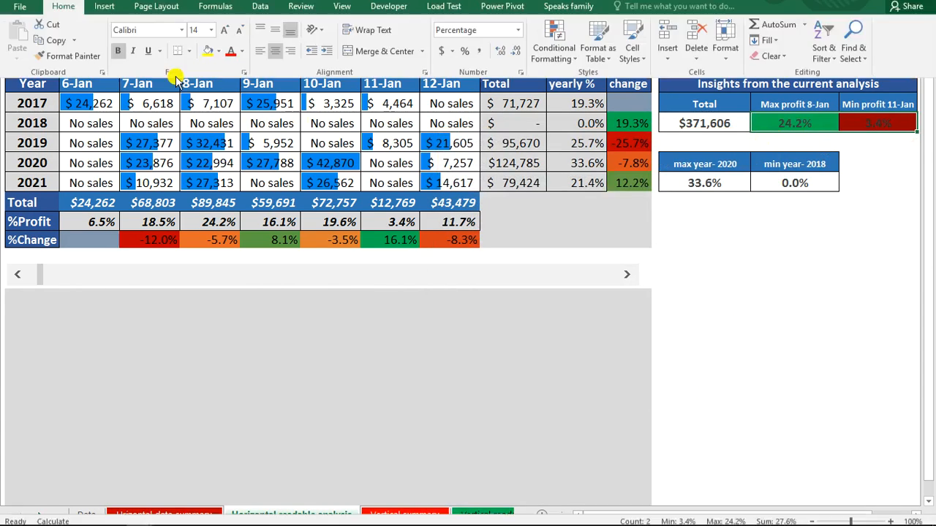
{"action": "left_click", "coordinate": [243, 77]}
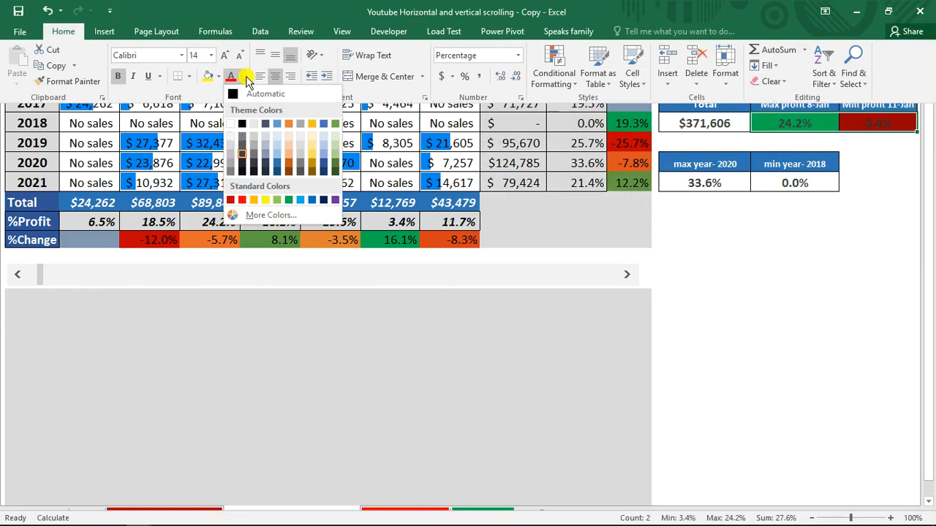
{"action": "left_click", "coordinate": [232, 123]}
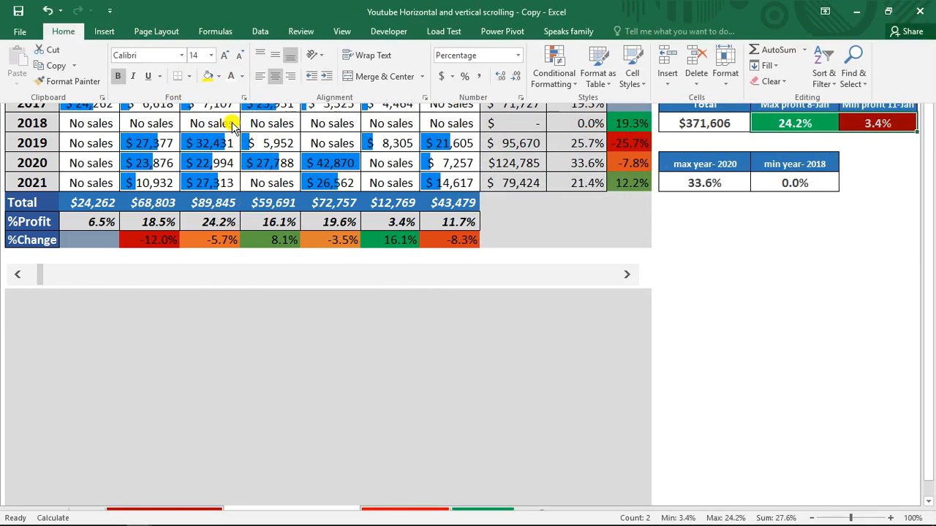
Step: Copy the formatting of O5:P5 onto the max year and min year percentages in N8:O8
{"action": "left_click", "coordinate": [86, 86]}
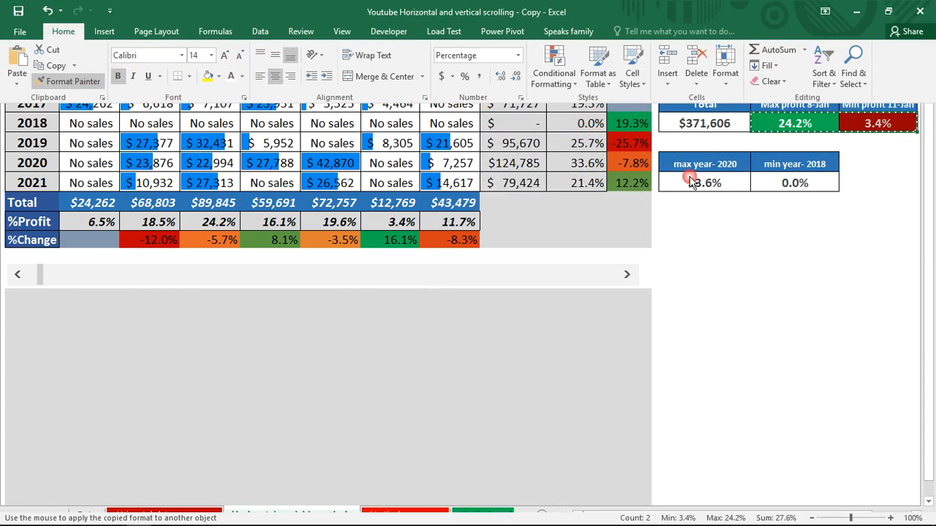
{"action": "left_click", "coordinate": [690, 182]}
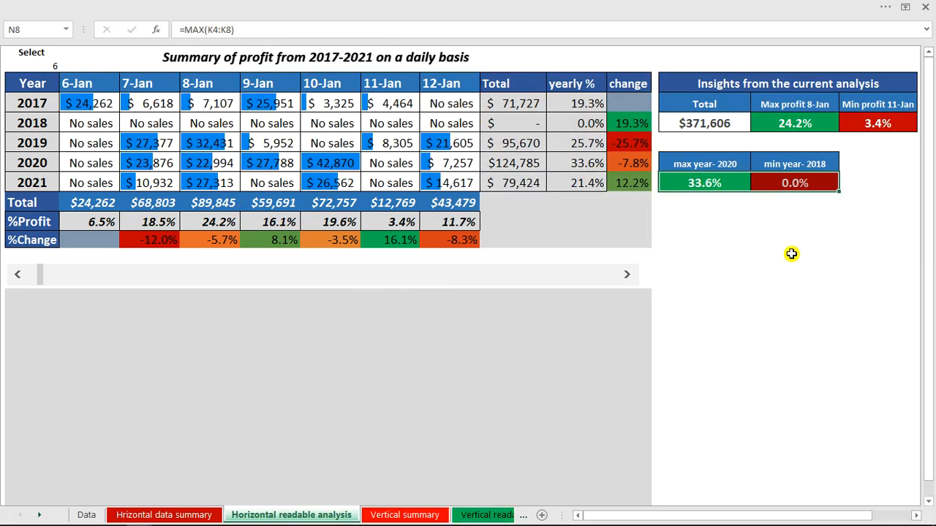
{"action": "left_click", "coordinate": [754, 240]}
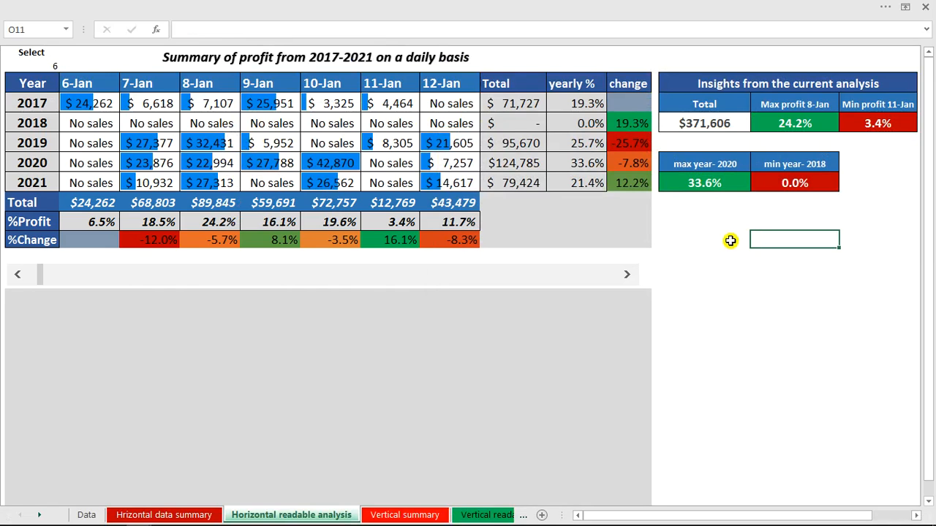
Step: Advance the date window to start at 23-Jan to test the color formatting of the insights
{"action": "left_click", "coordinate": [630, 275]}
{"action": "left_click", "coordinate": [631, 275]}
{"action": "left_click", "coordinate": [698, 266]}
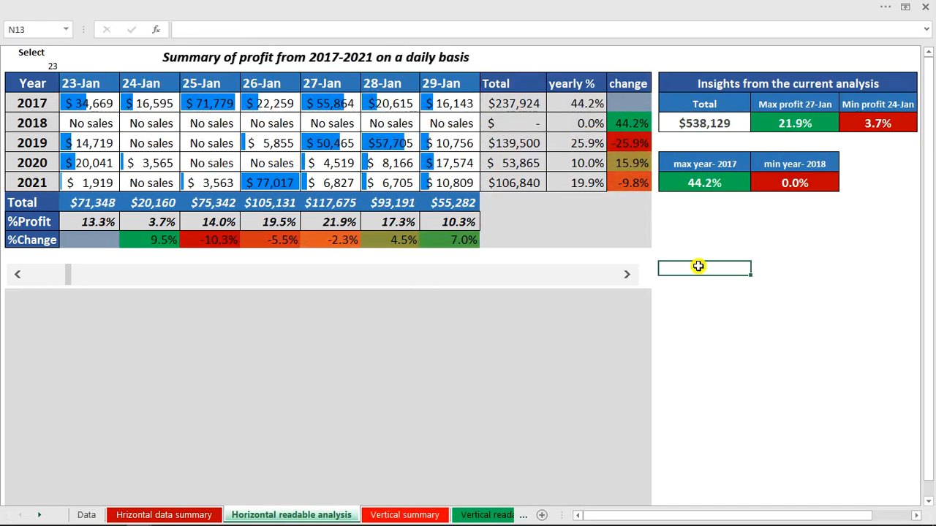
Step: Total the %Profit row in J10 with the formula =SUM(C10:I10)
{"action": "left_click", "coordinate": [497, 217]}
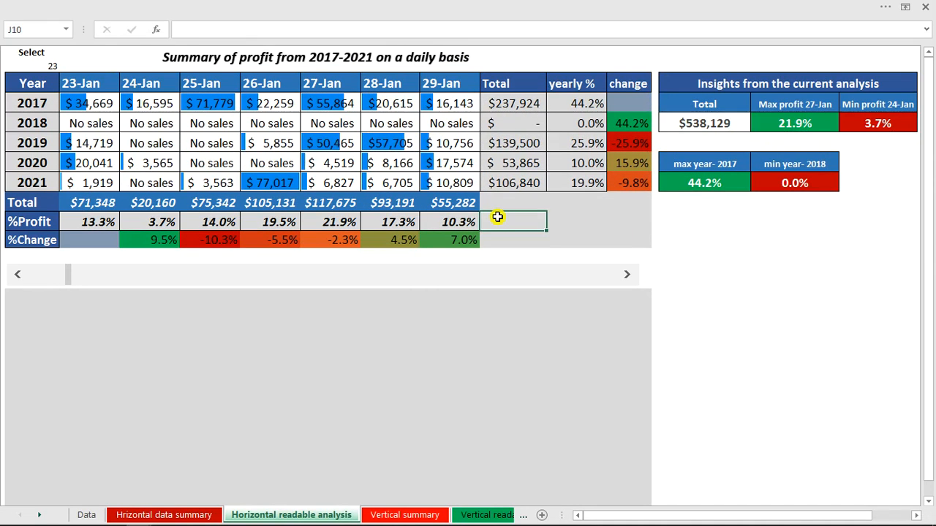
{"action": "type", "text": "=sum"}
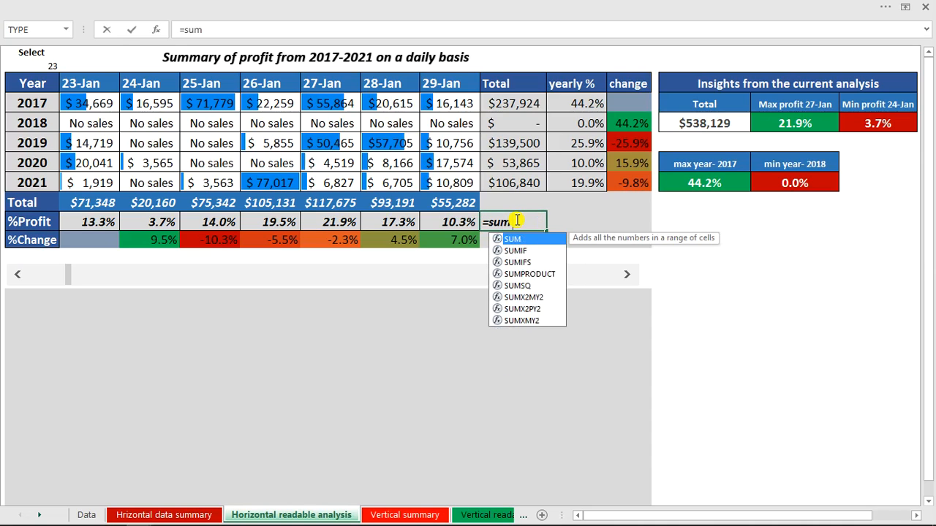
{"action": "key", "text": "Tab"}
{"action": "left_click_drag", "start_coordinate": [113, 221], "coordinate": [443, 221]}
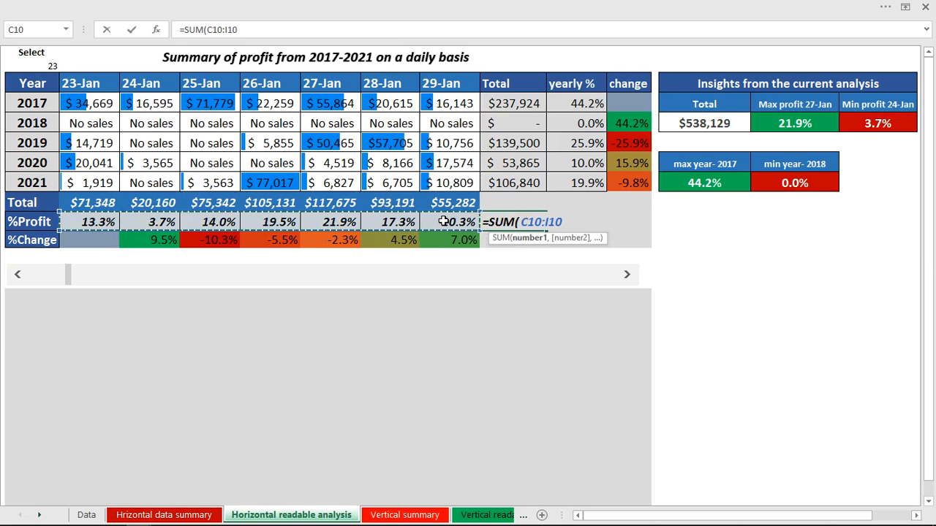
{"action": "key", "text": "Return"}
{"action": "left_click", "coordinate": [539, 219]}
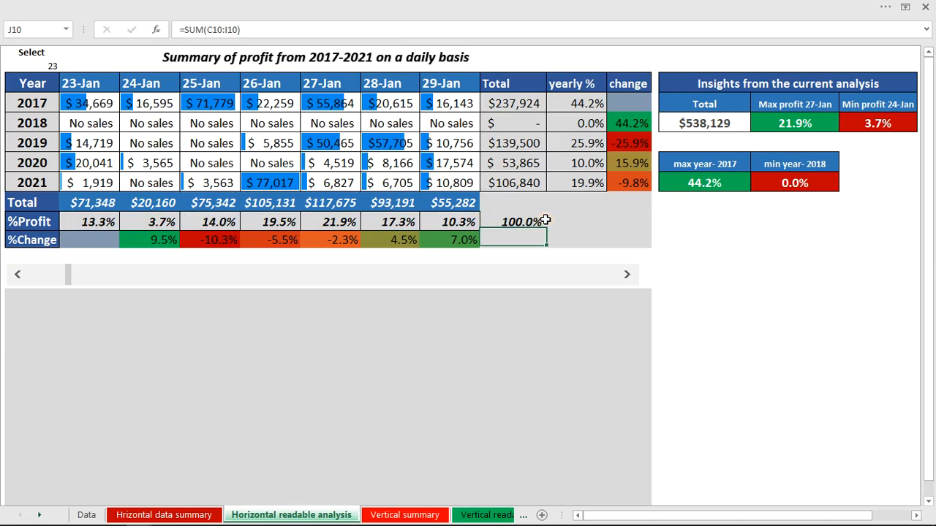
{"action": "left_click", "coordinate": [763, 286]}
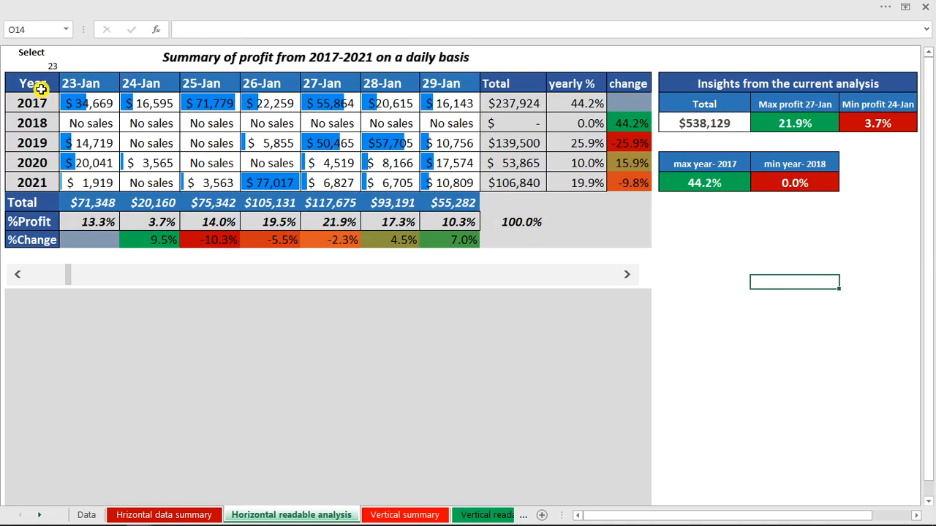
Step: Insert the recommended Stacked Column chart from the table's year and date columns, B3:I8
{"action": "left_click_drag", "start_coordinate": [41, 85], "coordinate": [432, 181]}
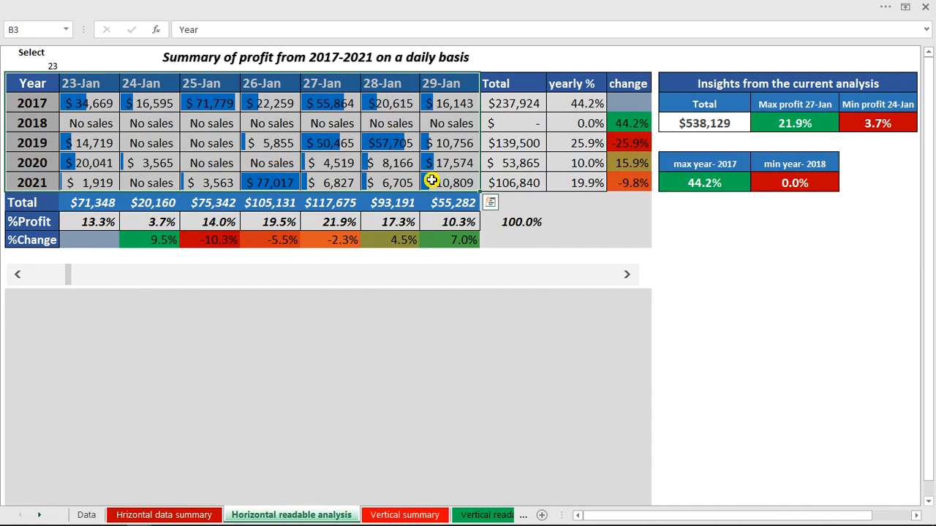
{"action": "left_click", "coordinate": [417, 6]}
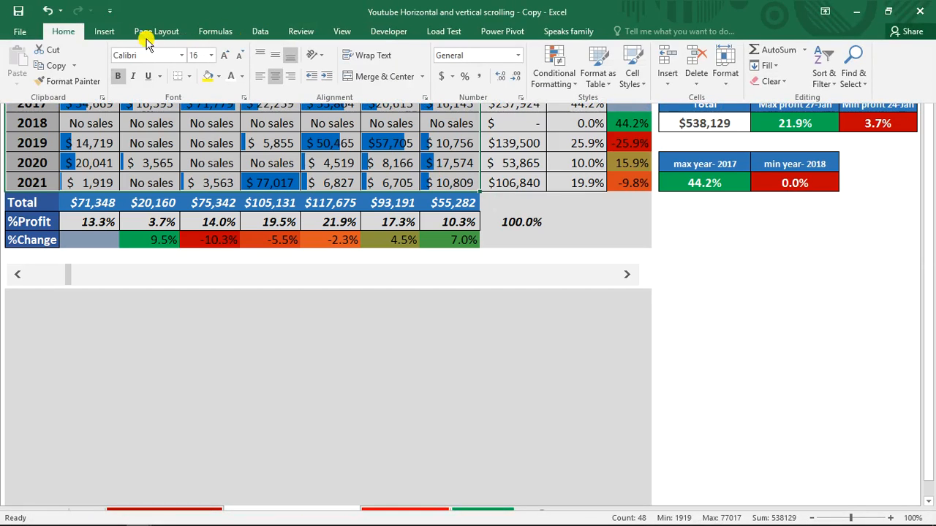
{"action": "left_click", "coordinate": [107, 30]}
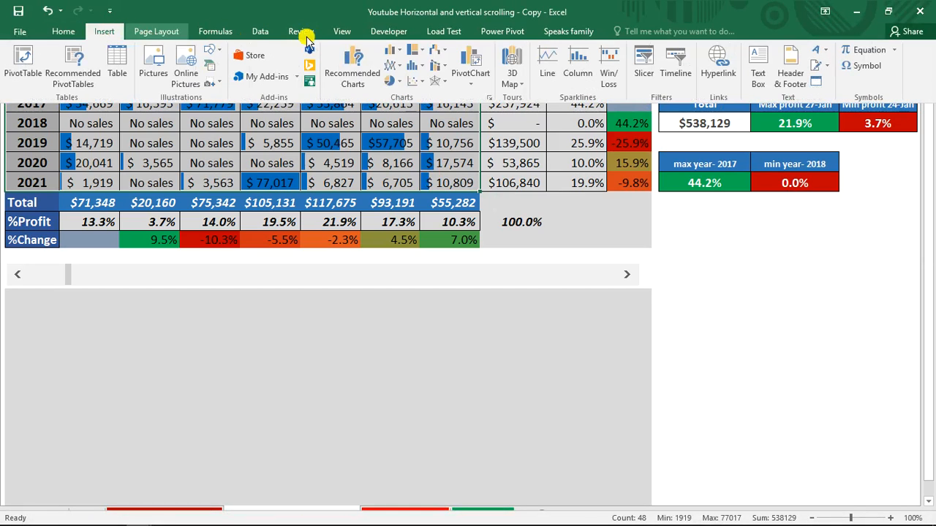
{"action": "left_click", "coordinate": [361, 68]}
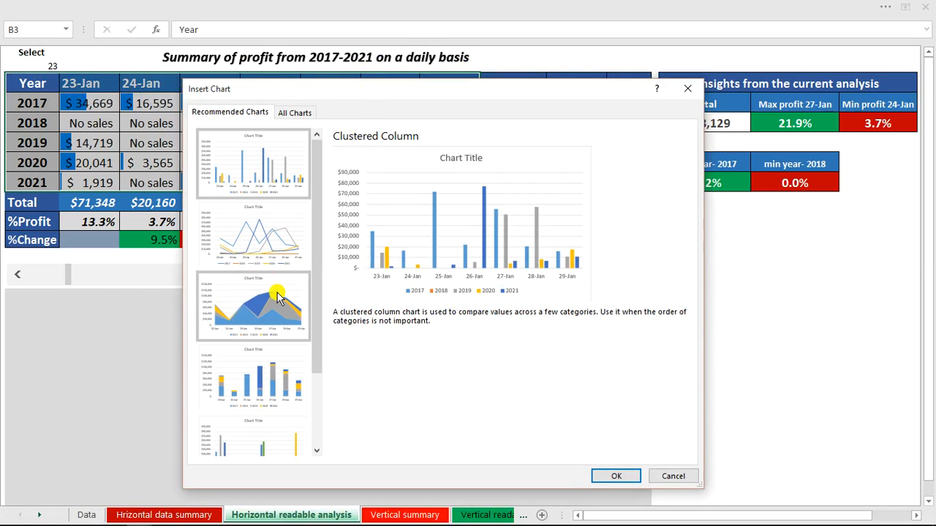
{"action": "left_click", "coordinate": [265, 377]}
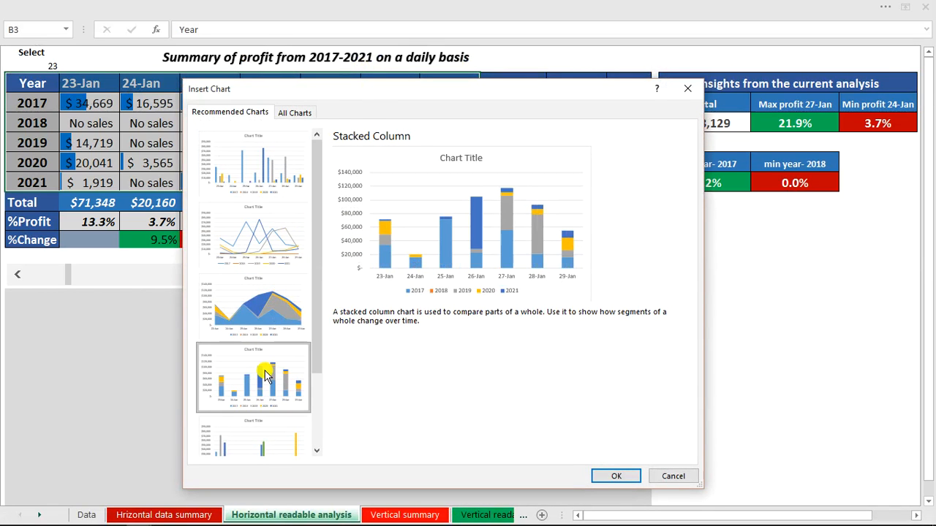
{"action": "left_click", "coordinate": [613, 477]}
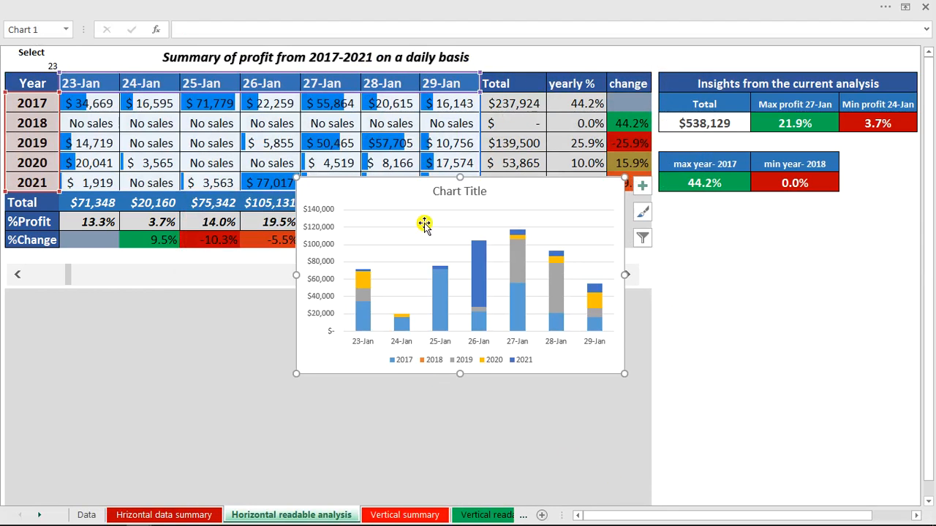
Step: Move the chart into the grey area below the scroll bar and resize it to span the width of the summary table
{"action": "left_click_drag", "start_coordinate": [401, 186], "coordinate": [111, 296]}
{"action": "left_click_drag", "start_coordinate": [333, 386], "coordinate": [649, 387]}
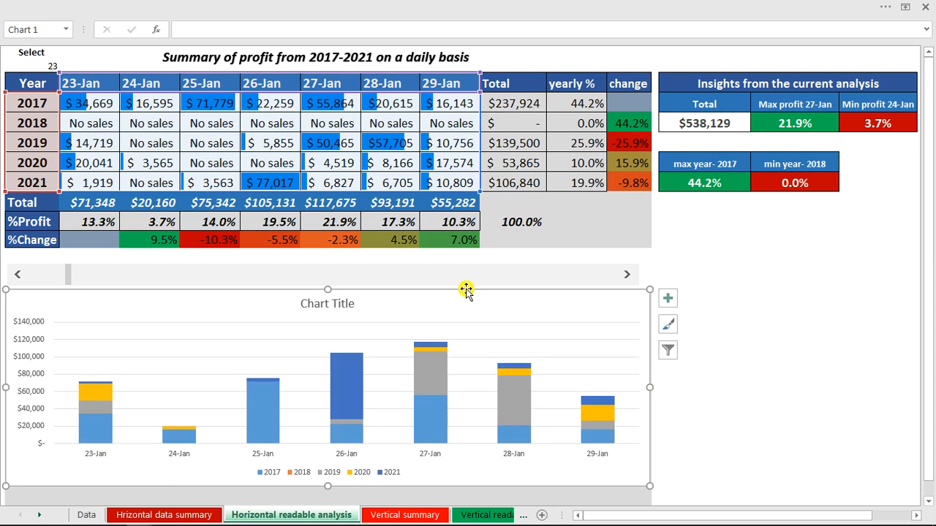
{"action": "left_click_drag", "start_coordinate": [465, 289], "coordinate": [465, 302]}
{"action": "left_click_drag", "start_coordinate": [330, 305], "coordinate": [330, 291]}
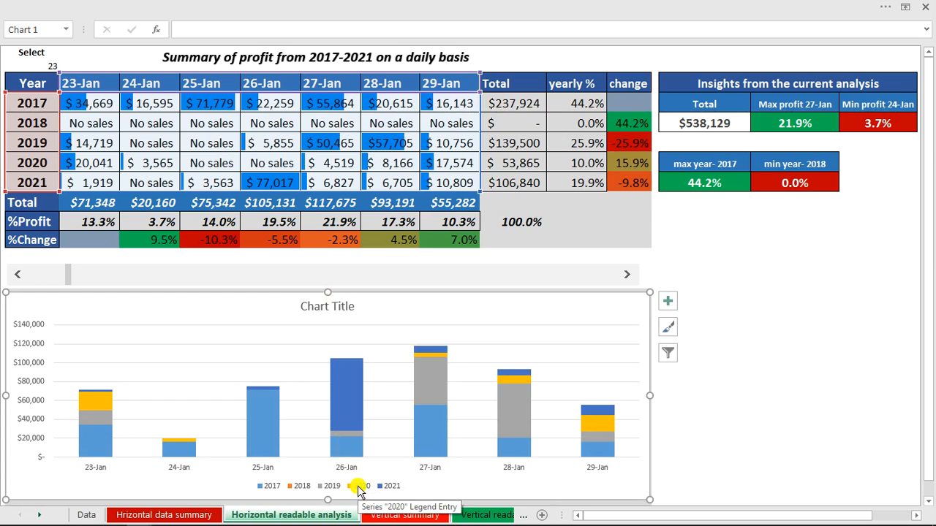
Step: Increase the chart legend's font size to 11
{"action": "left_click", "coordinate": [359, 488]}
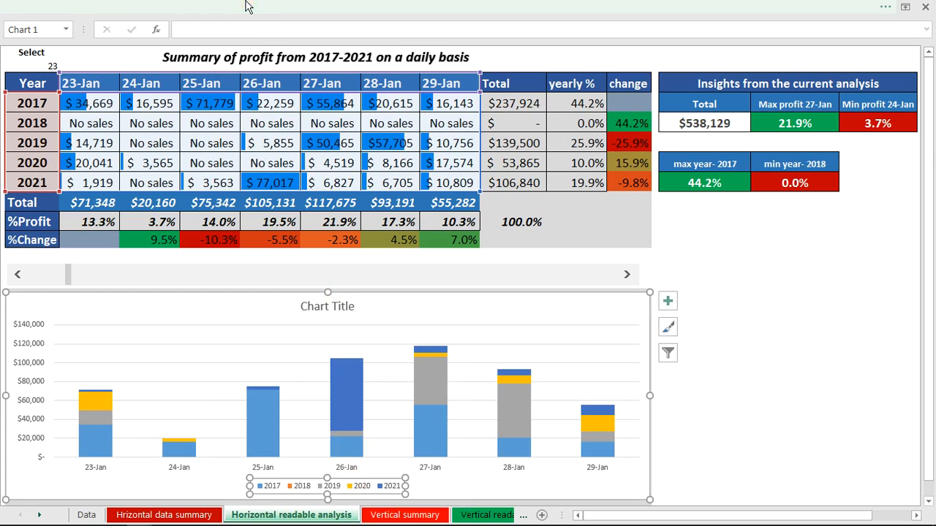
{"action": "left_click", "coordinate": [219, 7]}
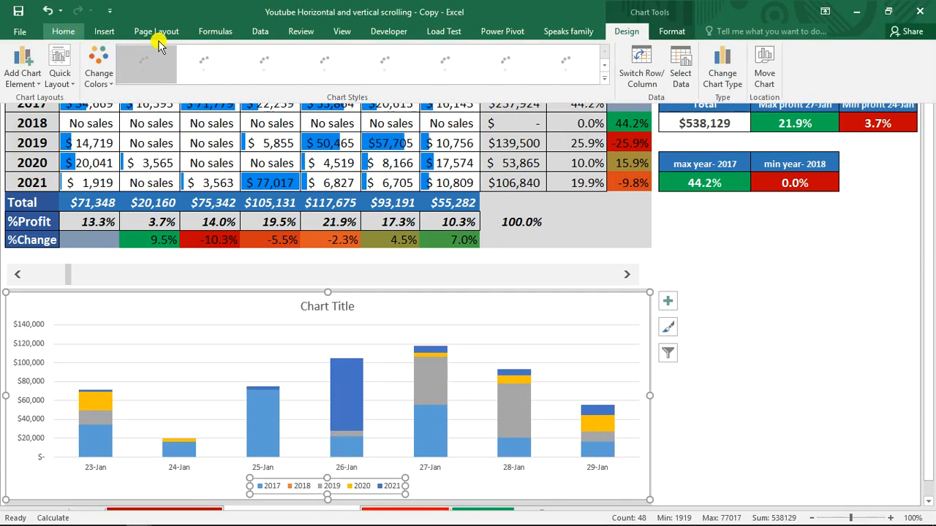
{"action": "left_click", "coordinate": [64, 32]}
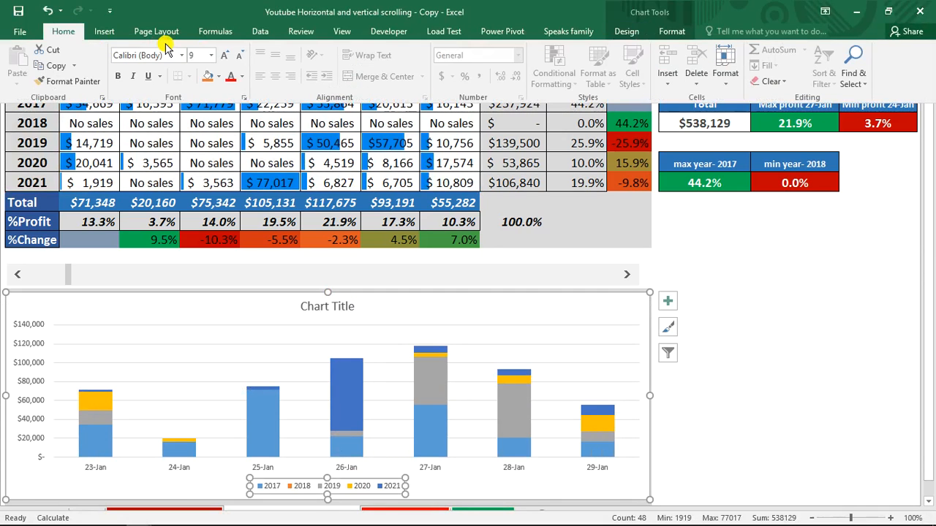
{"action": "left_click", "coordinate": [225, 62]}
{"action": "left_click", "coordinate": [224, 62]}
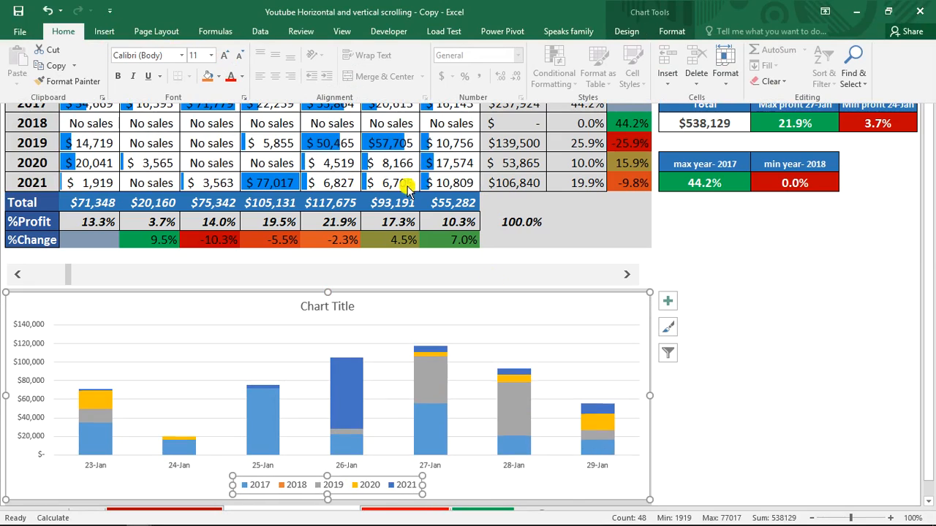
{"action": "key", "text": "ctrl+shift+F1"}
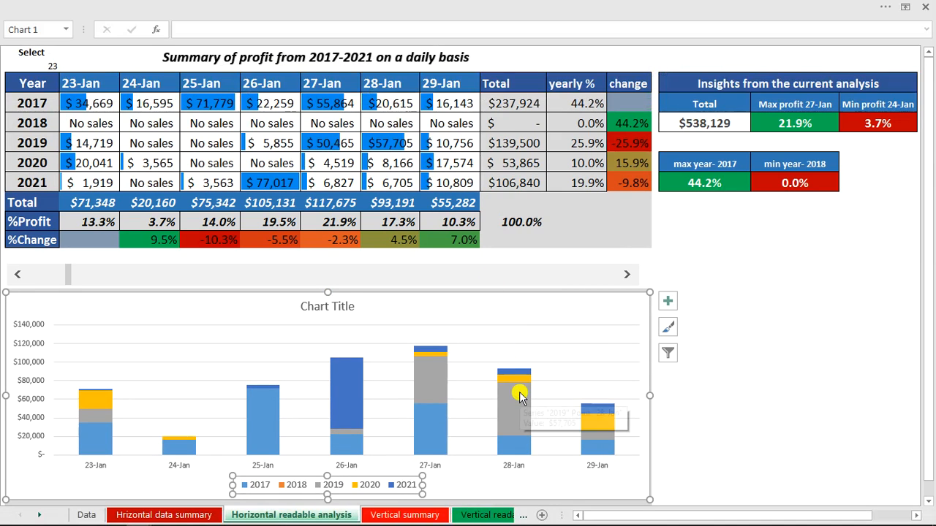
Step: Delete the horizontal gridlines from the stacked column chart
{"action": "left_click", "coordinate": [765, 368]}
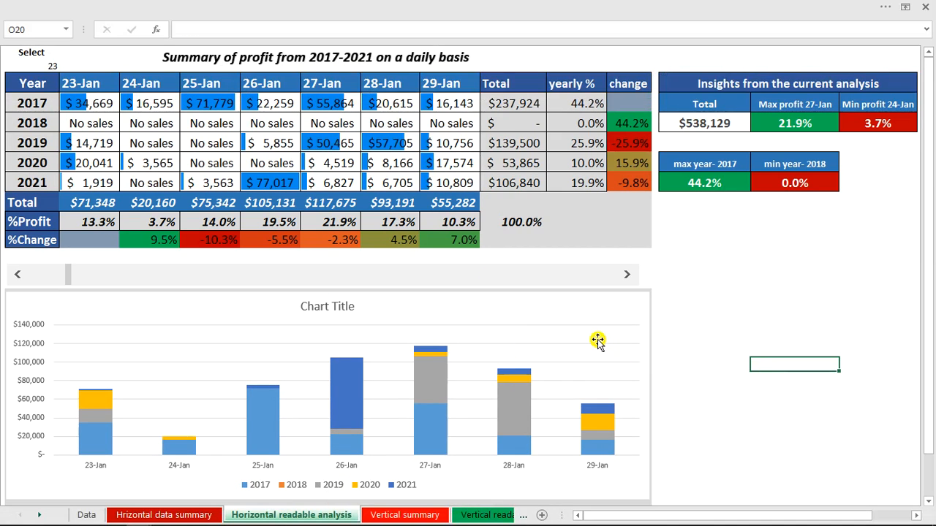
{"action": "left_click", "coordinate": [598, 348]}
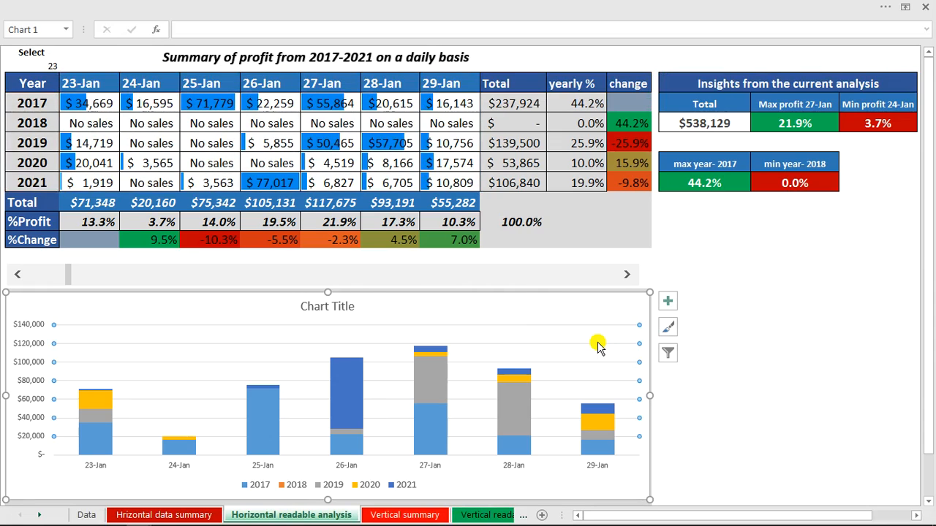
{"action": "key", "text": "Delete"}
Step: Change the stacked column chart's title to "Data summary from 2017 to 2021"
{"action": "left_click", "coordinate": [339, 310]}
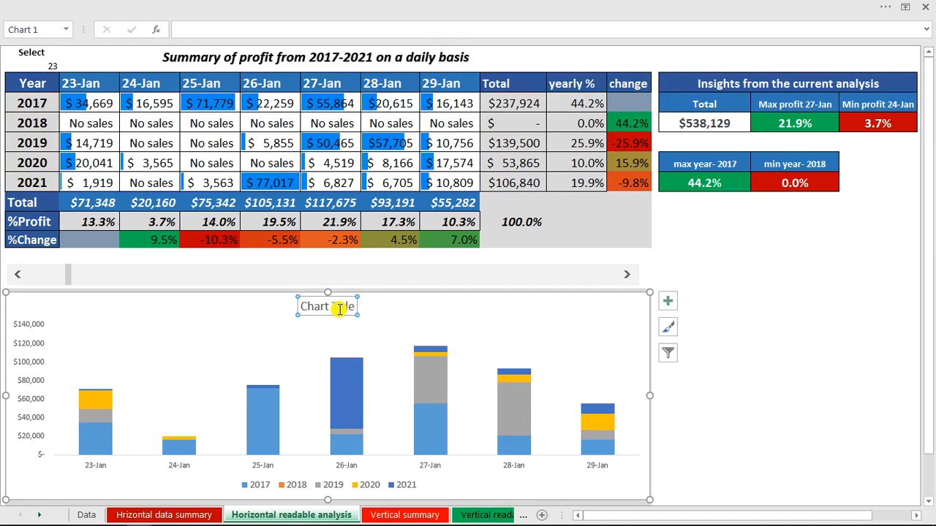
{"action": "type", "text": "Data summary from 2017 to 2021"}
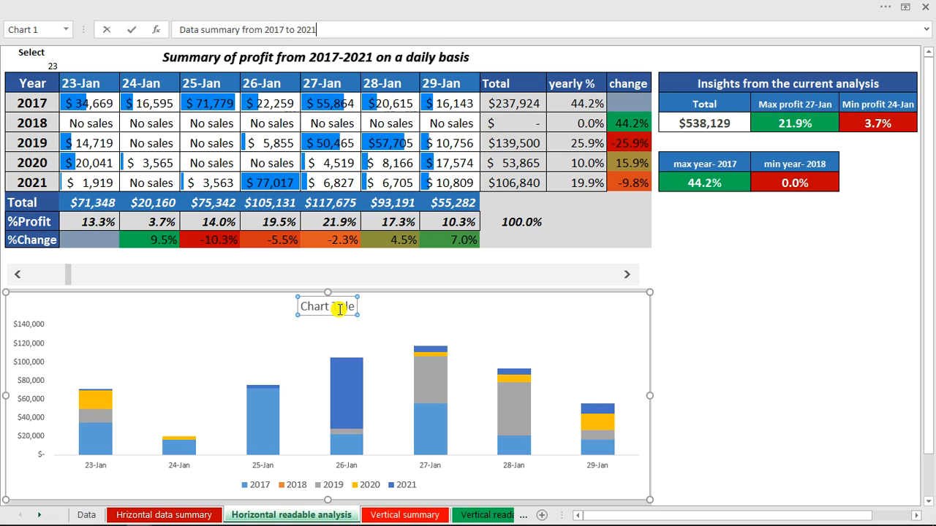
{"action": "key", "text": "Return"}
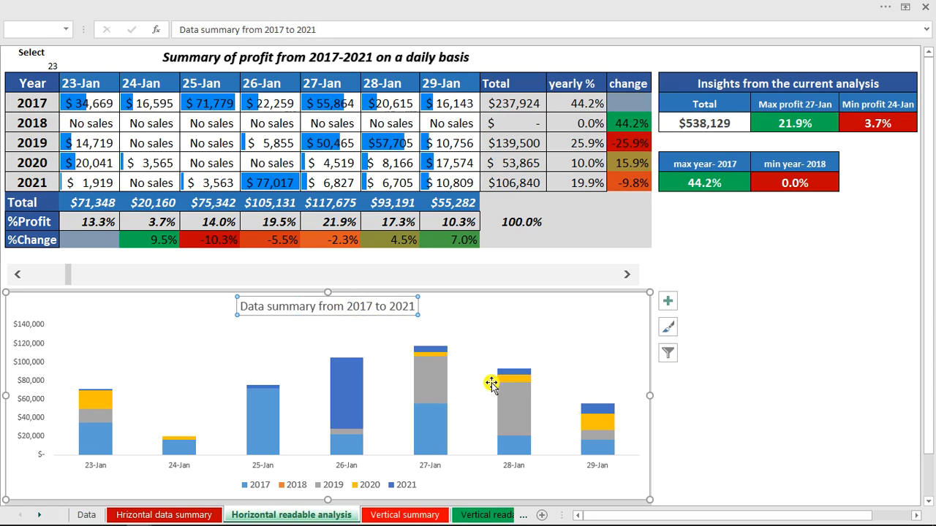
Step: Reduce the gap width between the chart's columns to 60%, leaving the formatting options closed
{"action": "left_click", "coordinate": [519, 297]}
{"action": "double_click", "coordinate": [518, 296]}
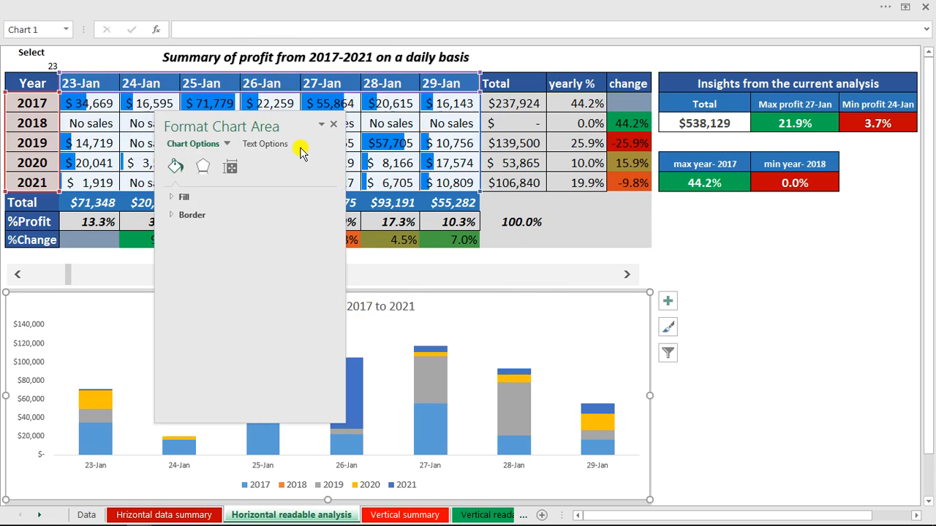
{"action": "left_click_drag", "start_coordinate": [290, 127], "coordinate": [843, 115]}
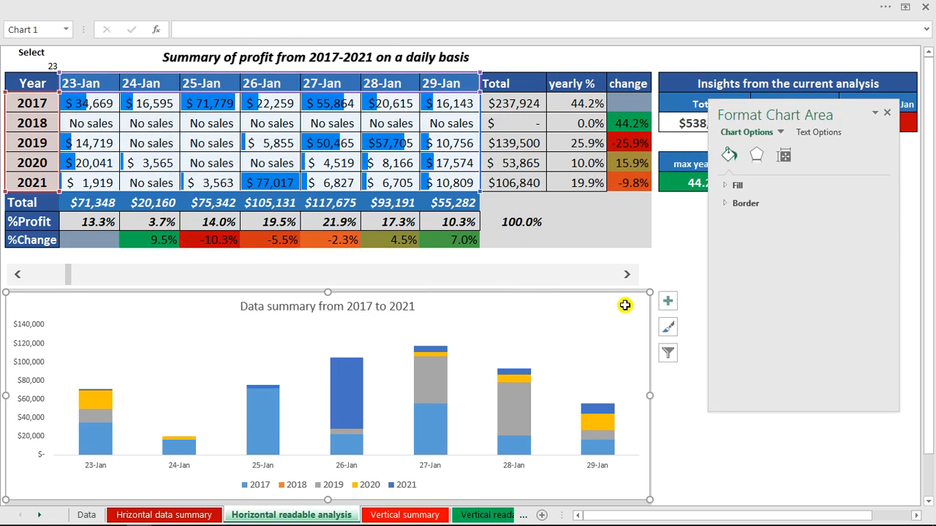
{"action": "left_click", "coordinate": [531, 406]}
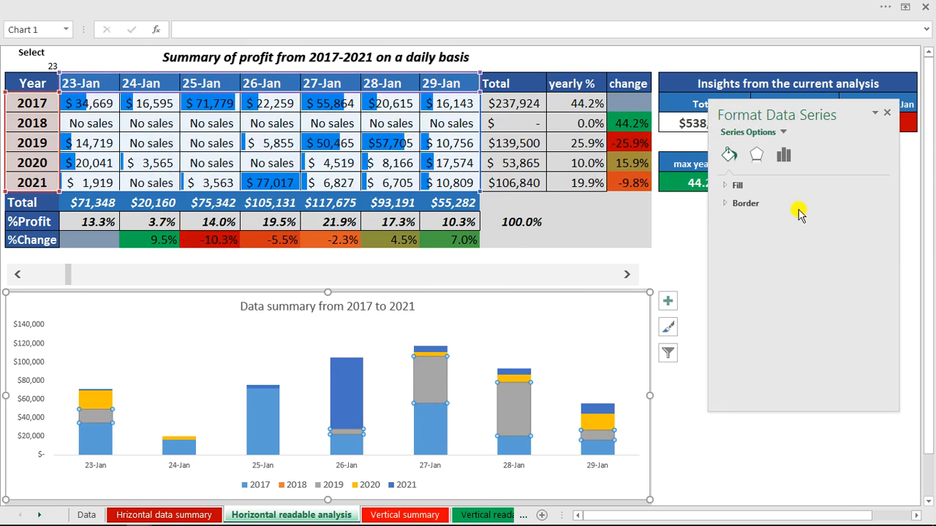
{"action": "left_click", "coordinate": [786, 158]}
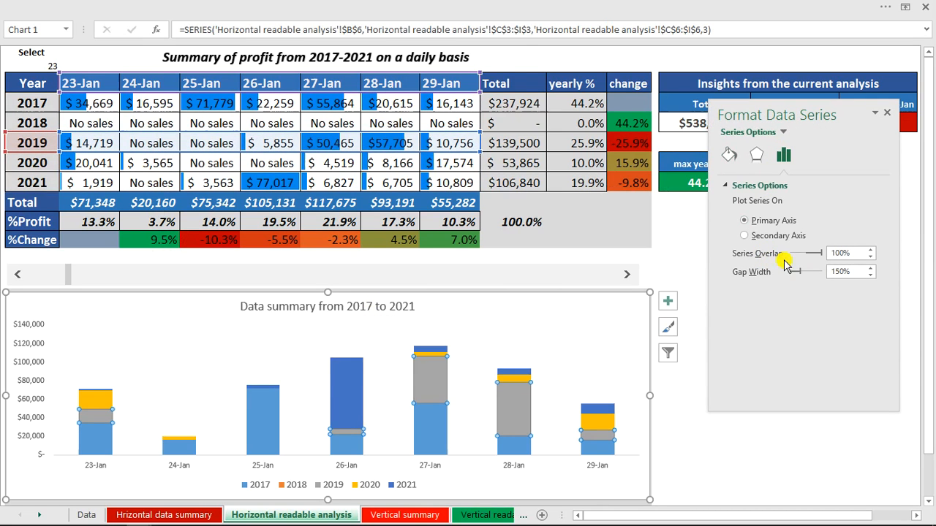
{"action": "left_click_drag", "start_coordinate": [799, 272], "coordinate": [795, 274]}
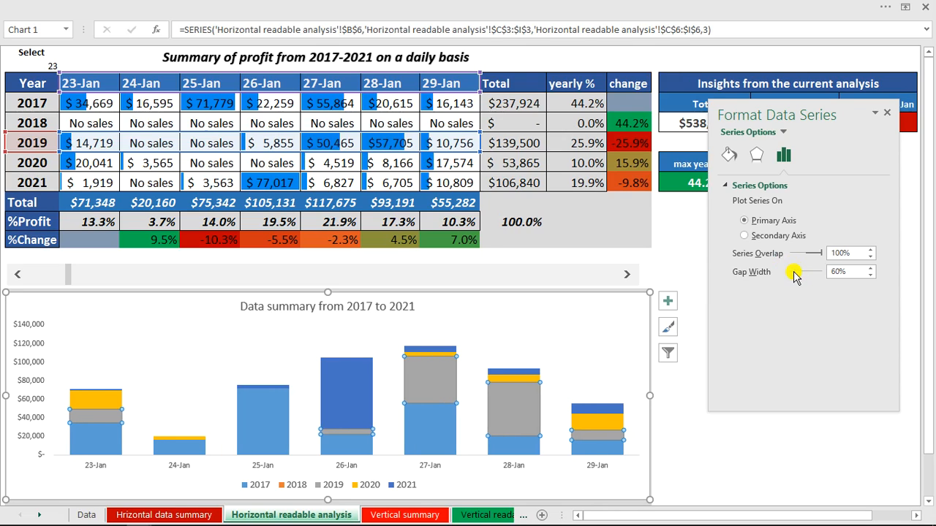
{"action": "left_click", "coordinate": [888, 116]}
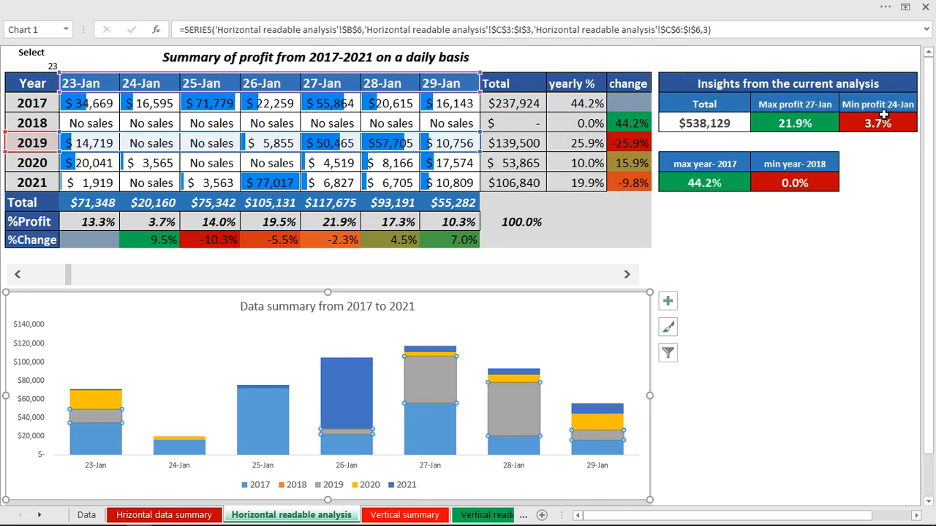
Step: Recolor the chart with the second Colorful palette of blues and greys and deselect the chart
{"action": "left_click", "coordinate": [534, 5]}
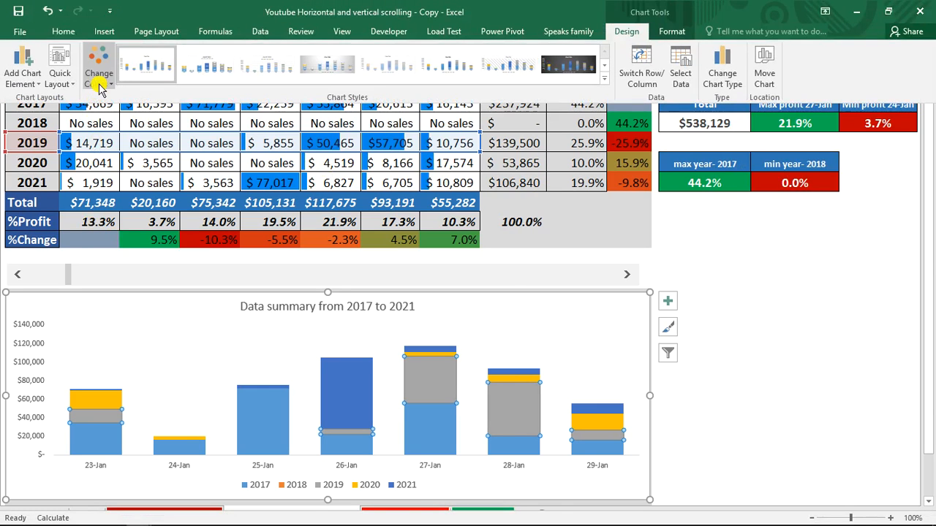
{"action": "left_click", "coordinate": [99, 79]}
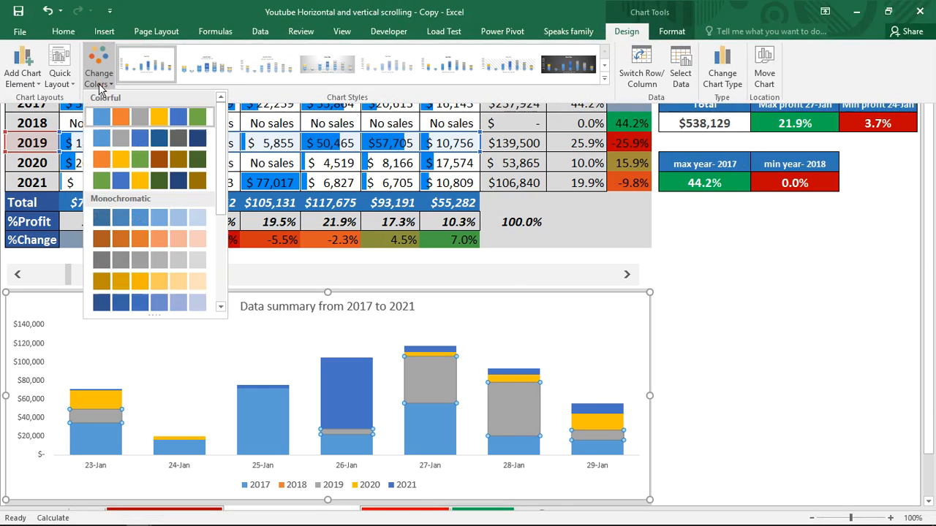
{"action": "left_click", "coordinate": [156, 137]}
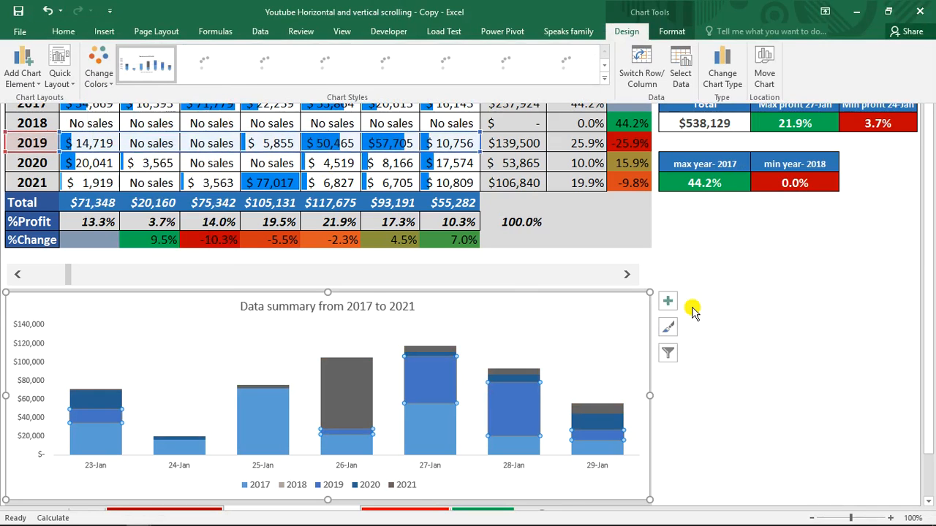
{"action": "left_click", "coordinate": [756, 294]}
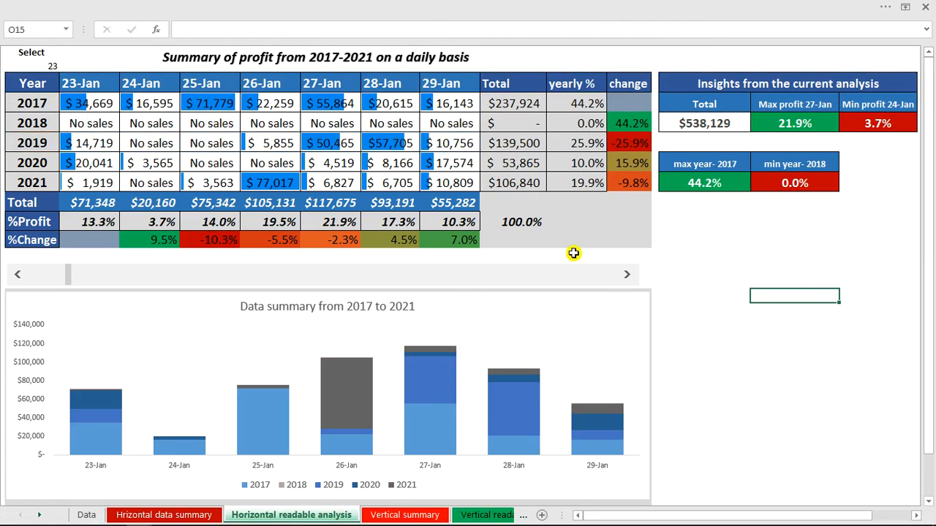
Step: Test the chart by advancing the date window one day and setting the Select value in B2 to 1
{"action": "left_click", "coordinate": [627, 274]}
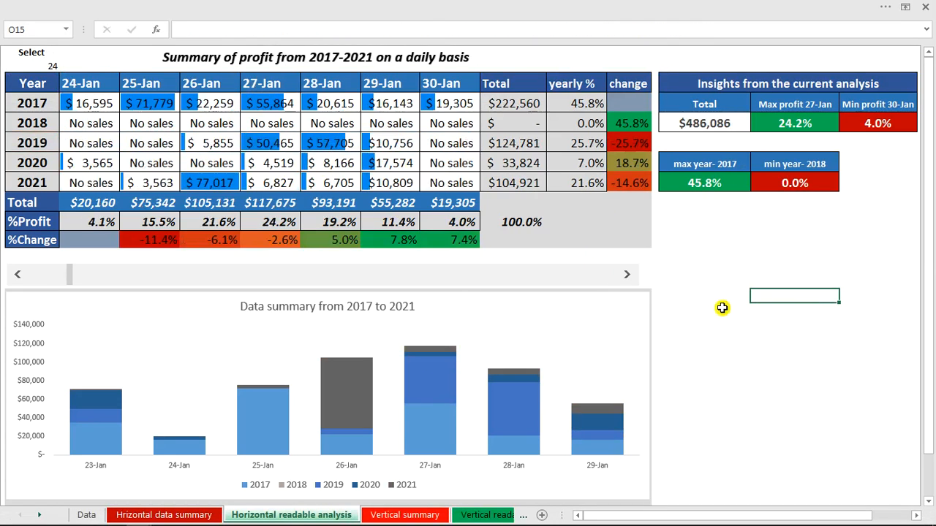
{"action": "left_click", "coordinate": [52, 65]}
{"action": "type", "text": "1"}
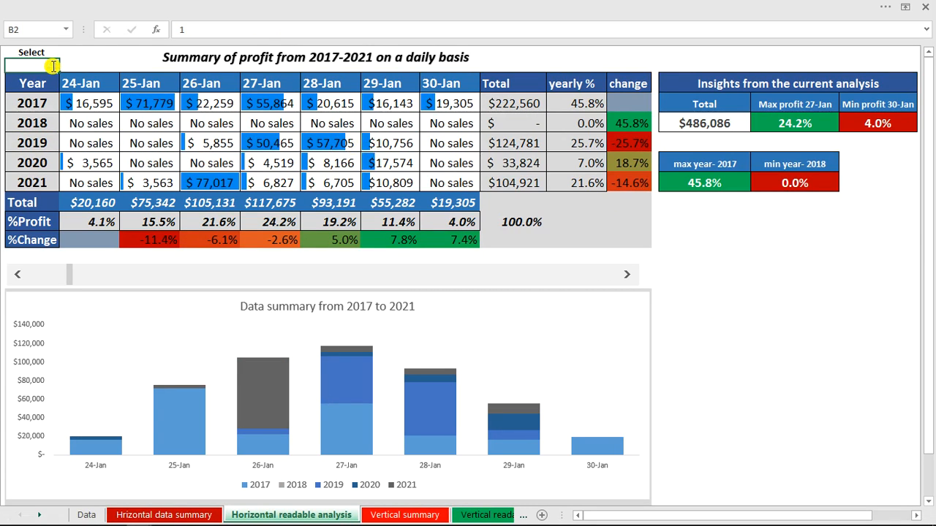
{"action": "key", "text": "Return"}
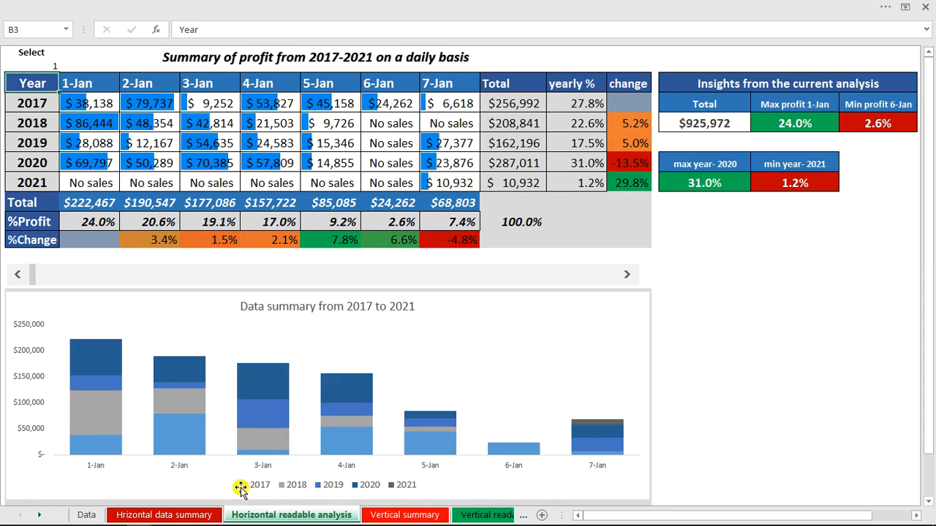
Step: Review the chart, the Hrizontal data summary sheet and the Vertical summary sheet
{"action": "mouse_move", "coordinate": [184, 433]}
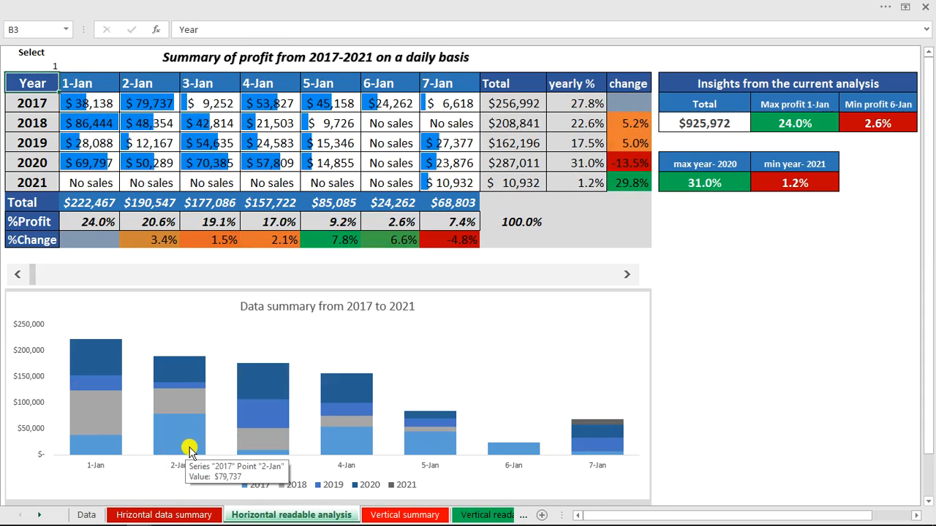
{"action": "mouse_move", "coordinate": [117, 453]}
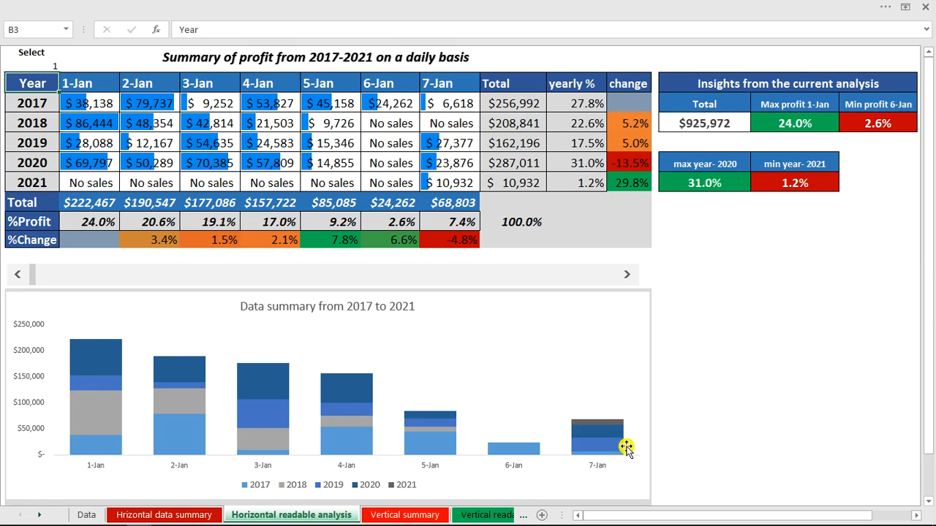
{"action": "left_click", "coordinate": [139, 512]}
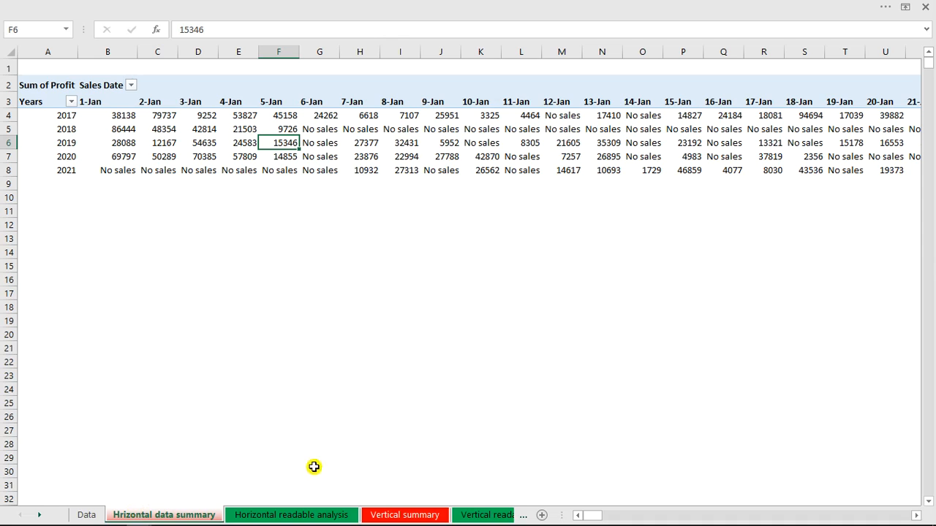
{"action": "left_click", "coordinate": [307, 515]}
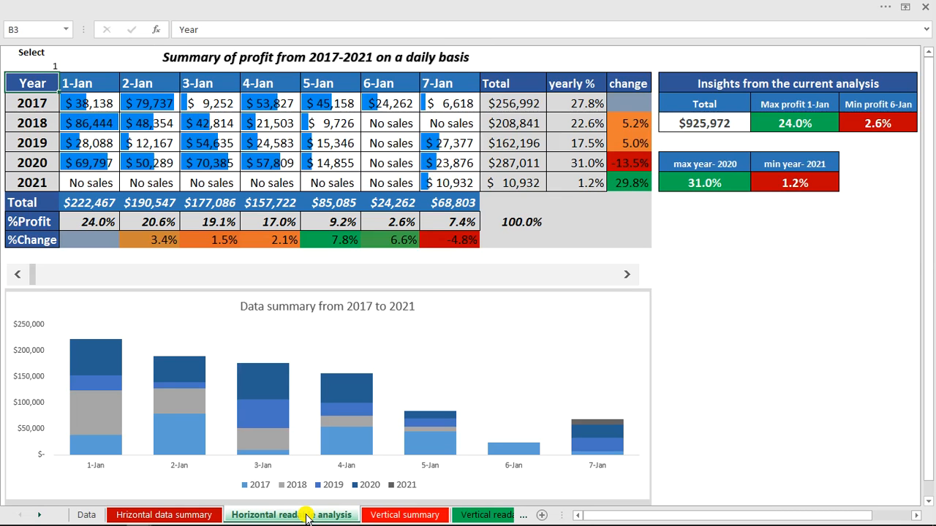
{"action": "left_click", "coordinate": [430, 514]}
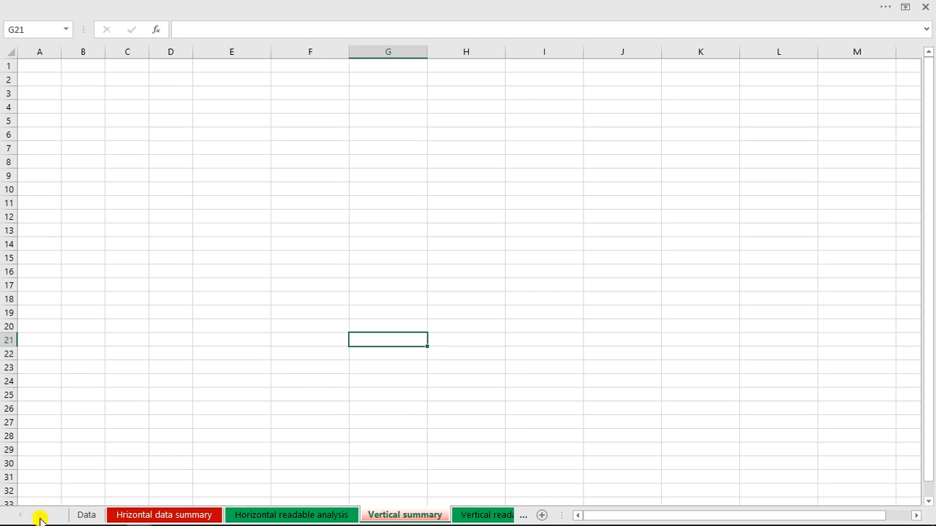
Step: Create a PivotTable from the SalesData table at cell D3 of the existing Vertical summary sheet
{"action": "left_click", "coordinate": [85, 515]}
{"action": "left_click", "coordinate": [181, 6]}
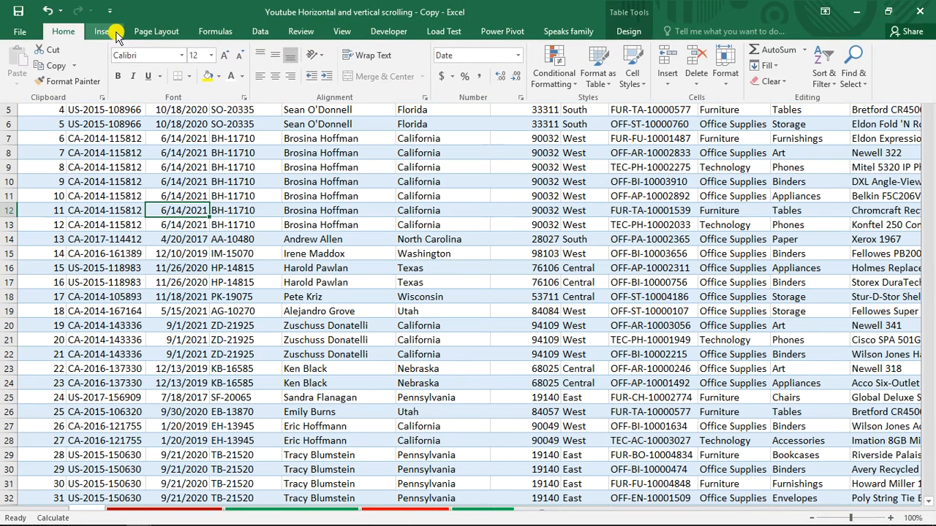
{"action": "left_click", "coordinate": [108, 31]}
{"action": "left_click", "coordinate": [20, 59]}
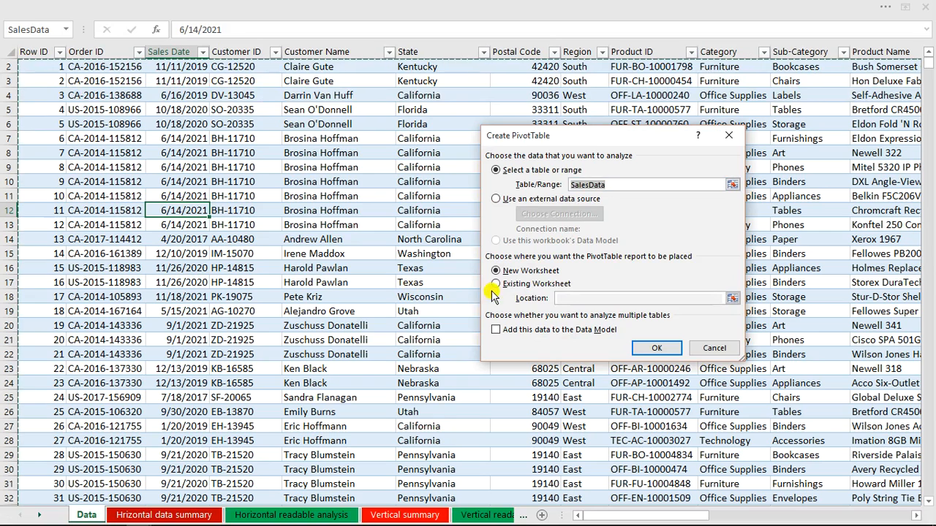
{"action": "left_click", "coordinate": [506, 286]}
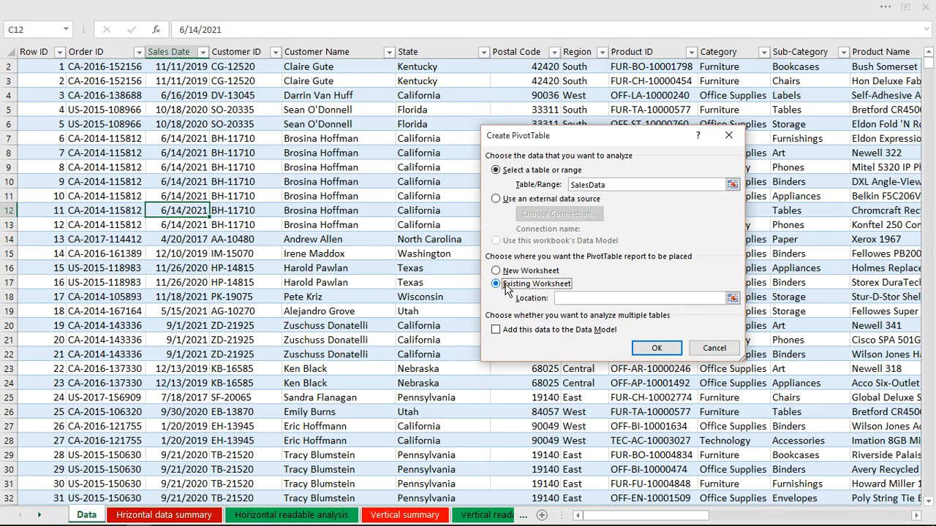
{"action": "left_click", "coordinate": [402, 515]}
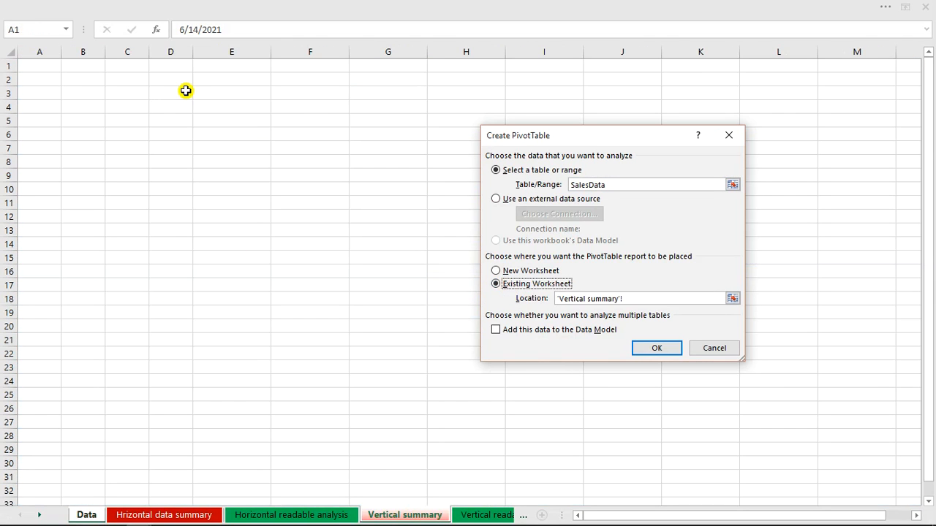
{"action": "left_click", "coordinate": [163, 91]}
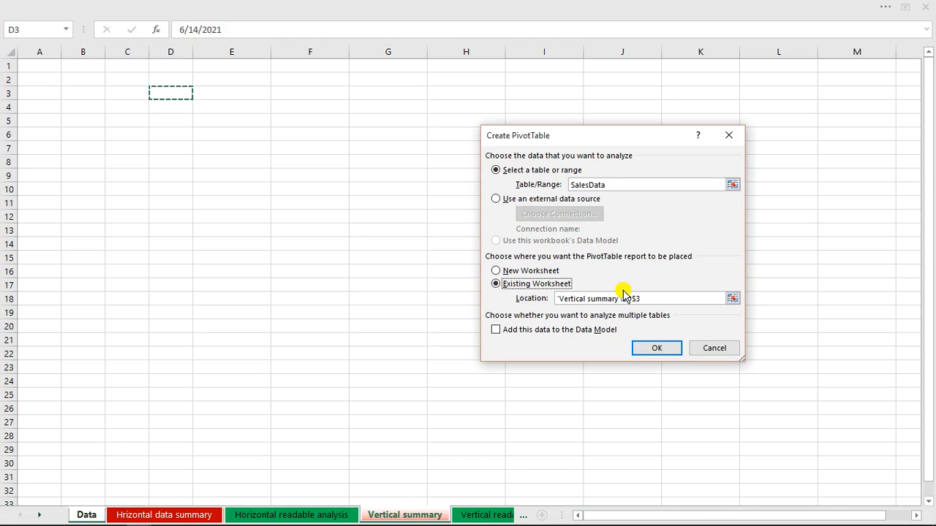
{"action": "left_click", "coordinate": [674, 349]}
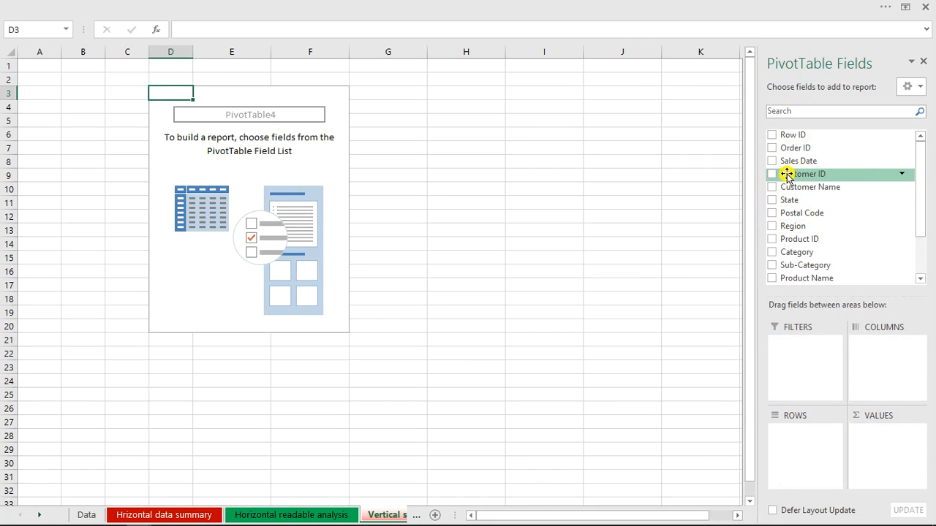
Step: Add the Region field and the State field beneath it to the PivotTable's rows
{"action": "mouse_move", "coordinate": [922, 180]}
{"action": "left_mouse_down"}
{"action": "mouse_move", "coordinate": [923, 225]}
{"action": "mouse_move", "coordinate": [913, 176]}
{"action": "left_mouse_up"}
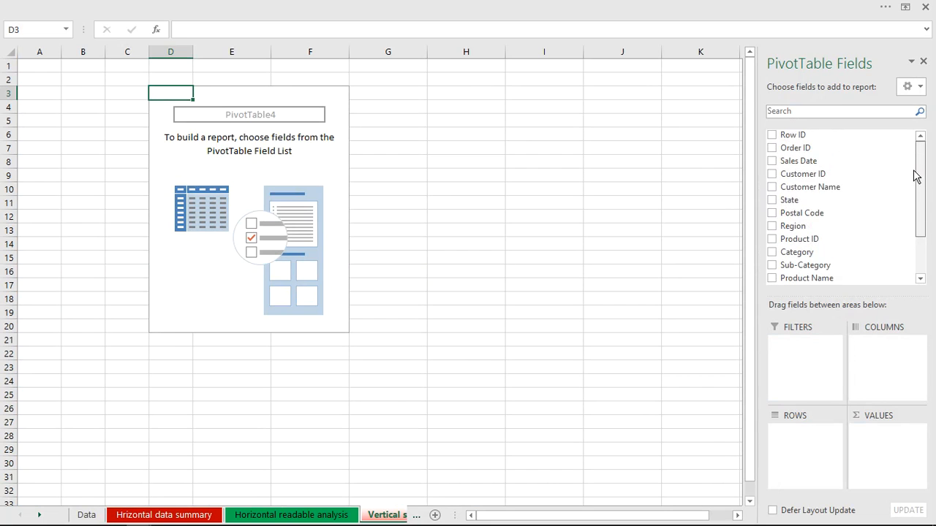
{"action": "left_click", "coordinate": [776, 228]}
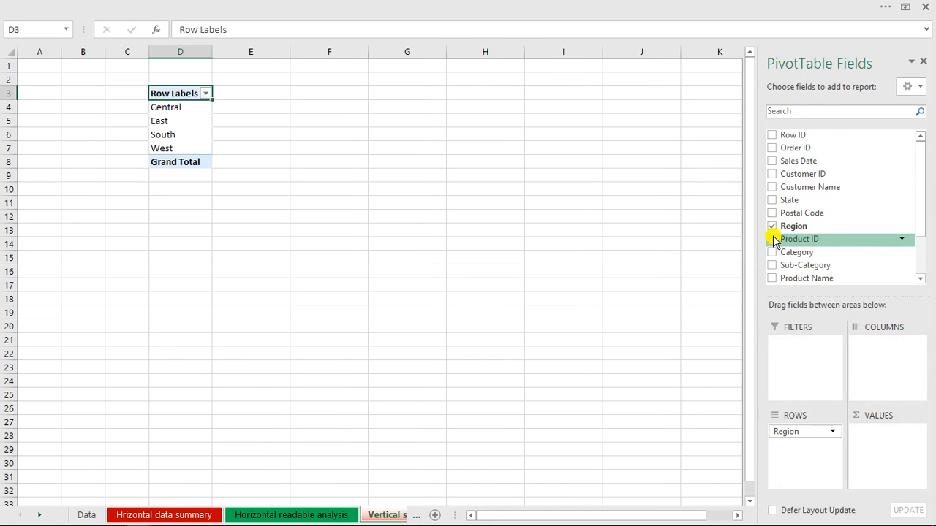
{"action": "left_click", "coordinate": [773, 200]}
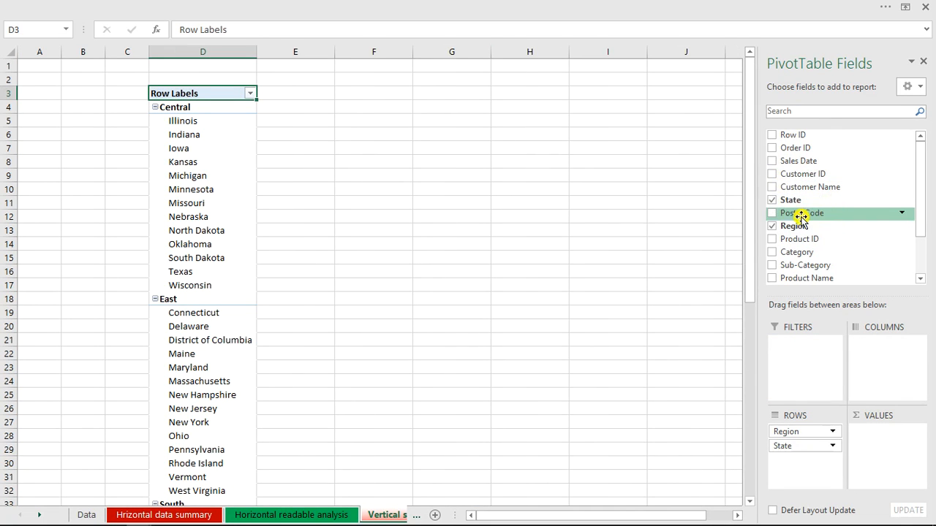
Step: Look for the City field in the field list and add it to the PivotTable's rows below State
{"action": "left_click", "coordinate": [801, 116]}
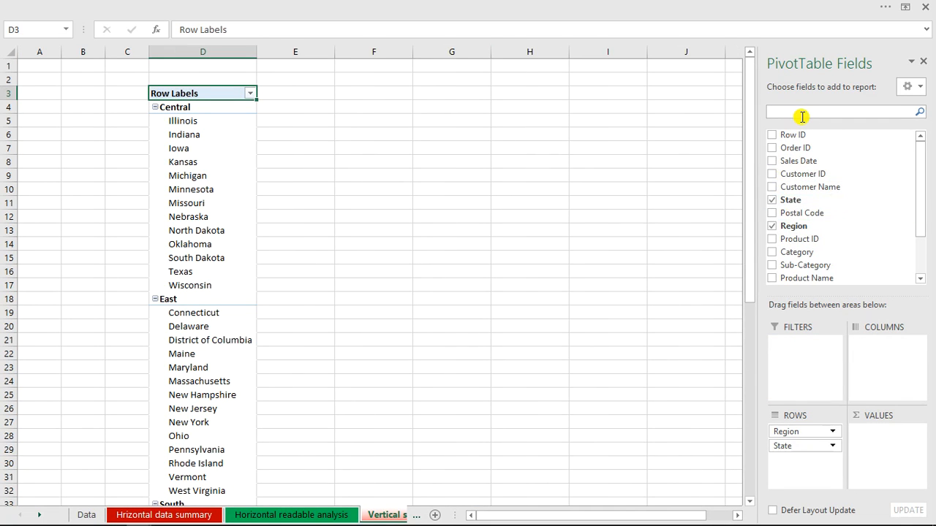
{"action": "type", "text": "c"}
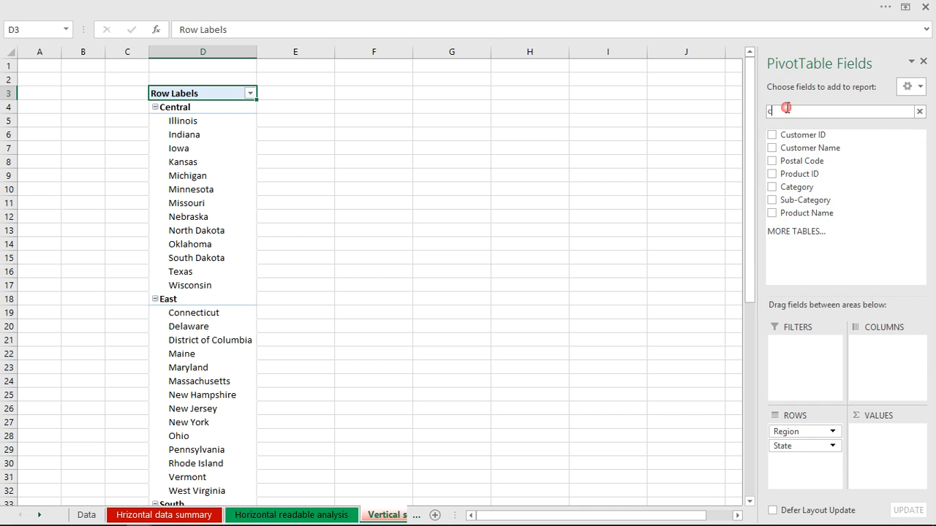
{"action": "type", "text": "l"}
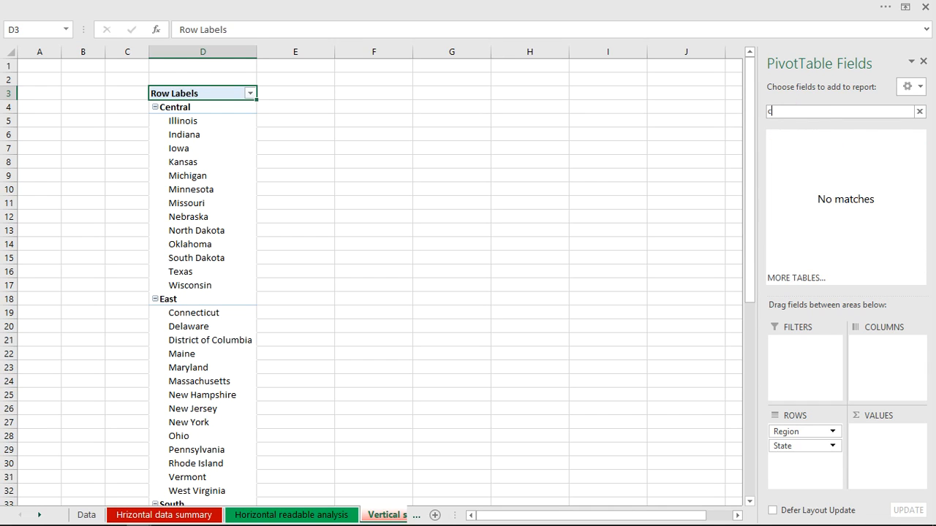
{"action": "key", "text": "BackSpace"}
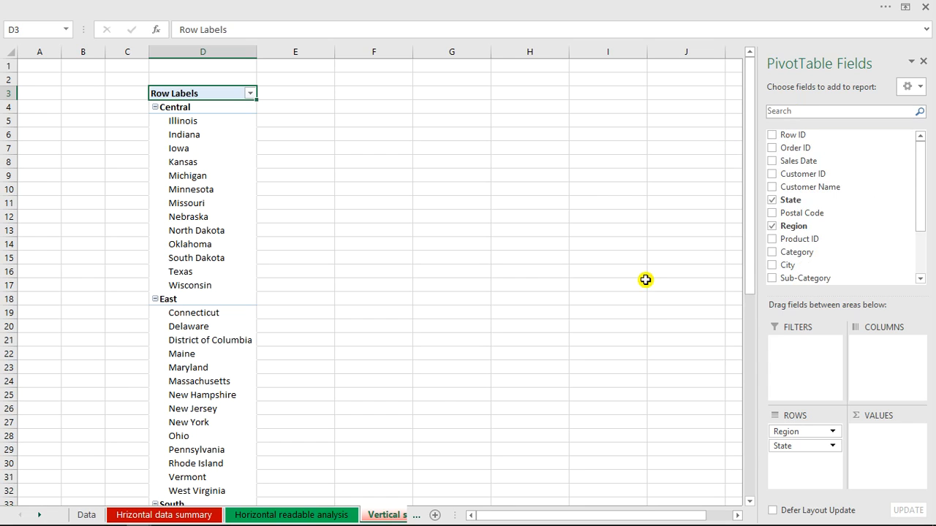
{"action": "left_click", "coordinate": [773, 266]}
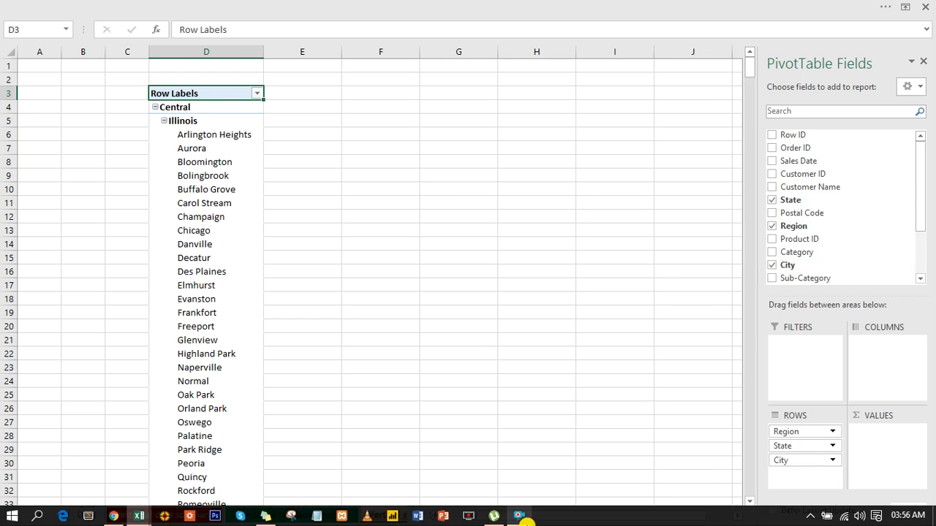
{"action": "left_click", "coordinate": [521, 517]}
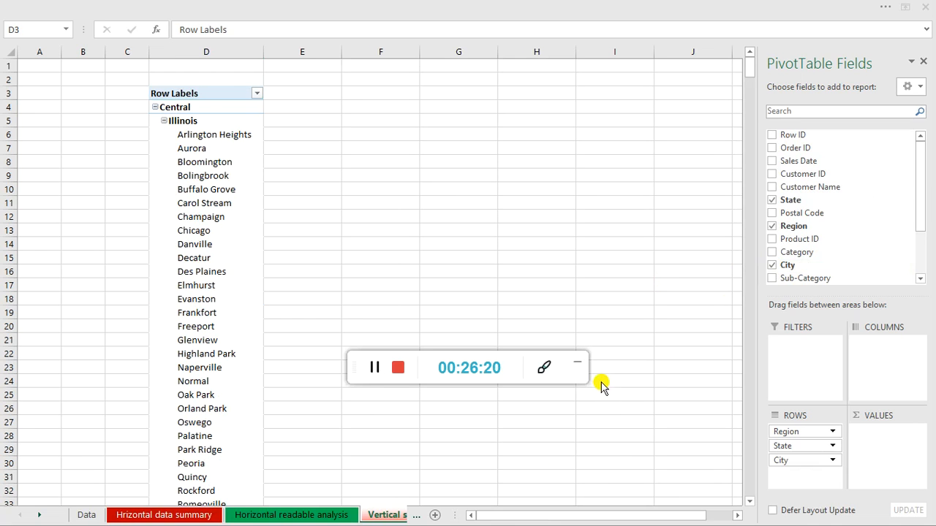
{"action": "left_click", "coordinate": [579, 364]}
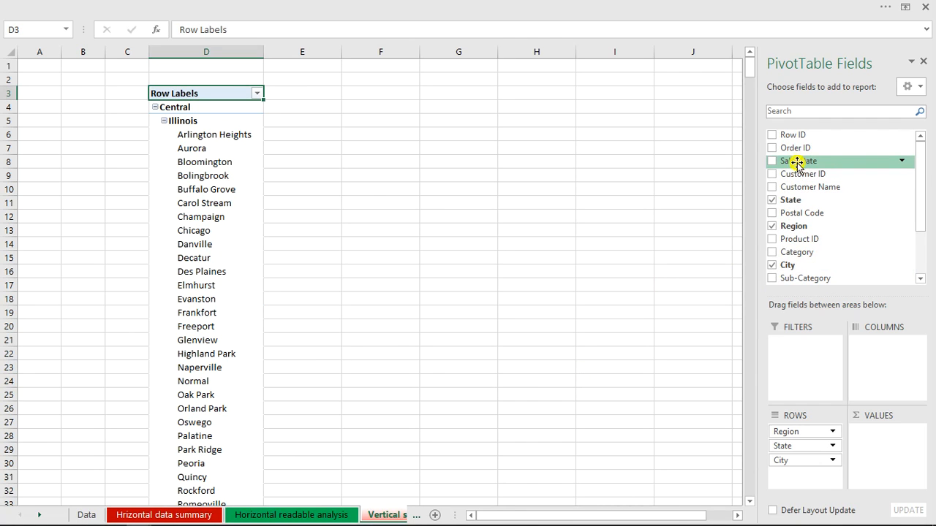
Step: Add Order ID to the PivotTable's values as a count and give it the custom name #transactions
{"action": "left_click_drag", "start_coordinate": [812, 150], "coordinate": [889, 441]}
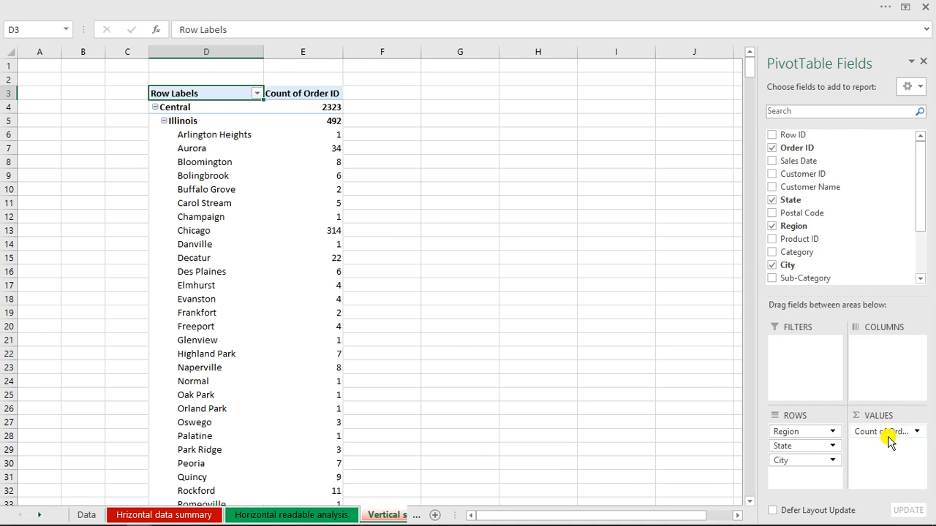
{"action": "double_click", "coordinate": [302, 94]}
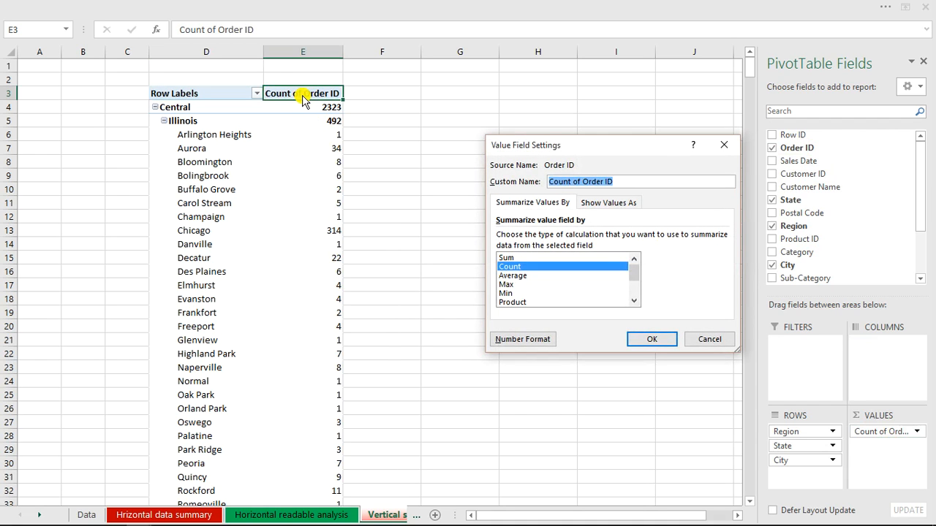
{"action": "type", "text": "3"}
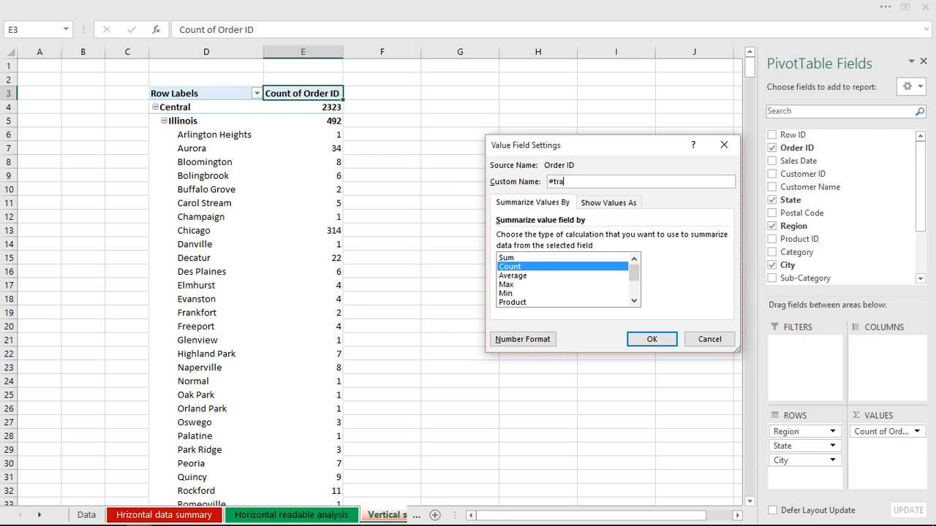
{"action": "key", "text": "Return"}
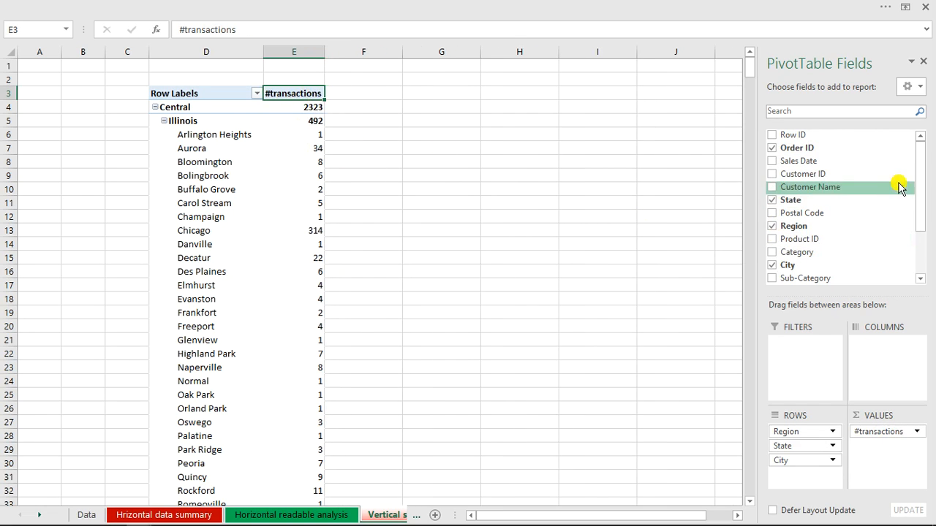
Step: Add the Profit field to the PivotTable's values below #transactions and summarize it by Sum
{"action": "left_click_drag", "start_coordinate": [922, 186], "coordinate": [921, 226]}
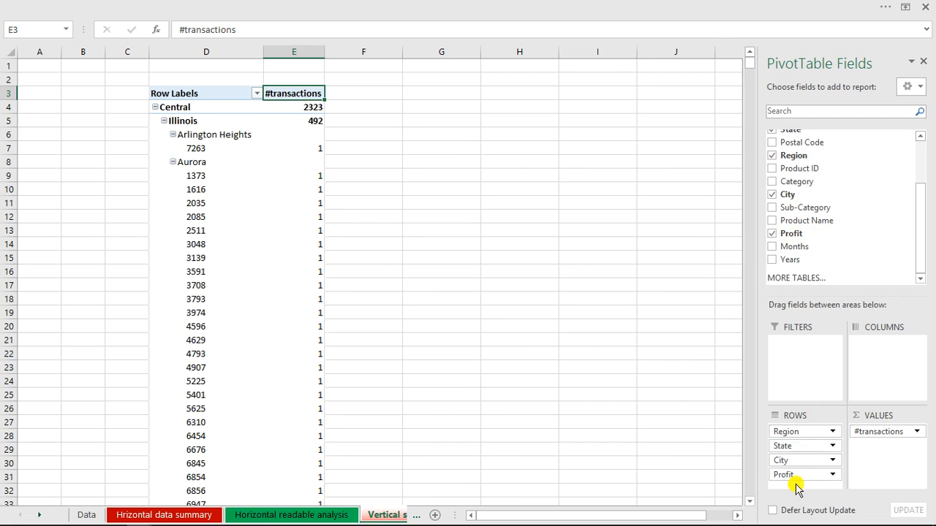
{"action": "left_click_drag", "start_coordinate": [797, 474], "coordinate": [881, 452]}
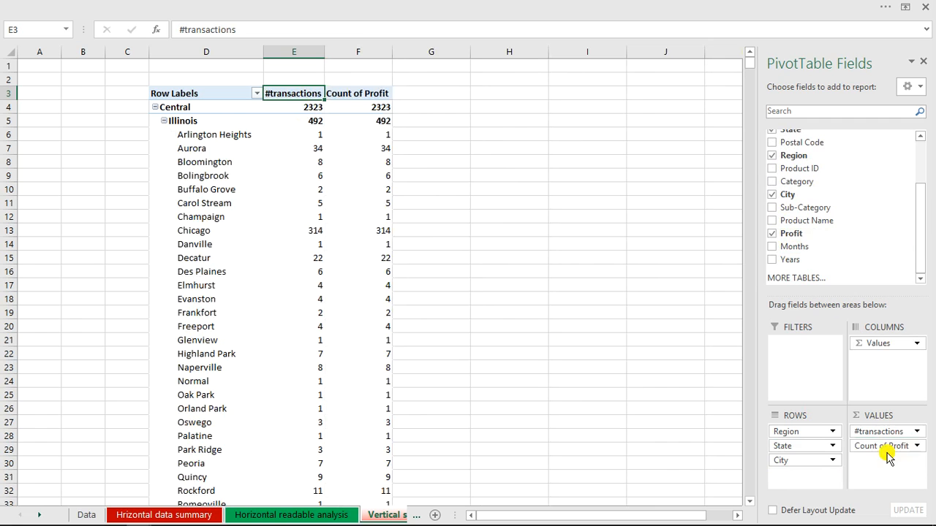
{"action": "left_click", "coordinate": [906, 446]}
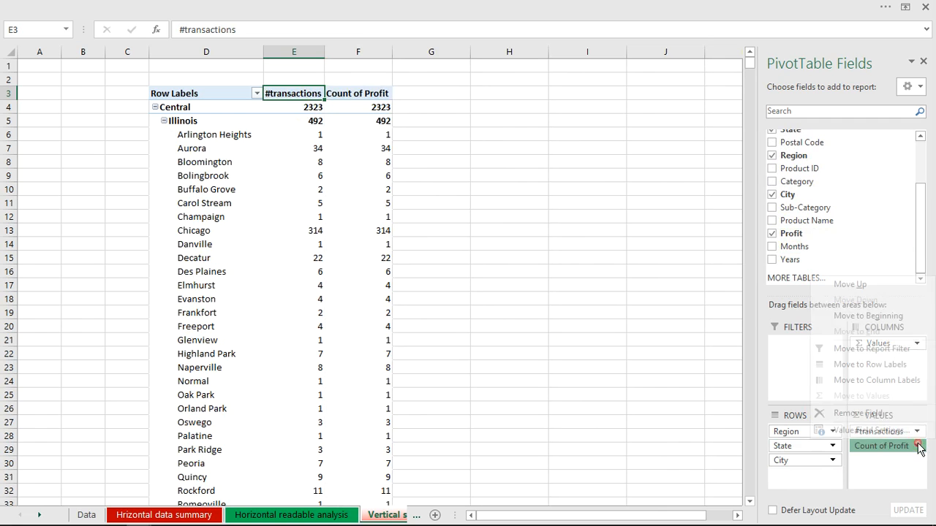
{"action": "left_click", "coordinate": [885, 430]}
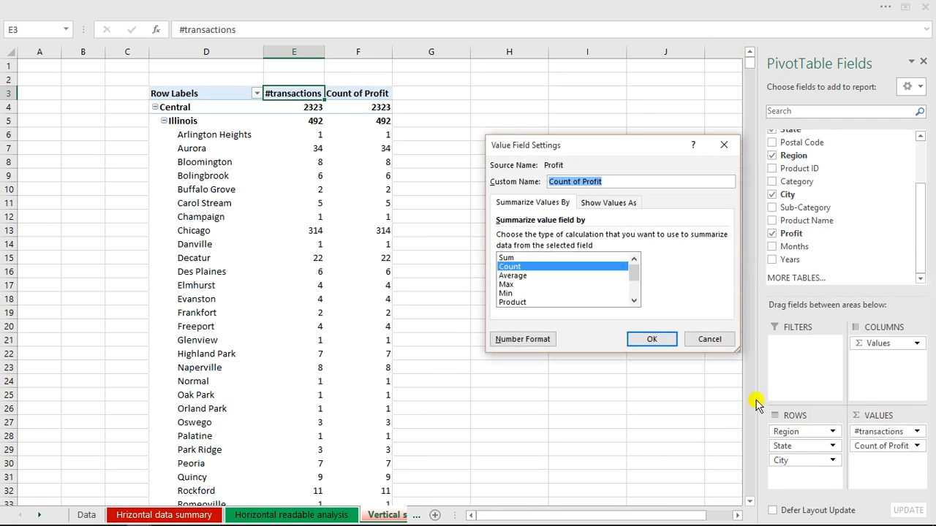
{"action": "left_click", "coordinate": [561, 259]}
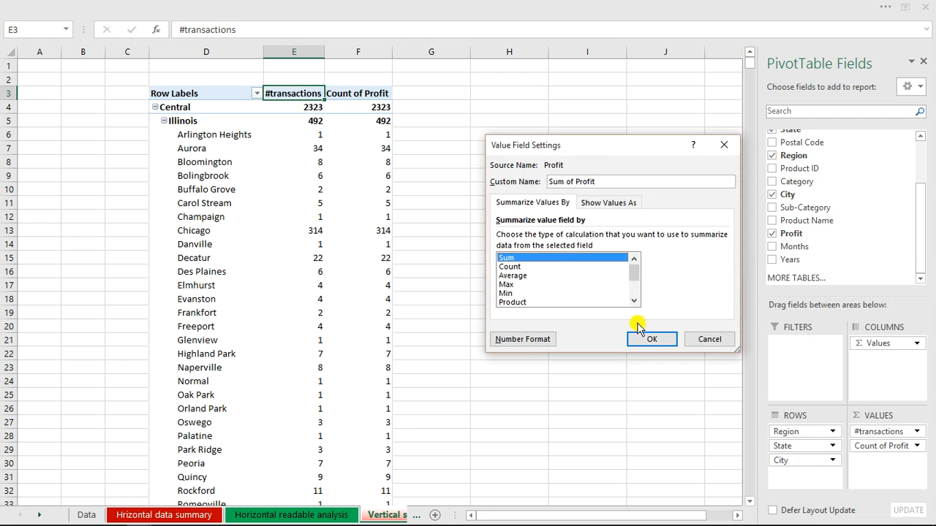
{"action": "left_click", "coordinate": [652, 340]}
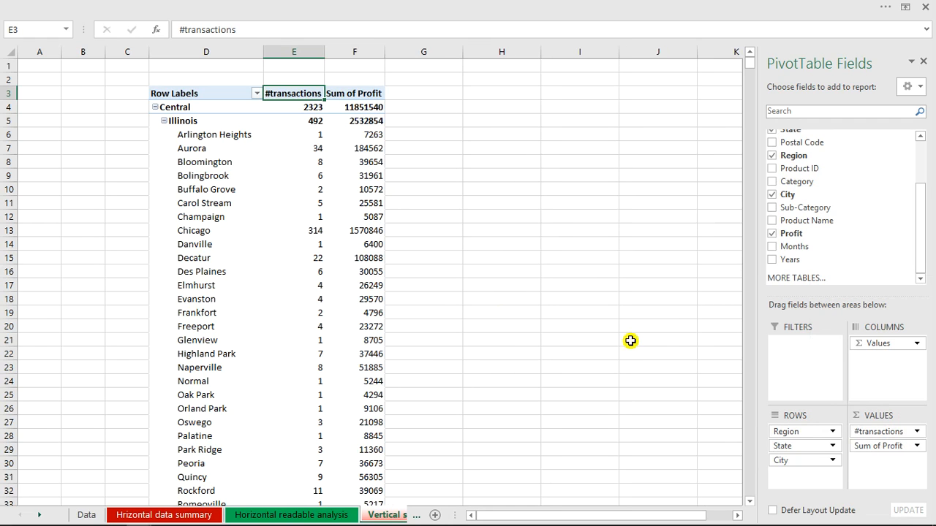
Step: Show the PivotTable report in tabular form
{"action": "left_click", "coordinate": [348, 244]}
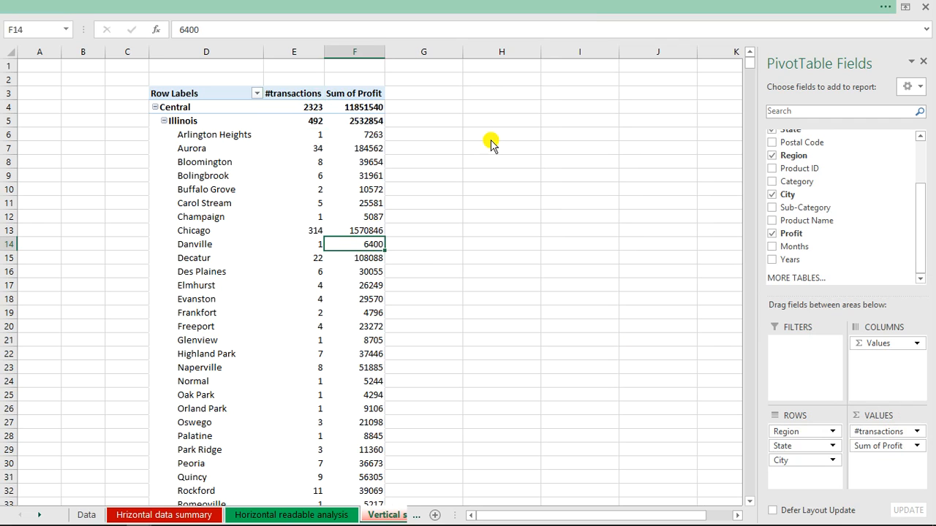
{"action": "left_click", "coordinate": [570, 8]}
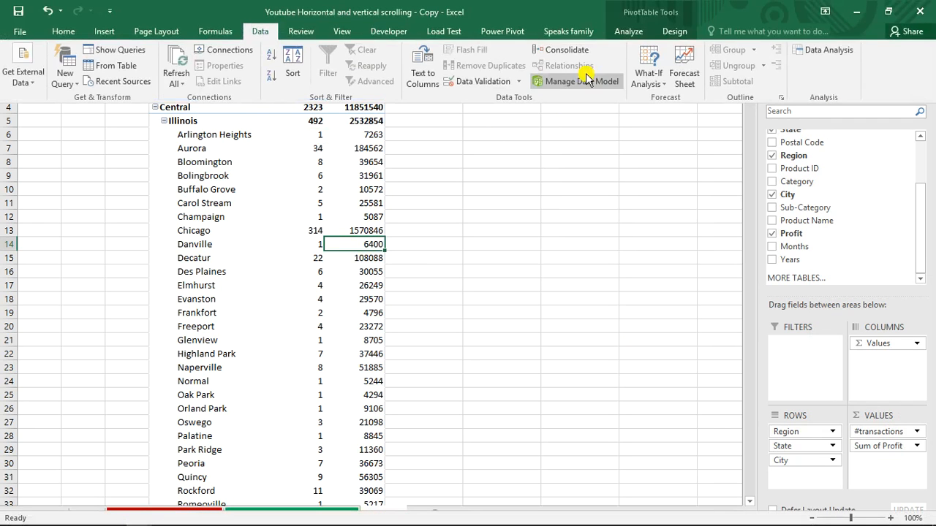
{"action": "left_click", "coordinate": [675, 32]}
{"action": "left_click", "coordinate": [96, 82]}
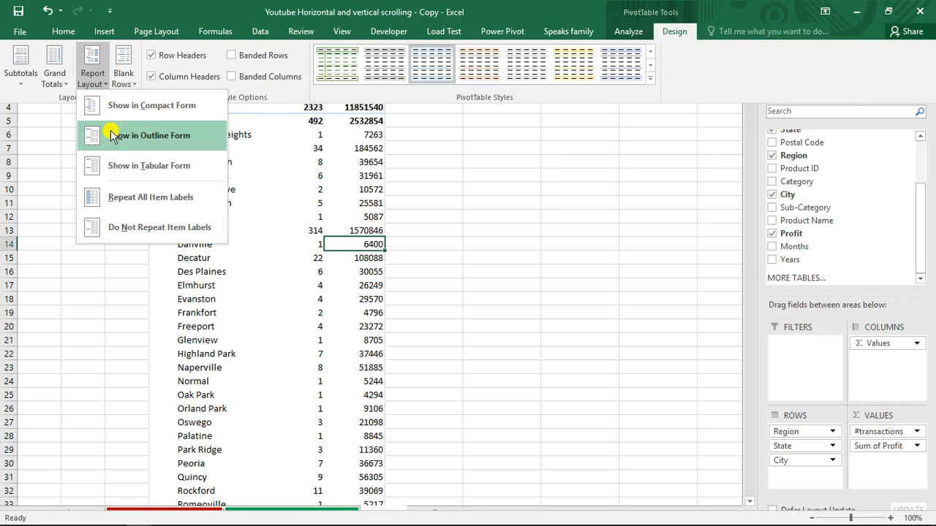
{"action": "left_click", "coordinate": [123, 163]}
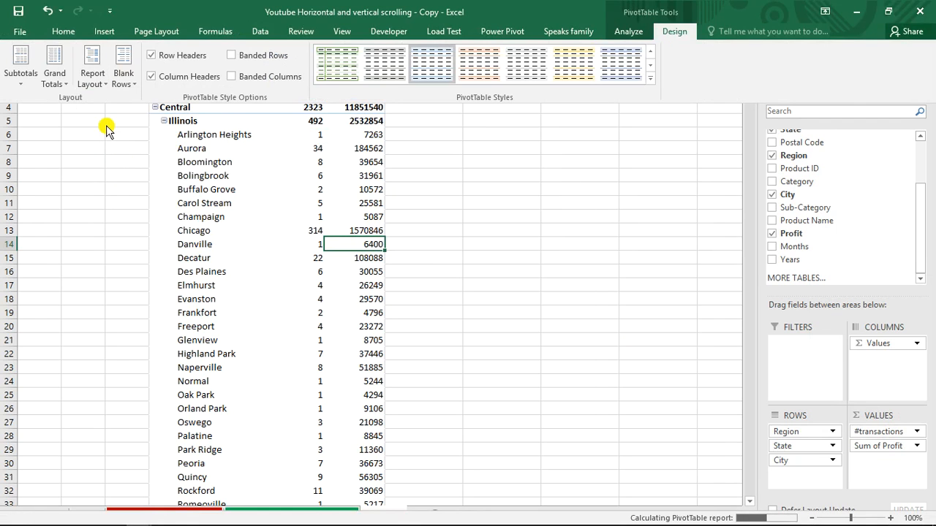
Step: Turn off the PivotTable's grand totals for rows and columns and hide all subtotals
{"action": "left_click", "coordinate": [66, 82]}
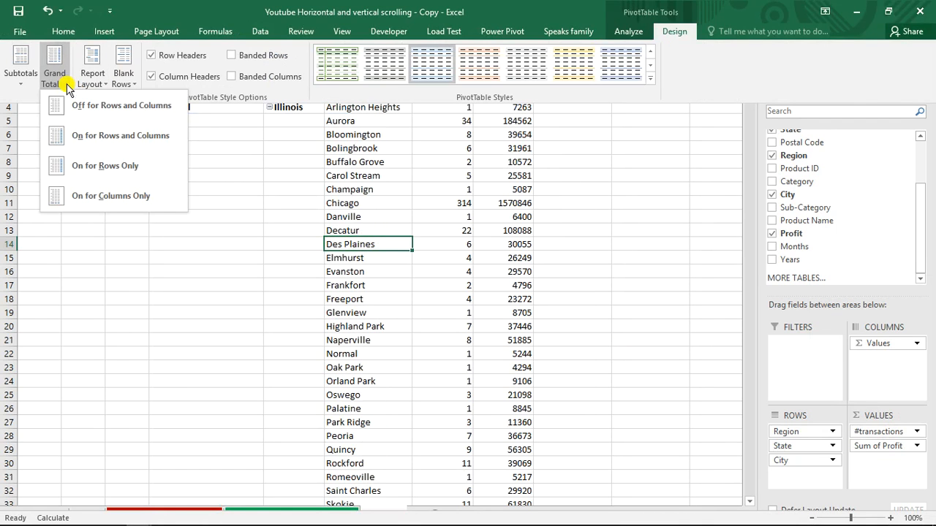
{"action": "left_click", "coordinate": [75, 104]}
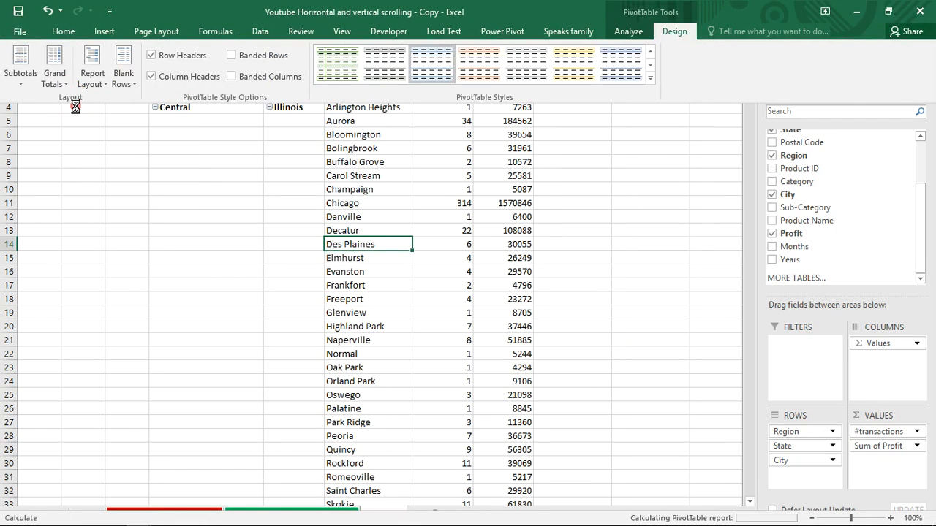
{"action": "left_click", "coordinate": [20, 82]}
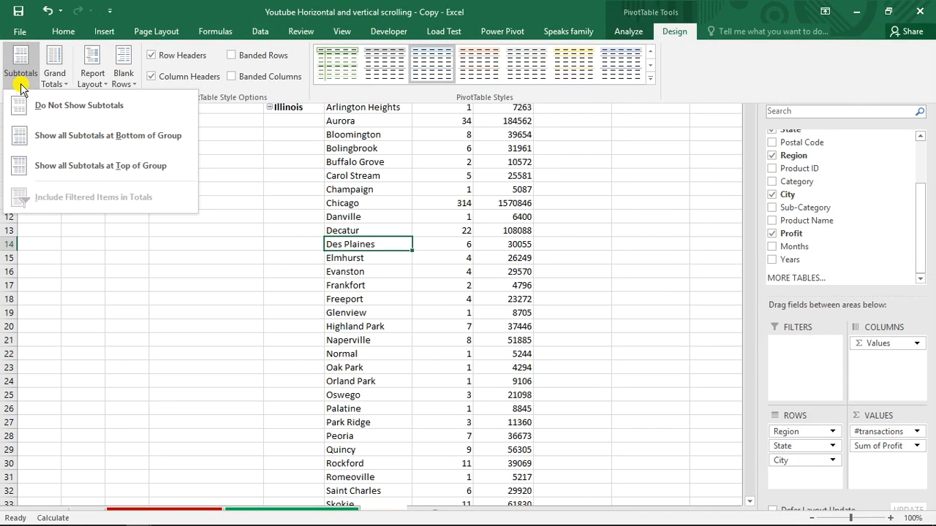
{"action": "left_click", "coordinate": [38, 104]}
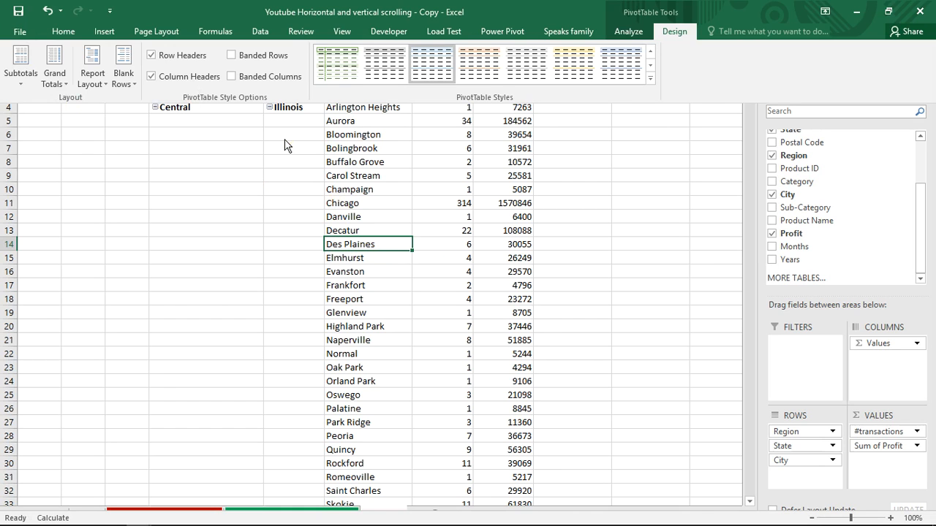
{"action": "left_click", "coordinate": [284, 118]}
{"action": "left_click", "coordinate": [285, 117]}
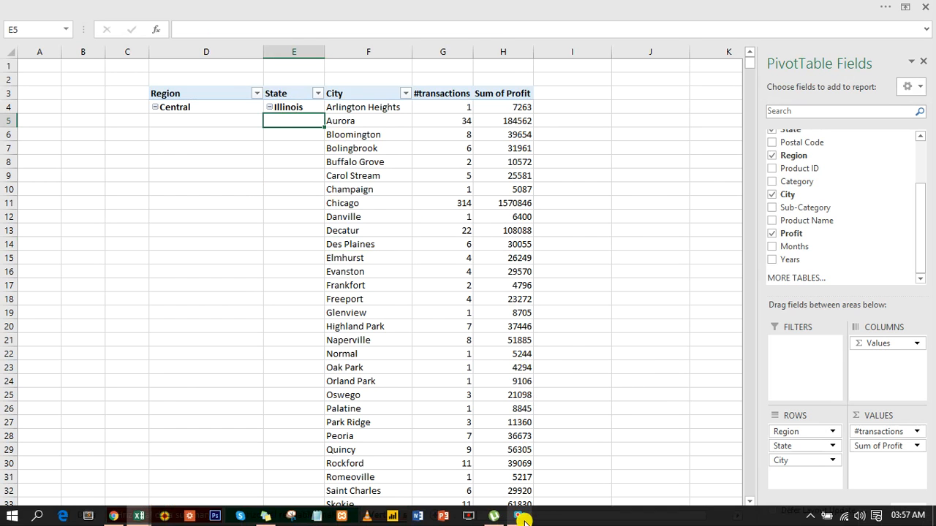
{"action": "left_click", "coordinate": [523, 518]}
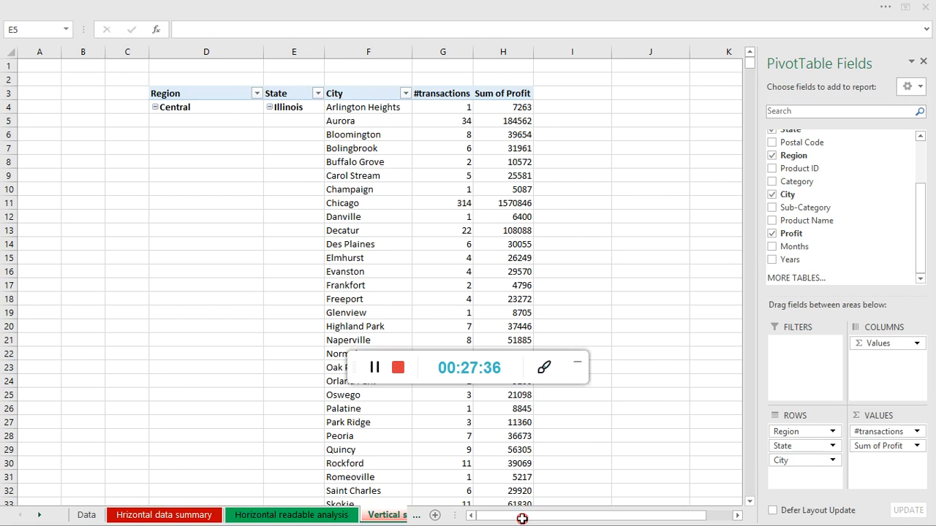
{"action": "left_click", "coordinate": [577, 365]}
Step: Reorder the PivotTable's row fields so that City comes first, followed by Region and State
{"action": "left_click_drag", "start_coordinate": [784, 445], "coordinate": [802, 432]}
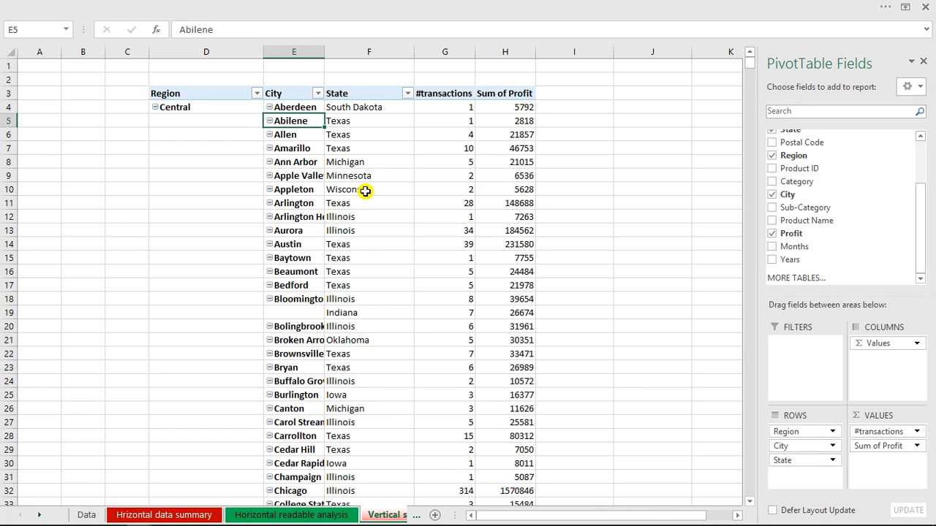
{"action": "left_click", "coordinate": [309, 180]}
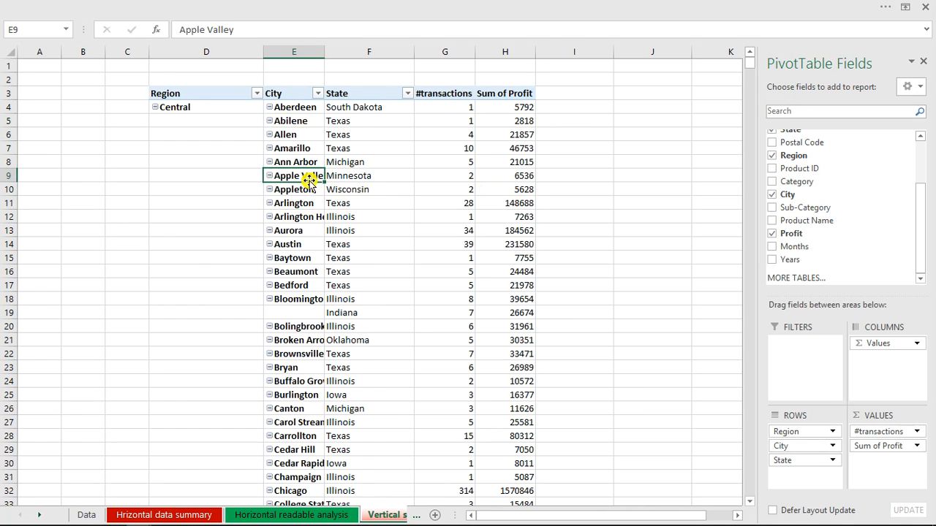
{"action": "left_click_drag", "start_coordinate": [308, 182], "coordinate": [247, 189]}
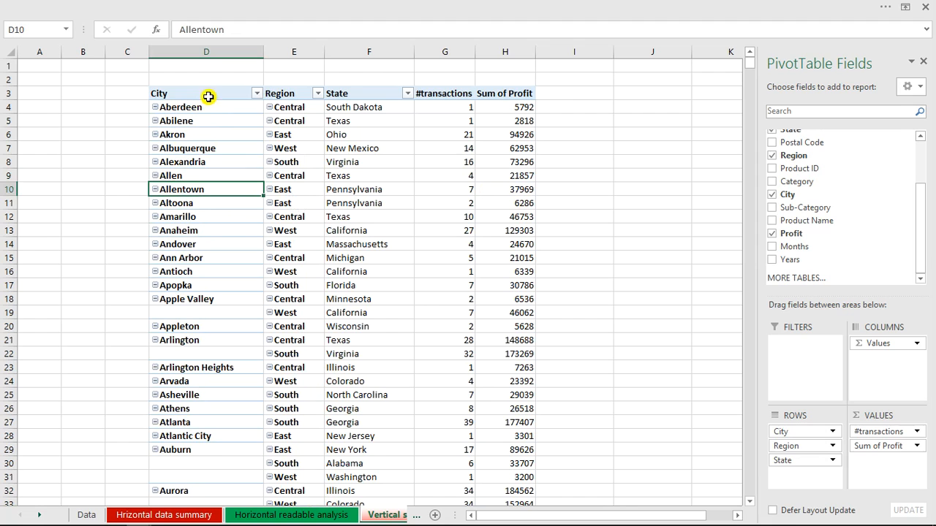
Step: Repeat all item labels in the PivotTable to fill the blank City and Region cells, and check the two La Porte rows
{"action": "left_click", "coordinate": [194, 312]}
{"action": "left_click", "coordinate": [212, 354]}
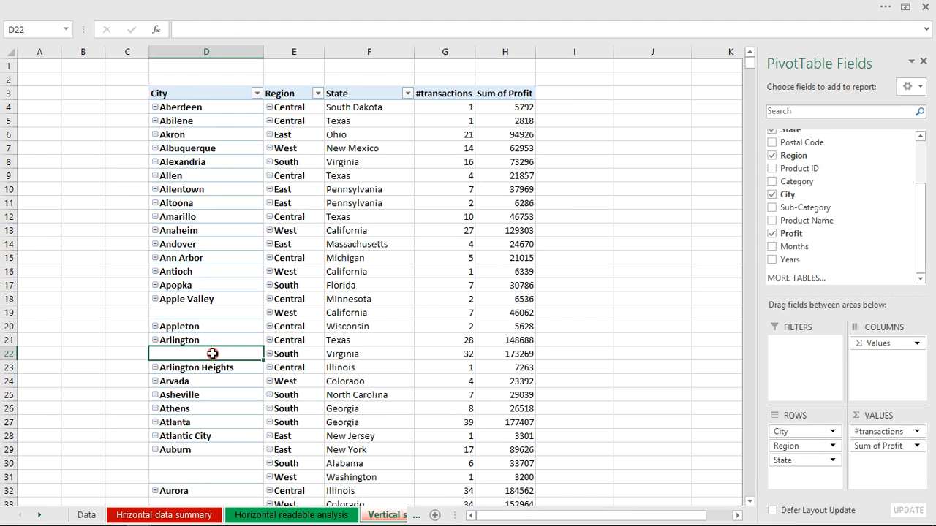
{"action": "left_click_drag", "start_coordinate": [749, 67], "coordinate": [747, 74]}
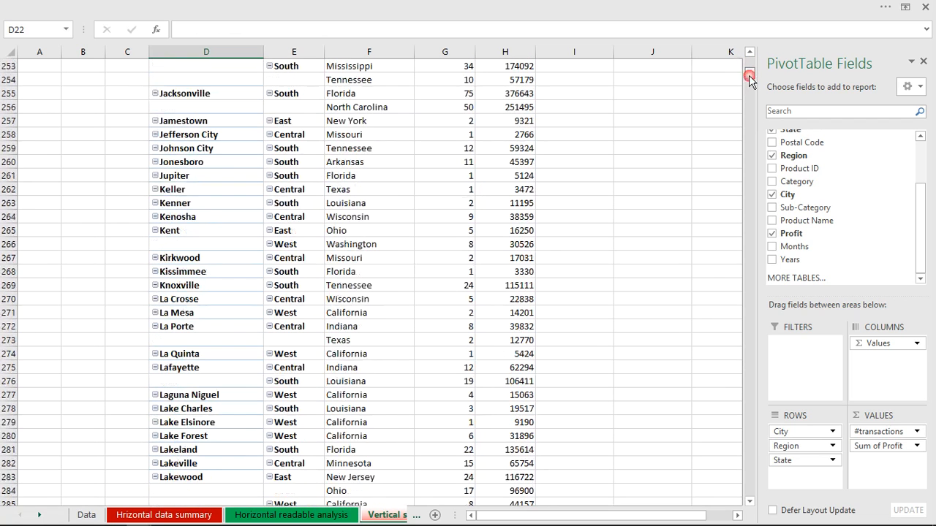
{"action": "left_click", "coordinate": [247, 342]}
{"action": "left_click", "coordinate": [616, 6]}
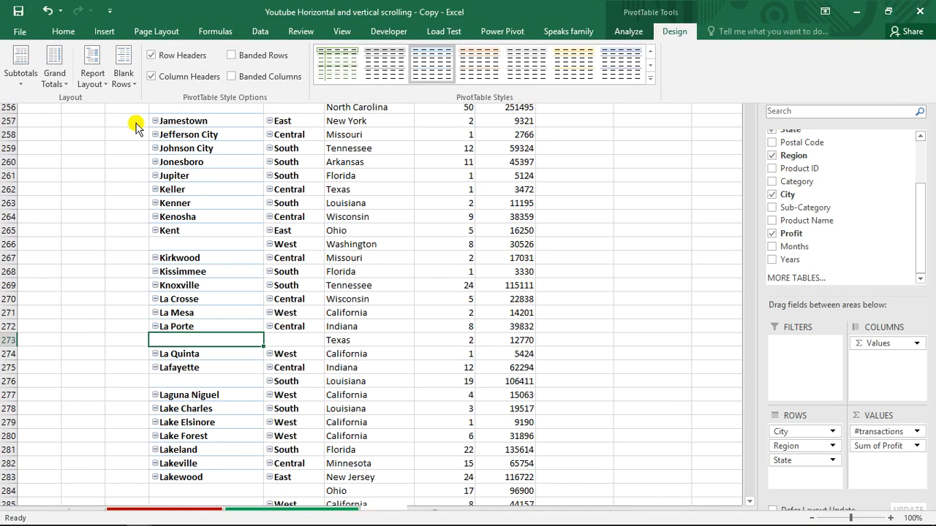
{"action": "left_click", "coordinate": [93, 80]}
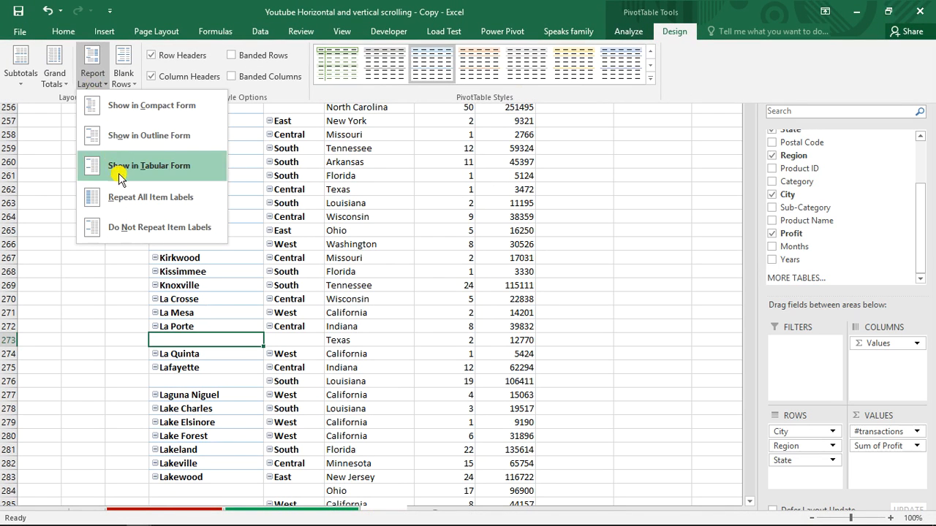
{"action": "left_click", "coordinate": [146, 204]}
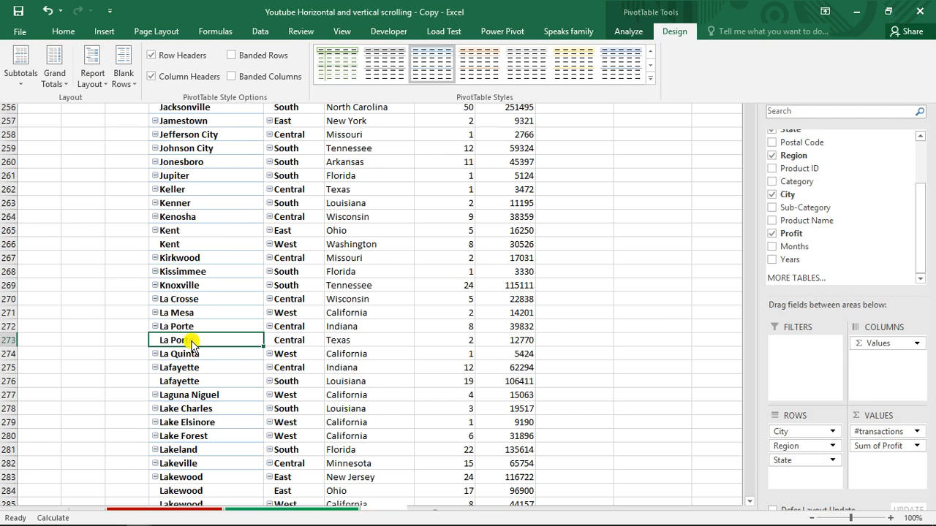
{"action": "left_click", "coordinate": [199, 326]}
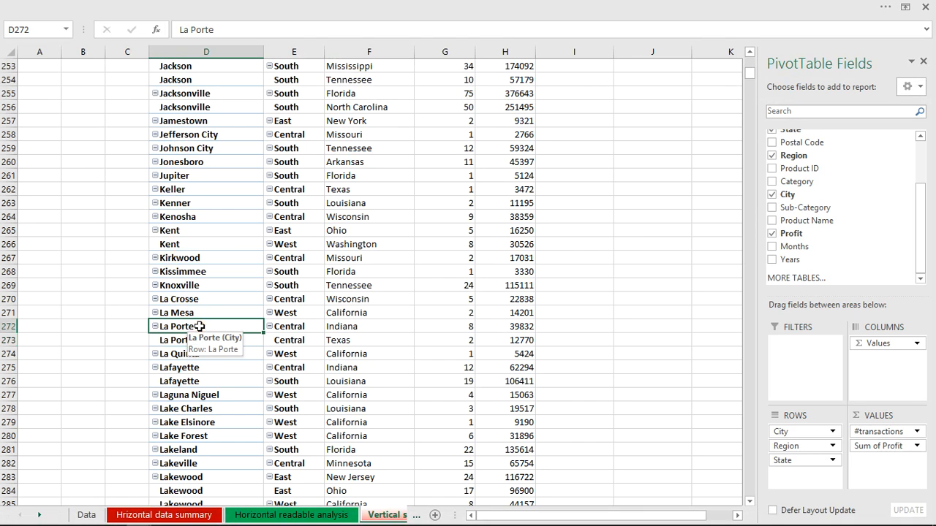
{"action": "left_click_drag", "start_coordinate": [199, 326], "coordinate": [333, 342]}
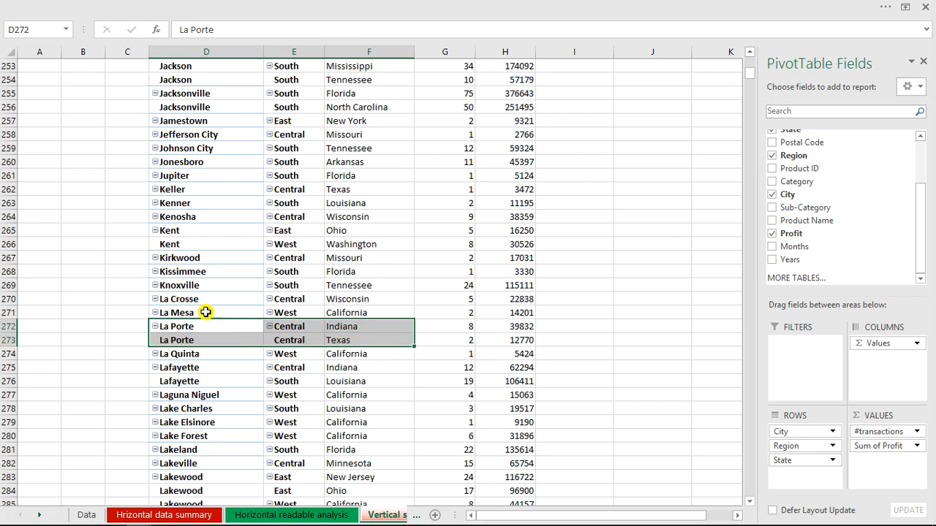
Step: Return to the start of the PivotTable and close its field list
{"action": "left_click_drag", "start_coordinate": [748, 79], "coordinate": [751, 67]}
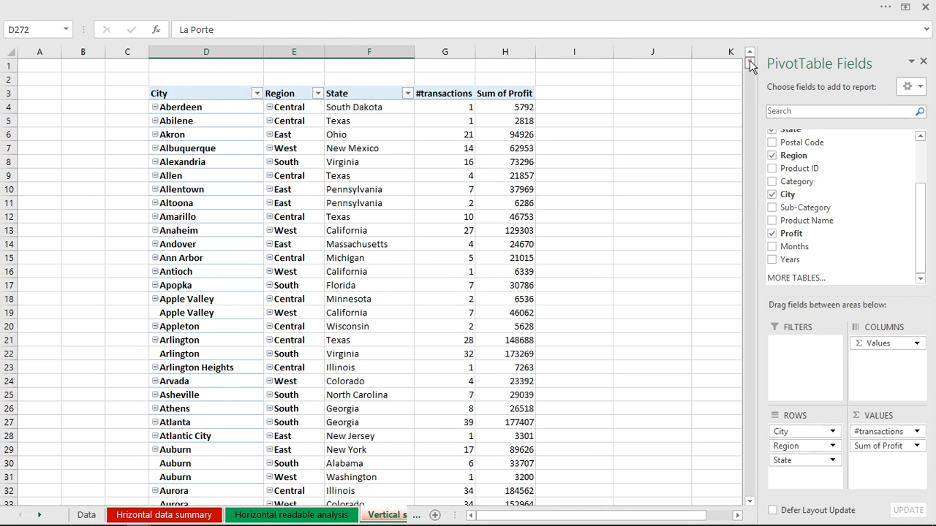
{"action": "left_click", "coordinate": [444, 144]}
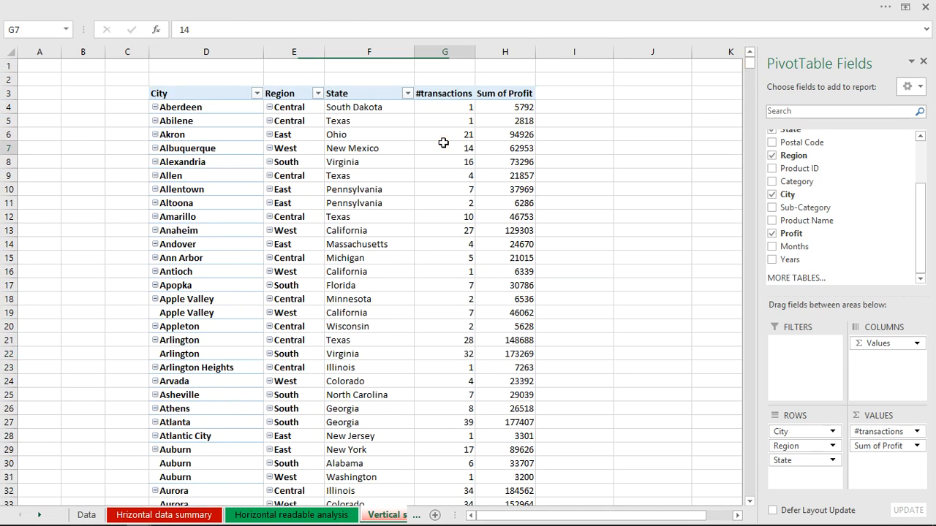
{"action": "left_click", "coordinate": [924, 62]}
{"action": "left_click", "coordinate": [425, 159]}
{"action": "left_click", "coordinate": [262, 138]}
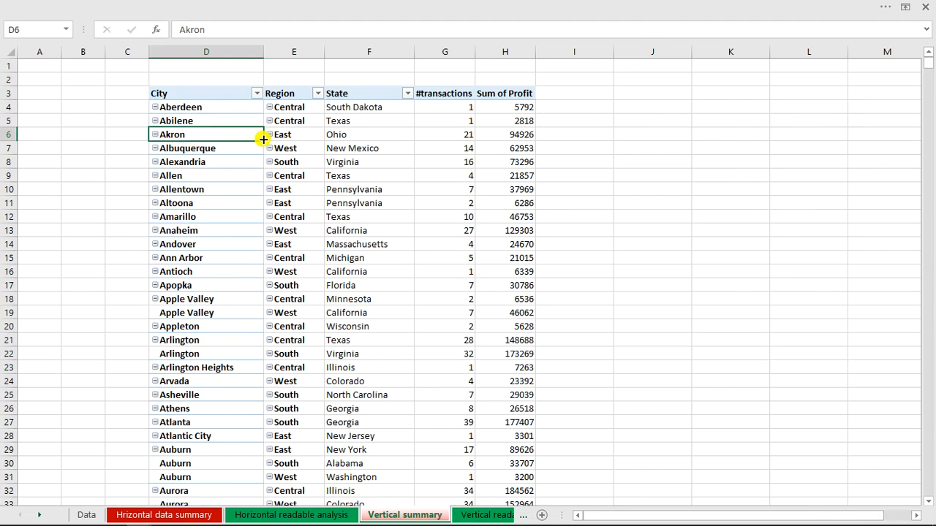
Step: Insert a vertical scroll bar form control beside the City column of the table on the Vertical readablae analysis sheet
{"action": "left_click", "coordinate": [485, 514]}
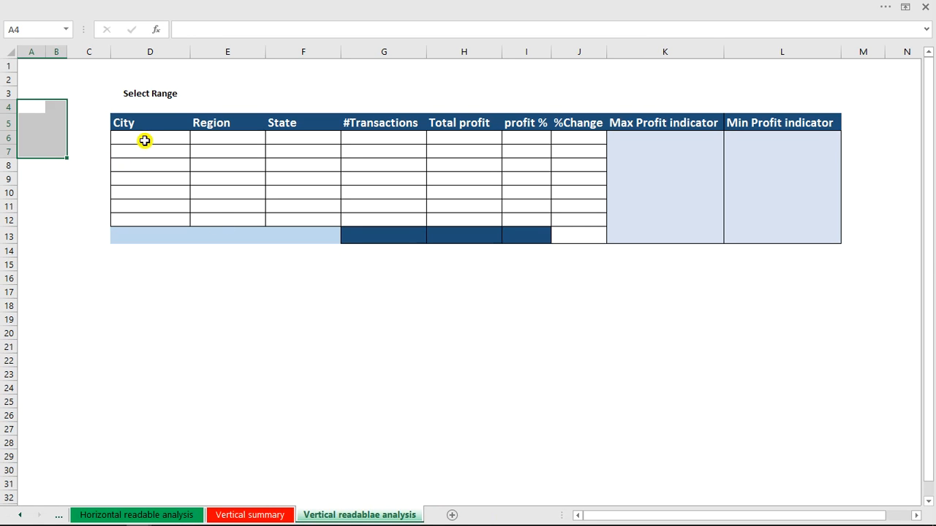
{"action": "left_click_drag", "start_coordinate": [145, 139], "coordinate": [559, 217]}
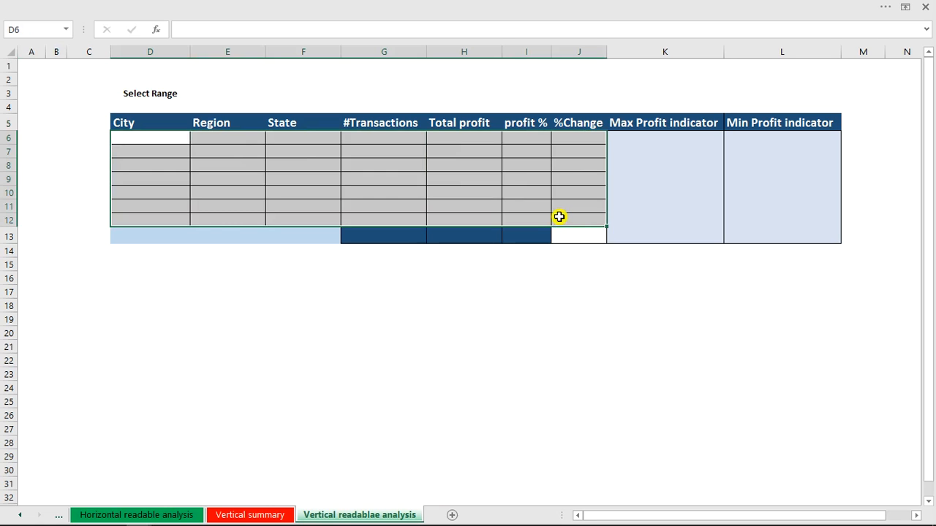
{"action": "left_click", "coordinate": [517, 7]}
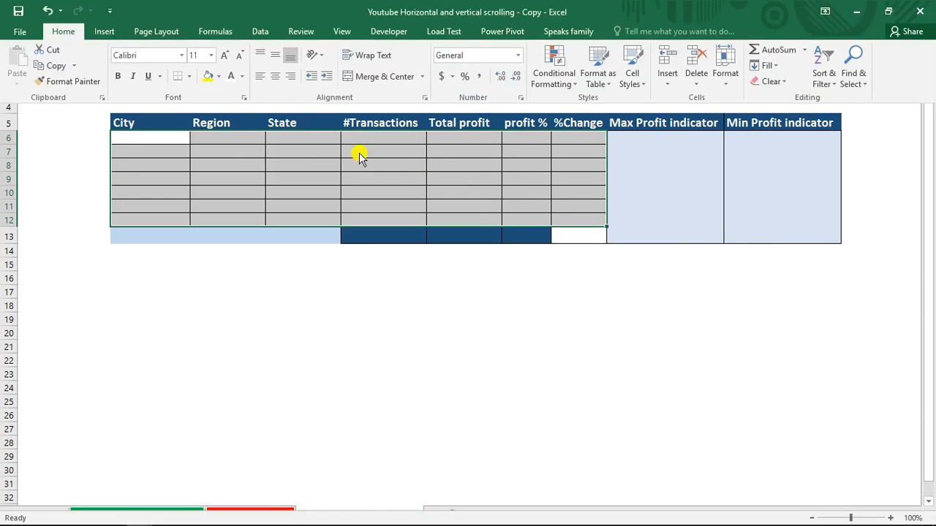
{"action": "left_click", "coordinate": [389, 33]}
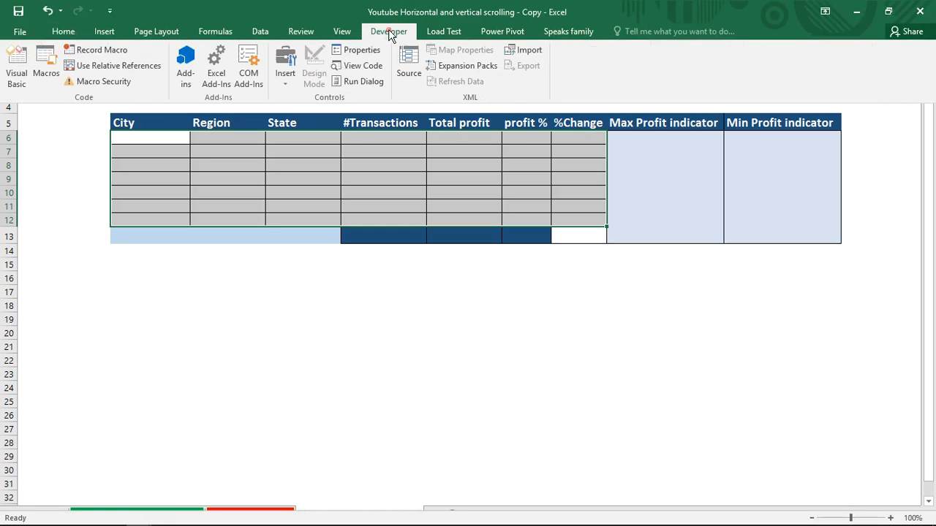
{"action": "left_click", "coordinate": [285, 70]}
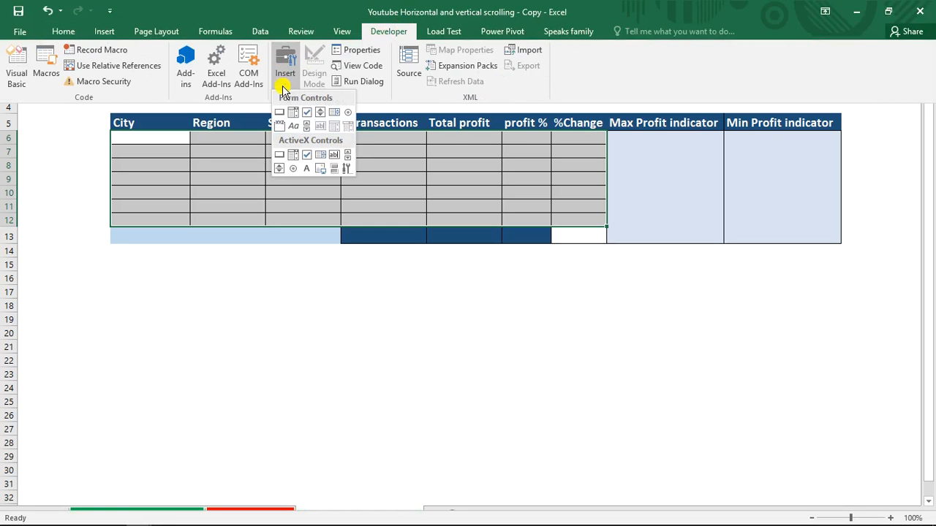
{"action": "left_click", "coordinate": [310, 130]}
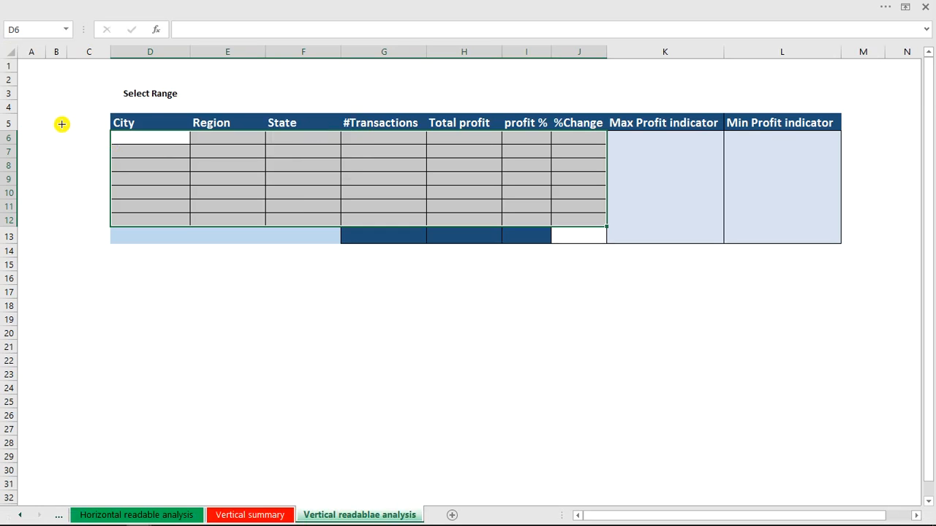
{"action": "left_click_drag", "start_coordinate": [77, 112], "coordinate": [99, 237]}
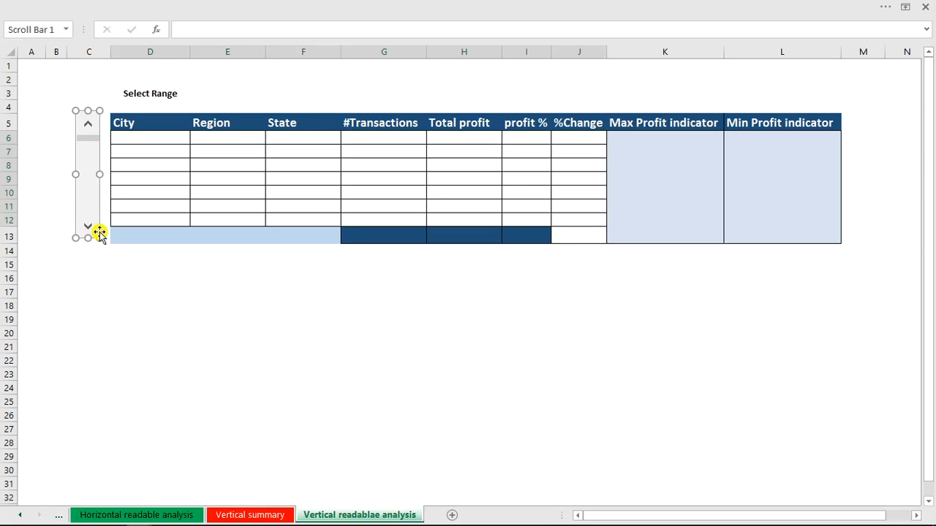
{"action": "left_click_drag", "start_coordinate": [96, 191], "coordinate": [100, 186]}
Step: Format the scroll bar with minimum 1, maximum 596, incremental change 1 and page change 7, and link it to cell D4
{"action": "right_click", "coordinate": [99, 186]}
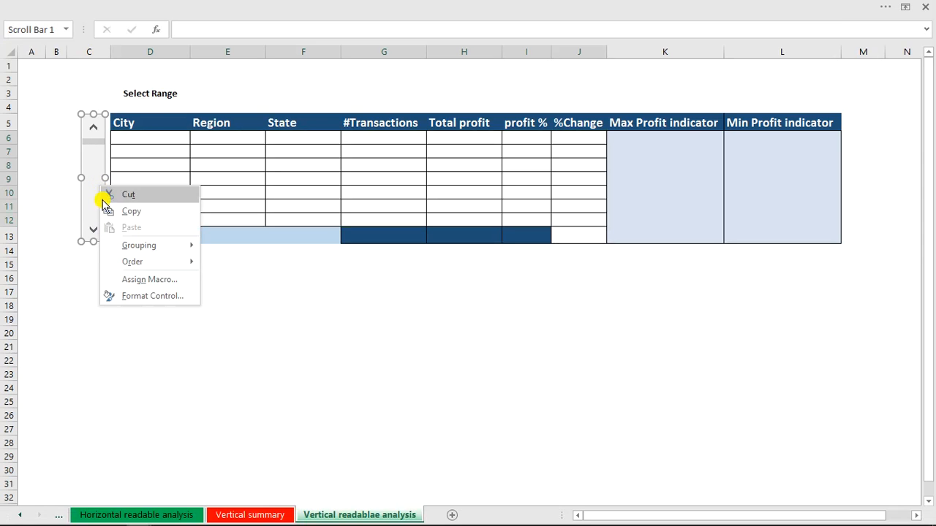
{"action": "left_click", "coordinate": [138, 296]}
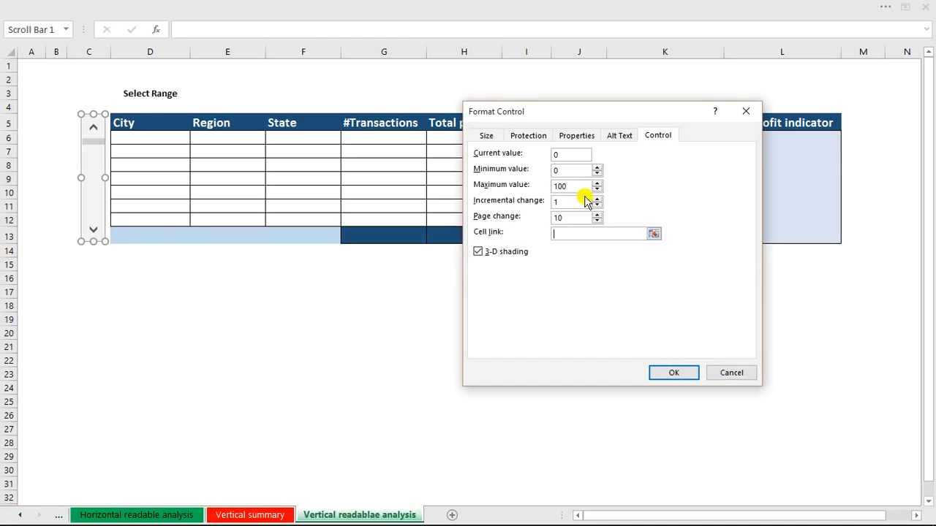
{"action": "left_click", "coordinate": [565, 154]}
{"action": "left_click", "coordinate": [565, 169]}
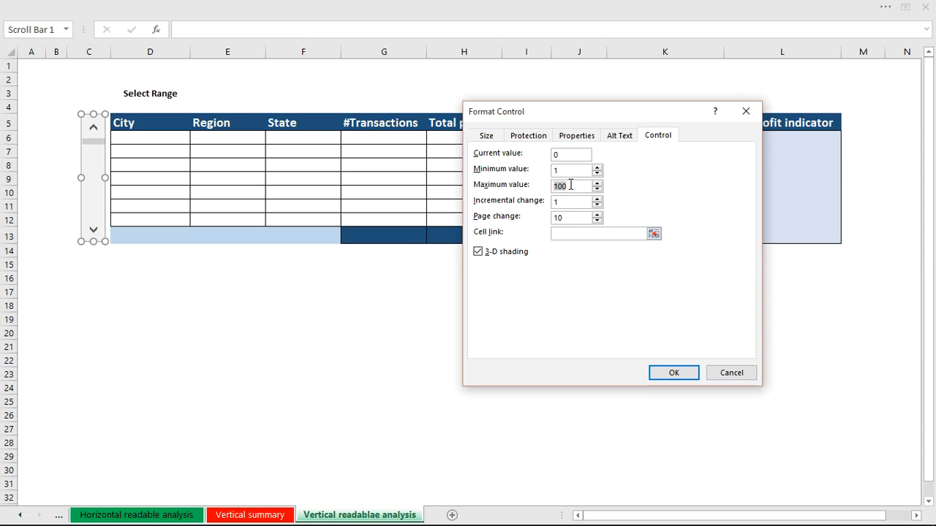
{"action": "left_click", "coordinate": [570, 185]}
{"action": "left_click", "coordinate": [561, 201]}
{"action": "left_click_drag", "start_coordinate": [572, 221], "coordinate": [551, 221]}
{"action": "type", "text": "596"}
{"action": "left_click", "coordinate": [556, 233]}
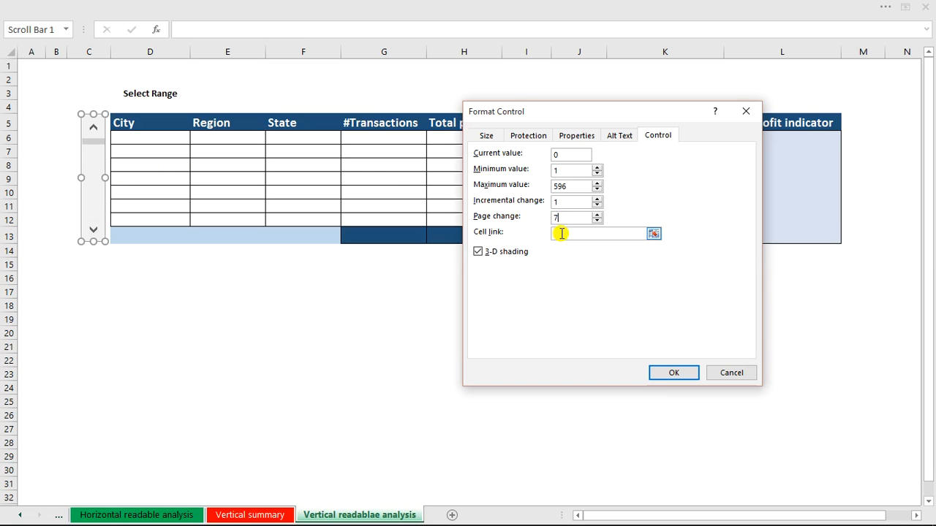
{"action": "left_click", "coordinate": [133, 103]}
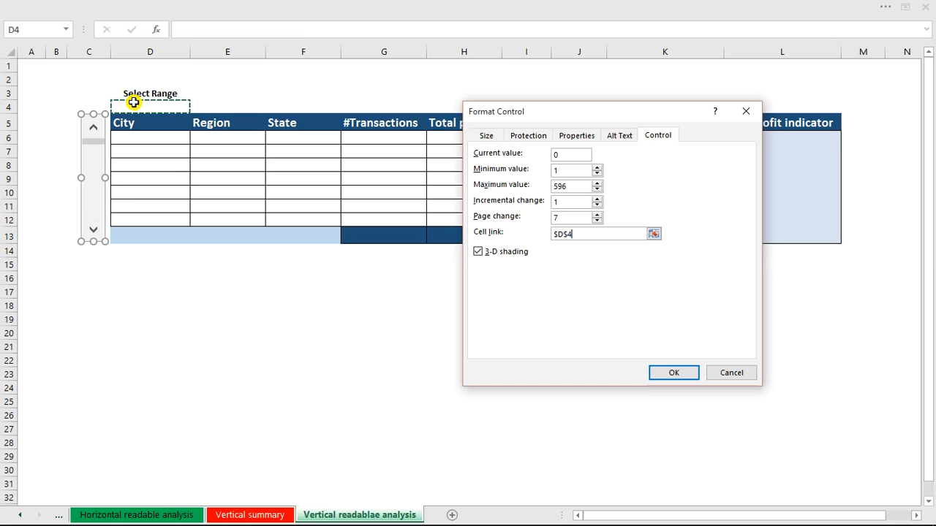
{"action": "left_click", "coordinate": [686, 374]}
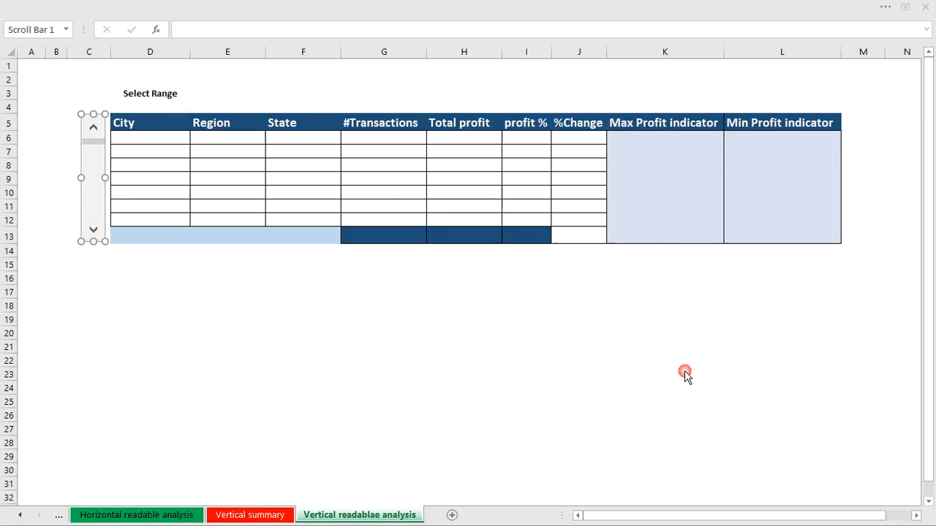
{"action": "left_click", "coordinate": [548, 371]}
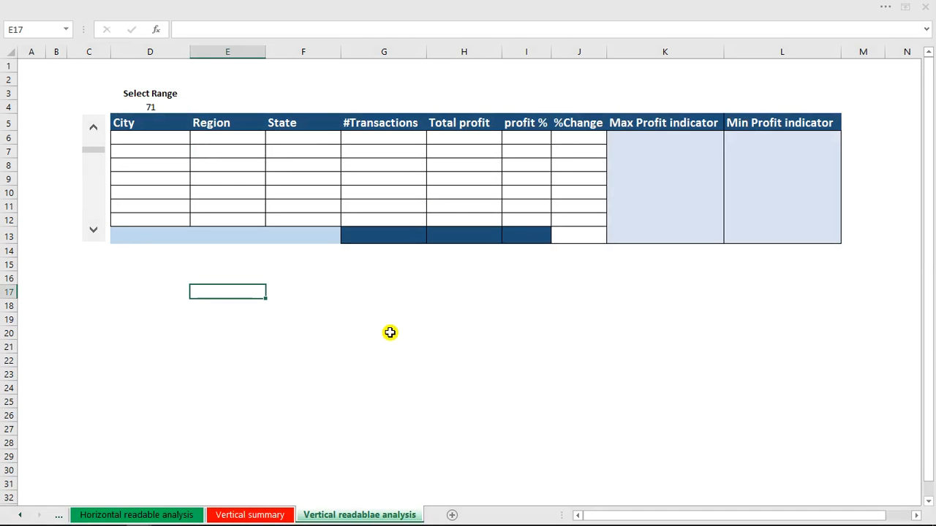
{"action": "mouse_move", "coordinate": [520, 520]}
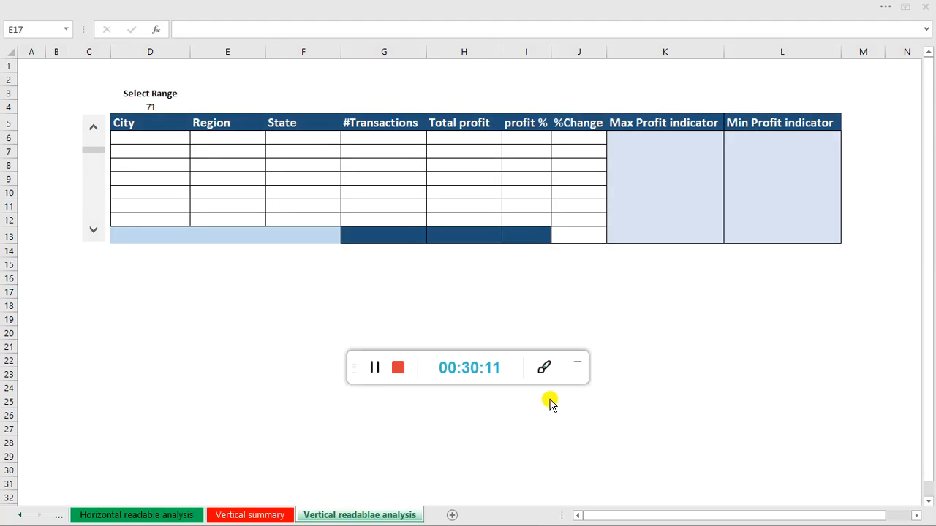
{"action": "left_click", "coordinate": [577, 363]}
{"action": "left_click_drag", "start_coordinate": [149, 136], "coordinate": [558, 220]}
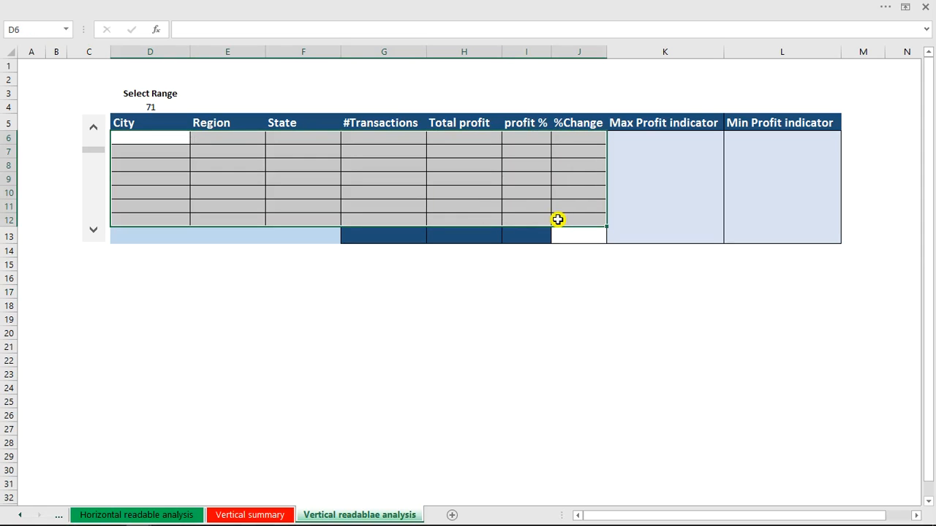
{"action": "type", "text": "=ind"}
{"action": "key", "text": "Tab"}
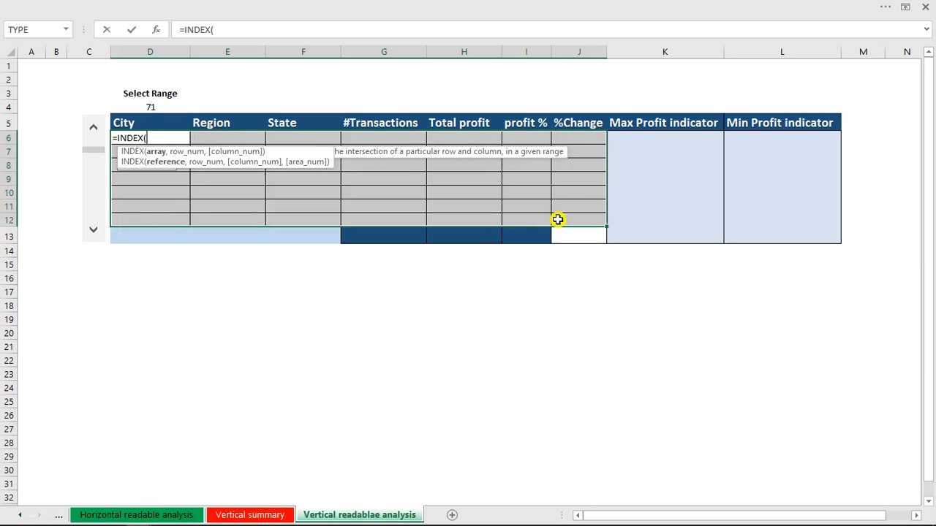
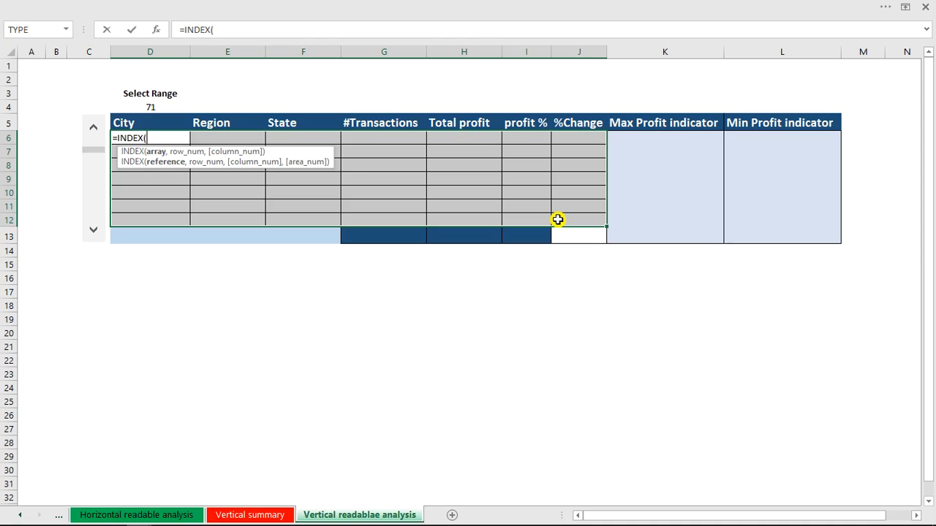
{"action": "key", "text": "Escape"}
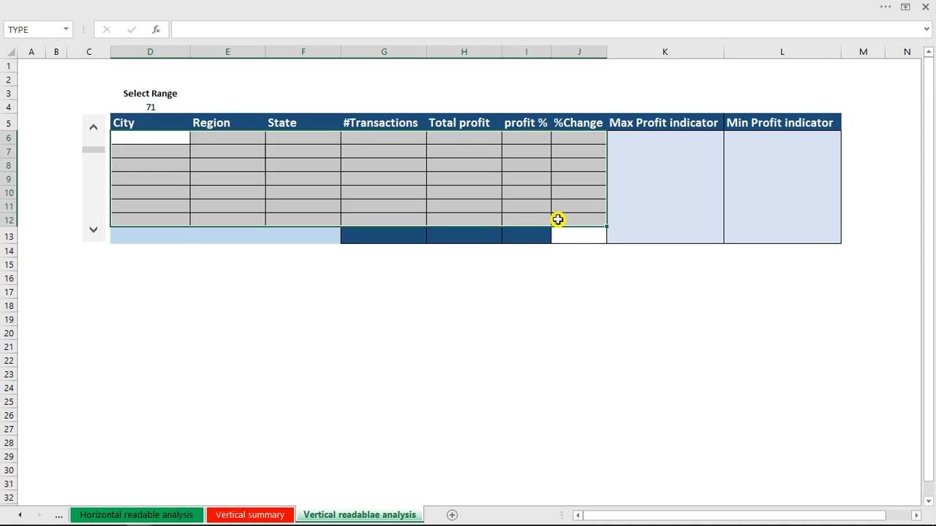
{"action": "left_click", "coordinate": [528, 335]}
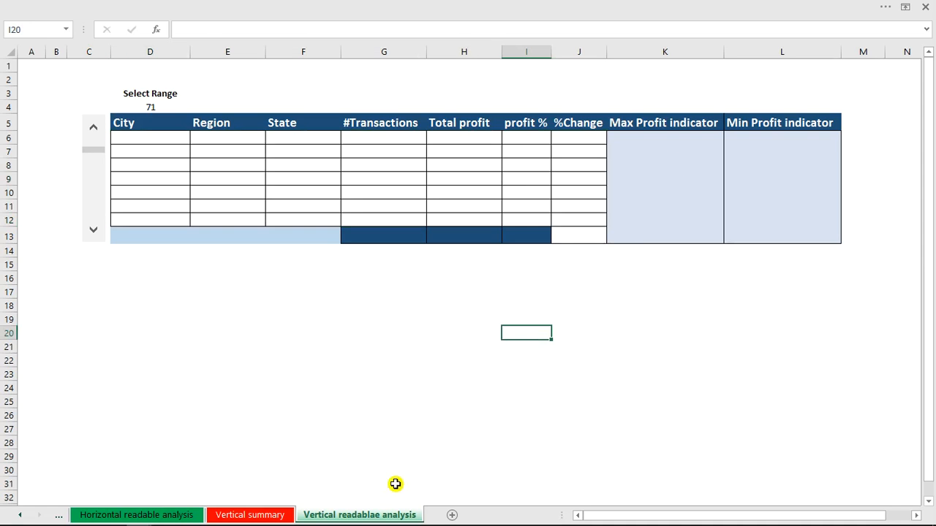
Step: Name the Vertical summary PivotTable range from the City header in D3 through H624, including spare rows below the data, as vertical_datarange
{"action": "left_click", "coordinate": [274, 519]}
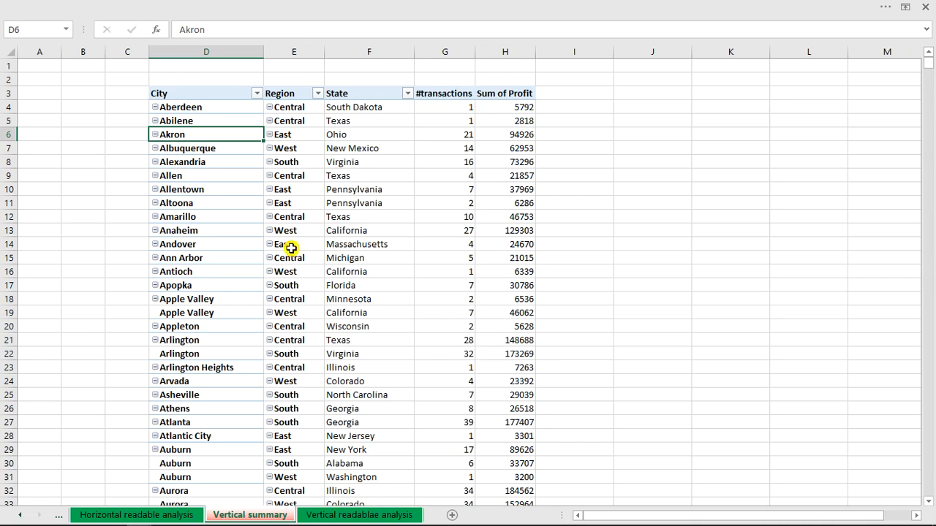
{"action": "left_click", "coordinate": [180, 96]}
{"action": "left_click", "coordinate": [191, 95]}
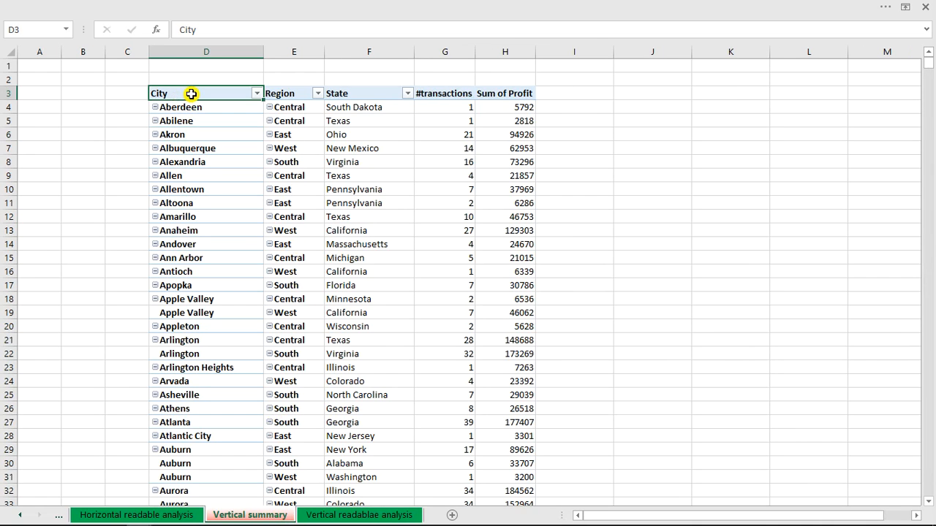
{"action": "left_click_drag", "start_coordinate": [191, 95], "coordinate": [487, 101]}
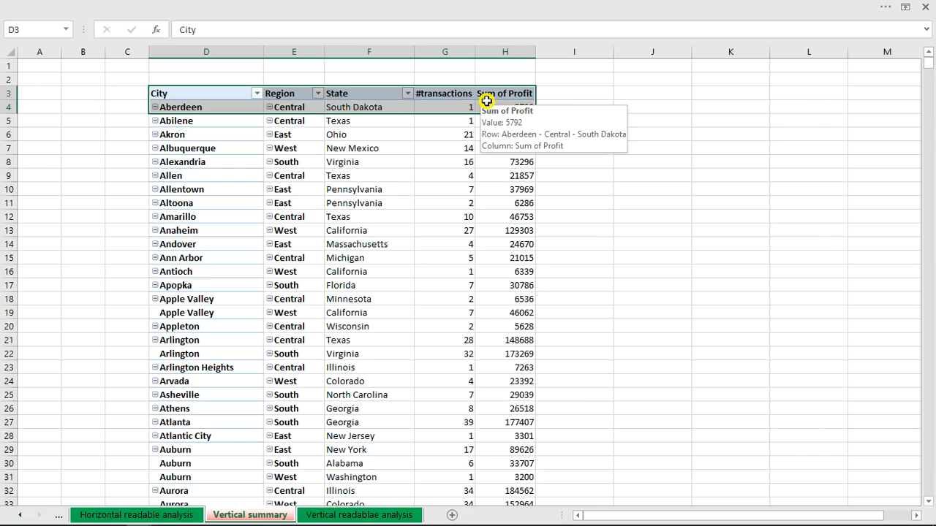
{"action": "key", "text": "ctrl+shift+End"}
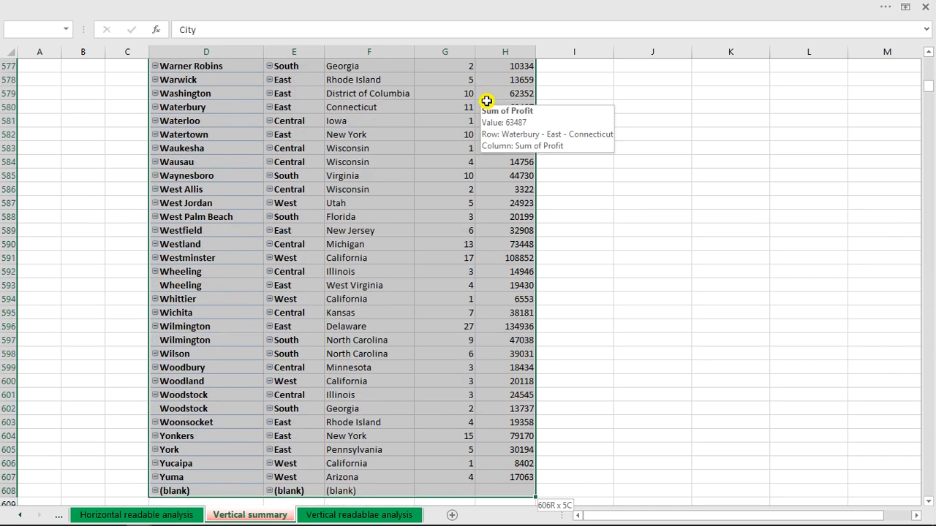
{"action": "key", "text": "shift+Down"}
{"action": "key", "text": "shift+Down"}
{"action": "key", "text": "shift+Down"}
{"action": "key", "text": "shift+Down"}
{"action": "key", "text": "shift+Down"}
{"action": "key", "text": "shift+Down"}
{"action": "key", "text": "shift+Down"}
{"action": "key", "text": "shift+Down"}
{"action": "key", "text": "shift+Down"}
{"action": "key", "text": "shift+Down"}
{"action": "key", "text": "shift+Down"}
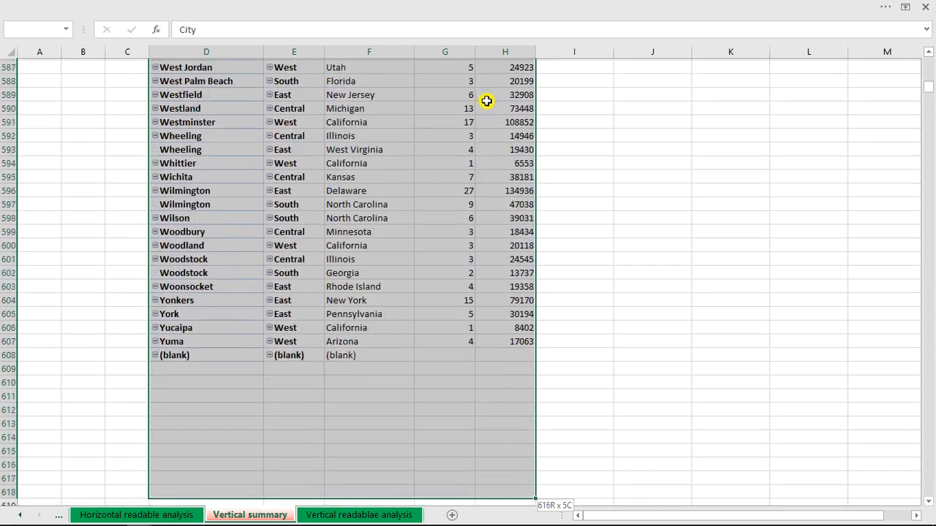
{"action": "key", "text": "shift+Down"}
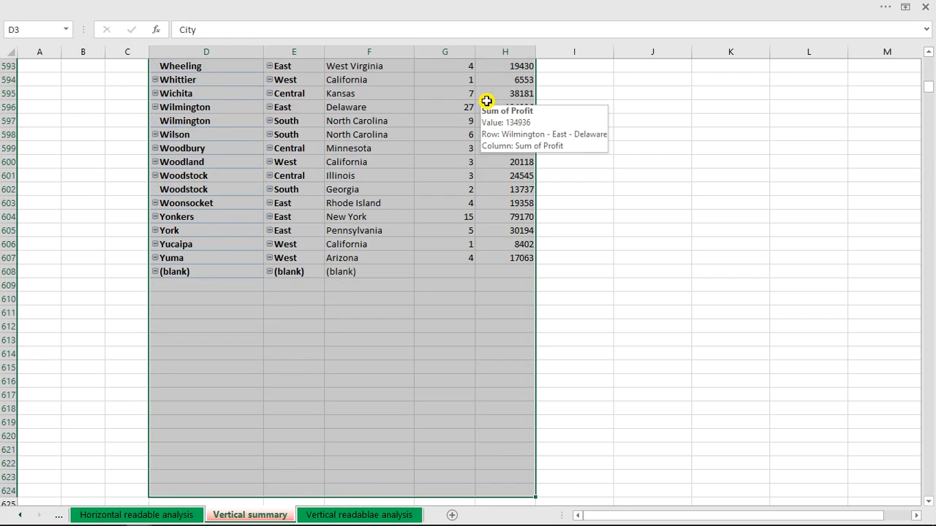
{"action": "left_click", "coordinate": [48, 28]}
{"action": "type", "text": "v"}
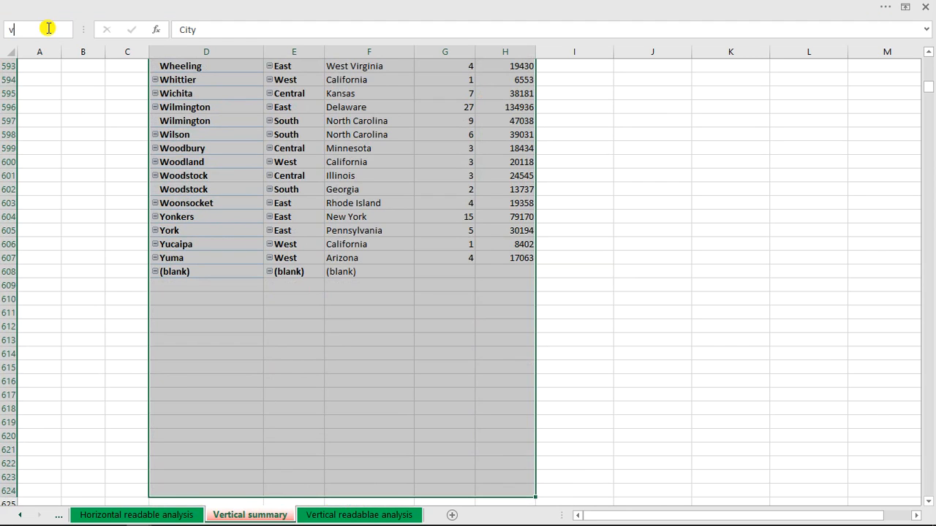
{"action": "type", "text": "ertacl"}
{"action": "key", "text": "BackSpace"}
{"action": "key", "text": "BackSpace"}
{"action": "key", "text": "BackSpace"}
{"action": "type", "text": "icca"}
{"action": "key", "text": "BackSpace"}
{"action": "key", "text": "BackSpace"}
{"action": "type", "text": "al_datarange"}
{"action": "key", "text": "Return"}
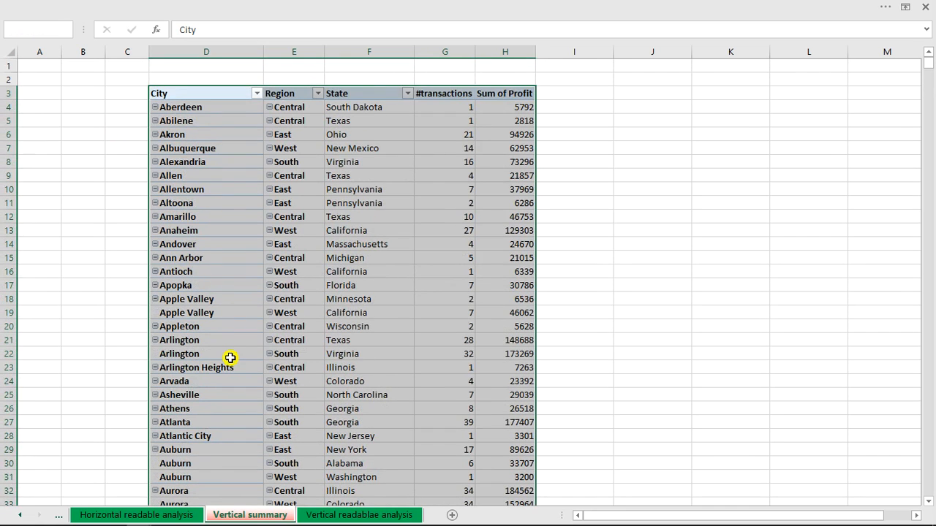
Step: On the Vertical readablae analysis sheet, start an INDEX formula across D6:J12 with vertical_datarange as its array
{"action": "left_click", "coordinate": [182, 512]}
{"action": "left_click", "coordinate": [341, 517]}
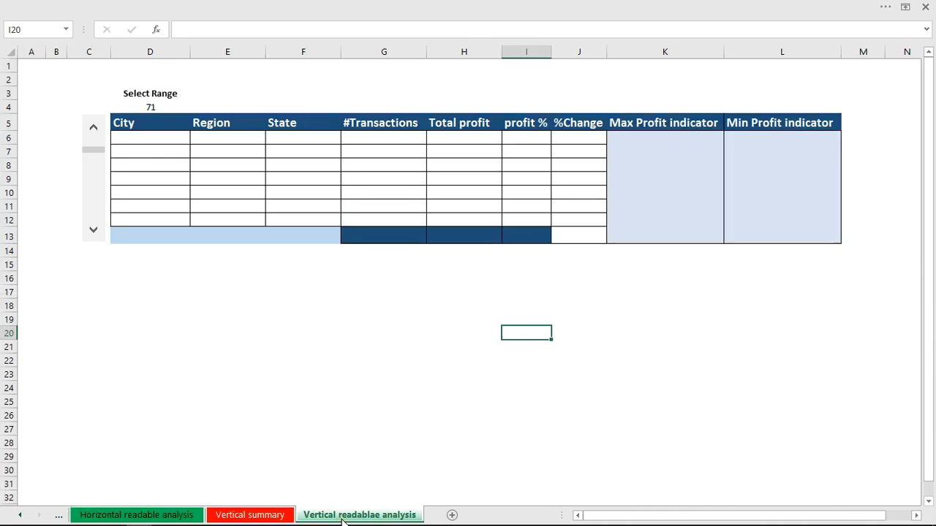
{"action": "left_click", "coordinate": [146, 134]}
{"action": "left_click_drag", "start_coordinate": [146, 134], "coordinate": [566, 219]}
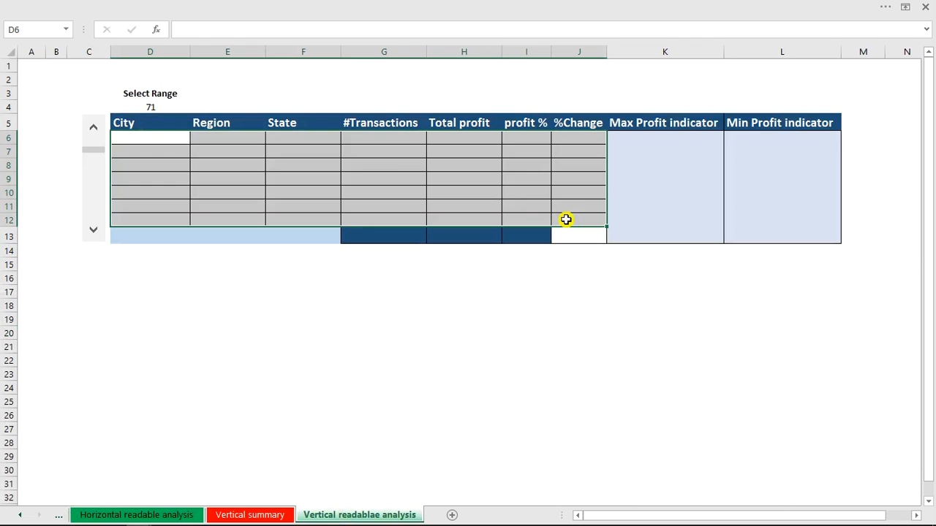
{"action": "type", "text": "=ind"}
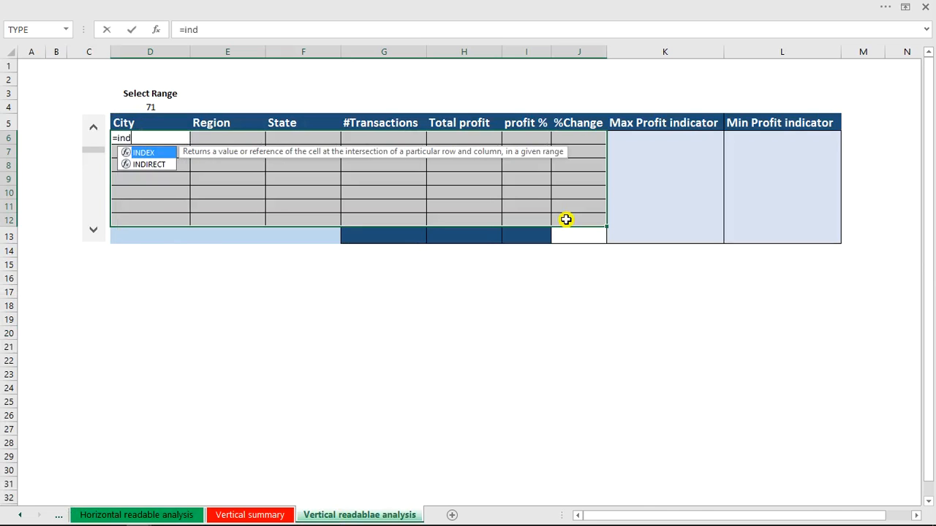
{"action": "key", "text": "Tab"}
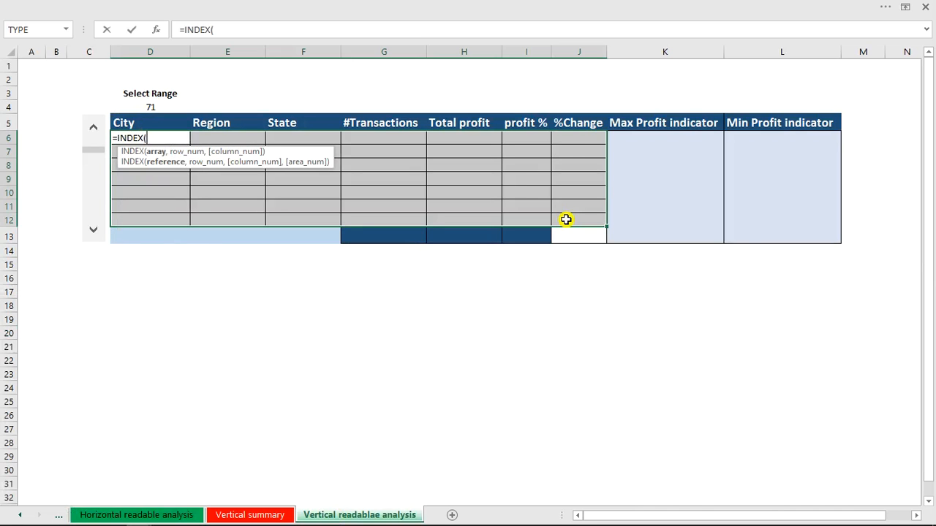
{"action": "type", "text": "vert"}
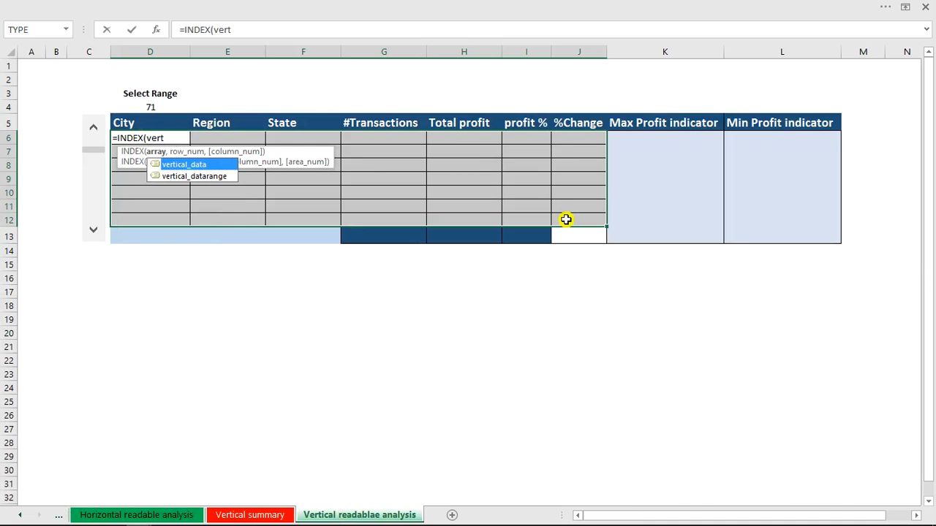
{"action": "key", "text": "Down"}
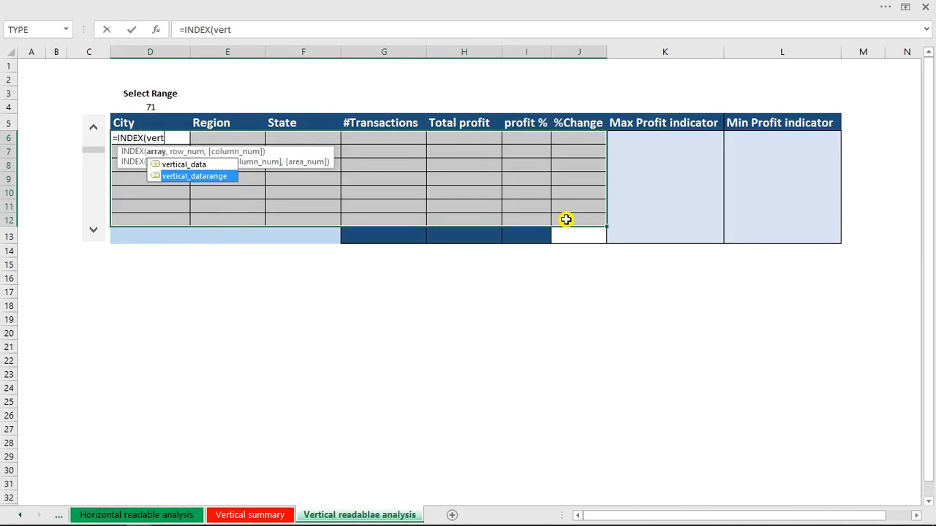
{"action": "key", "text": "Tab"}
{"action": "type", "text": ","}
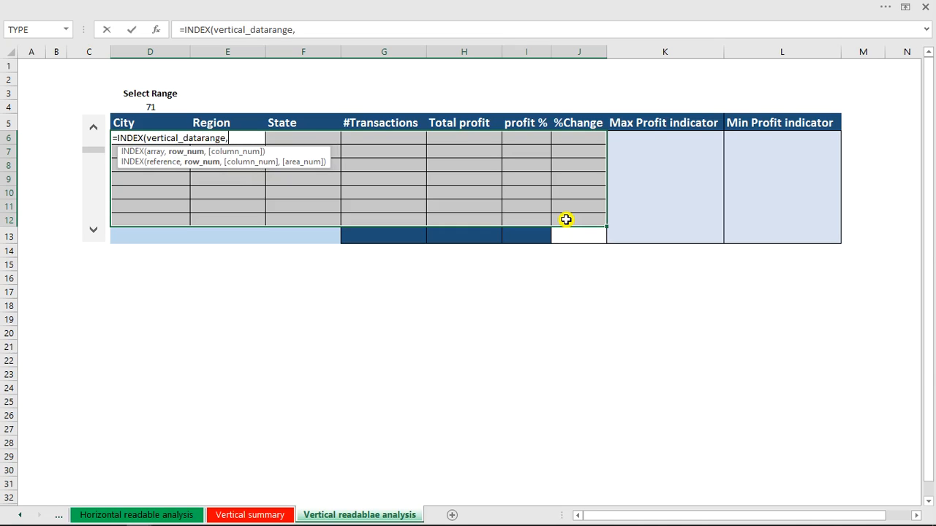
Step: Begin the formula's row number argument with an absolute reference to the scroll bar's linked cell, $D$4
{"action": "left_click", "coordinate": [312, 29]}
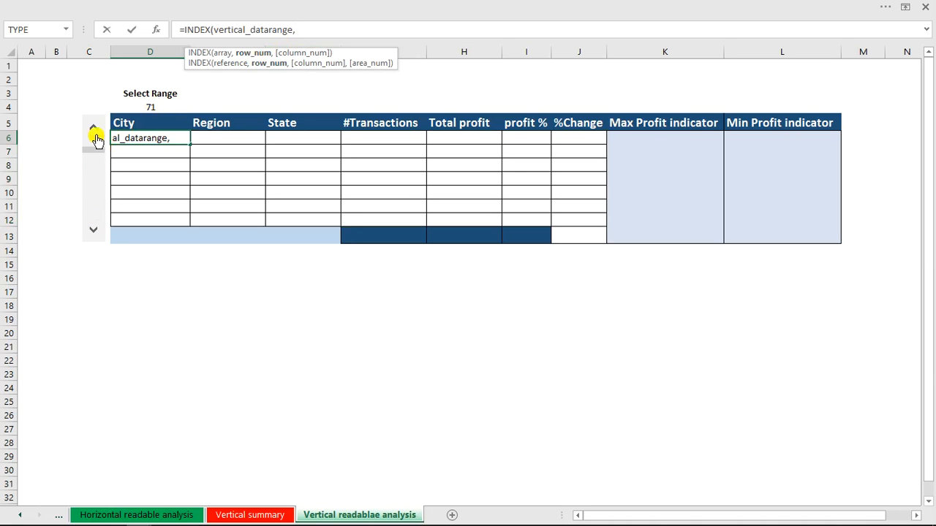
{"action": "left_click", "coordinate": [154, 109]}
{"action": "left_click", "coordinate": [296, 29]}
{"action": "left_click", "coordinate": [298, 29]}
{"action": "type", "text": "$D4"}
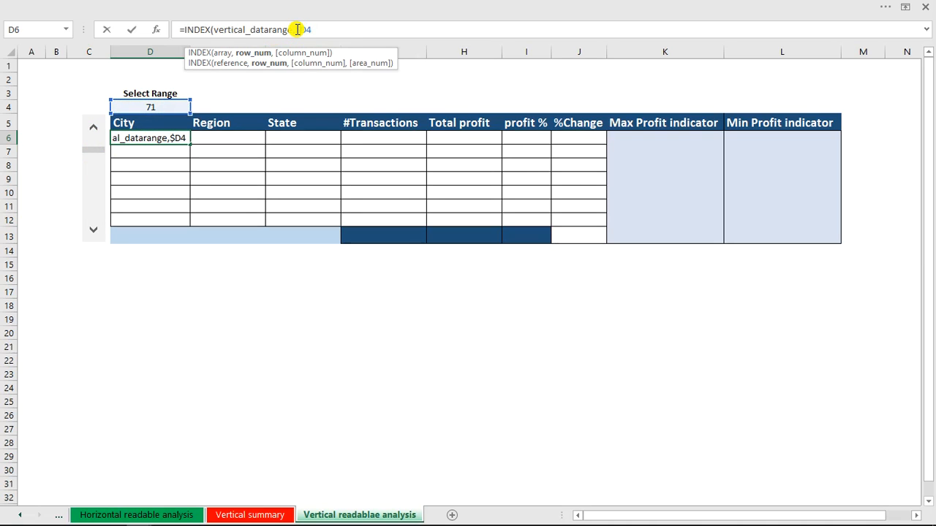
{"action": "key", "text": "Right"}
{"action": "type", "text": "$"}
{"action": "left_click", "coordinate": [179, 30]}
{"action": "left_click", "coordinate": [180, 29]}
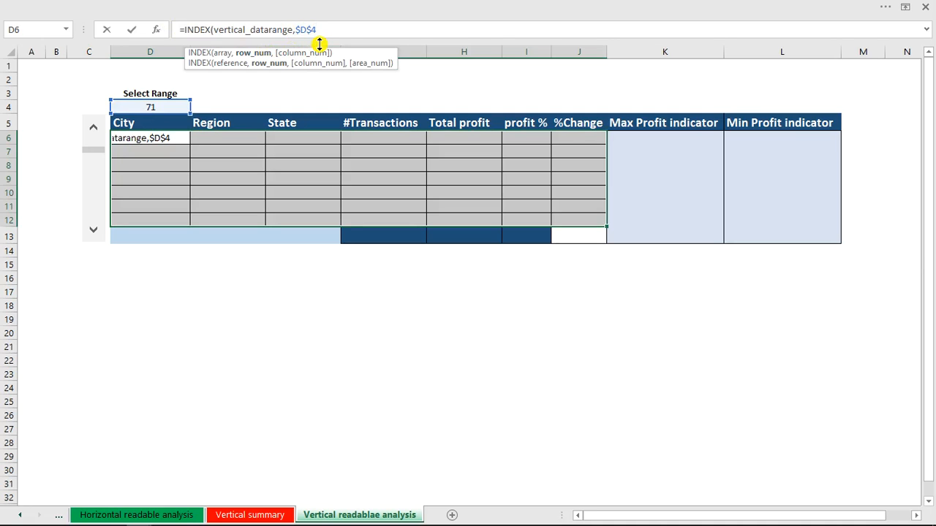
Step: Add ROWS(C6:C6) to the $D$4 reference in the row number argument
{"action": "type", "text": "row"}
{"action": "key", "text": "BackSpace"}
{"action": "key", "text": "BackSpace"}
{"action": "key", "text": "BackSpace"}
{"action": "type", "text": "+"}
{"action": "type", "text": "rows"}
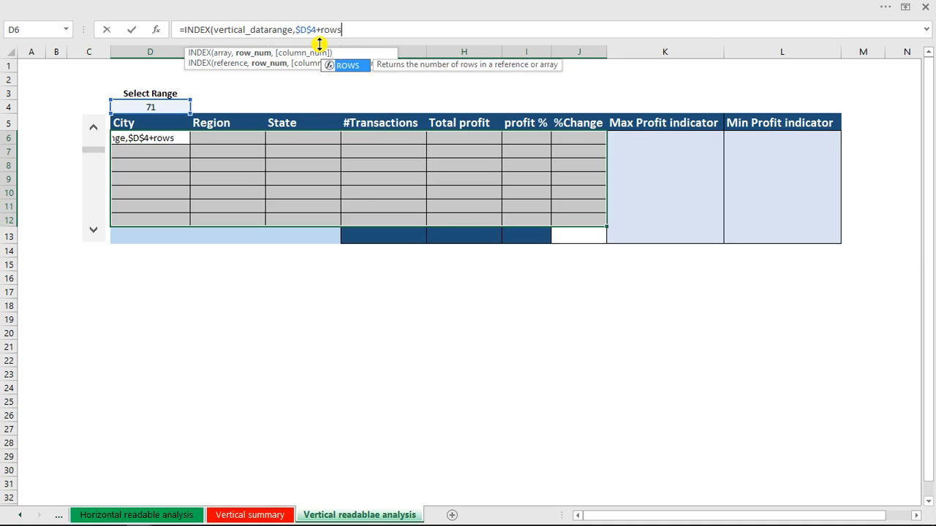
{"action": "key", "text": "Tab"}
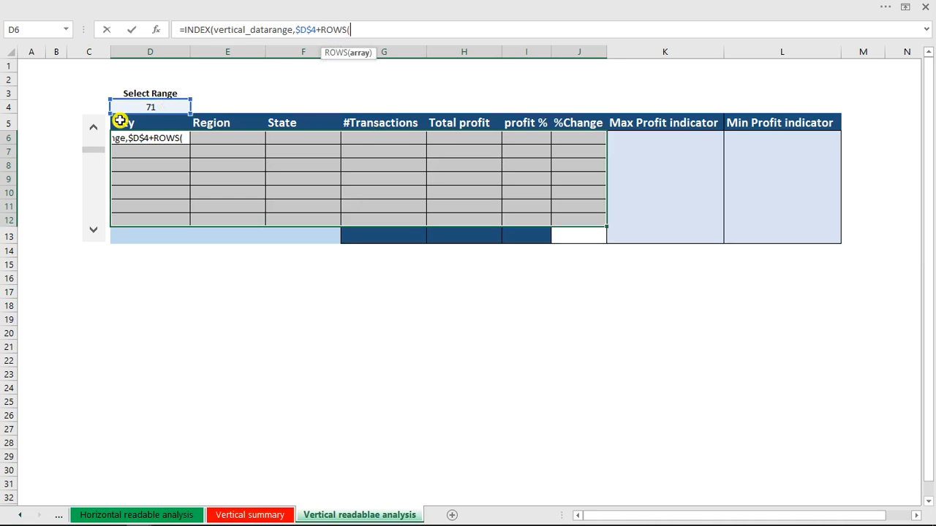
{"action": "left_click", "coordinate": [73, 138]}
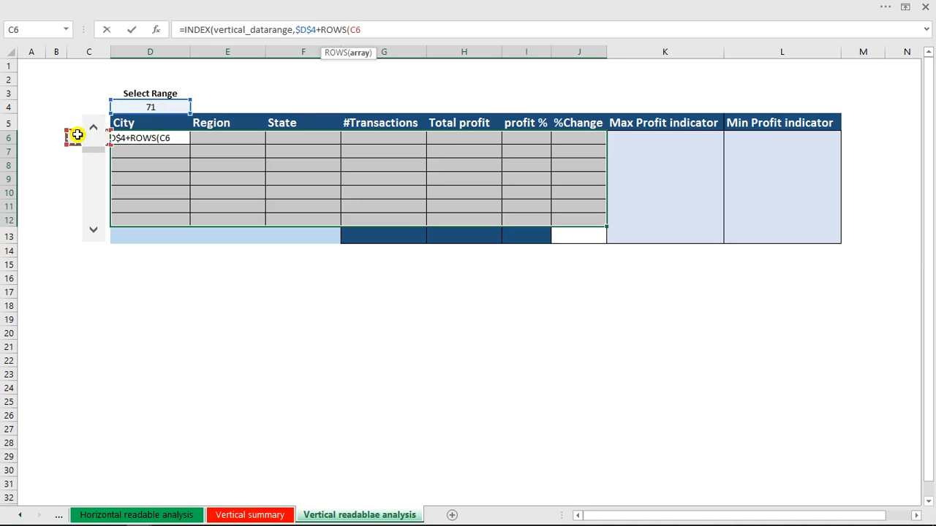
{"action": "type", "text": ":C6"}
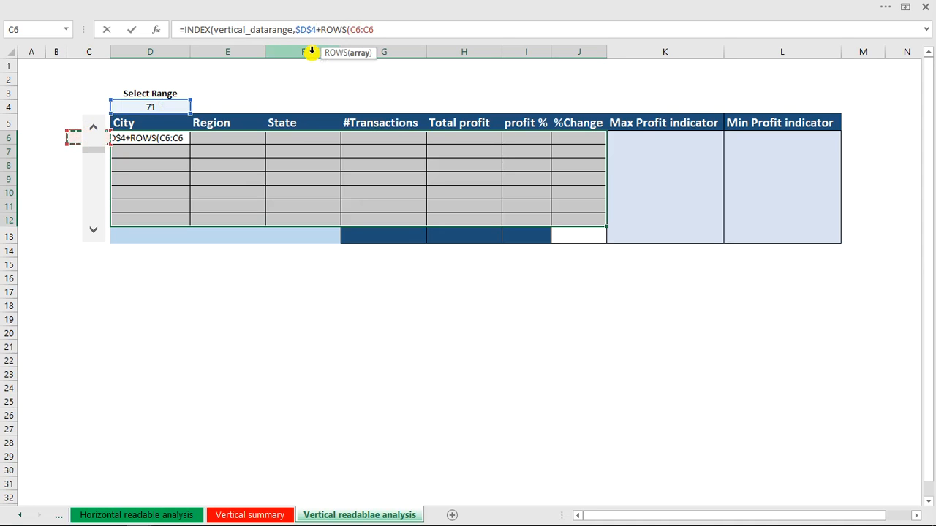
{"action": "type", "text": ")"}
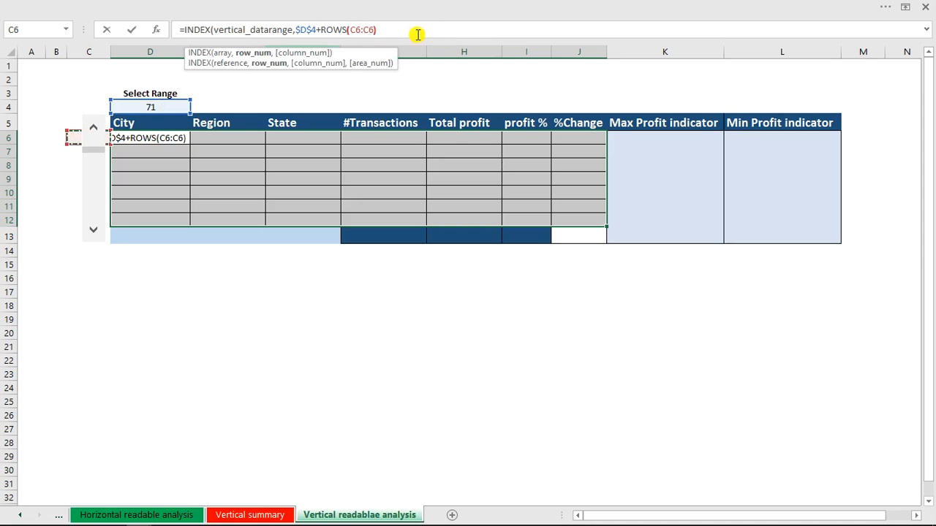
Step: Make the start of the ROWS range absolute as $C$6 and subtract 1 to complete the row number argument
{"action": "left_click", "coordinate": [352, 30]}
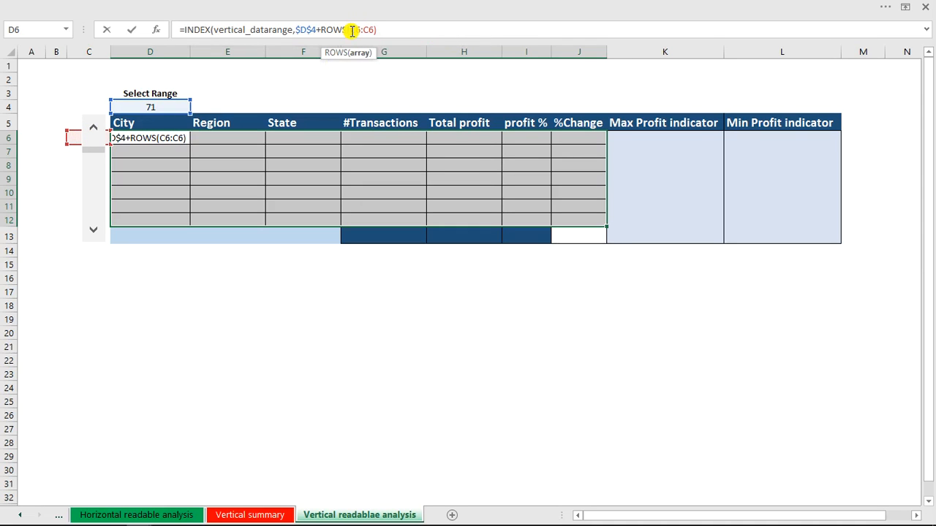
{"action": "type", "text": "$"}
{"action": "key", "text": "Right"}
{"action": "type", "text": "$"}
{"action": "key", "text": "End"}
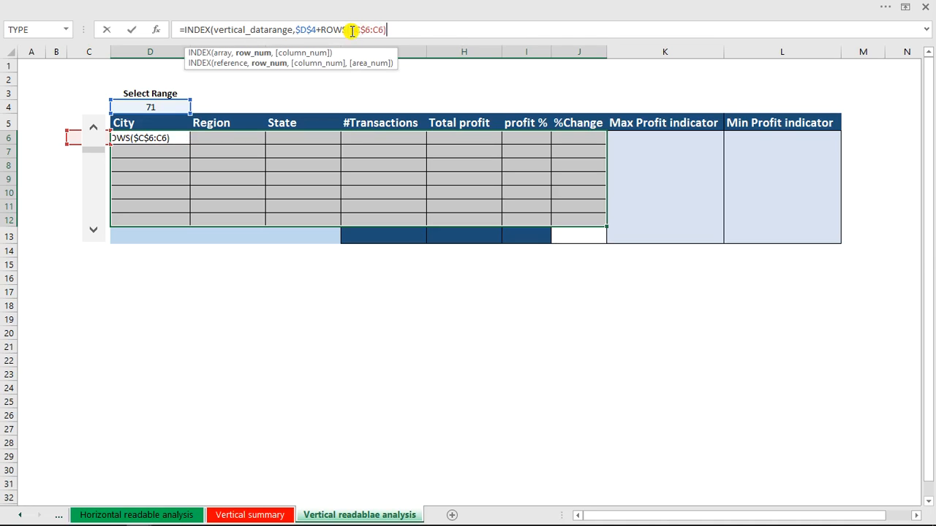
{"action": "type", "text": "-1,"}
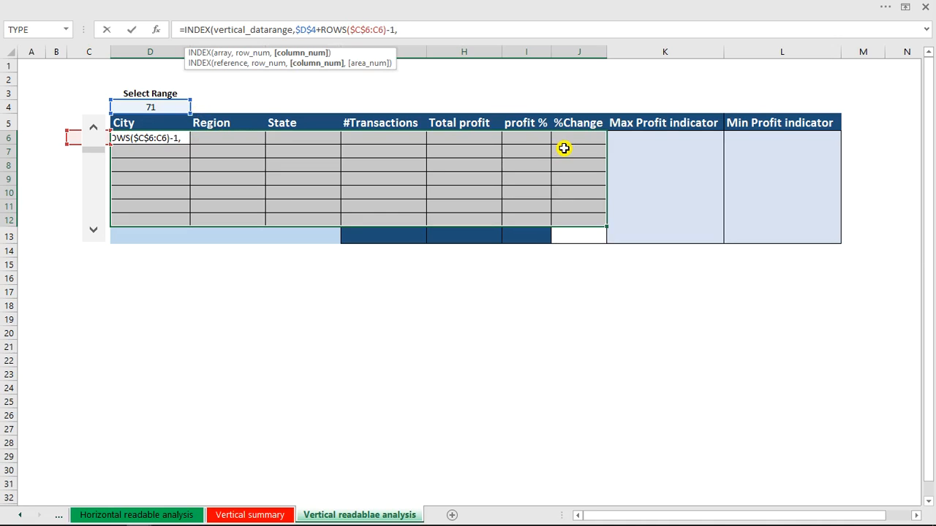
Step: Use COLUMNS(C6:C6) as the column number argument of the INDEX formula
{"action": "type", "text": "col"}
{"action": "key", "text": "Down"}
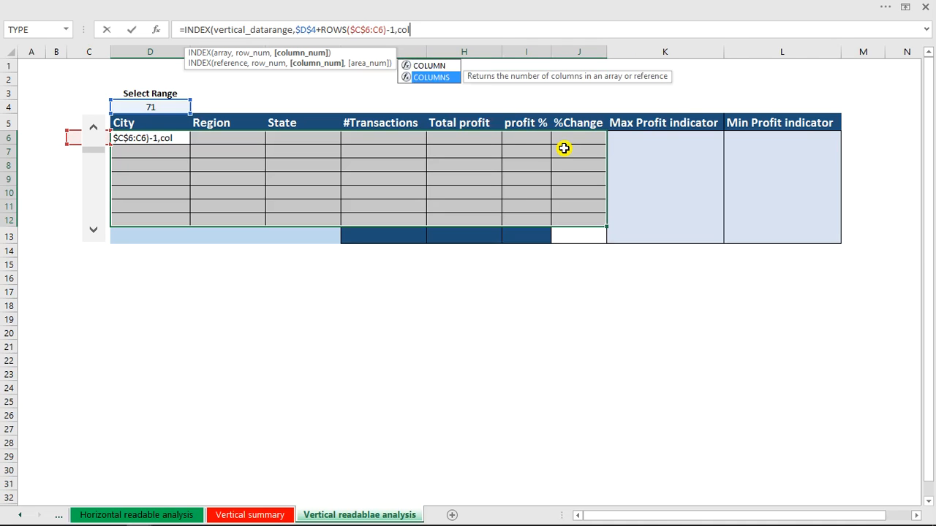
{"action": "key", "text": "Tab"}
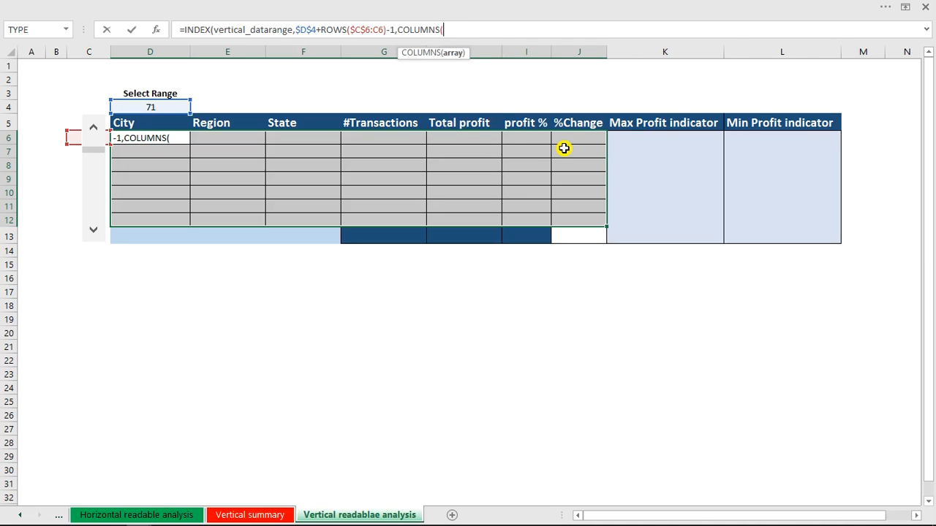
{"action": "left_click", "coordinate": [75, 138]}
{"action": "type", "text": ":"}
{"action": "left_click", "coordinate": [75, 137]}
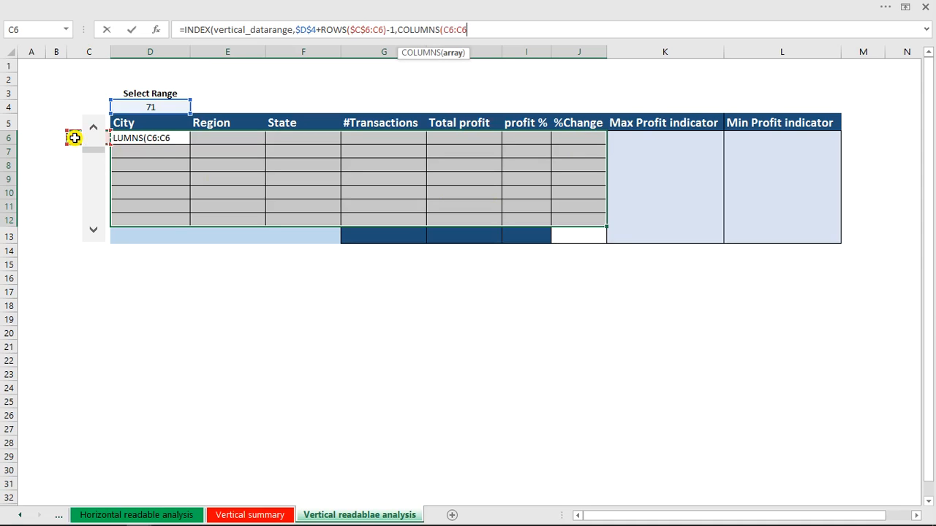
{"action": "type", "text": ")"}
Step: Lock the start of the COLUMNS range as $C$6 and enter the INDEX formula in all of D6:J12, accepting the closing-parenthesis correction
{"action": "left_click", "coordinate": [444, 29]}
{"action": "type", "text": "$D"}
{"action": "type", "text": "$C$"}
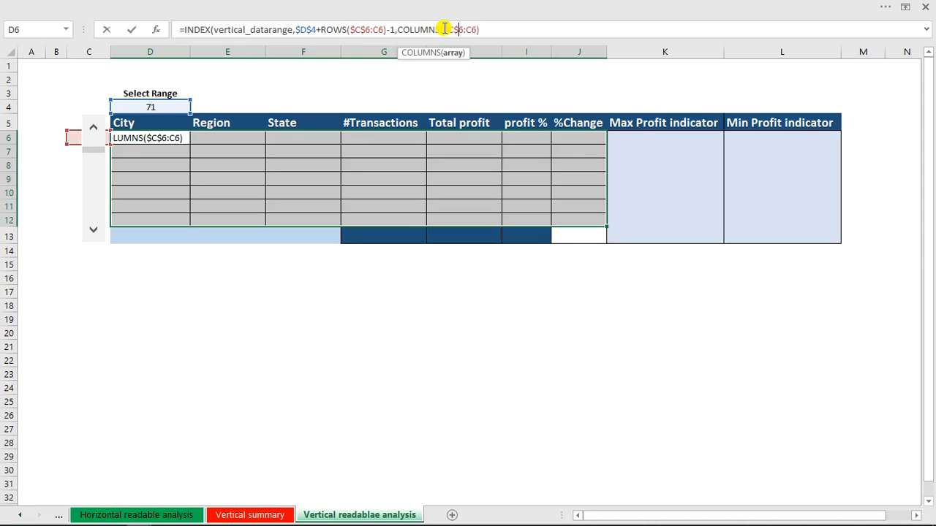
{"action": "key", "text": "Return"}
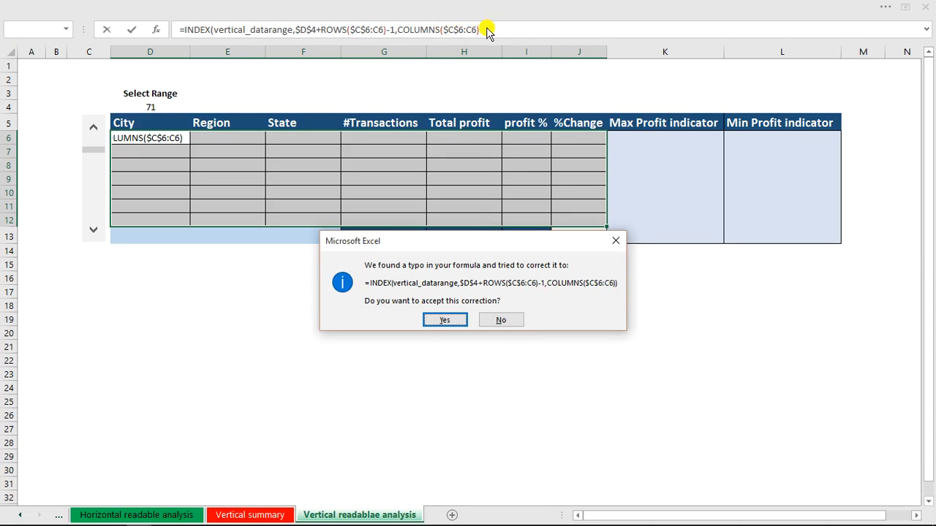
{"action": "left_click", "coordinate": [445, 321]}
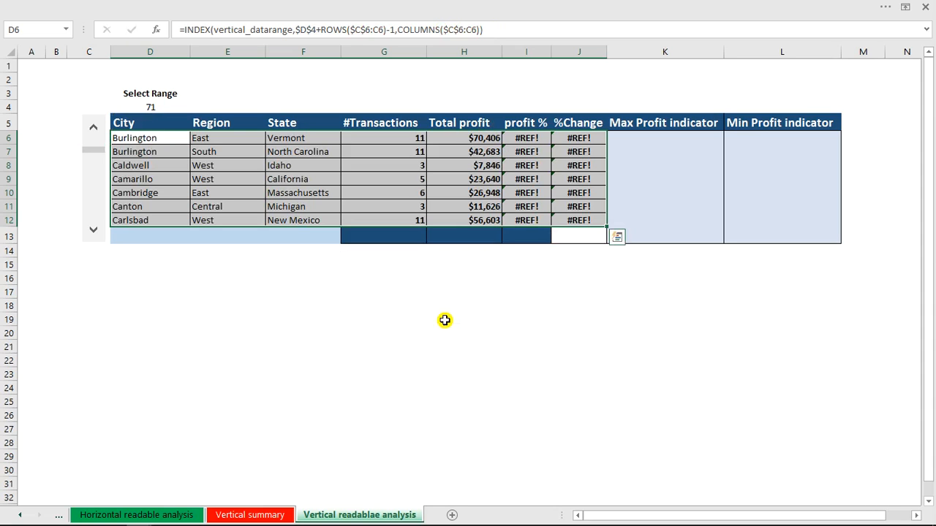
Step: Clear the formulas from the profit % and %Change cells I6:J12
{"action": "left_click", "coordinate": [535, 139]}
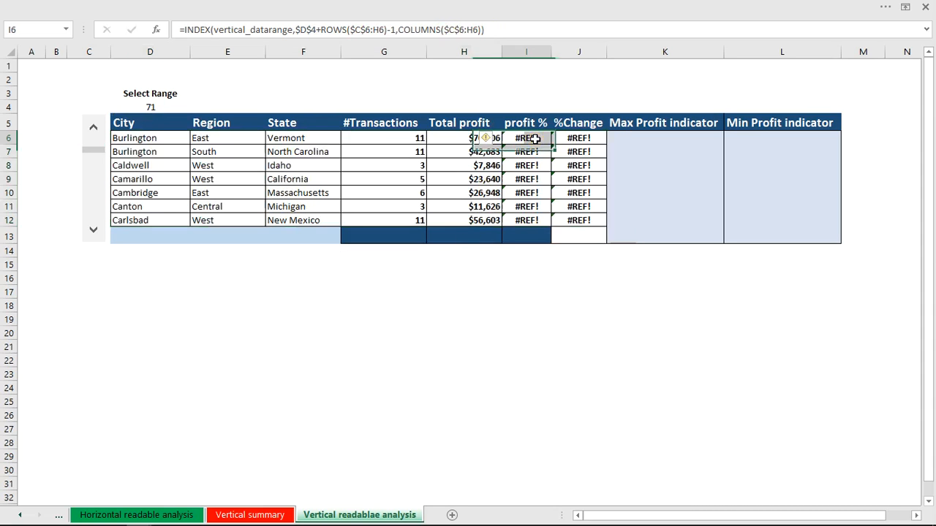
{"action": "left_click_drag", "start_coordinate": [538, 140], "coordinate": [574, 221]}
{"action": "key", "text": "Delete"}
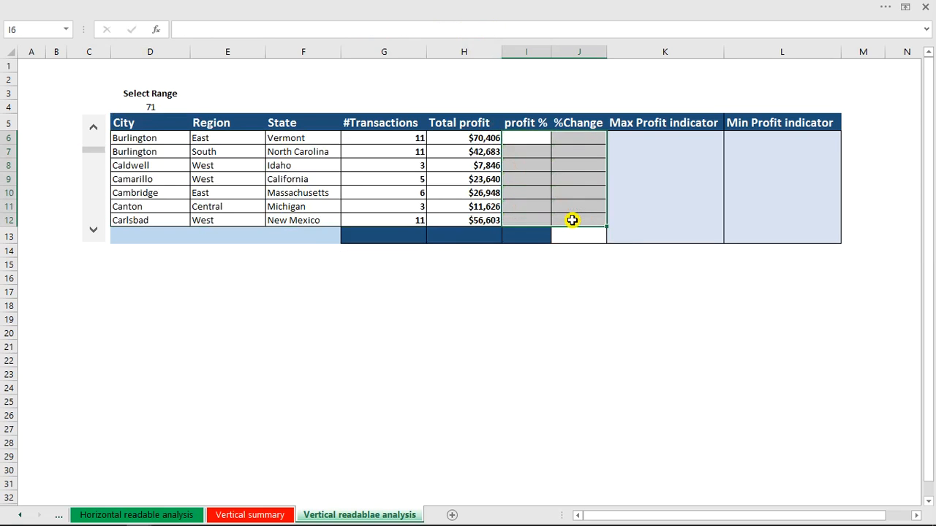
{"action": "left_click", "coordinate": [477, 152]}
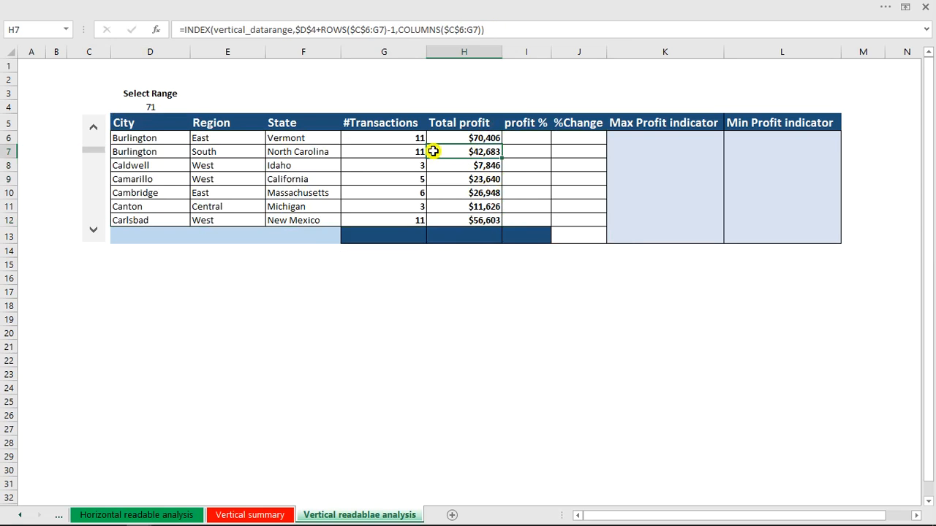
Step: Increase the font size of table cells D6:J13 to 14
{"action": "left_click_drag", "start_coordinate": [135, 125], "coordinate": [563, 235]}
{"action": "left_click", "coordinate": [159, 141]}
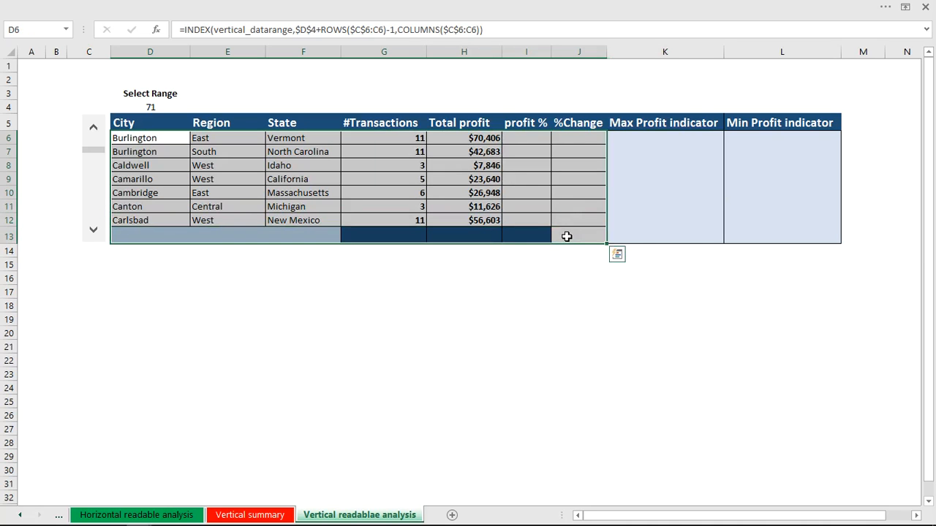
{"action": "left_click", "coordinate": [131, 6]}
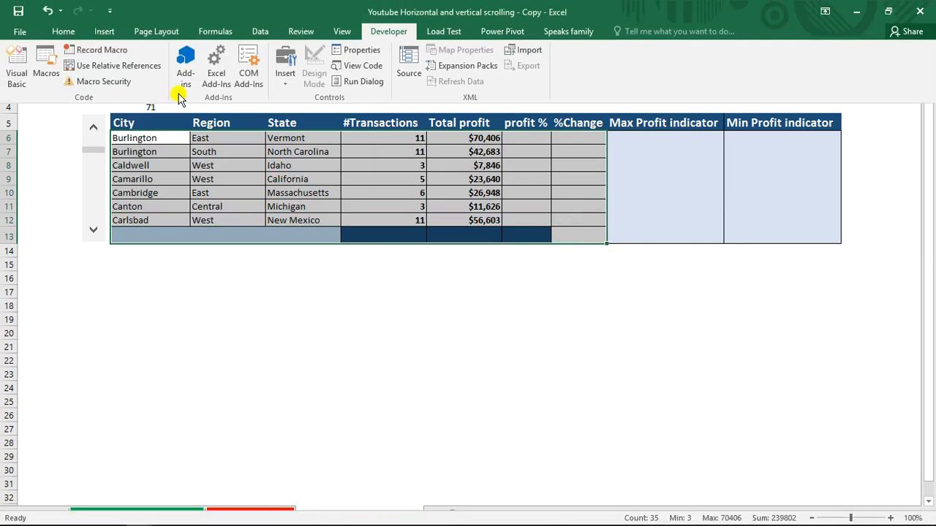
{"action": "left_click", "coordinate": [77, 33]}
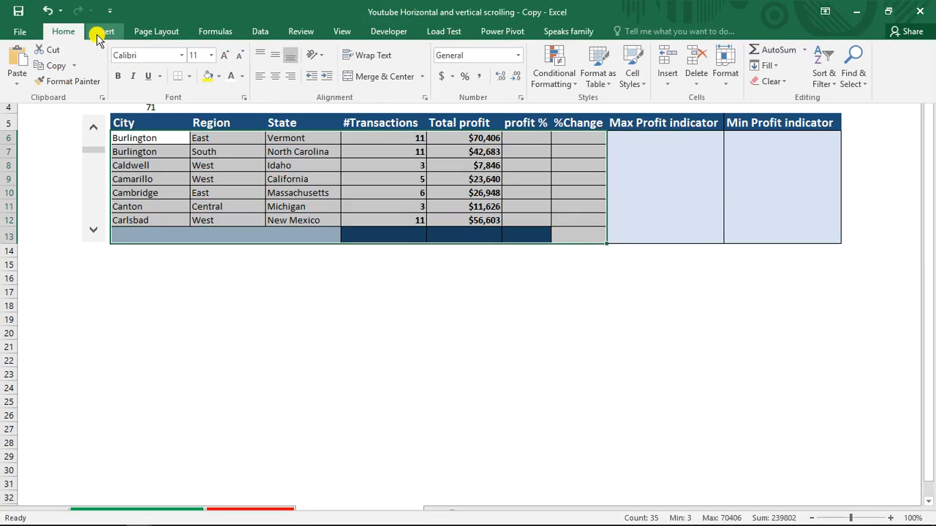
{"action": "left_click", "coordinate": [225, 57]}
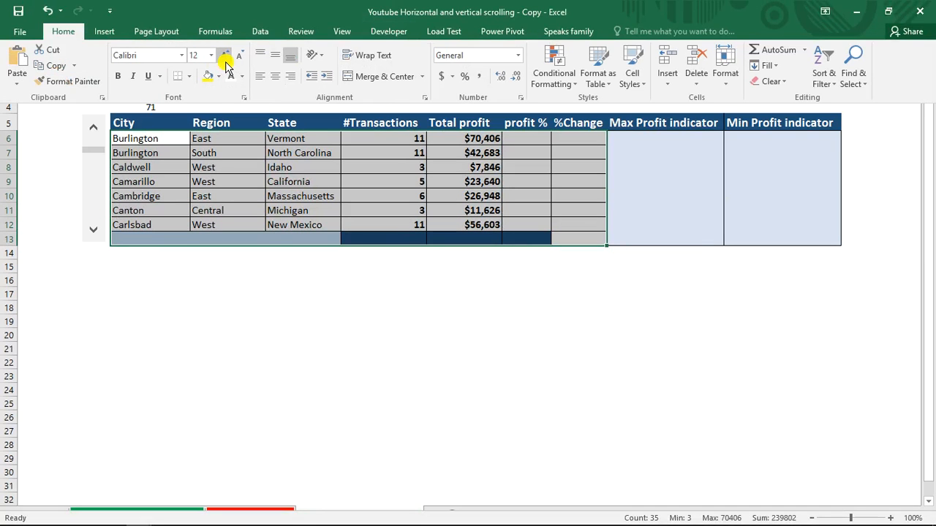
{"action": "left_click", "coordinate": [224, 56]}
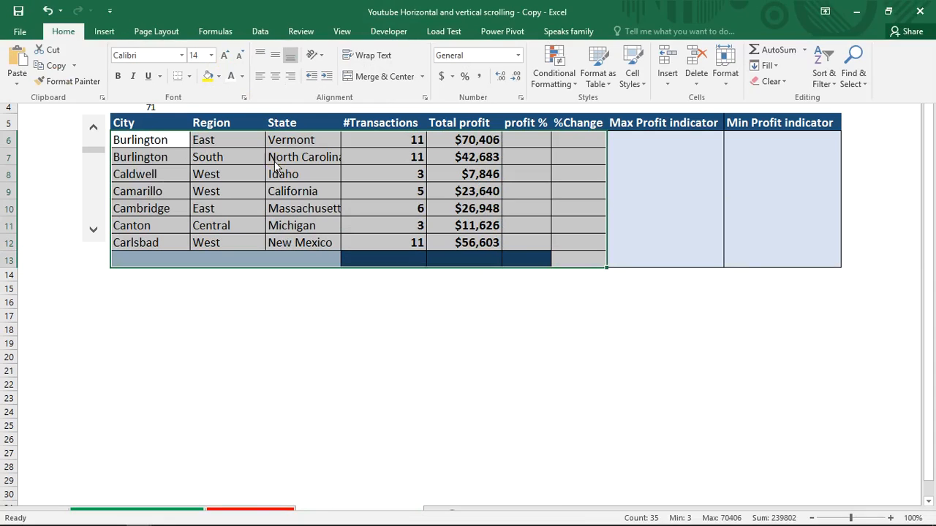
{"action": "key", "text": "ctrl+shift+F1"}
Step: AutoFit the widths of columns D through L to their contents
{"action": "left_click_drag", "start_coordinate": [134, 50], "coordinate": [762, 74]}
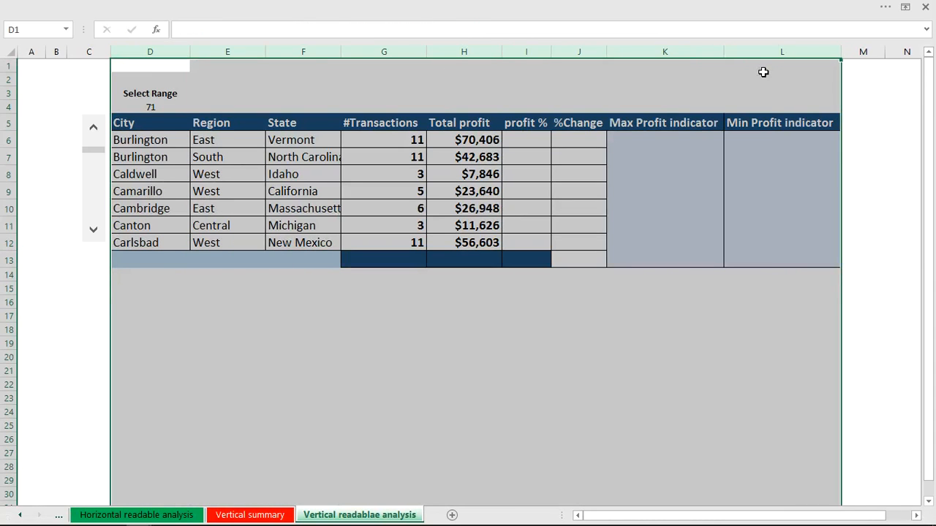
{"action": "double_click", "coordinate": [723, 51]}
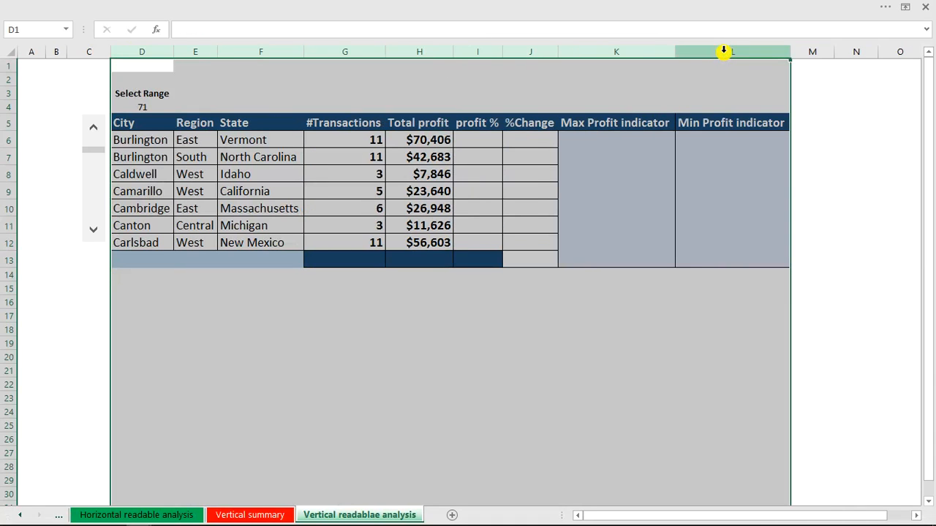
{"action": "left_click", "coordinate": [355, 175]}
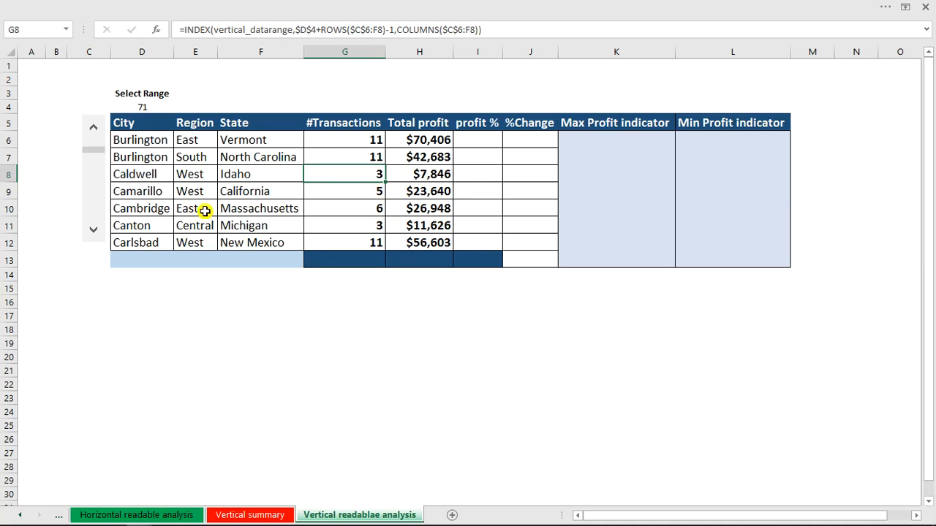
Step: Scroll the table three records down with the scroll bar and inspect the INDEX formulas in the City, Region and State cells
{"action": "left_click", "coordinate": [94, 234]}
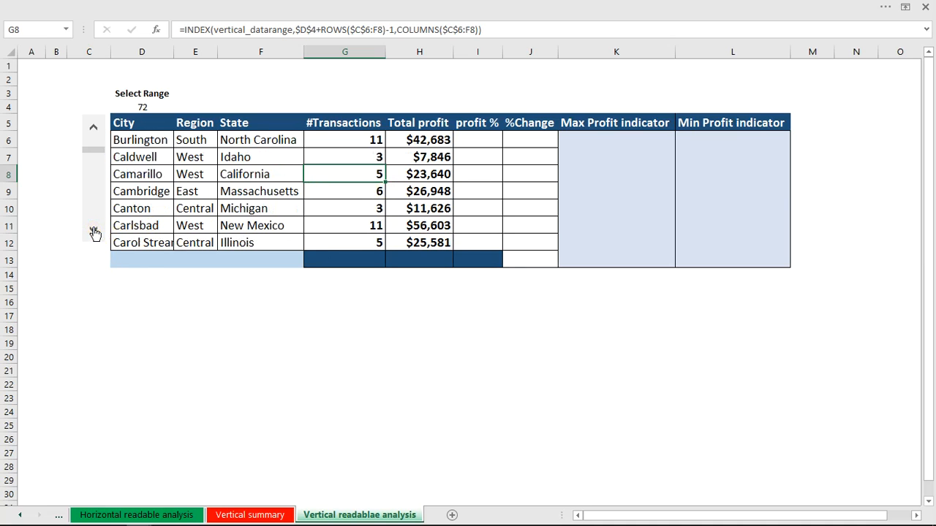
{"action": "left_click", "coordinate": [93, 233]}
{"action": "left_click", "coordinate": [94, 232]}
{"action": "left_click", "coordinate": [150, 141]}
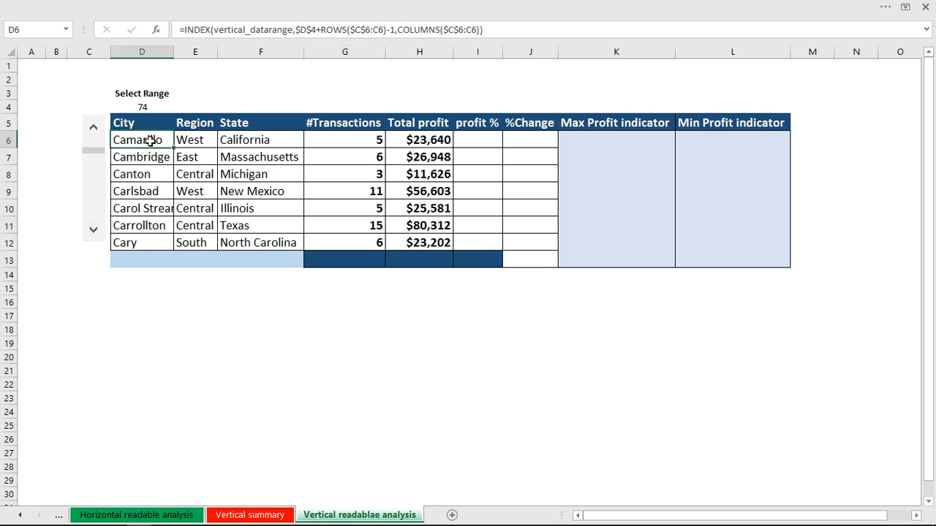
{"action": "left_click", "coordinate": [133, 175]}
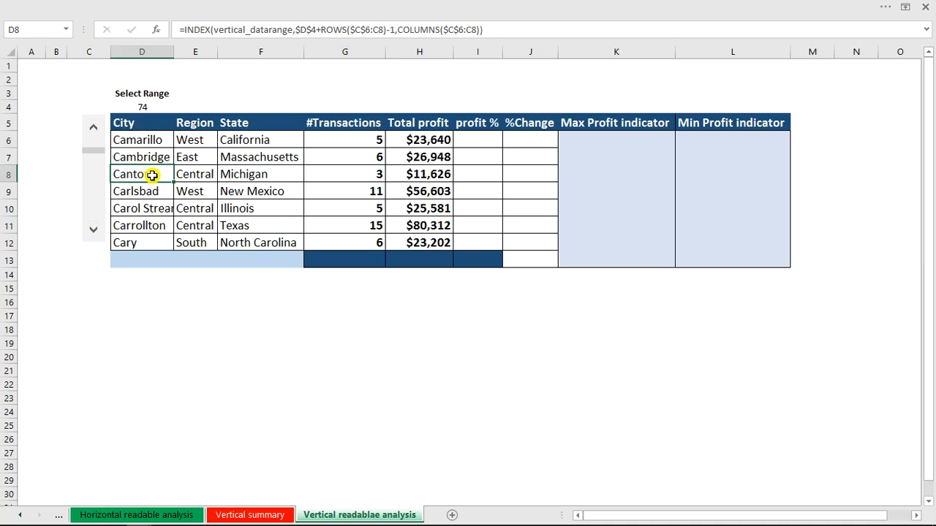
{"action": "left_click", "coordinate": [193, 175]}
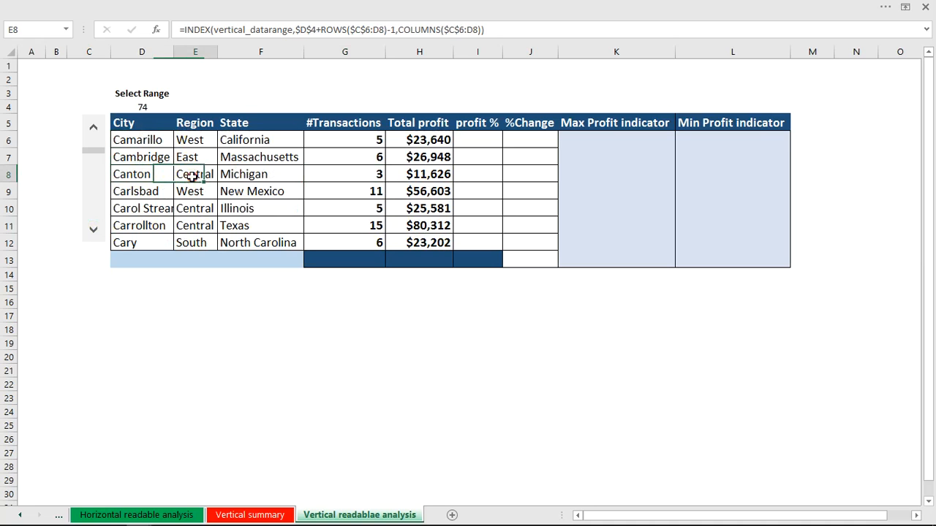
{"action": "left_click", "coordinate": [241, 167]}
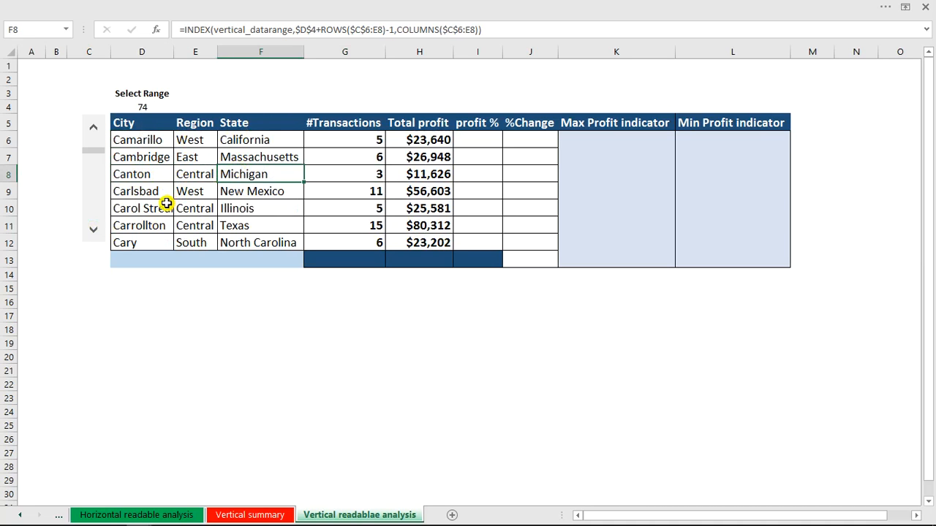
Step: Continue stepping the table down to Select Range 81 and inspect the INDEX formula in the first City cell
{"action": "left_click", "coordinate": [93, 231]}
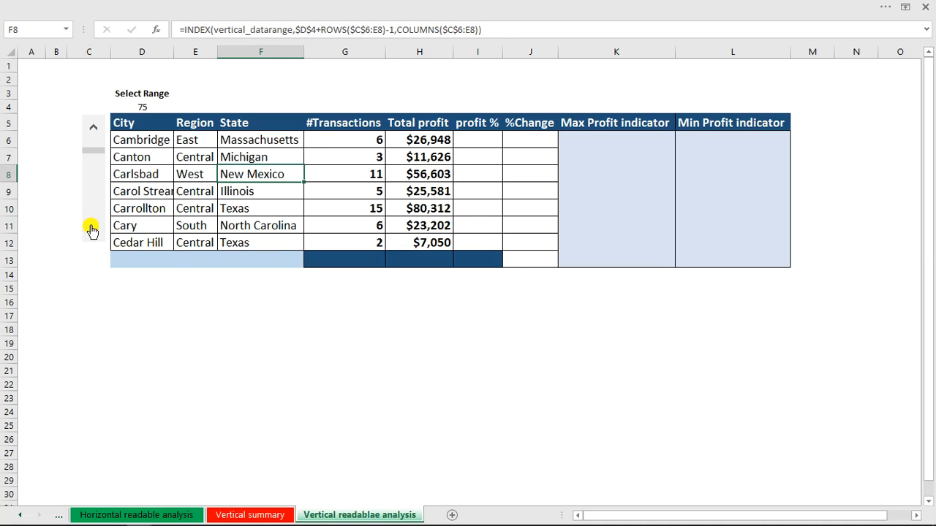
{"action": "left_click", "coordinate": [92, 231]}
{"action": "left_click", "coordinate": [91, 230]}
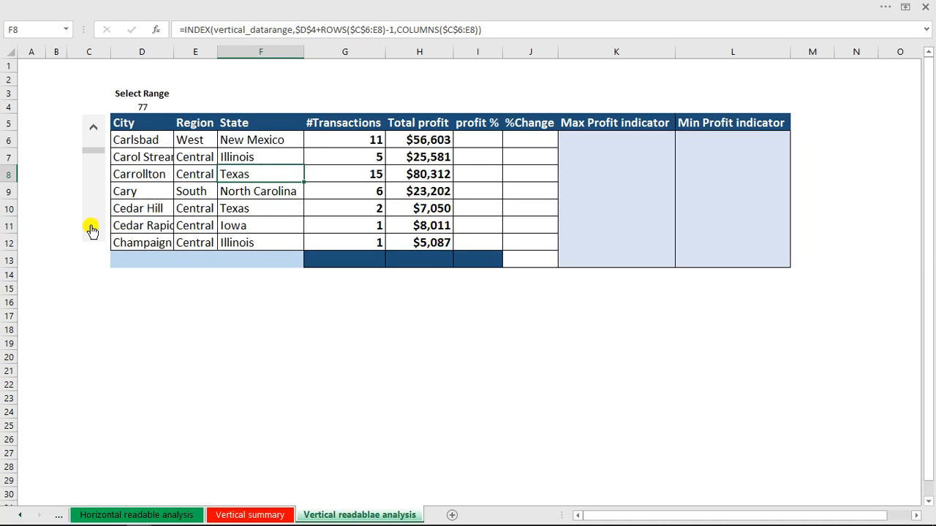
{"action": "left_click", "coordinate": [91, 230]}
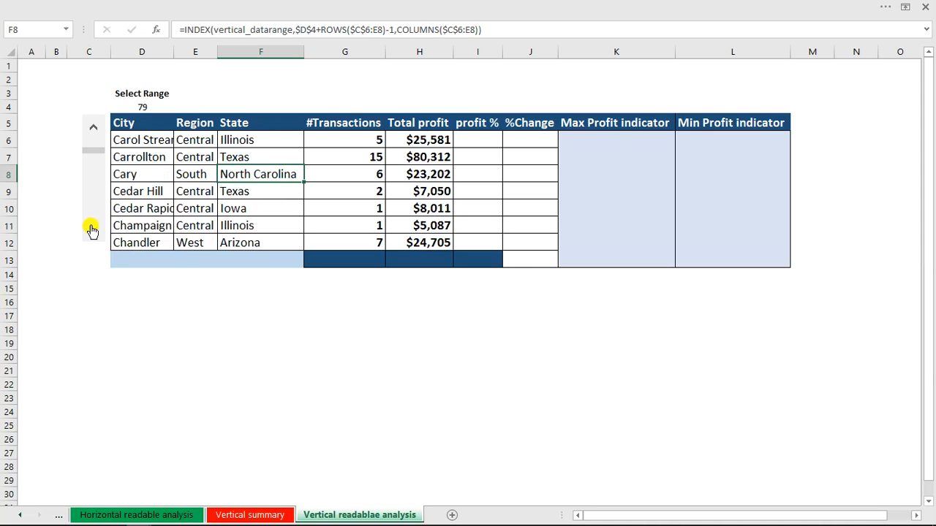
{"action": "left_click", "coordinate": [92, 230]}
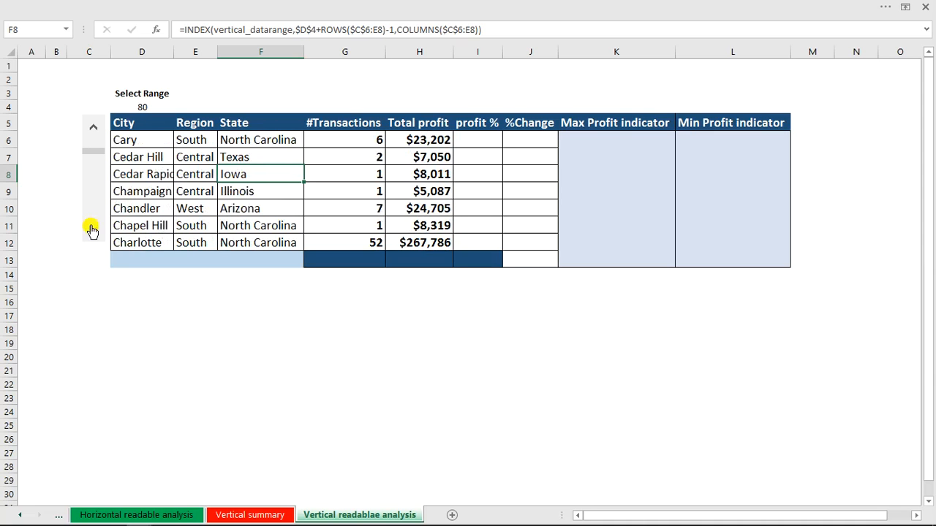
{"action": "left_click", "coordinate": [92, 230]}
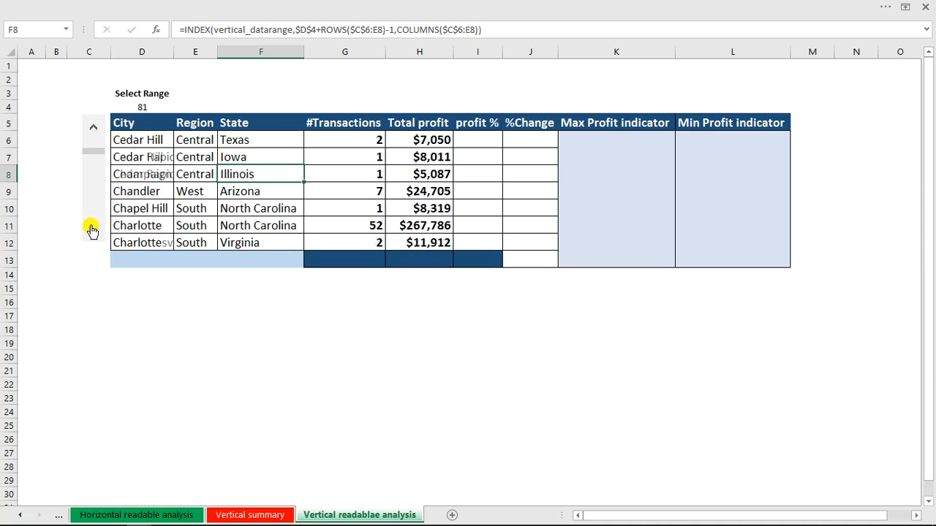
{"action": "left_click", "coordinate": [162, 139]}
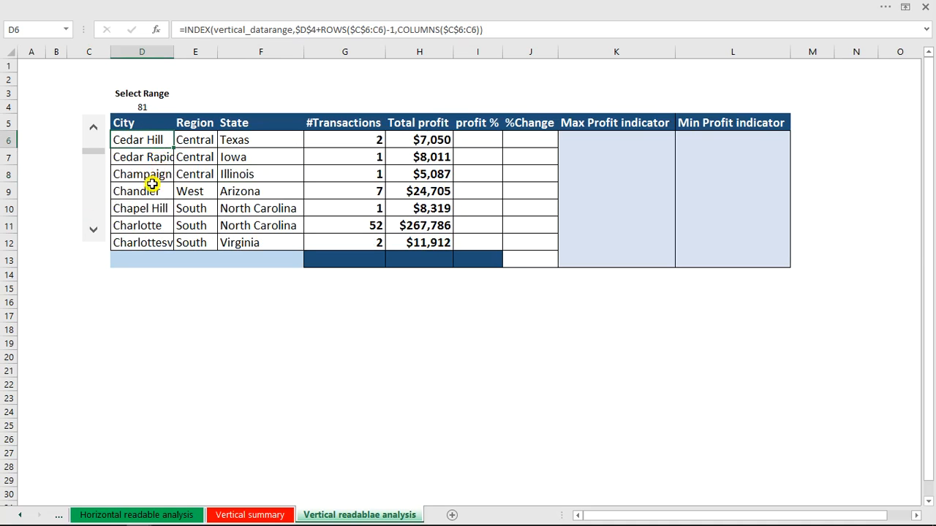
Step: Scroll the table to Select Range 84 and AutoFit column D to its city names
{"action": "left_click", "coordinate": [92, 230]}
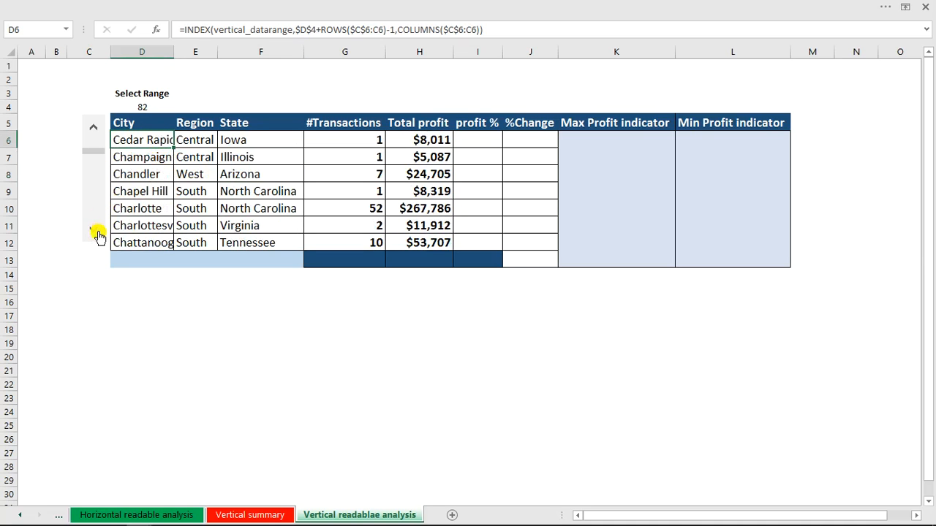
{"action": "left_click", "coordinate": [95, 231]}
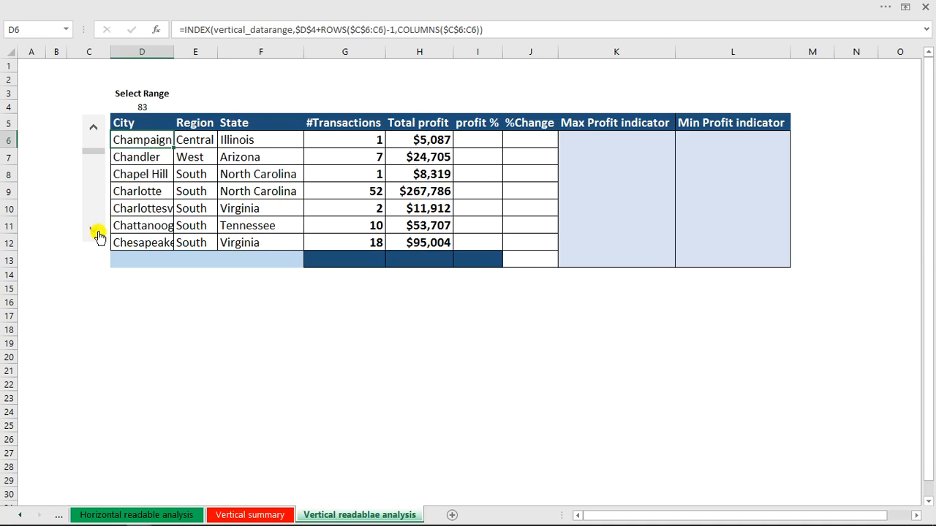
{"action": "left_click", "coordinate": [96, 232]}
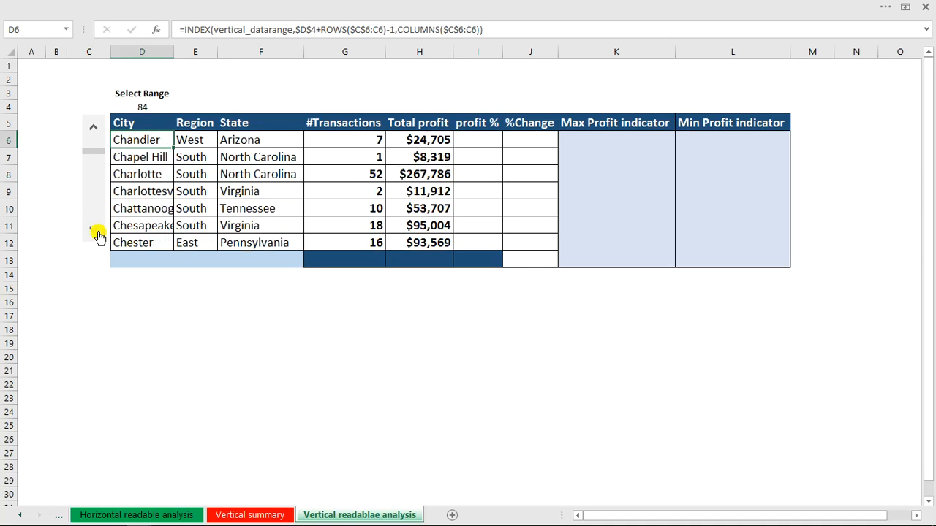
{"action": "double_click", "coordinate": [174, 52]}
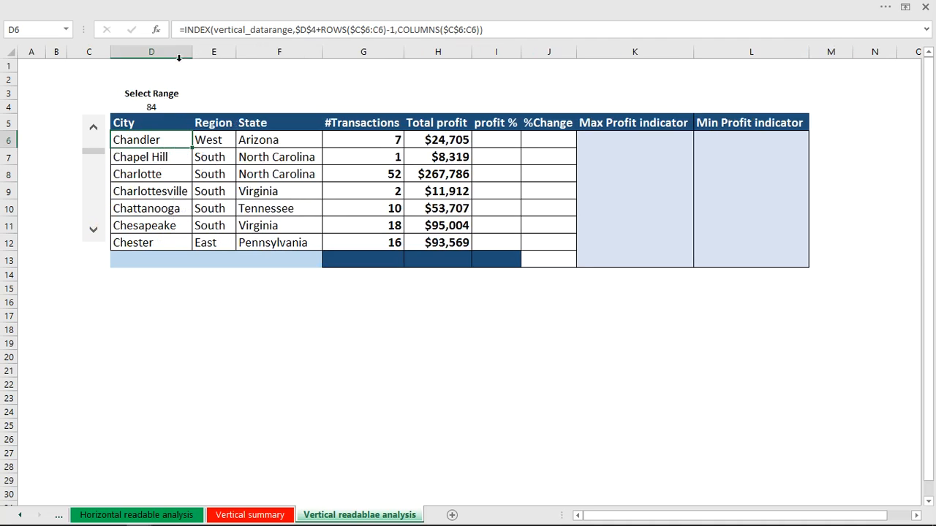
{"action": "left_click", "coordinate": [164, 191]}
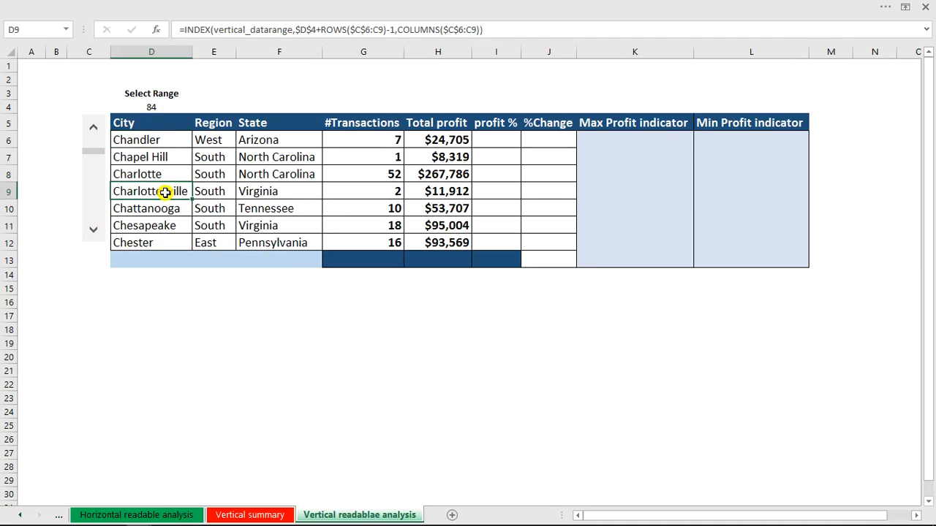
{"action": "left_click_drag", "start_coordinate": [211, 158], "coordinate": [215, 225]}
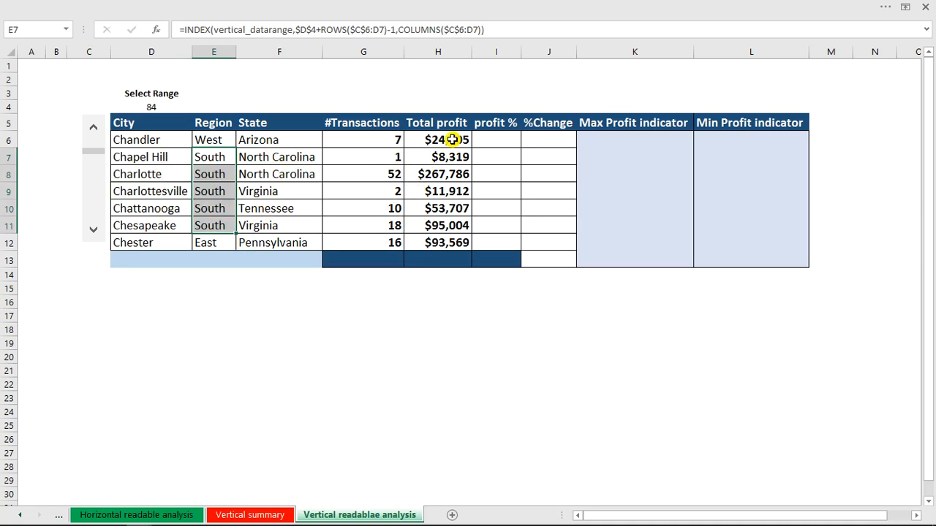
Step: Enter the profit share formula =H6:H/$H$13 in profit % cell I6, with the total profit reference locked
{"action": "left_click", "coordinate": [494, 139]}
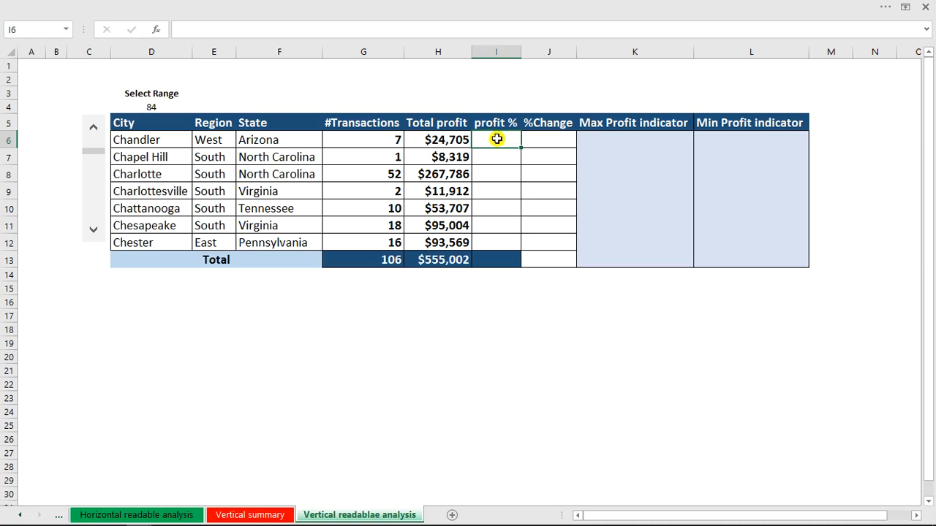
{"action": "type", "text": "="}
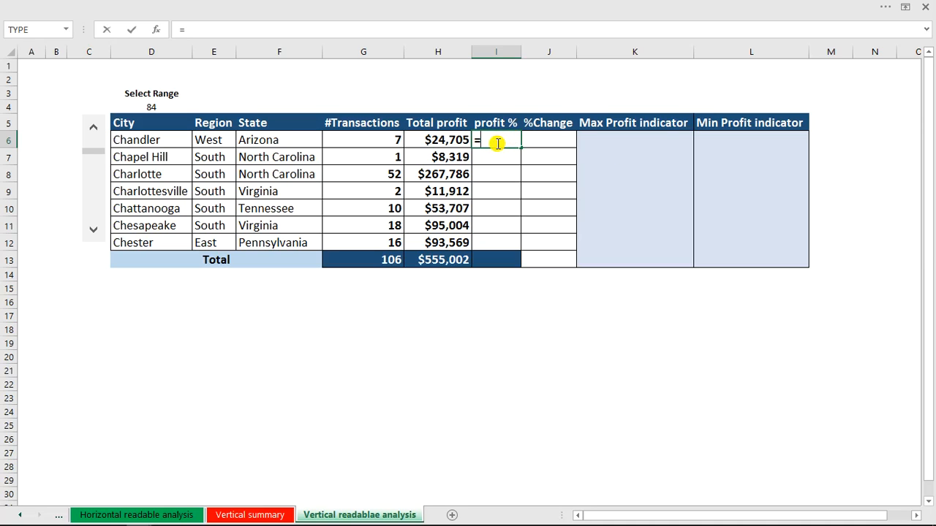
{"action": "left_click", "coordinate": [456, 141]}
{"action": "type", "text": ":"}
{"action": "key", "text": "BackSpace"}
{"action": "type", "text": "/"}
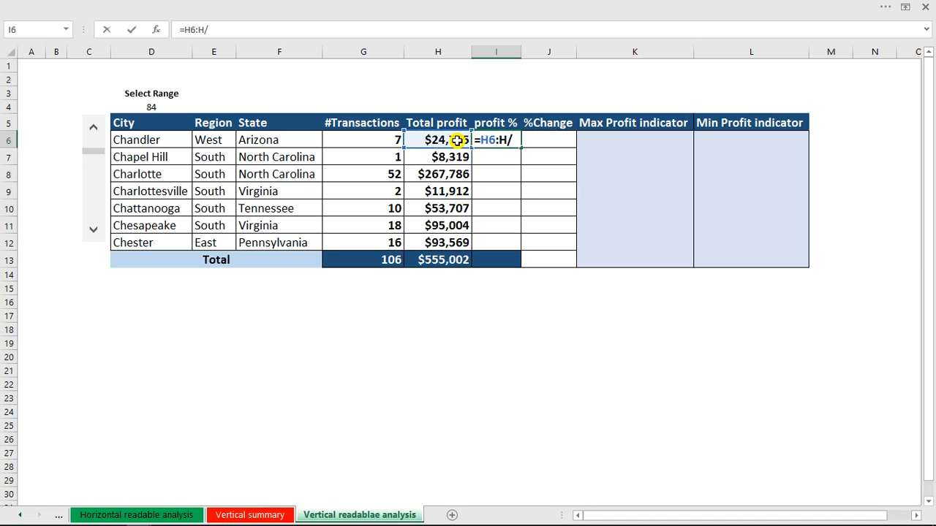
{"action": "left_click", "coordinate": [424, 262]}
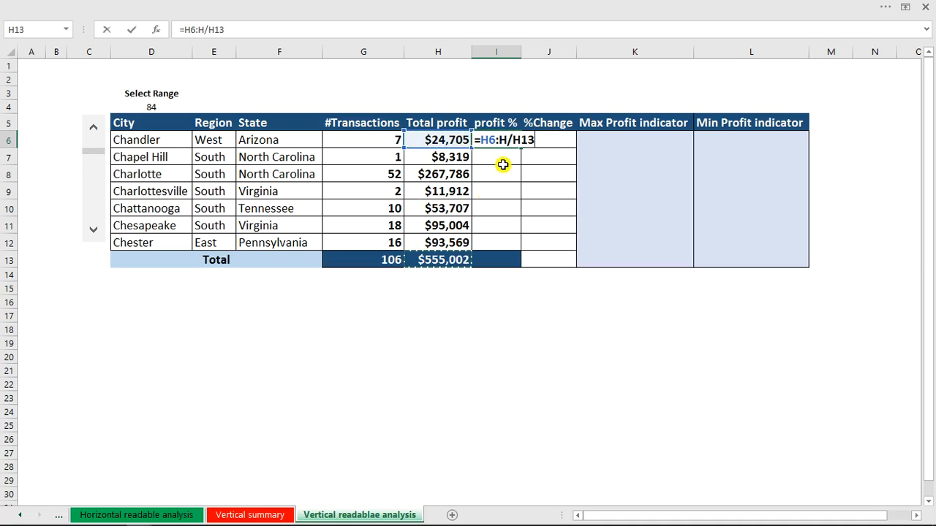
{"action": "left_click", "coordinate": [513, 139]}
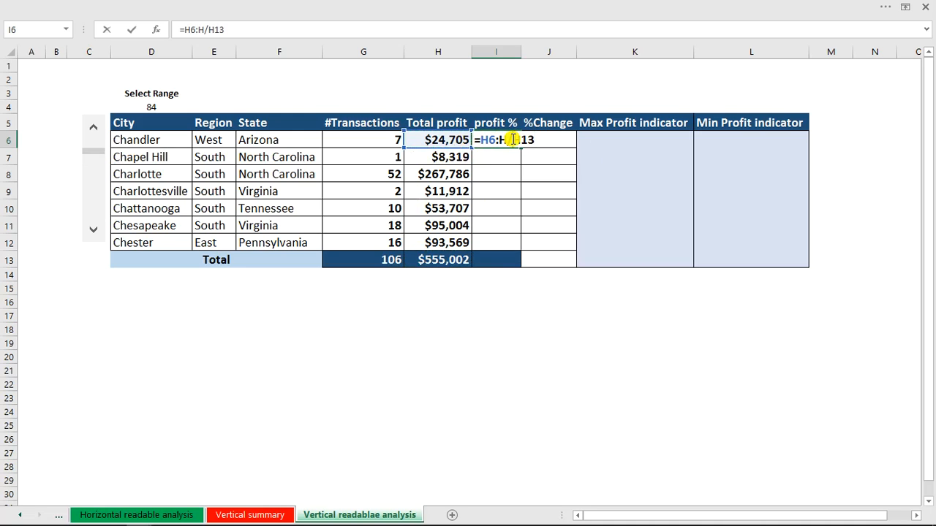
{"action": "type", "text": "$$"}
{"action": "key", "text": "Return"}
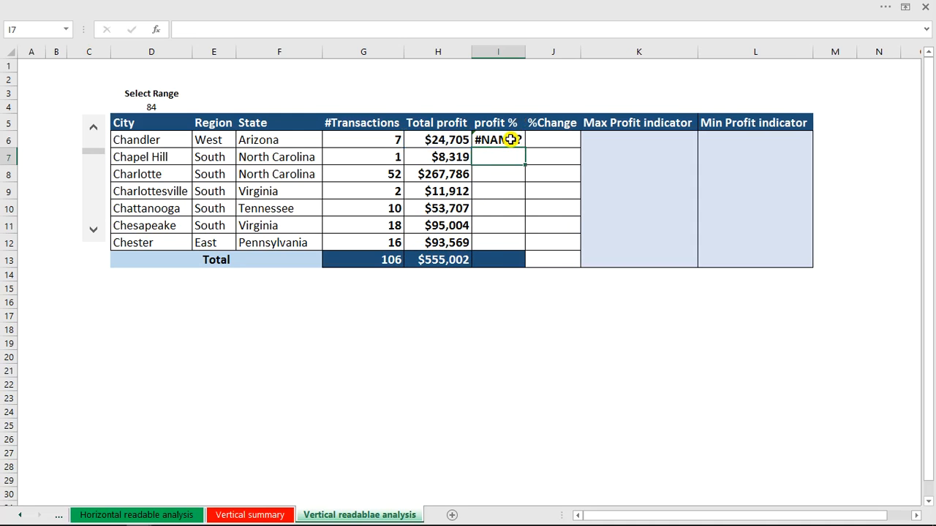
Step: Correct the formula in I6 to =H6/$H$13 and fill it down the profit % column to I12
{"action": "left_click", "coordinate": [511, 140]}
{"action": "double_click", "coordinate": [510, 139]}
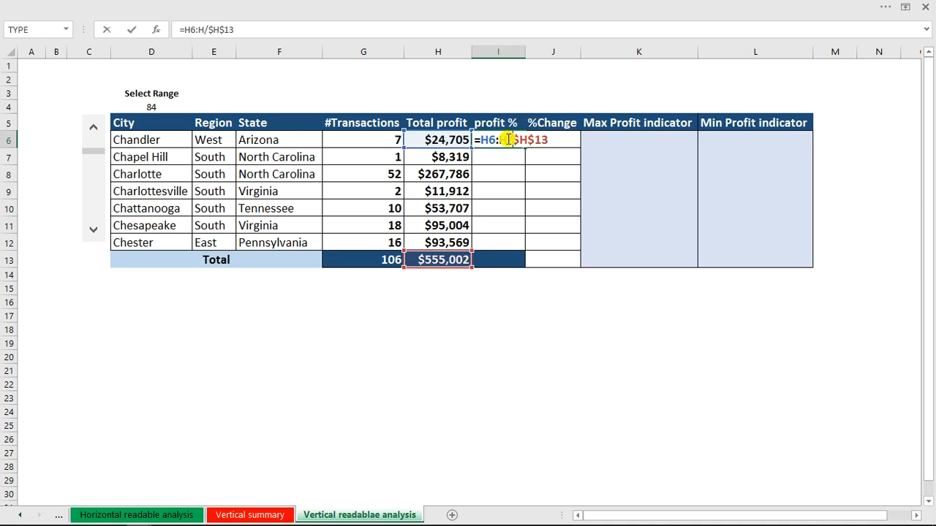
{"action": "left_click", "coordinate": [507, 140]}
{"action": "key", "text": "BackSpace"}
{"action": "key", "text": "BackSpace"}
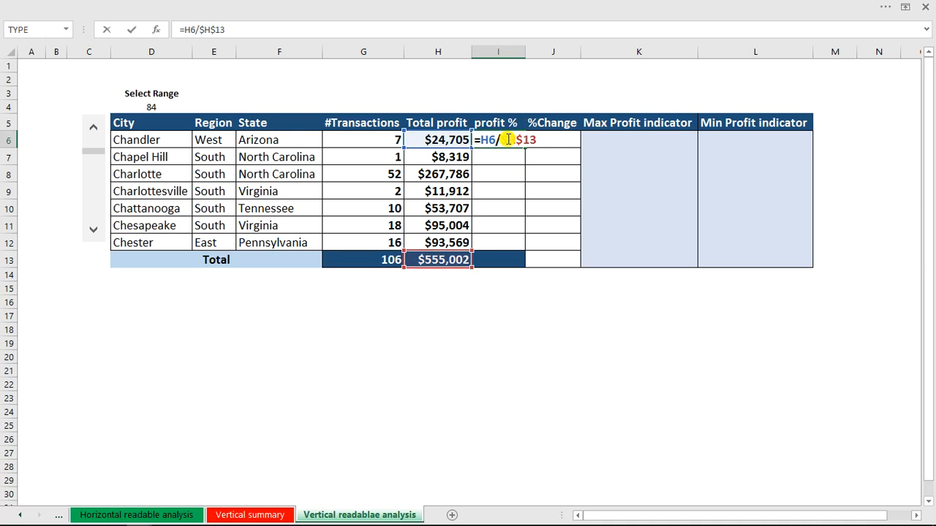
{"action": "key", "text": "Return"}
{"action": "left_click", "coordinate": [507, 140]}
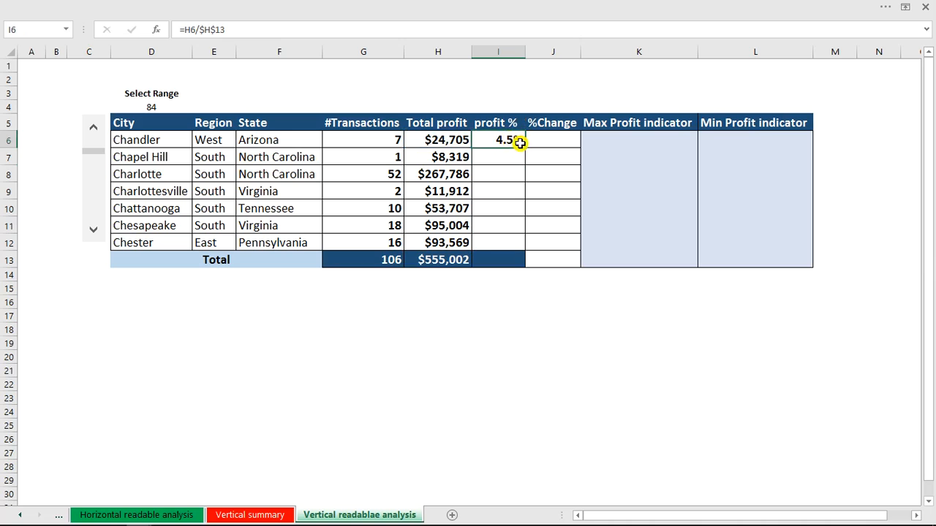
{"action": "double_click", "coordinate": [525, 149]}
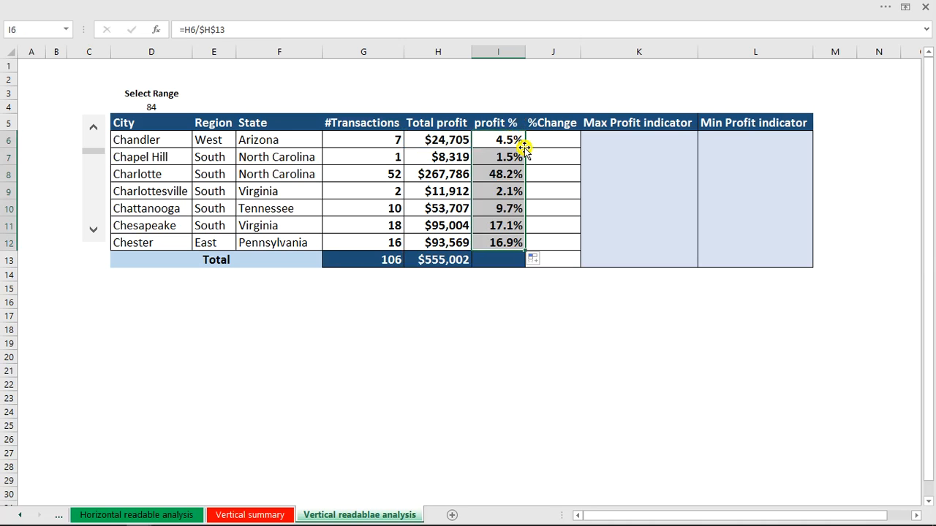
Step: Enter =I6-I7 in %Change cell J7 and fill it down to J12
{"action": "left_click", "coordinate": [548, 139]}
{"action": "left_click", "coordinate": [549, 160]}
{"action": "type", "text": "="}
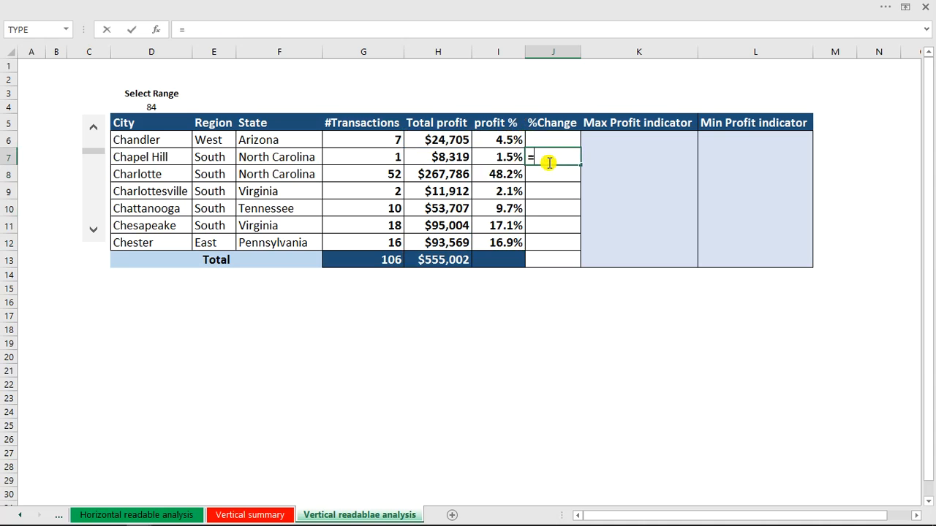
{"action": "left_click", "coordinate": [513, 141]}
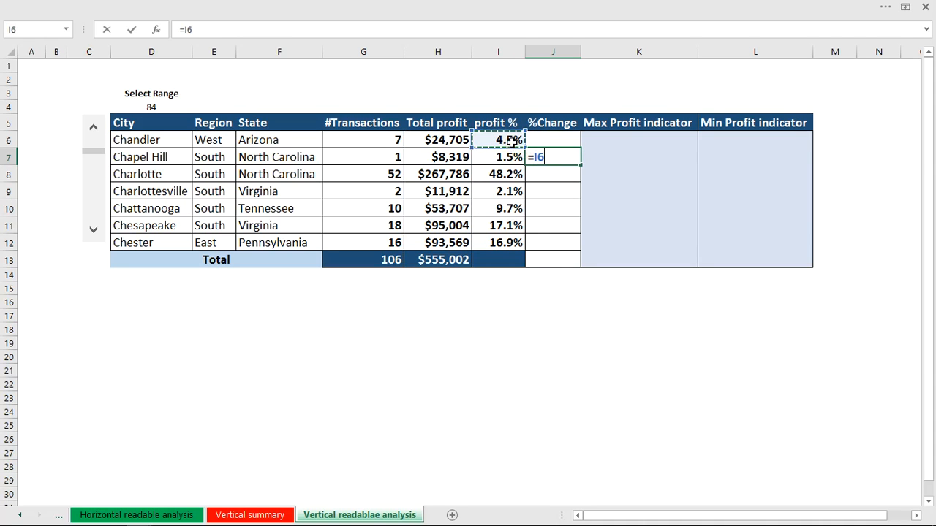
{"action": "type", "text": "-"}
{"action": "left_click", "coordinate": [508, 158]}
{"action": "key", "text": "ctrl+Return"}
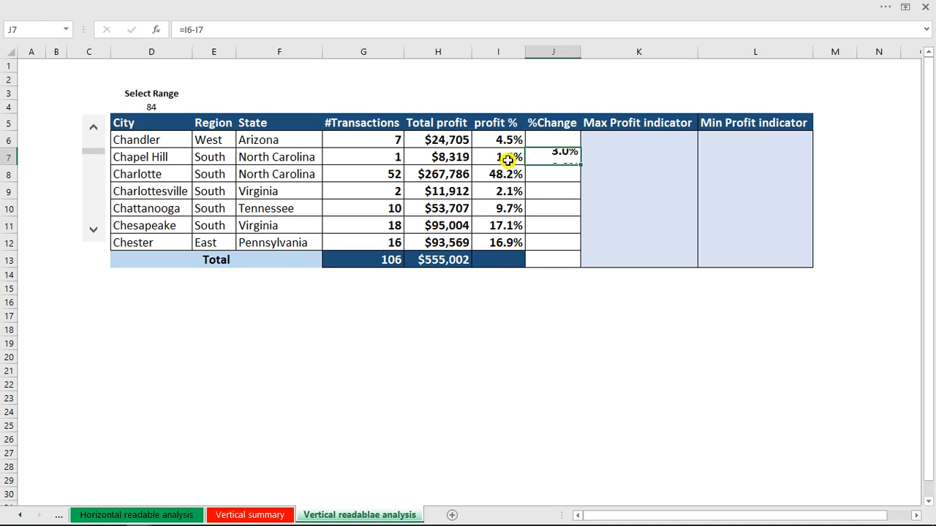
{"action": "double_click", "coordinate": [578, 164]}
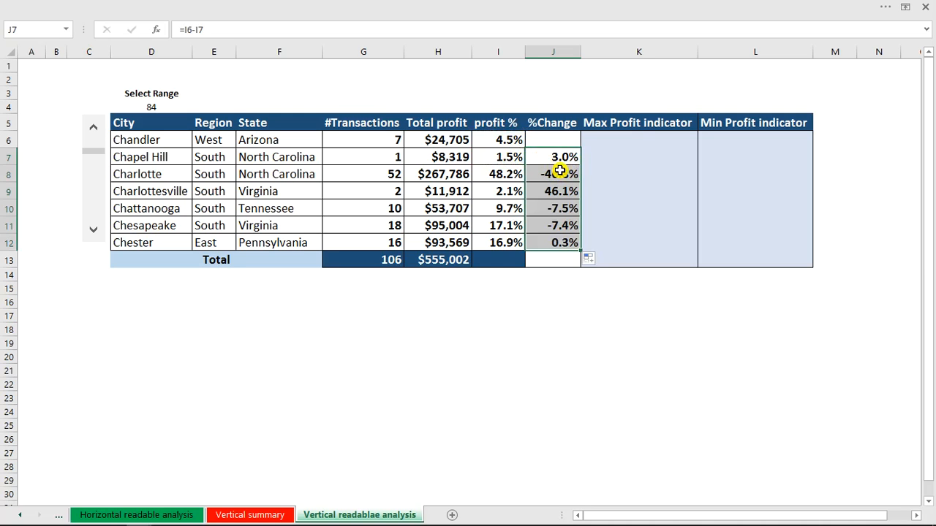
Step: Start an IF formula in Max Profit indicator cell K6 that tests H6=MAX(H6:H12)
{"action": "left_click", "coordinate": [630, 138]}
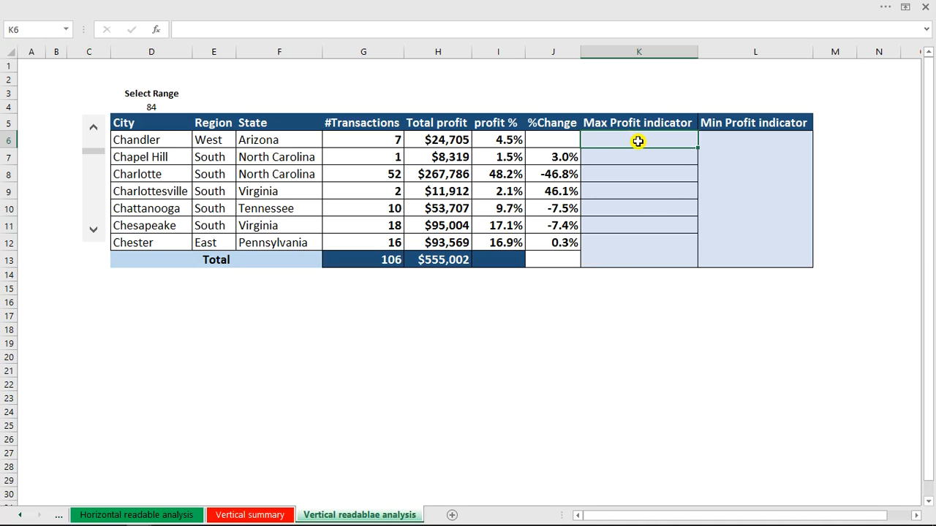
{"action": "left_click_drag", "start_coordinate": [637, 142], "coordinate": [636, 222]}
{"action": "type", "text": "=if"}
{"action": "key", "text": "Tab"}
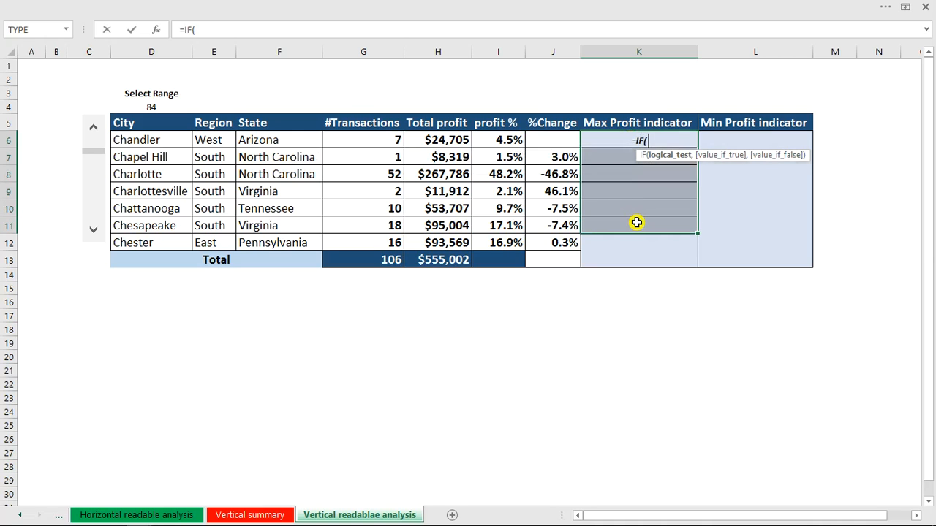
{"action": "left_click", "coordinate": [457, 139]}
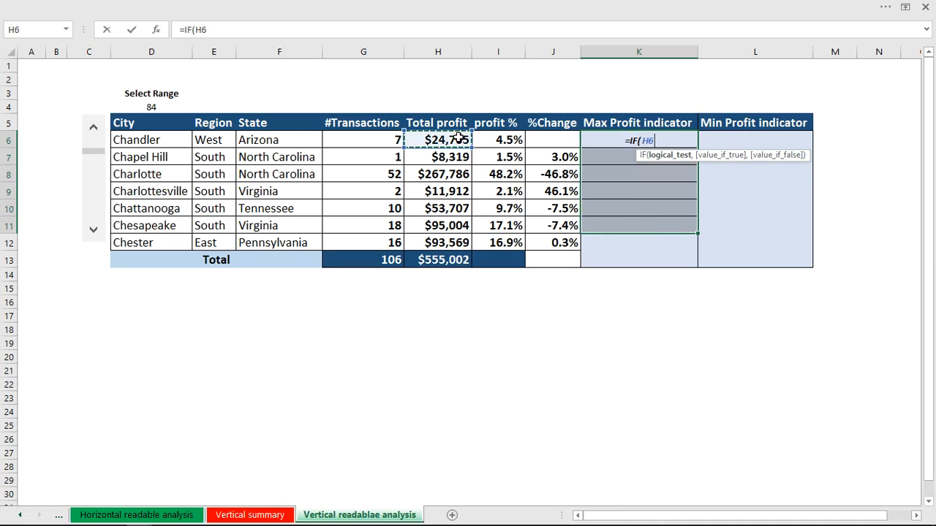
{"action": "type", "text": "="}
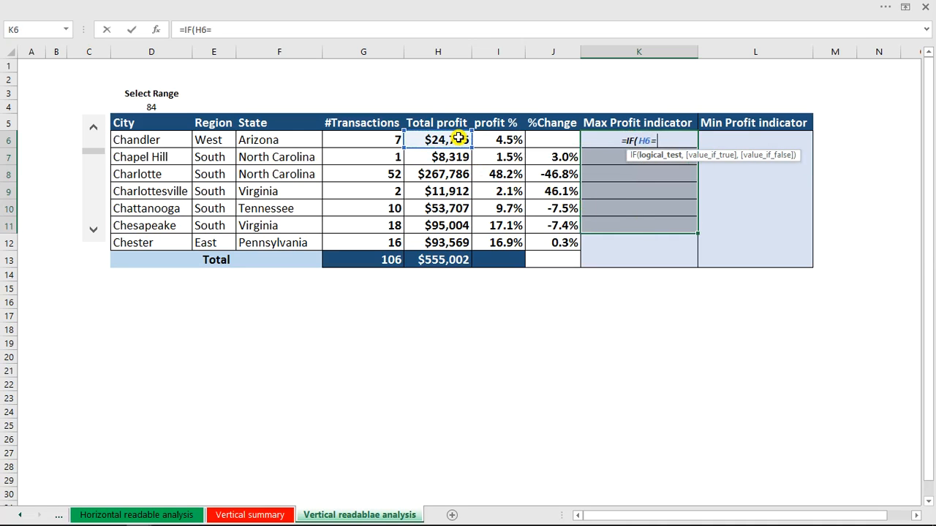
{"action": "type", "text": "max"}
{"action": "key", "text": "Tab"}
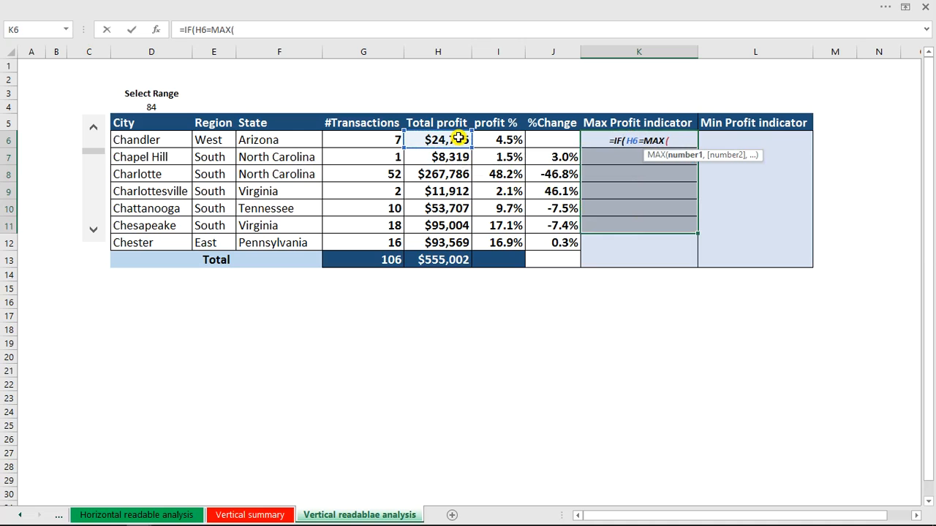
{"action": "left_click_drag", "start_coordinate": [444, 139], "coordinate": [444, 244]}
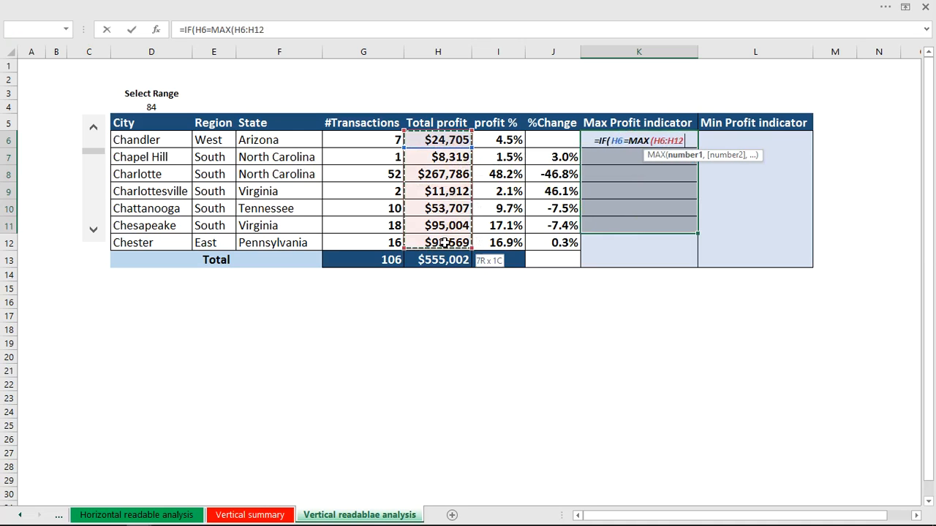
Step: Lock the MAX range in K6's formula as $H$6:$H$12 and close the logical test
{"action": "left_click", "coordinate": [653, 141]}
{"action": "type", "text": "$"}
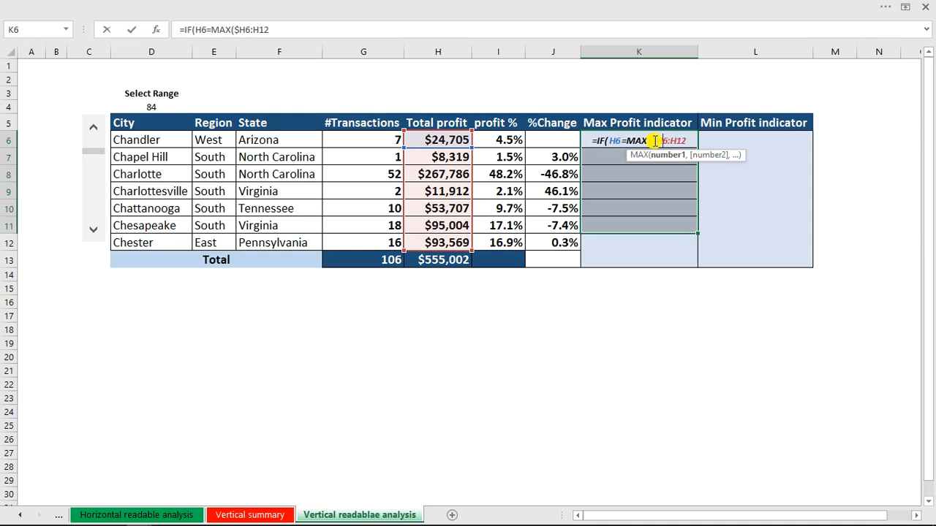
{"action": "key", "text": "Right"}
{"action": "type", "text": "$"}
{"action": "key", "text": "Right"}
{"action": "key", "text": "Right"}
{"action": "type", "text": "$"}
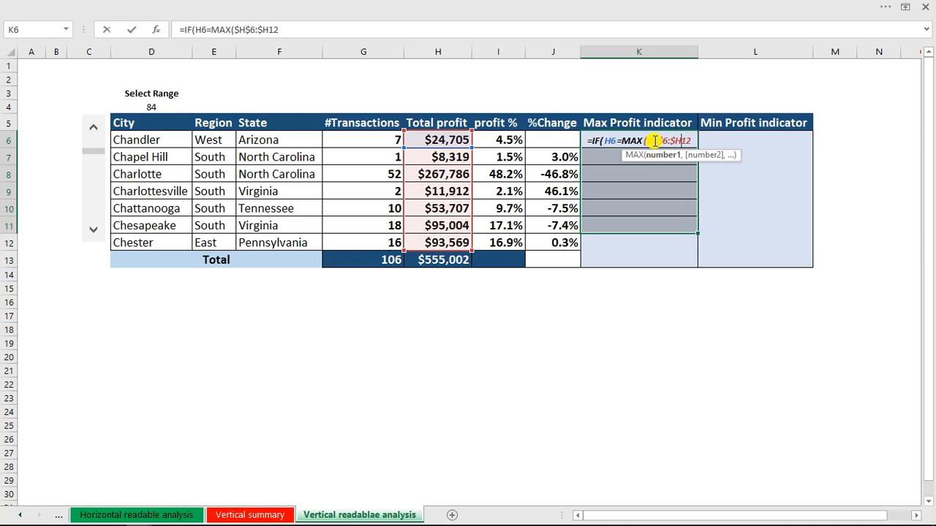
{"action": "key", "text": "Right"}
{"action": "type", "text": "$"}
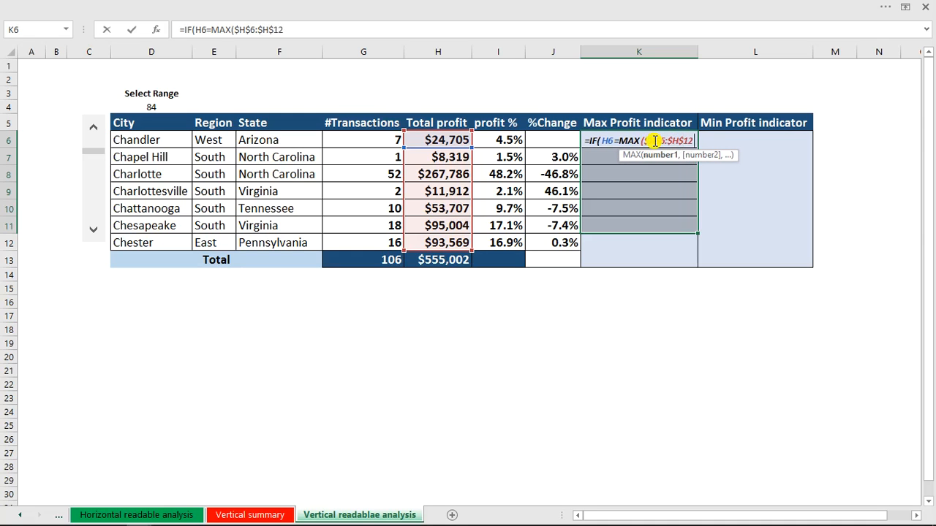
{"action": "key", "text": "Right"}
{"action": "key", "text": "Right"}
{"action": "type", "text": ")"}
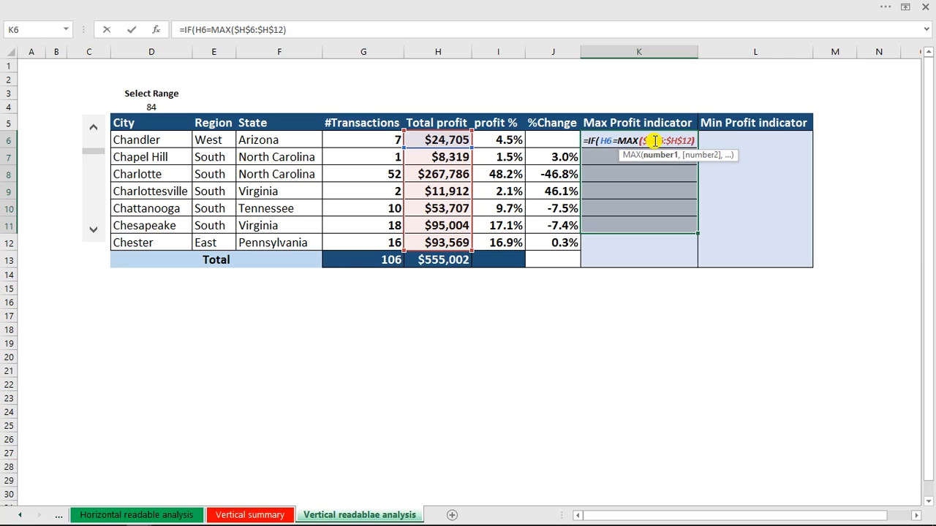
{"action": "type", "text": ","}
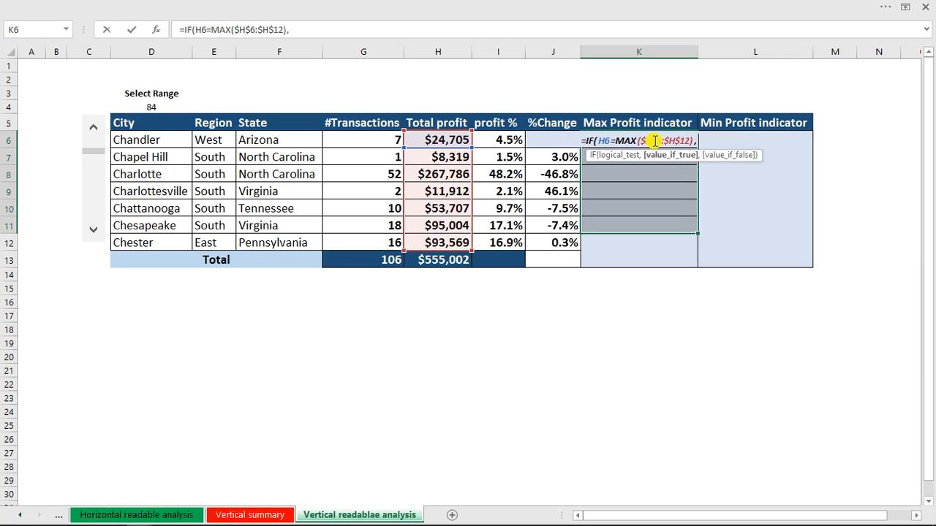
Step: Complete K6's formula with H6&" max profit" if true and "" if false, and fill it down to K12
{"action": "left_click", "coordinate": [464, 139]}
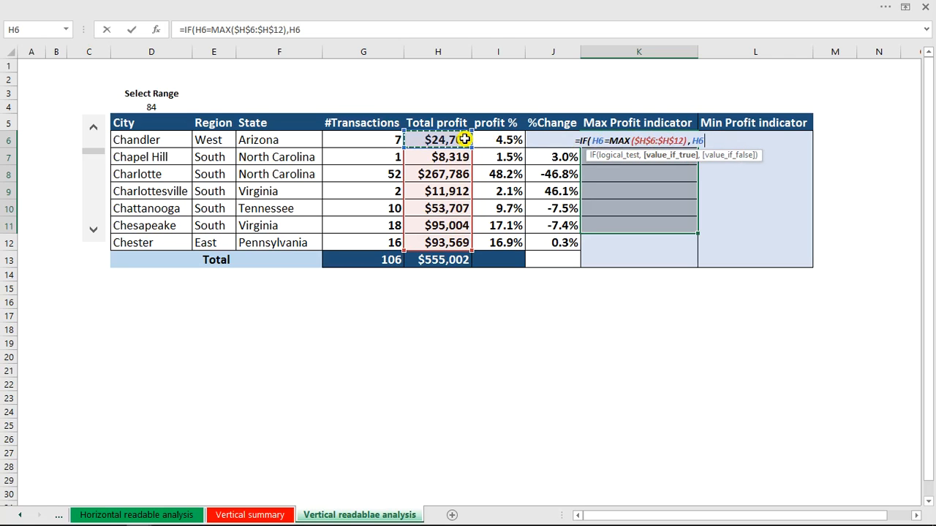
{"action": "type", "text": "&"}
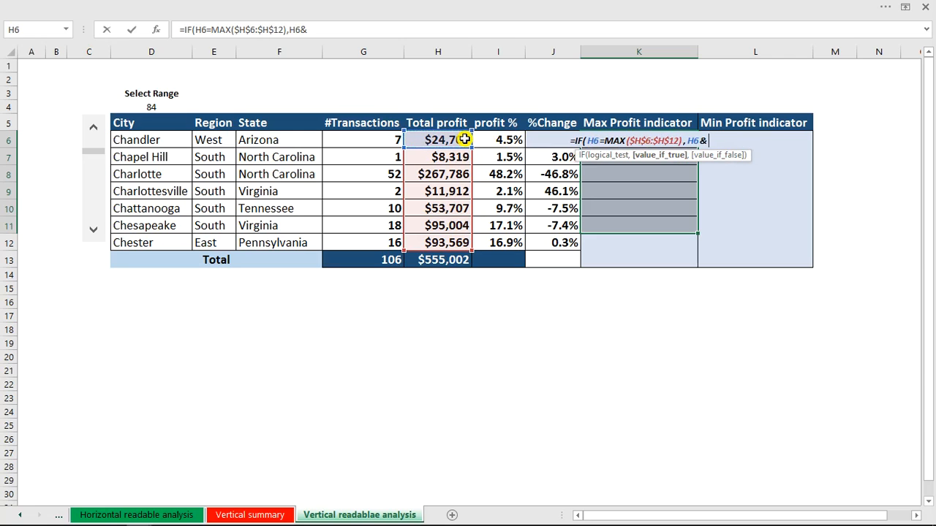
{"action": "type", "text": "m"}
{"action": "key", "text": "BackSpace"}
{"action": "type", "text": "ma"}
{"action": "key", "text": "BackSpace"}
{"action": "key", "text": "BackSpace"}
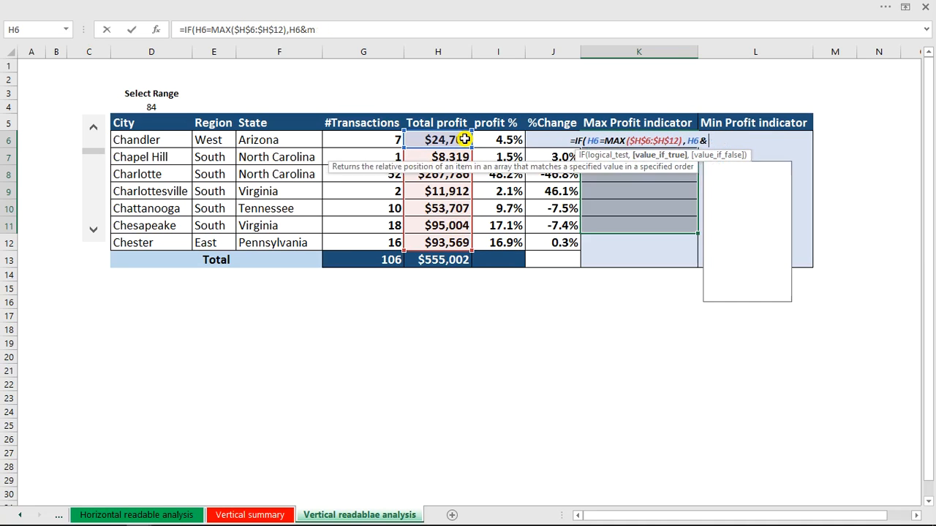
{"action": "type", "text": "\" "}
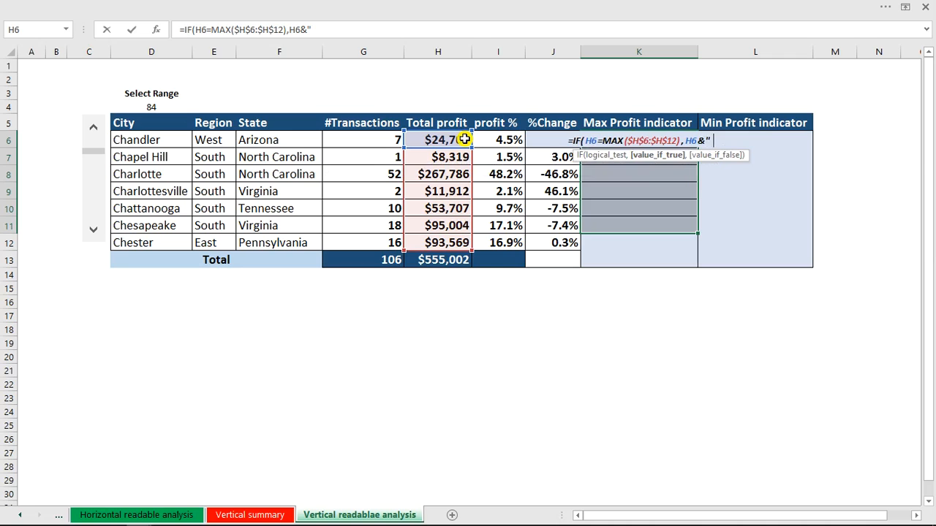
{"action": "type", "text": "max"}
{"action": "type", "text": "fit\""}
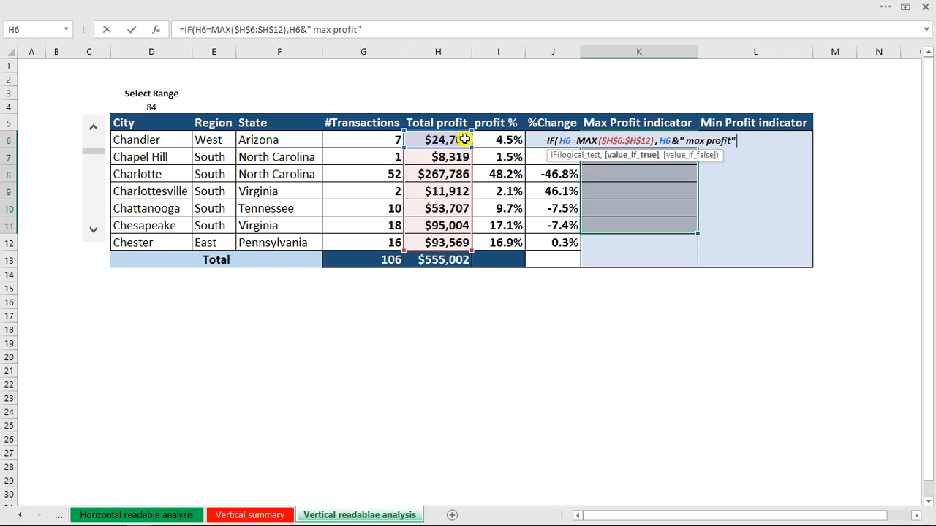
{"action": "type", "text": ","}
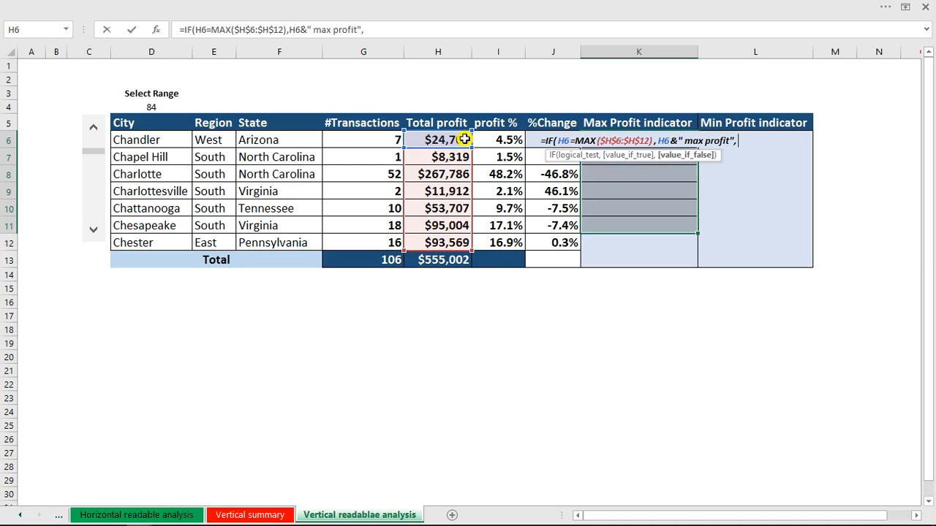
{"action": "type", "text": "\"\")"}
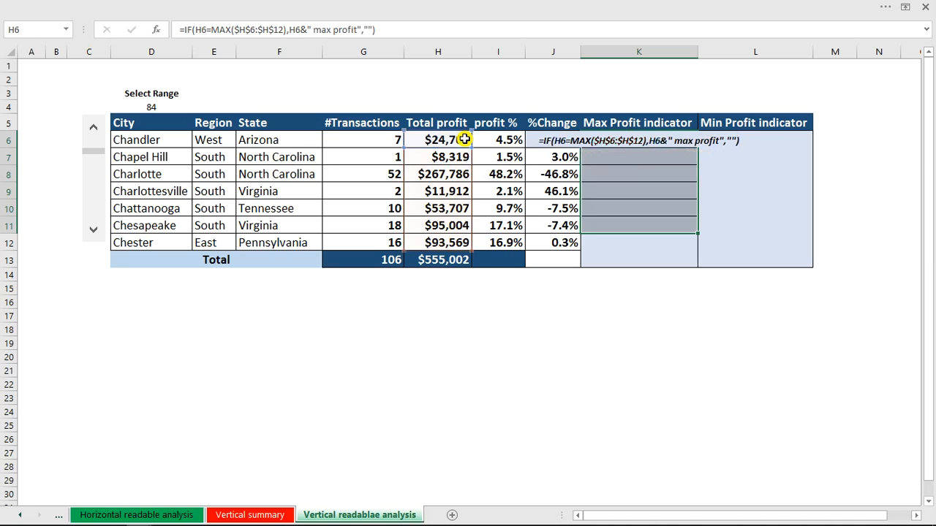
{"action": "key", "text": "Return"}
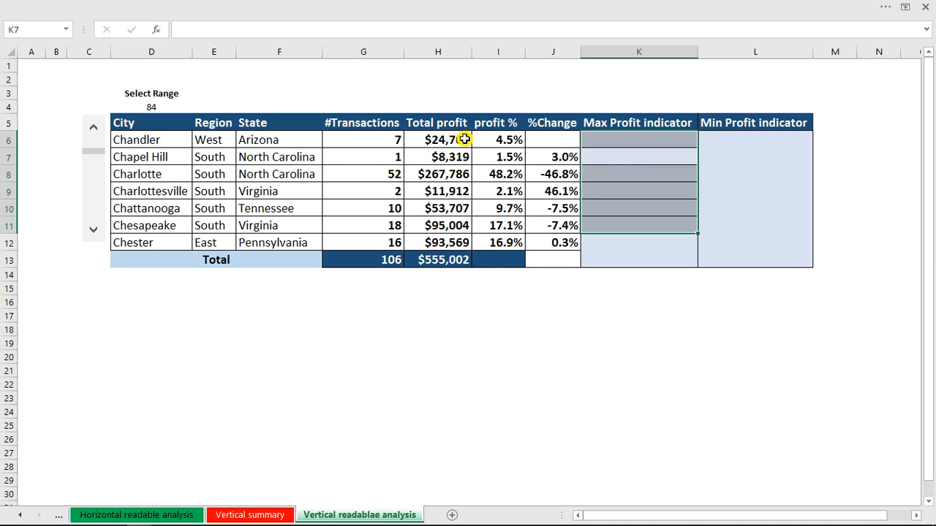
{"action": "left_click", "coordinate": [671, 139]}
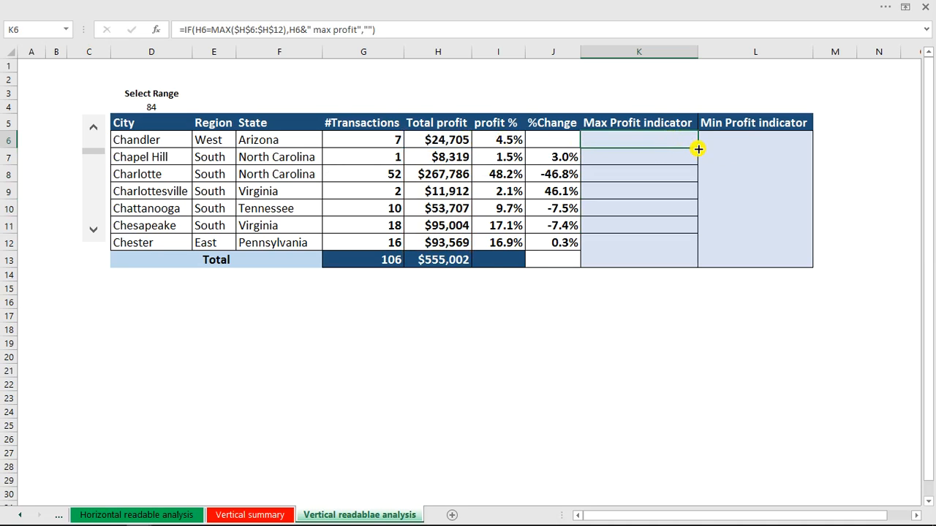
{"action": "double_click", "coordinate": [699, 148]}
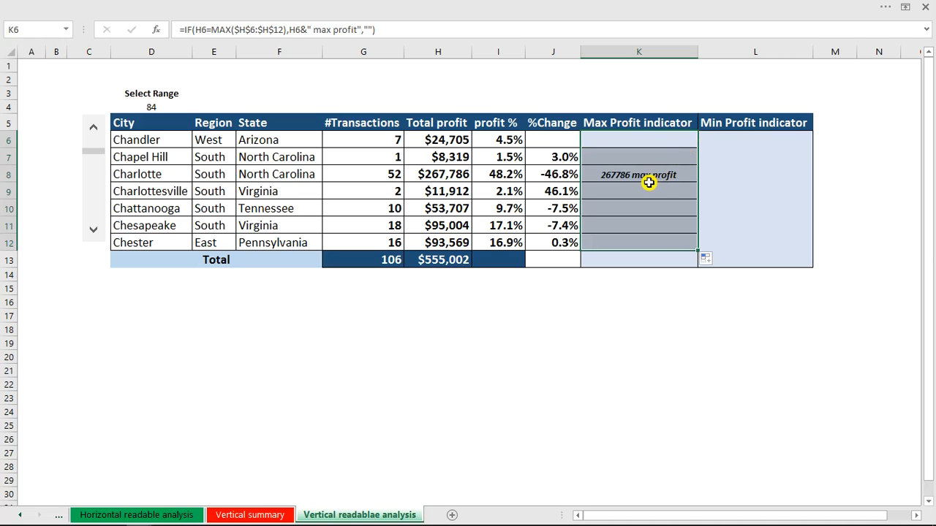
Step: Change K6's true result to TEXT(H6,"$#,##")&" max profit" and refill the Max Profit indicator column down to K12
{"action": "left_click", "coordinate": [641, 139]}
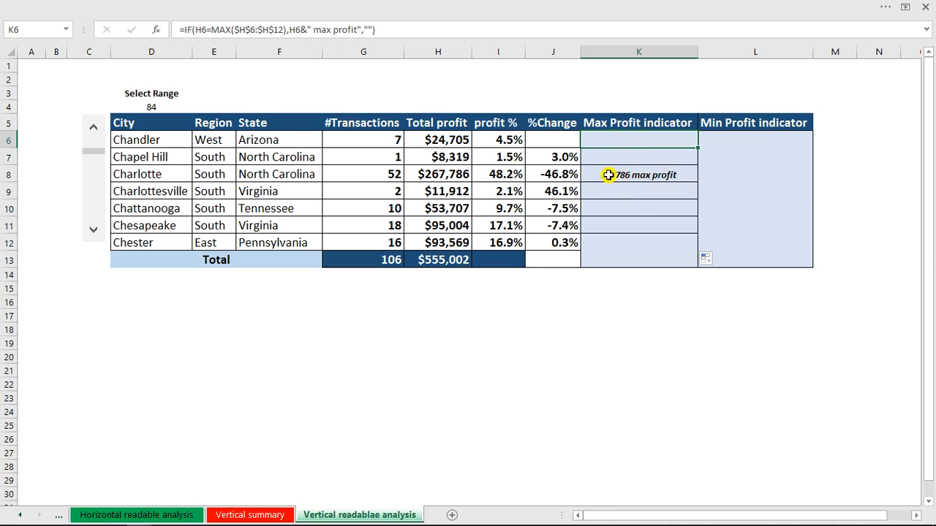
{"action": "left_click", "coordinate": [290, 30]}
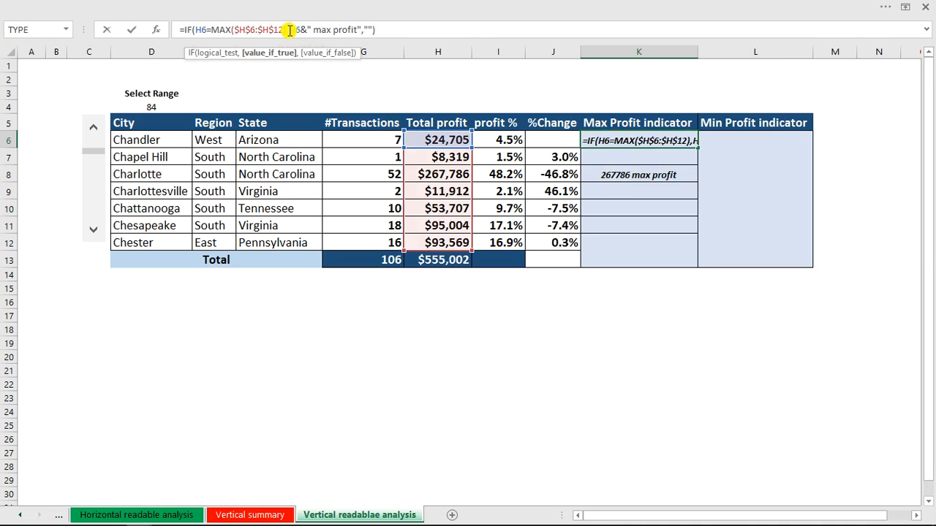
{"action": "type", "text": "tex"}
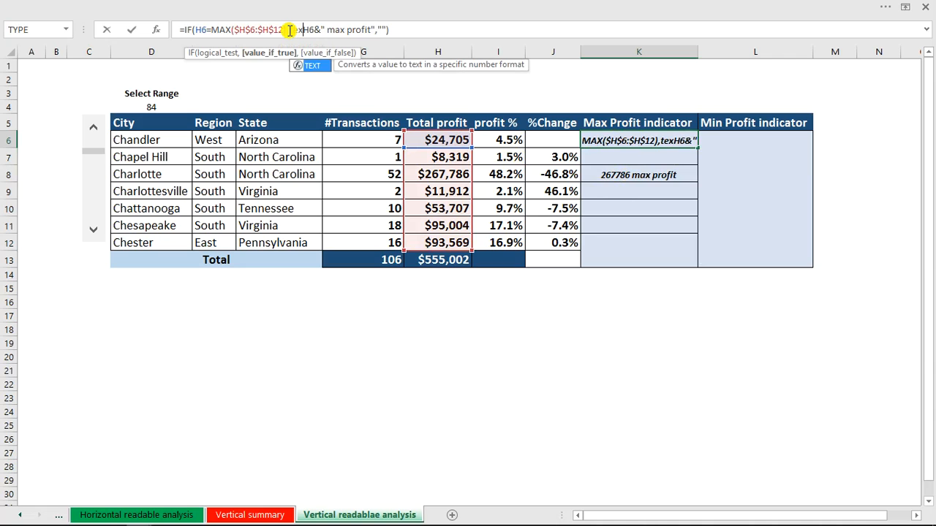
{"action": "key", "text": "Tab"}
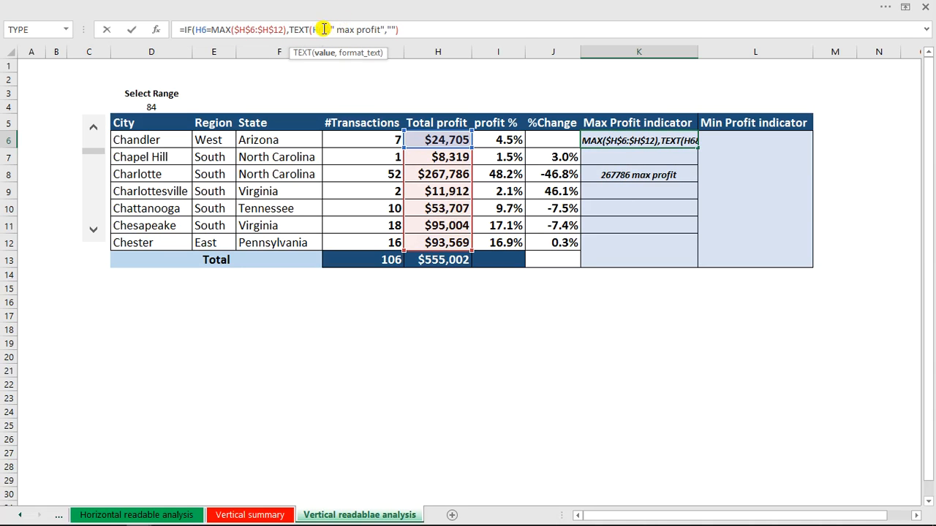
{"action": "left_click", "coordinate": [324, 29]}
{"action": "type", "text": ","}
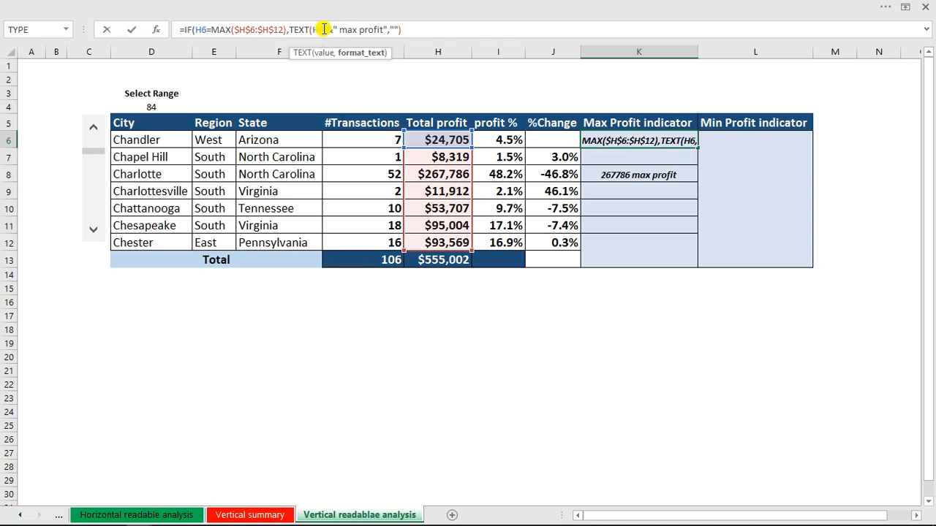
{"action": "type", "text": "\""}
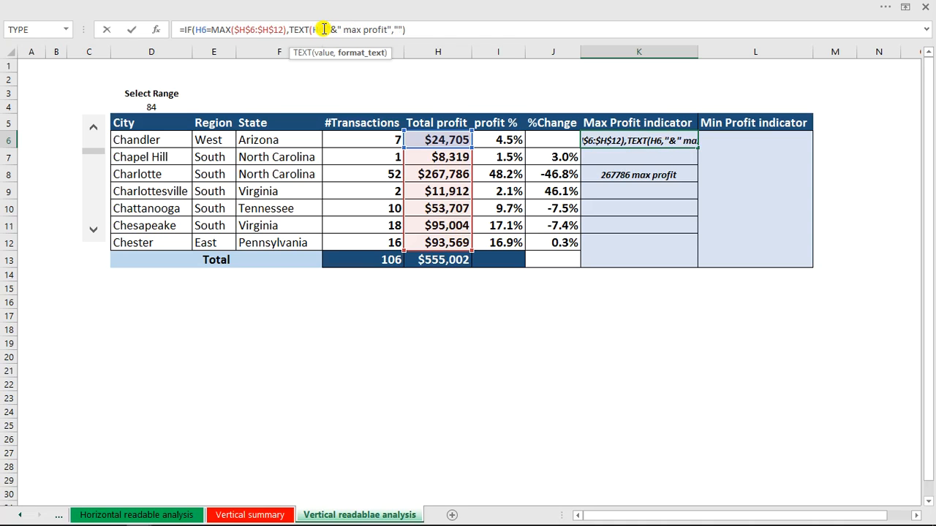
{"action": "type", "text": "$#,##\""}
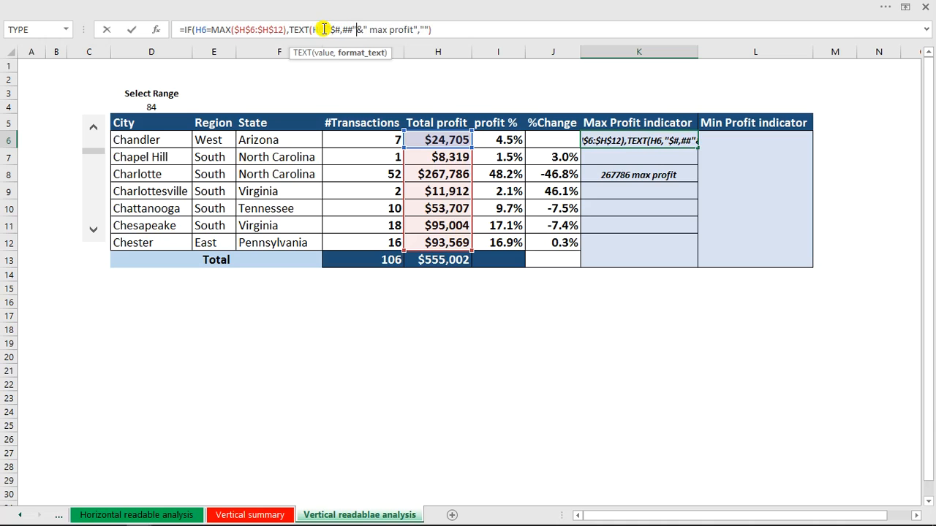
{"action": "type", "text": ")"}
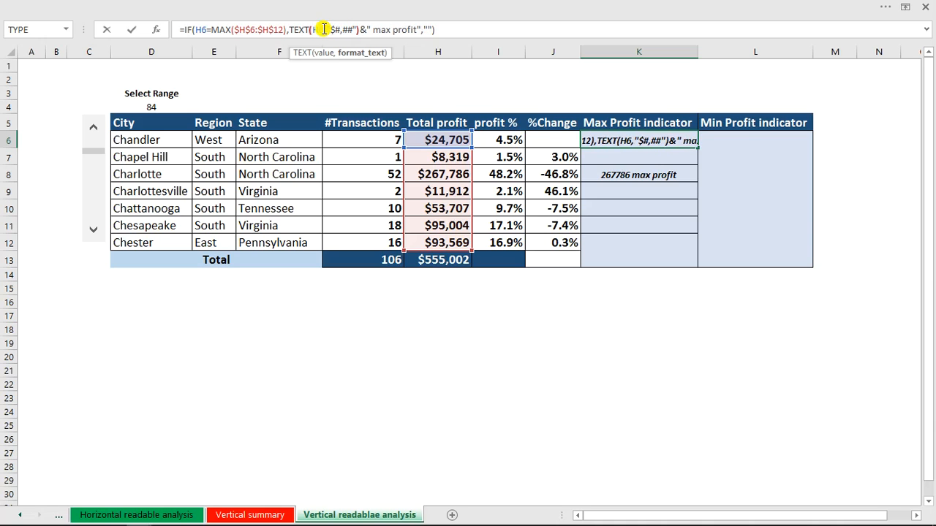
{"action": "key", "text": "Return"}
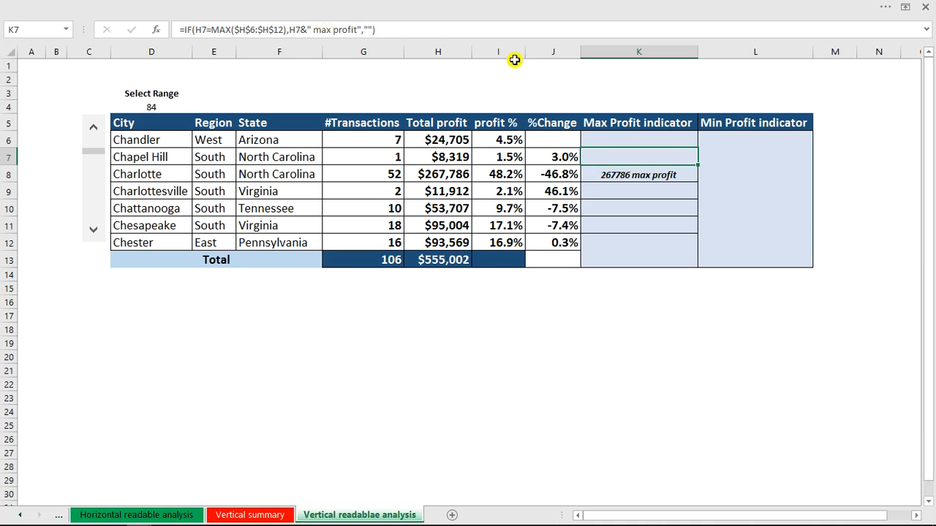
{"action": "left_click", "coordinate": [612, 138]}
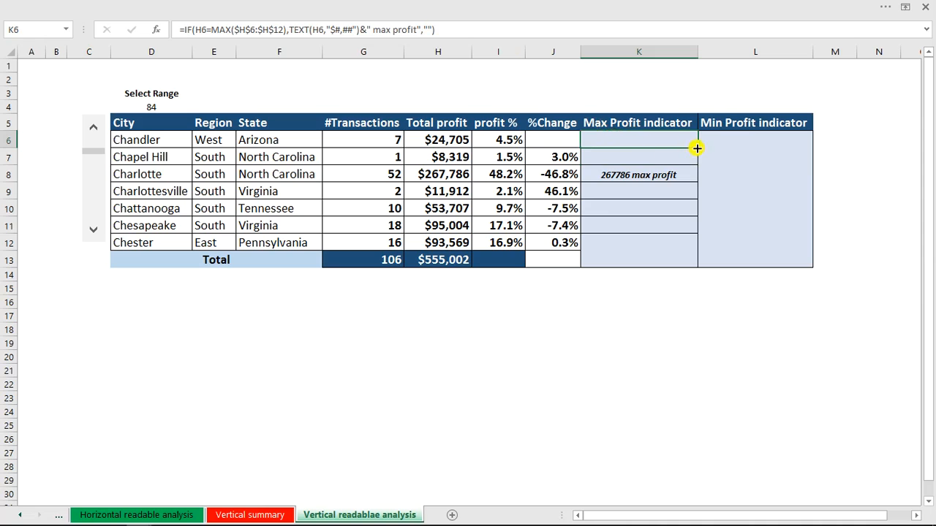
{"action": "double_click", "coordinate": [698, 148]}
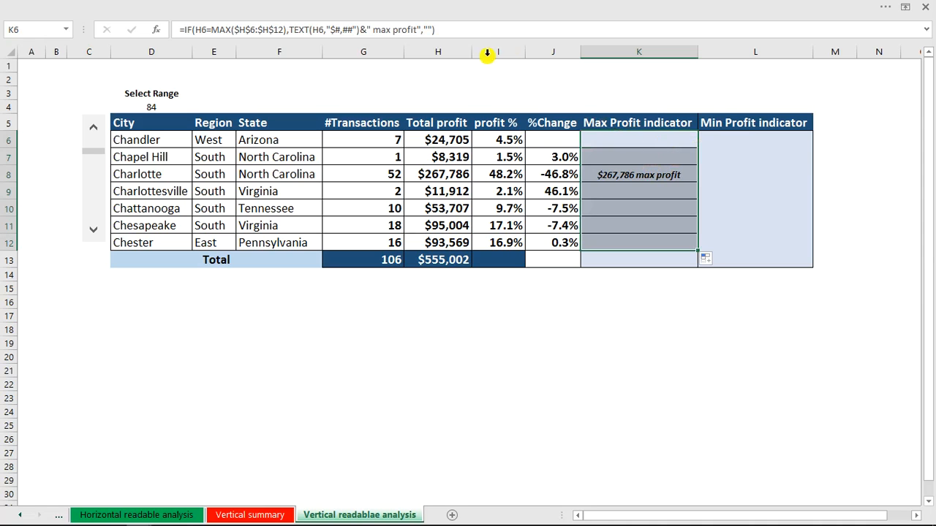
Step: Copy the full formula text from Max Profit indicator cell K6 without changing the cell
{"action": "left_click", "coordinate": [469, 36]}
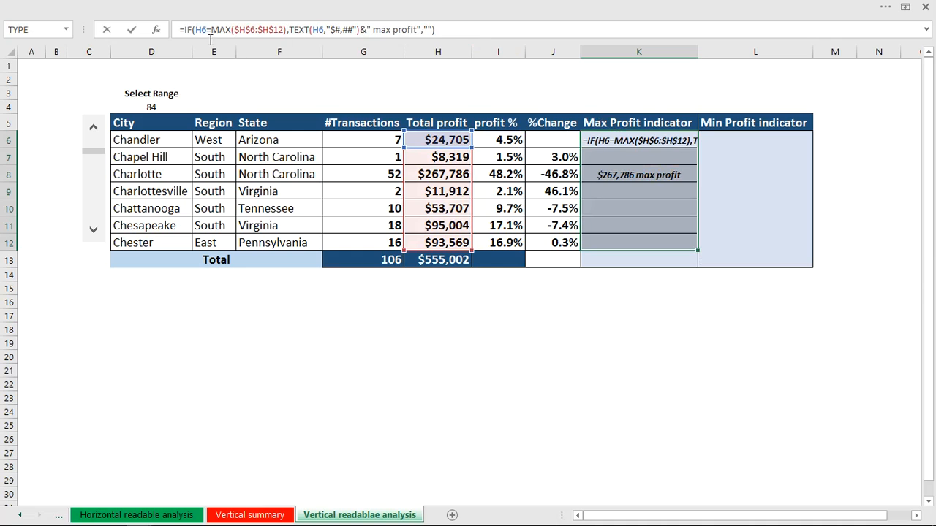
{"action": "left_click_drag", "start_coordinate": [211, 39], "coordinate": [186, 31]}
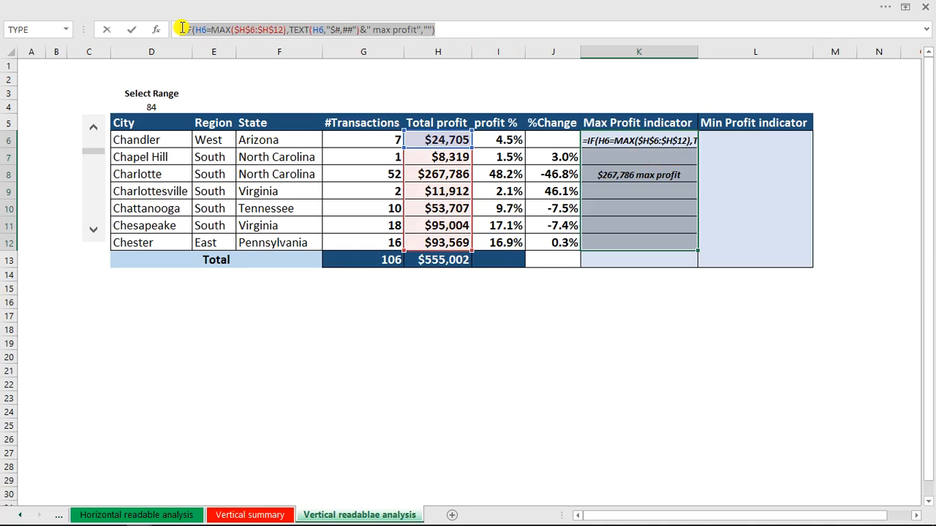
{"action": "key", "text": "ctrl+c"}
{"action": "key", "text": "Escape"}
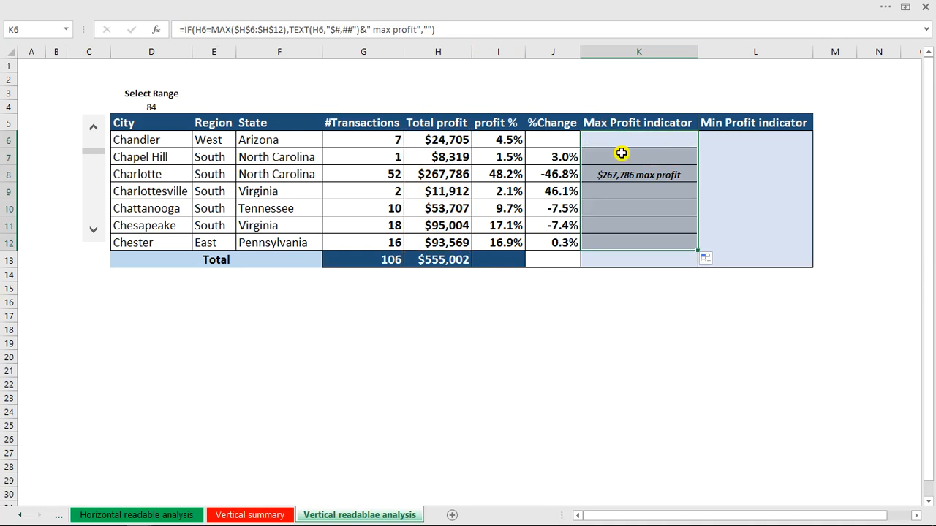
Step: Paste the copied indicator formula into Min Profit indicator cell L6 and replace its MAX function with MIN
{"action": "left_click", "coordinate": [729, 146]}
{"action": "left_click", "coordinate": [444, 29]}
{"action": "key", "text": "ctrl+v"}
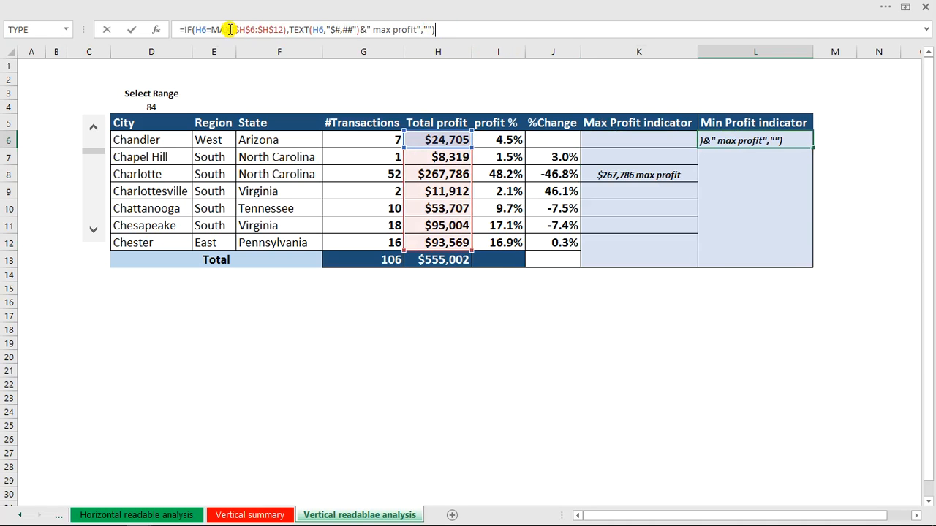
{"action": "left_click", "coordinate": [231, 30]}
{"action": "key", "text": "BackSpace"}
{"action": "key", "text": "BackSpace"}
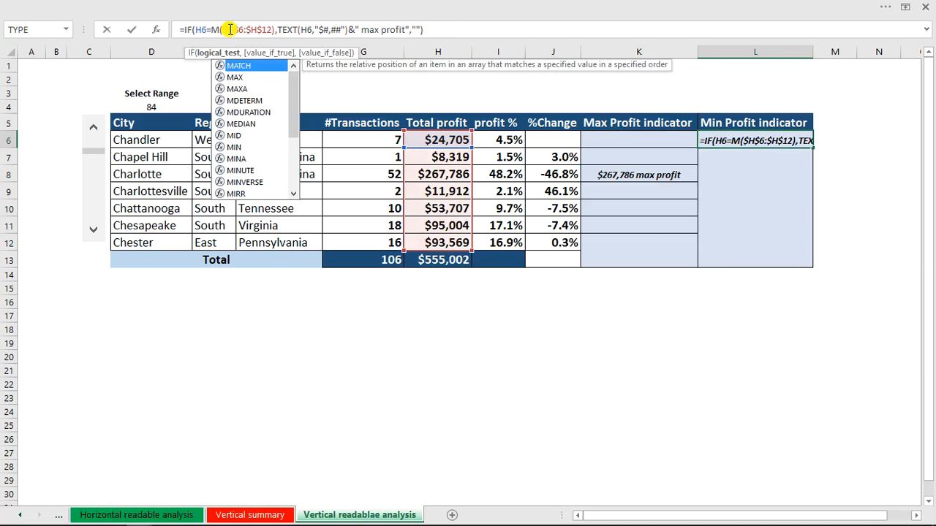
{"action": "type", "text": "in"}
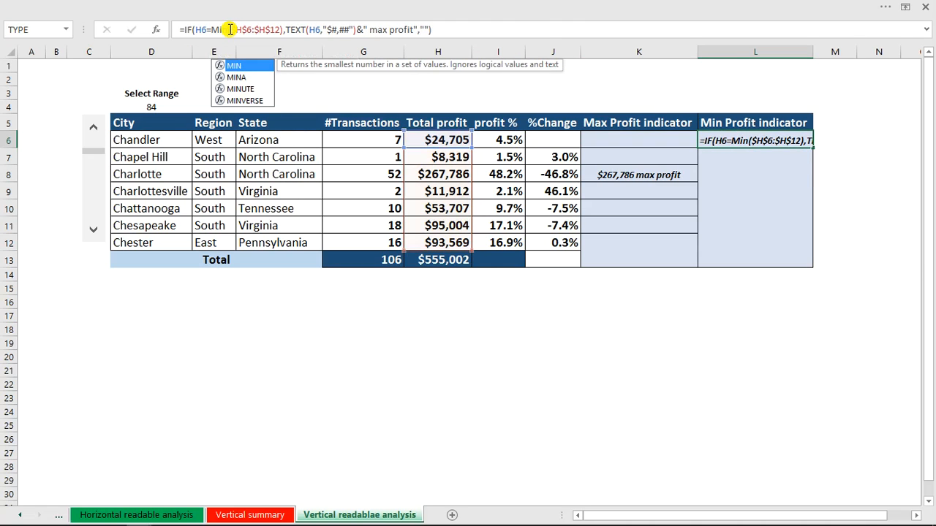
{"action": "key", "text": "Return"}
Step: Fill L6's formula down to L12 and advance the city list with its scroll control to test both indicator columns
{"action": "left_click", "coordinate": [705, 133]}
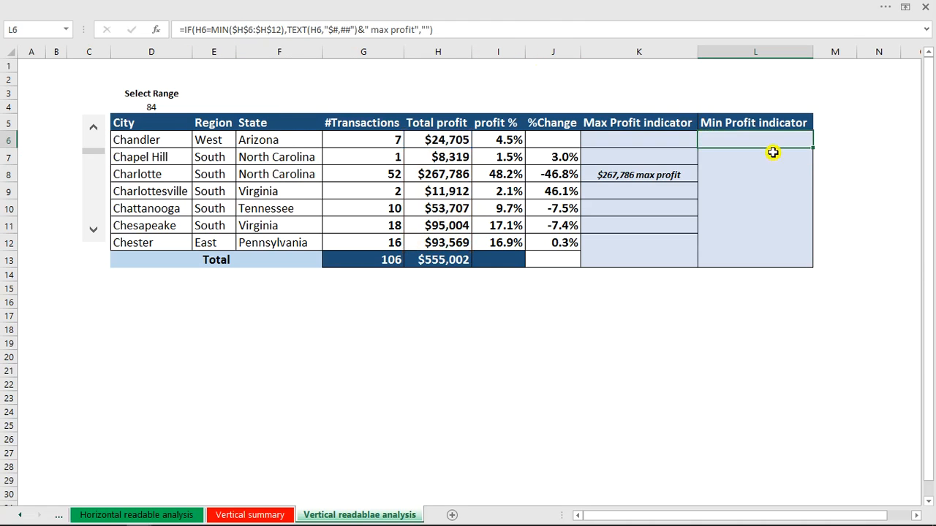
{"action": "double_click", "coordinate": [810, 147]}
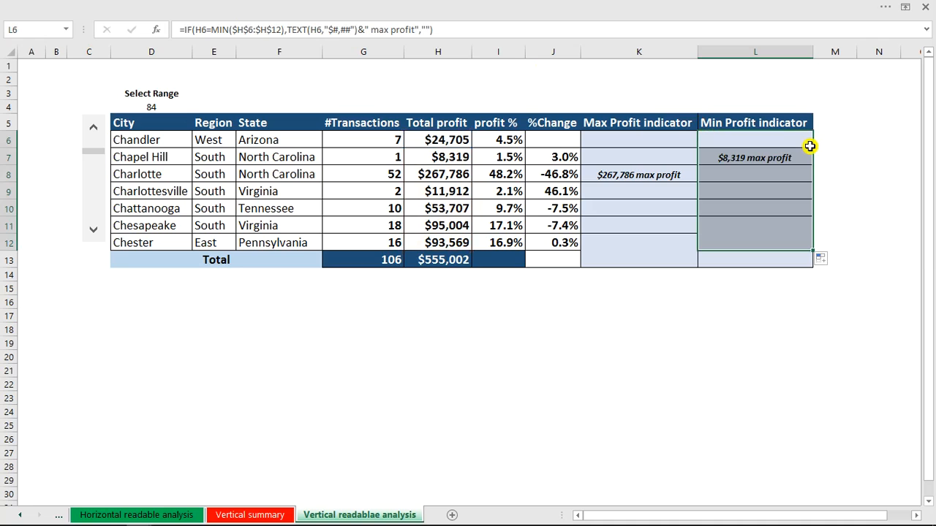
{"action": "left_click", "coordinate": [761, 230]}
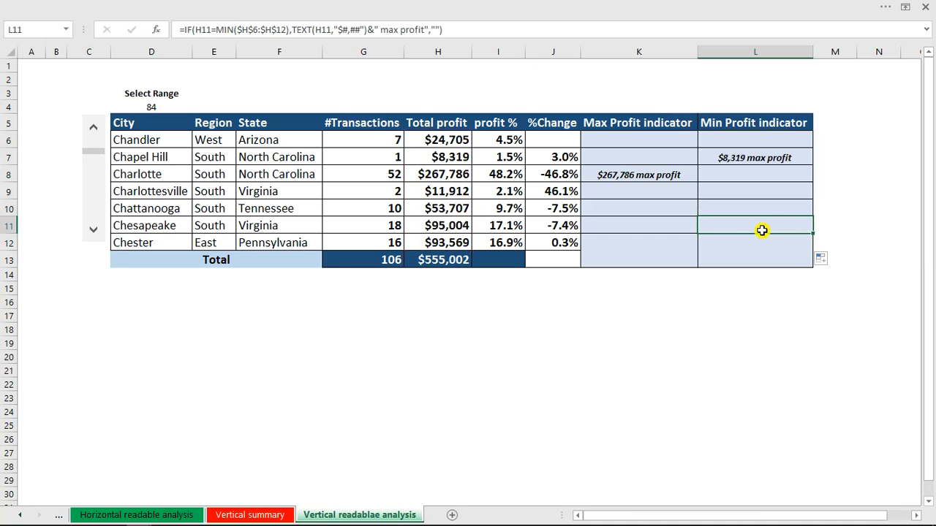
{"action": "left_click", "coordinate": [729, 256]}
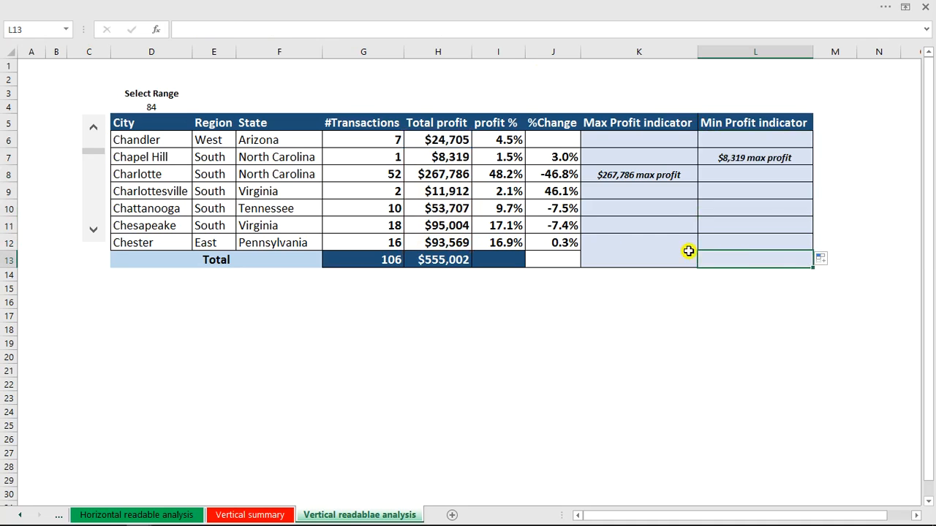
{"action": "left_click", "coordinate": [94, 232]}
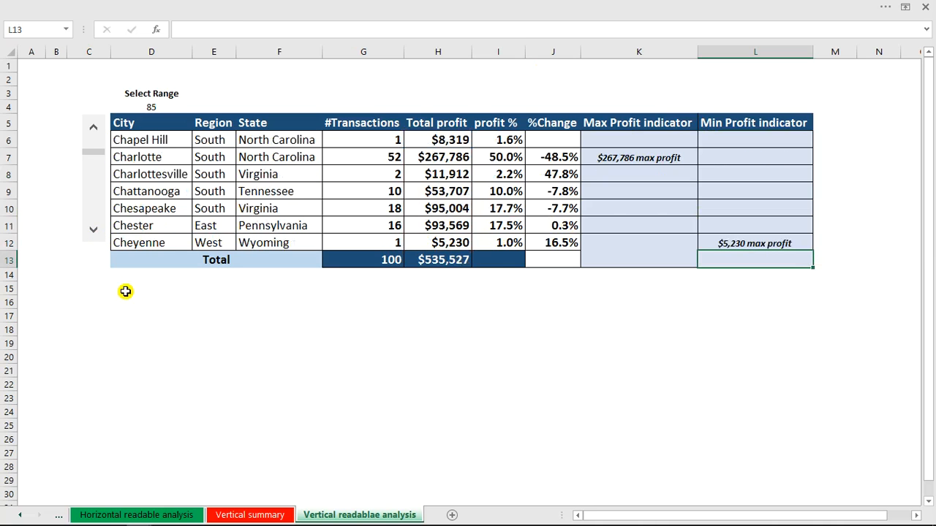
{"action": "left_click", "coordinate": [97, 233]}
{"action": "left_click", "coordinate": [94, 129]}
Step: Apply solid blue data bars to the Total profit values in H6:H12
{"action": "left_click_drag", "start_coordinate": [450, 139], "coordinate": [448, 243]}
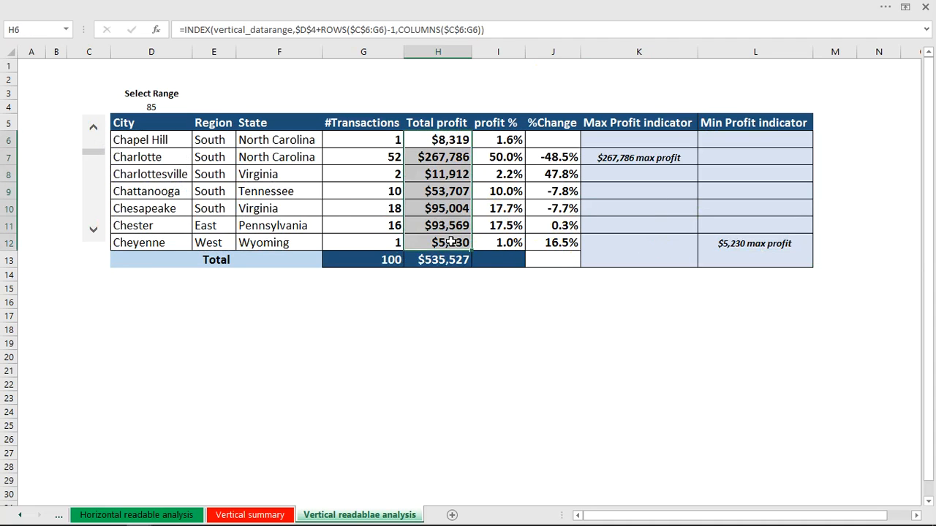
{"action": "left_click", "coordinate": [399, 6]}
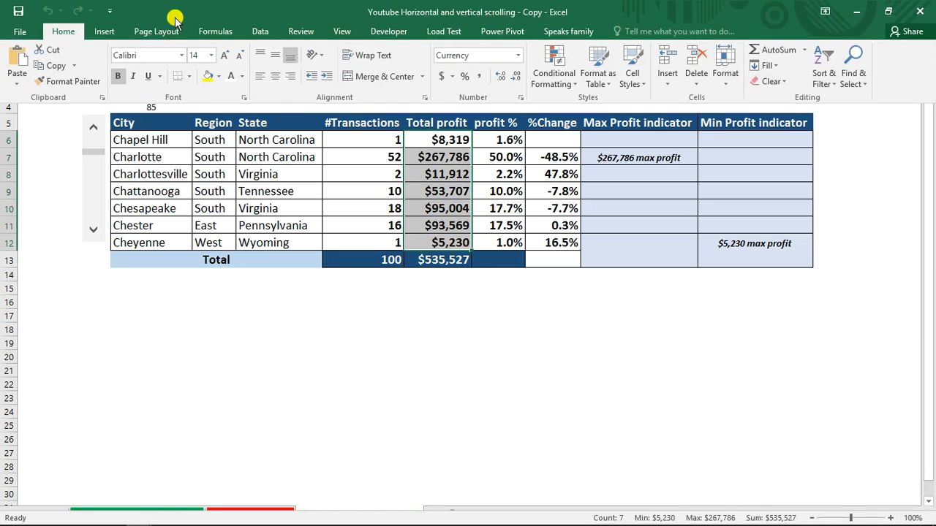
{"action": "left_click", "coordinate": [553, 70]}
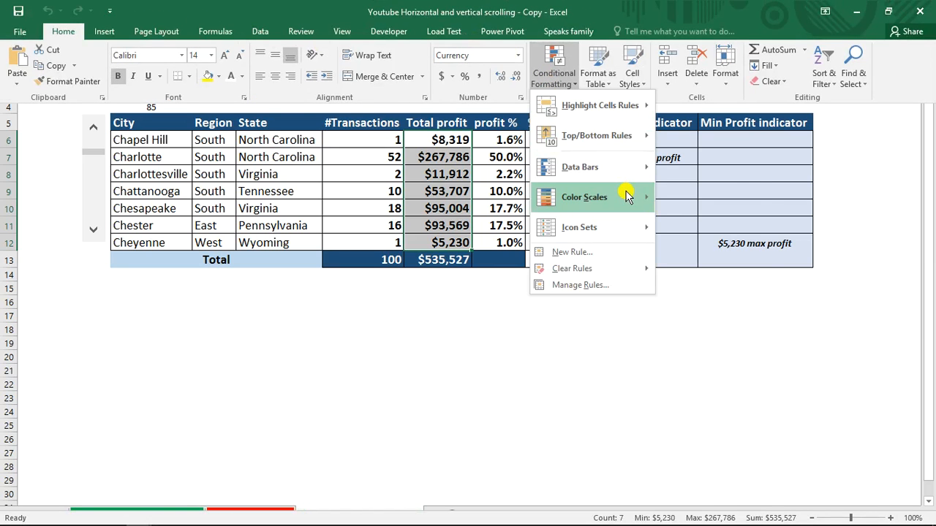
{"action": "mouse_move", "coordinate": [635, 167]}
{"action": "left_click", "coordinate": [695, 280]}
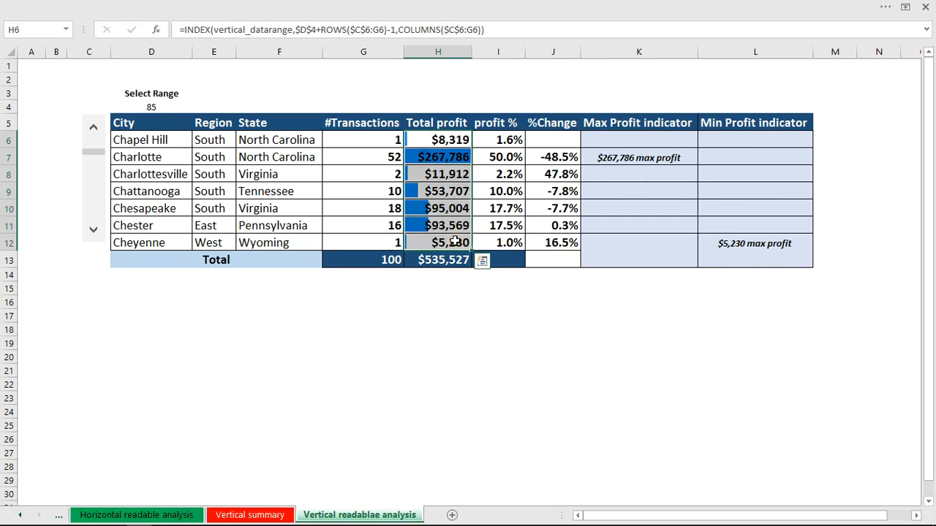
{"action": "left_click", "coordinate": [454, 242]}
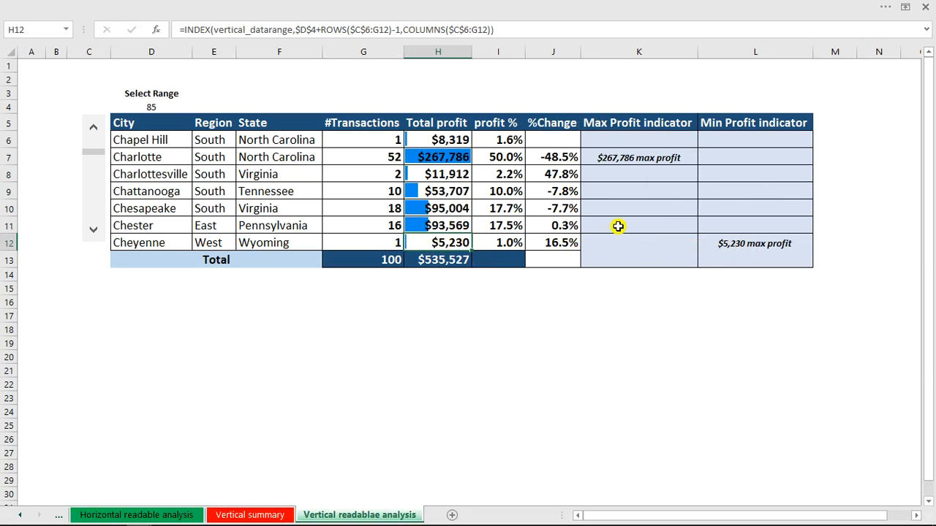
Step: Extend the Max and Min Profit indicator formulas from K6 and L6 down through row 13
{"action": "left_click", "coordinate": [633, 142]}
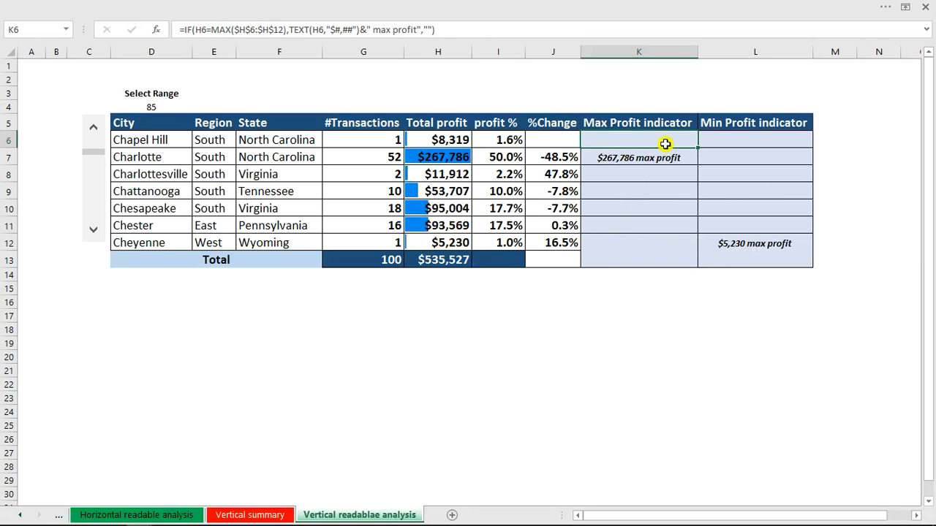
{"action": "left_click_drag", "start_coordinate": [696, 151], "coordinate": [675, 272]}
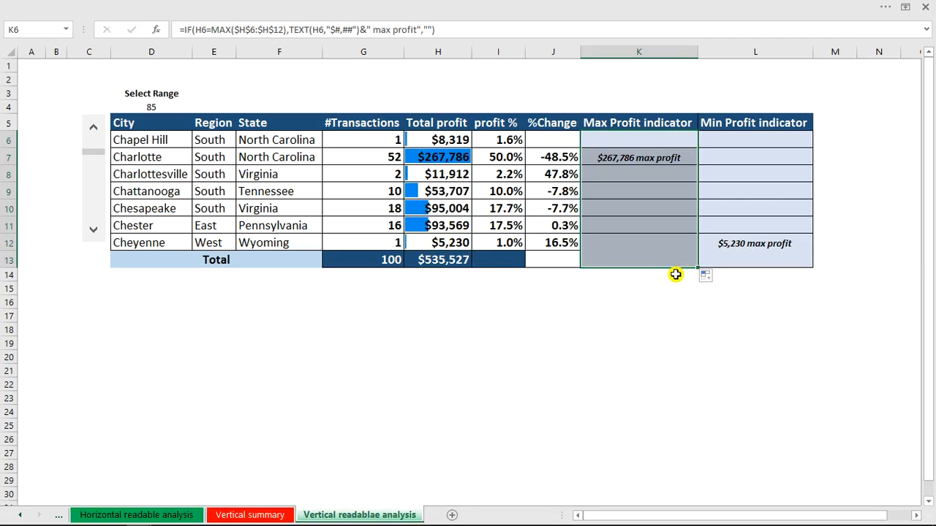
{"action": "left_click", "coordinate": [742, 143]}
{"action": "left_click_drag", "start_coordinate": [813, 149], "coordinate": [785, 261]}
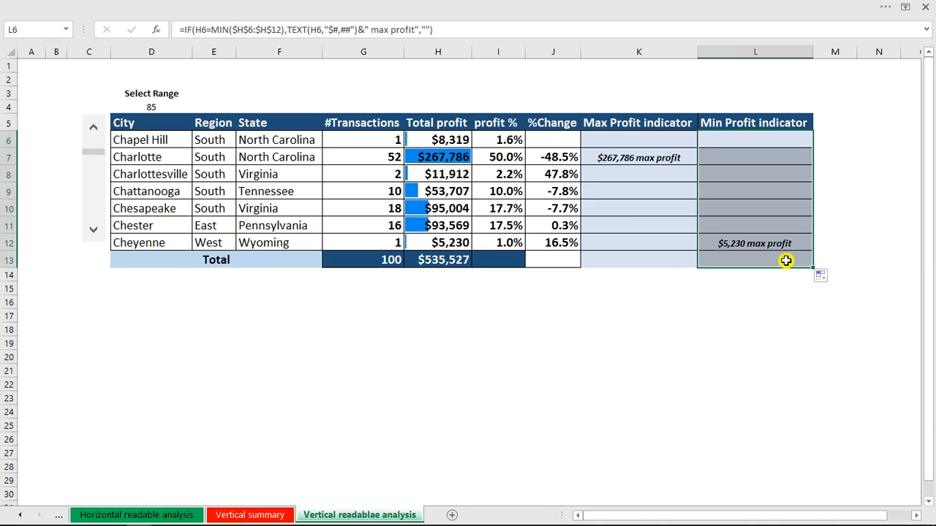
{"action": "left_click", "coordinate": [741, 242]}
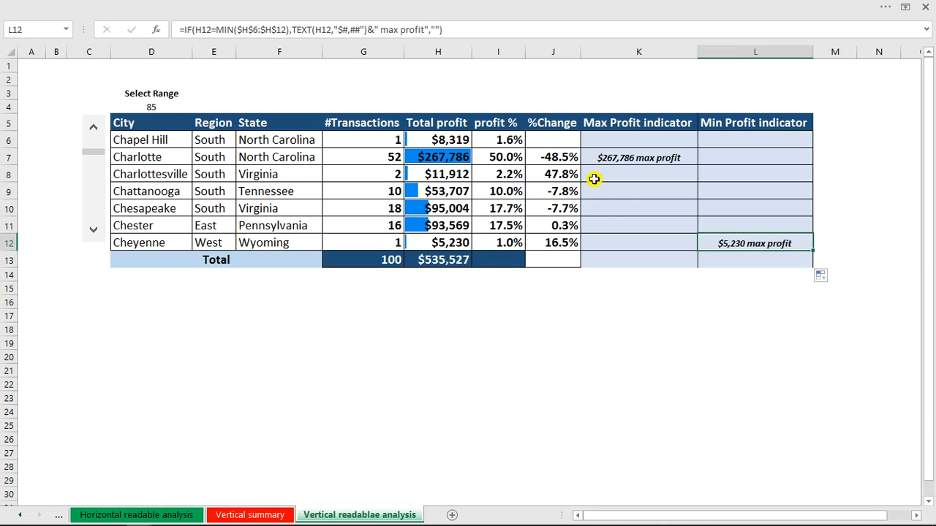
Step: Create a conditional formatting rule for the %Change cells J6:J12 using the 3-Color Scale style
{"action": "left_click_drag", "start_coordinate": [550, 139], "coordinate": [553, 234]}
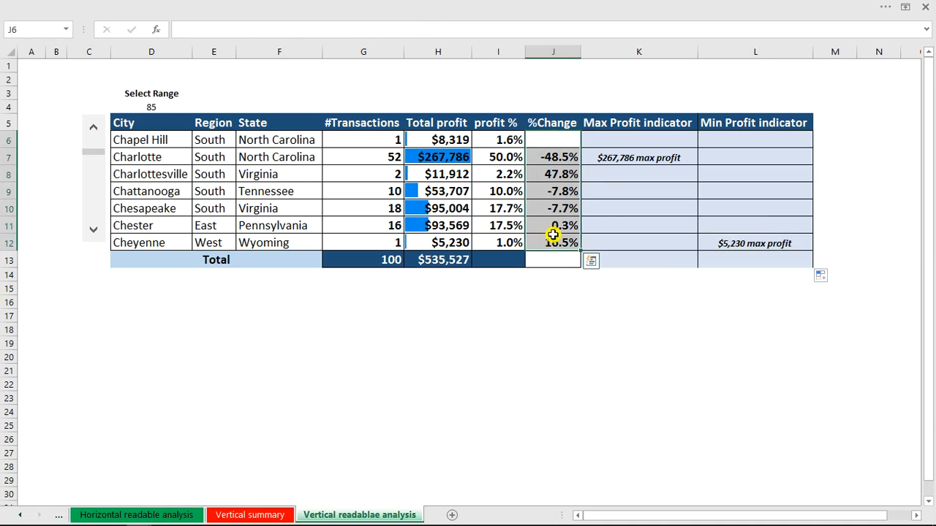
{"action": "left_click", "coordinate": [460, 6]}
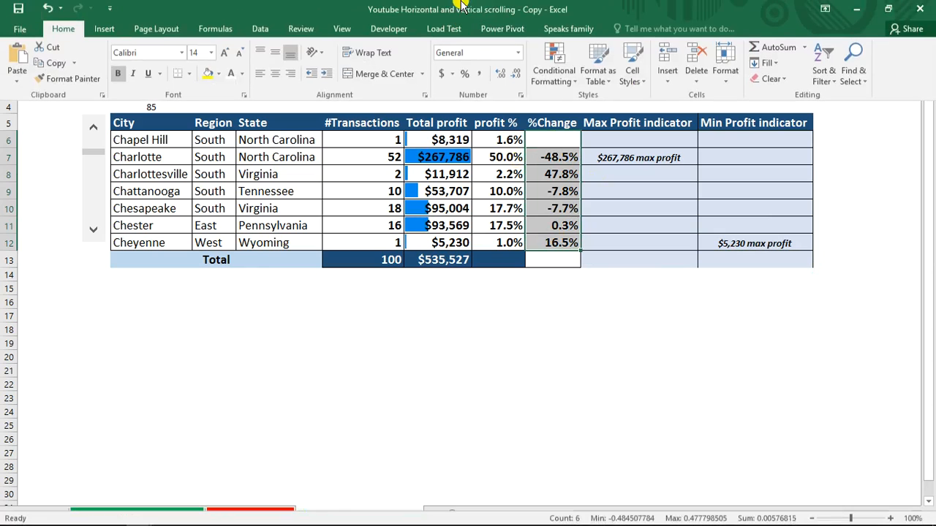
{"action": "left_click", "coordinate": [568, 81]}
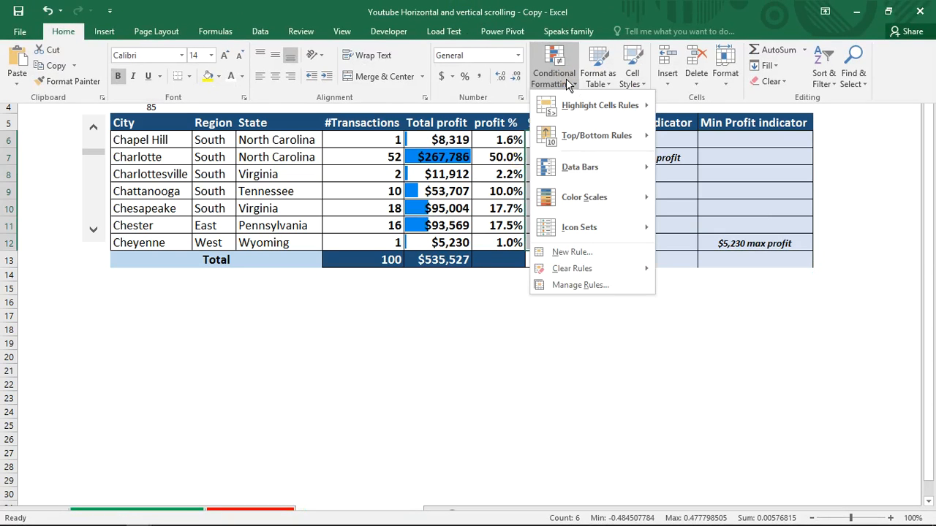
{"action": "mouse_move", "coordinate": [576, 212]}
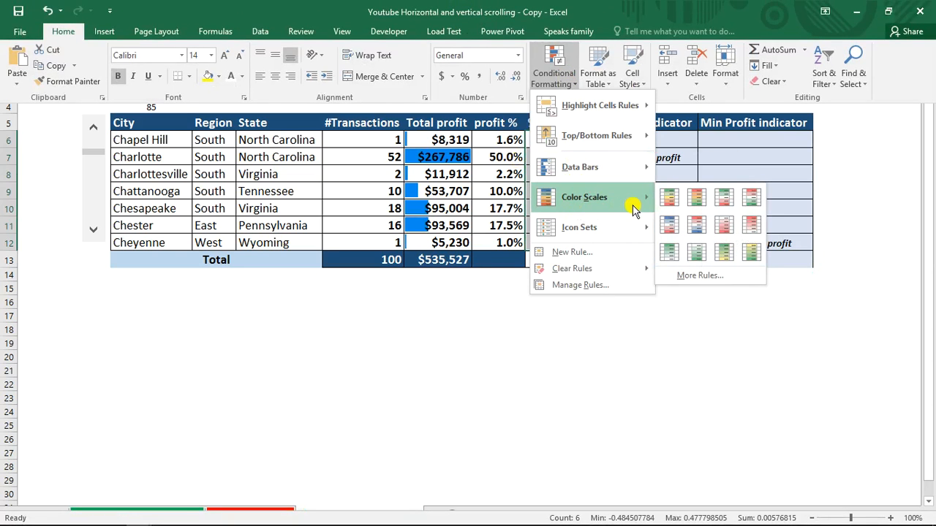
{"action": "left_click", "coordinate": [697, 275]}
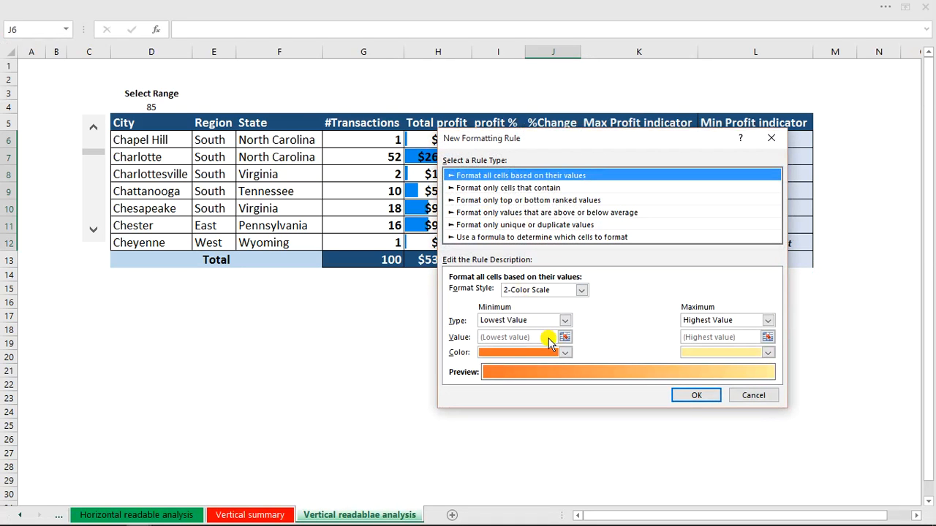
{"action": "left_click", "coordinate": [581, 291]}
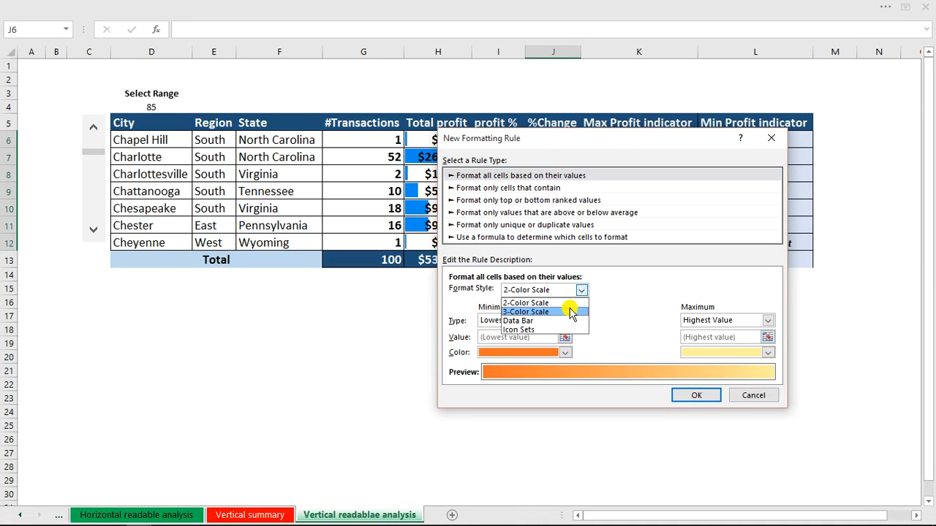
{"action": "left_click", "coordinate": [574, 312]}
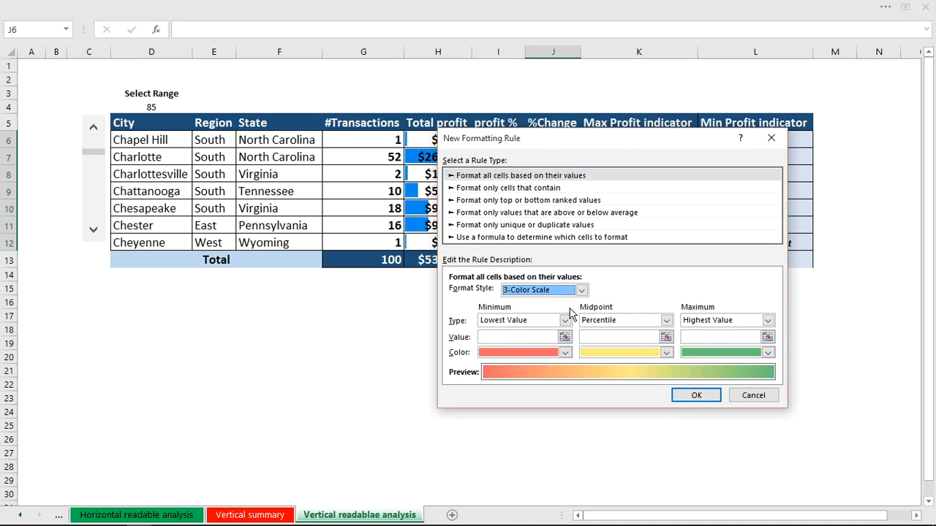
Step: Set the color scale to dark red for the minimum, orange for the midpoint and green for the maximum, and apply the rule
{"action": "left_click", "coordinate": [565, 353]}
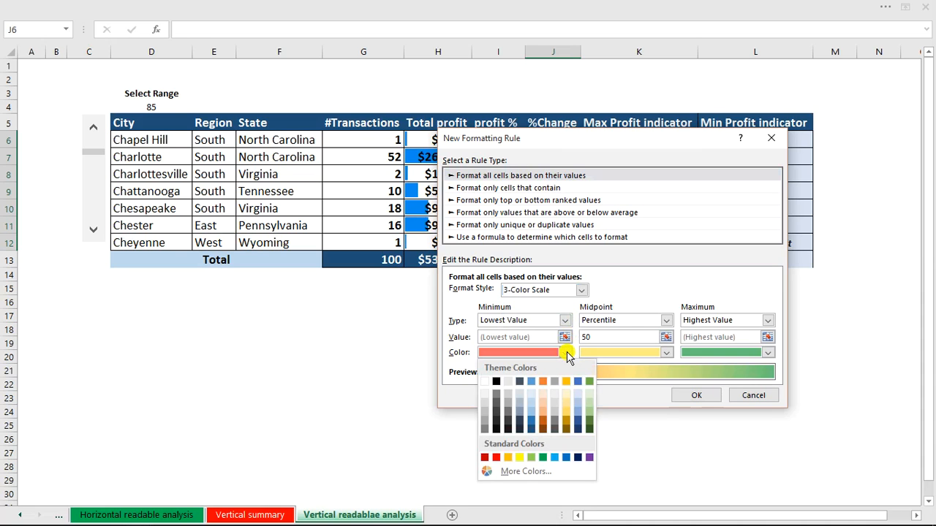
{"action": "left_click", "coordinate": [486, 458]}
{"action": "left_click", "coordinate": [666, 352]}
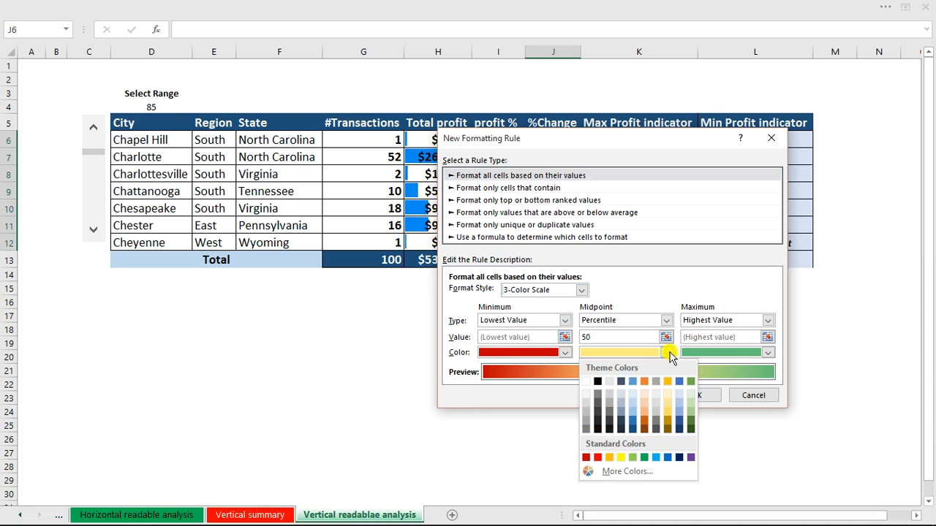
{"action": "left_click", "coordinate": [643, 381]}
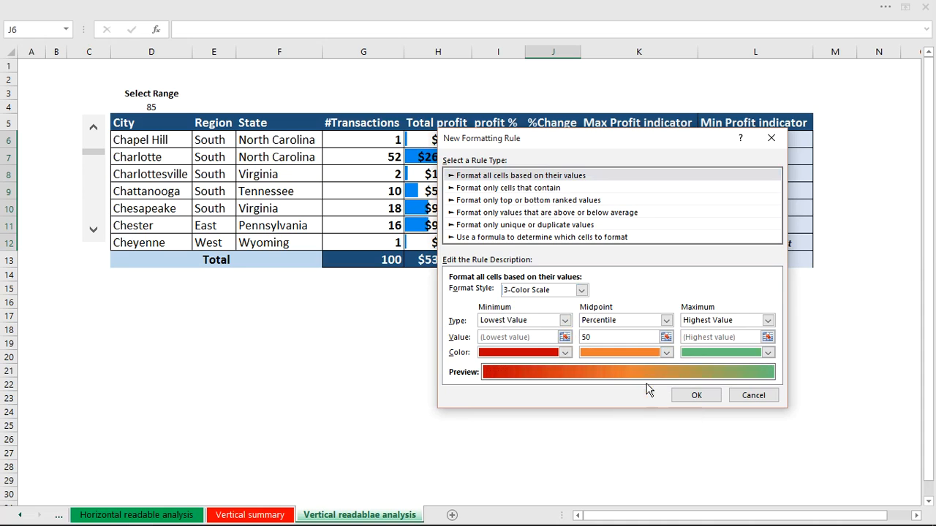
{"action": "left_click", "coordinate": [767, 353]}
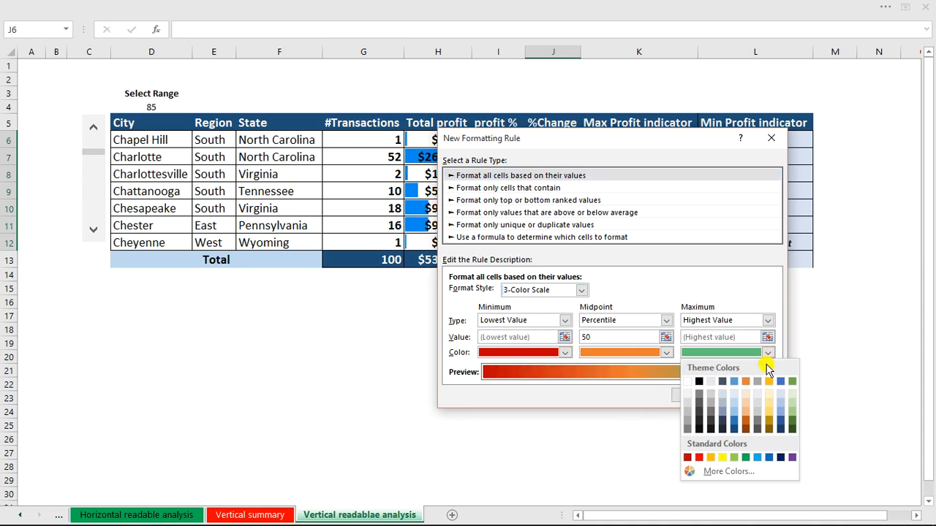
{"action": "left_click", "coordinate": [746, 459]}
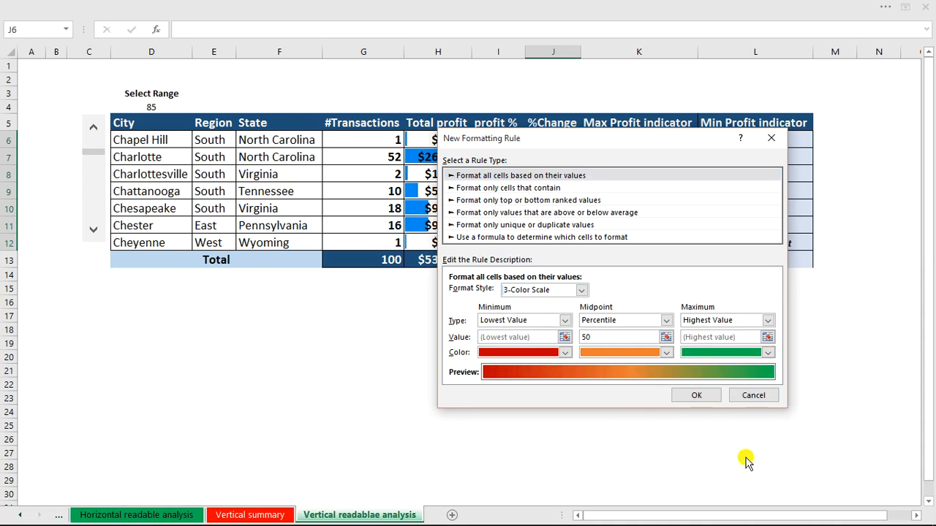
{"action": "left_click", "coordinate": [707, 396]}
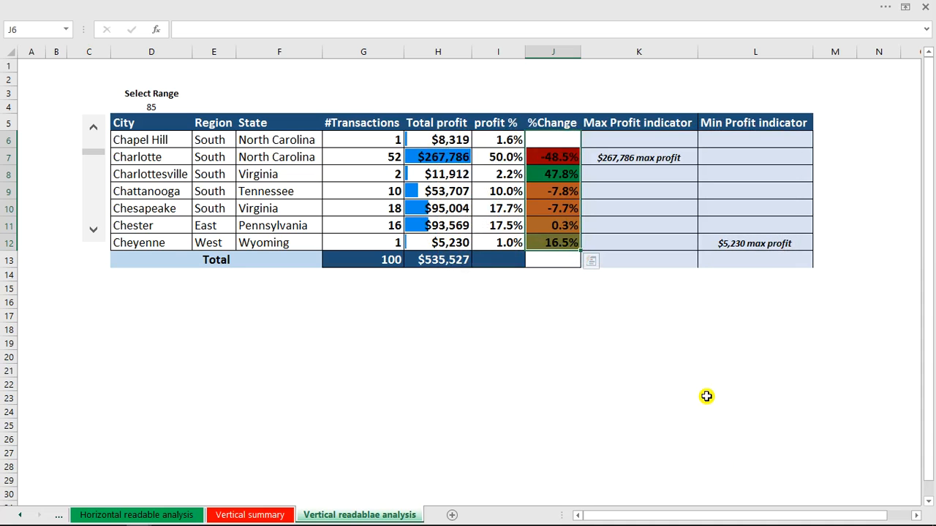
Step: Scroll the vertical dashboard's city list forward to check its data bars, color scale and profit indicators
{"action": "left_click", "coordinate": [340, 357]}
{"action": "left_click", "coordinate": [96, 231]}
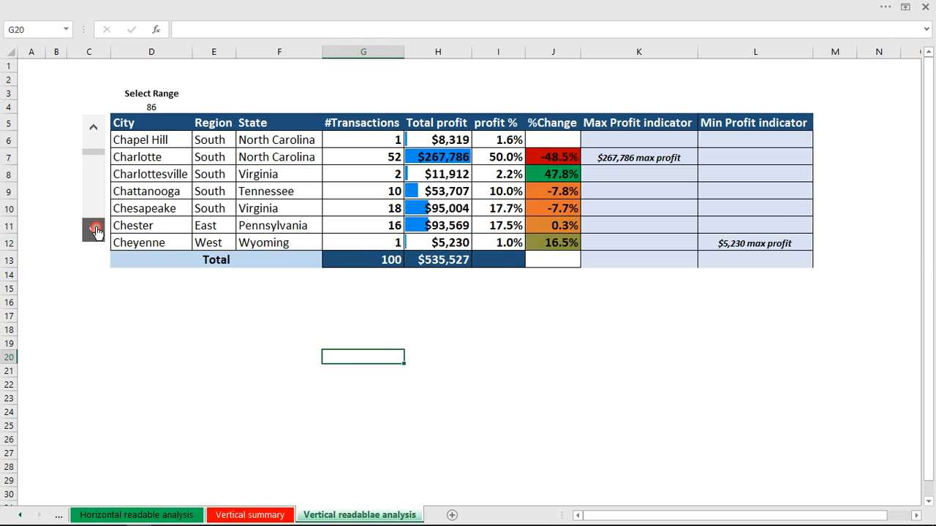
{"action": "left_click_drag", "start_coordinate": [91, 238], "coordinate": [91, 239]}
Step: Open the Horizontal readable analysis sheet and scroll its daily summary forward through the dates to review the finished dashboard
{"action": "left_click", "coordinate": [130, 517]}
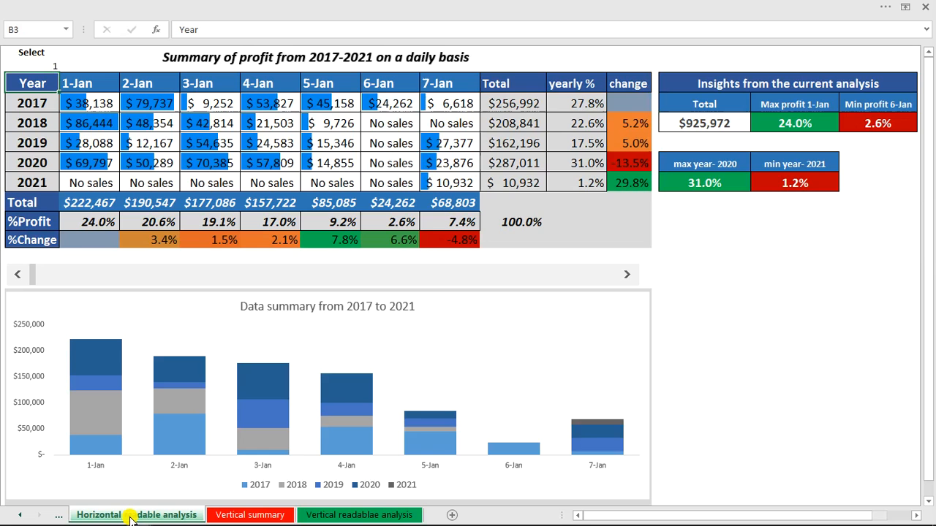
{"action": "left_click_drag", "start_coordinate": [627, 274], "coordinate": [626, 274]}
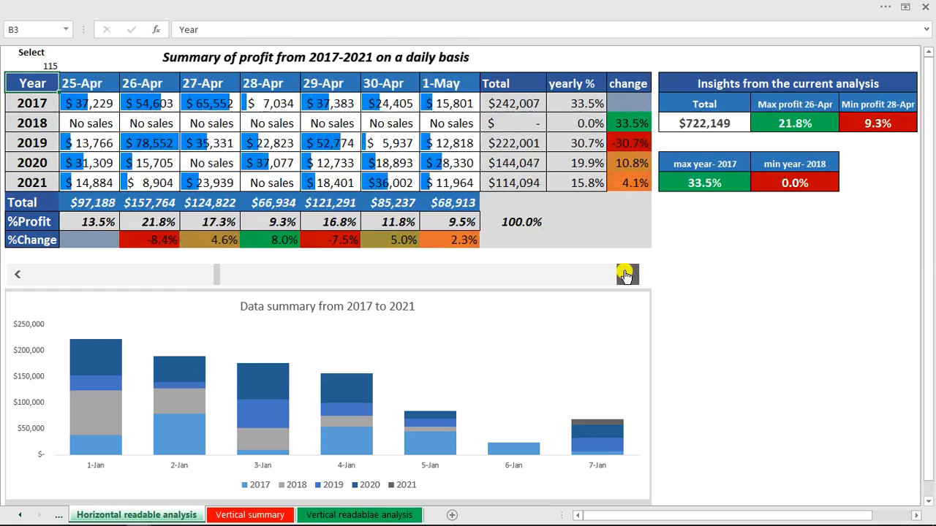
{"action": "left_click_drag", "start_coordinate": [627, 274], "coordinate": [627, 274]}
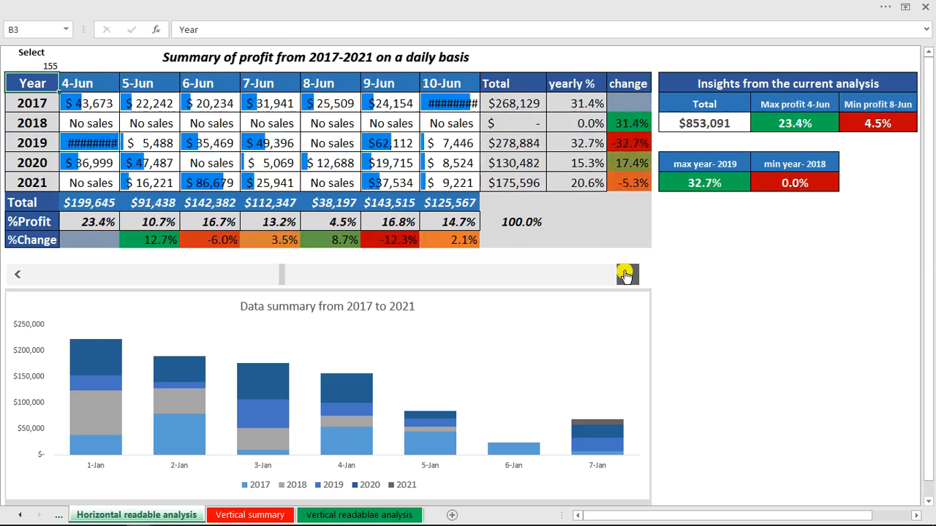